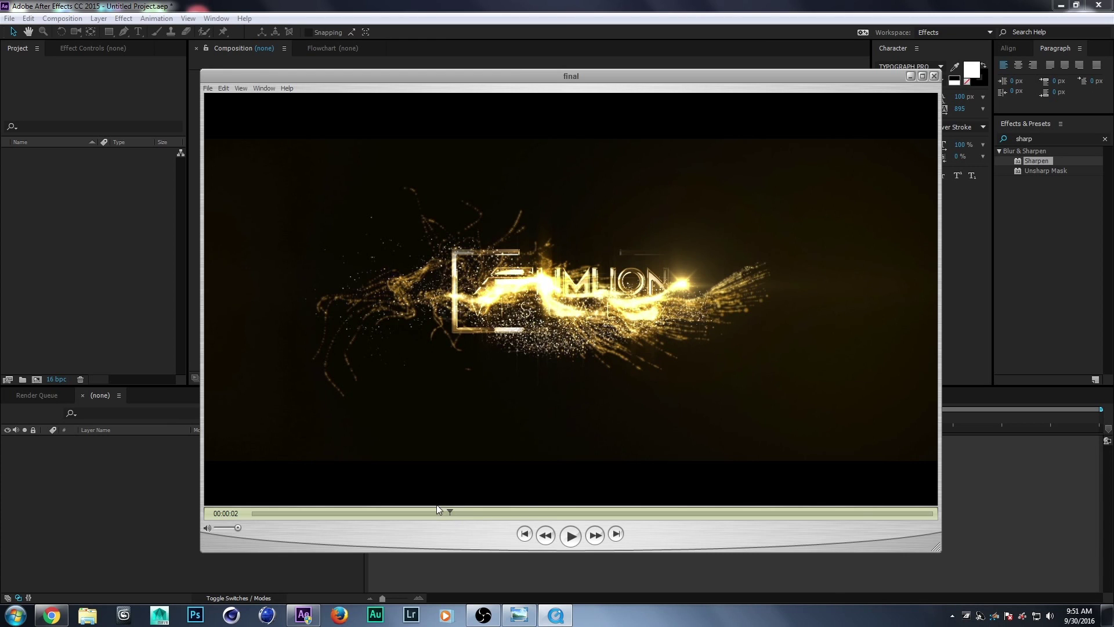
Step: Rewind and play the finished gold FLIMLION VISUALFX 'final' clip twice in QuickTime, then close the player
{"action": "left_click_drag", "start_coordinate": [449, 513], "coordinate": [252, 513]}
{"action": "left_click", "coordinate": [571, 536]}
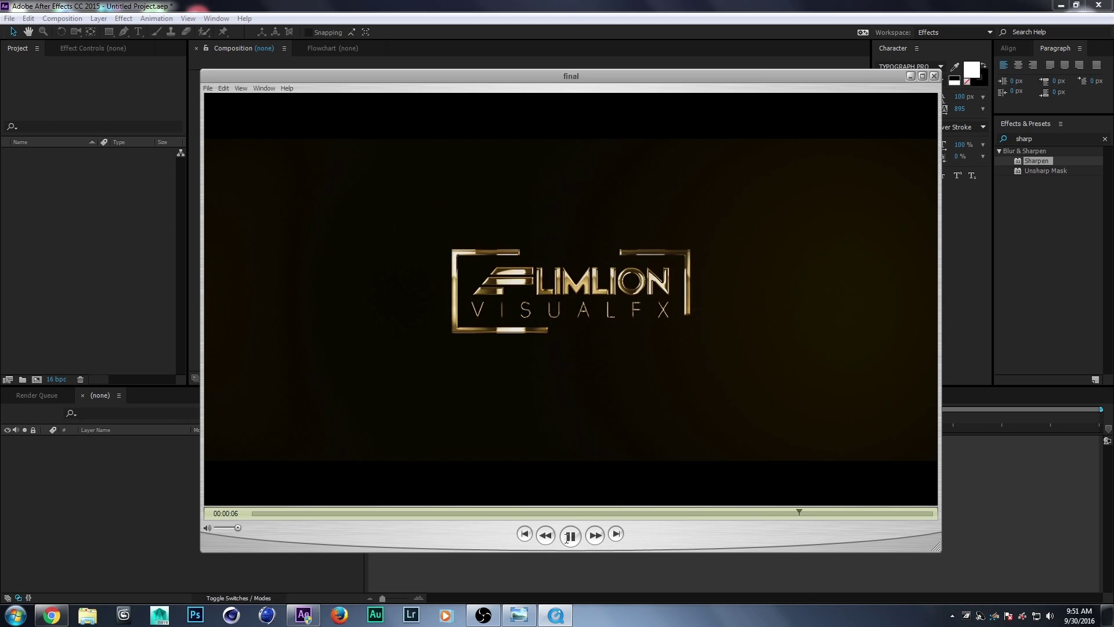
{"action": "left_click", "coordinate": [568, 535]}
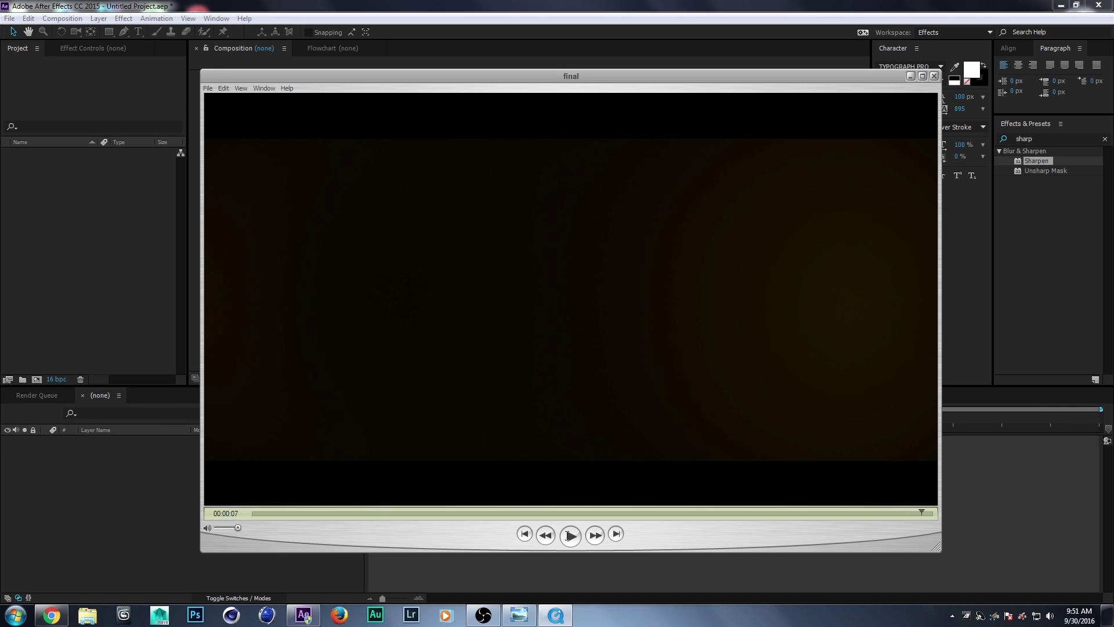
{"action": "left_click", "coordinate": [935, 76]}
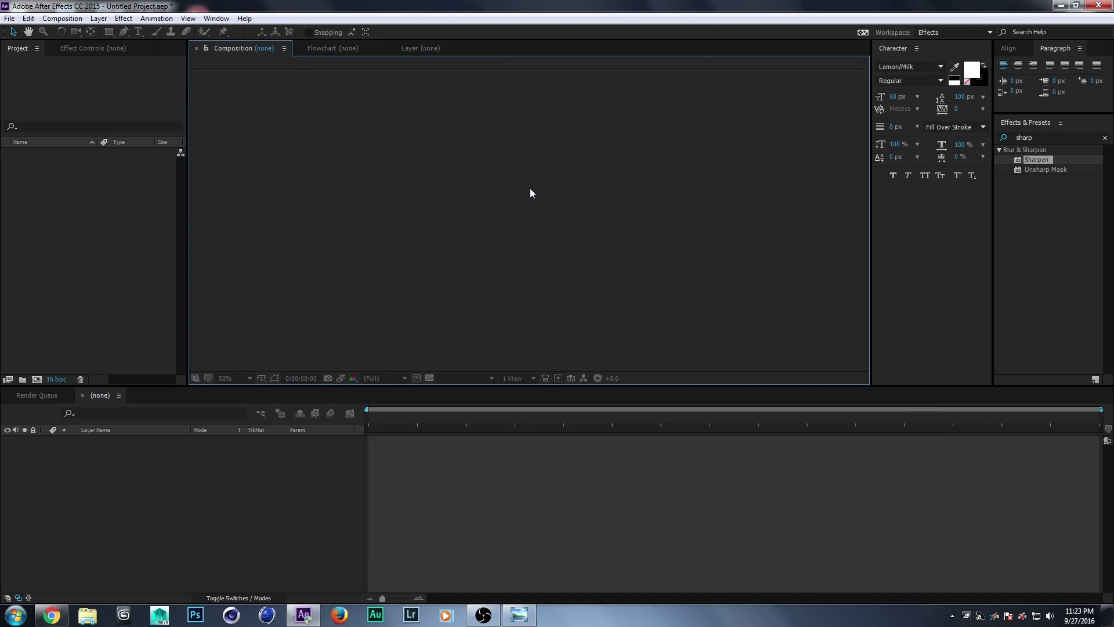
Step: Create Comp 1 with the HDV/HDTV 720 25 preset: 1280×720, 25 fps, 10 s, then fit it in the viewer
{"action": "left_click", "coordinate": [68, 22]}
{"action": "left_click", "coordinate": [76, 29]}
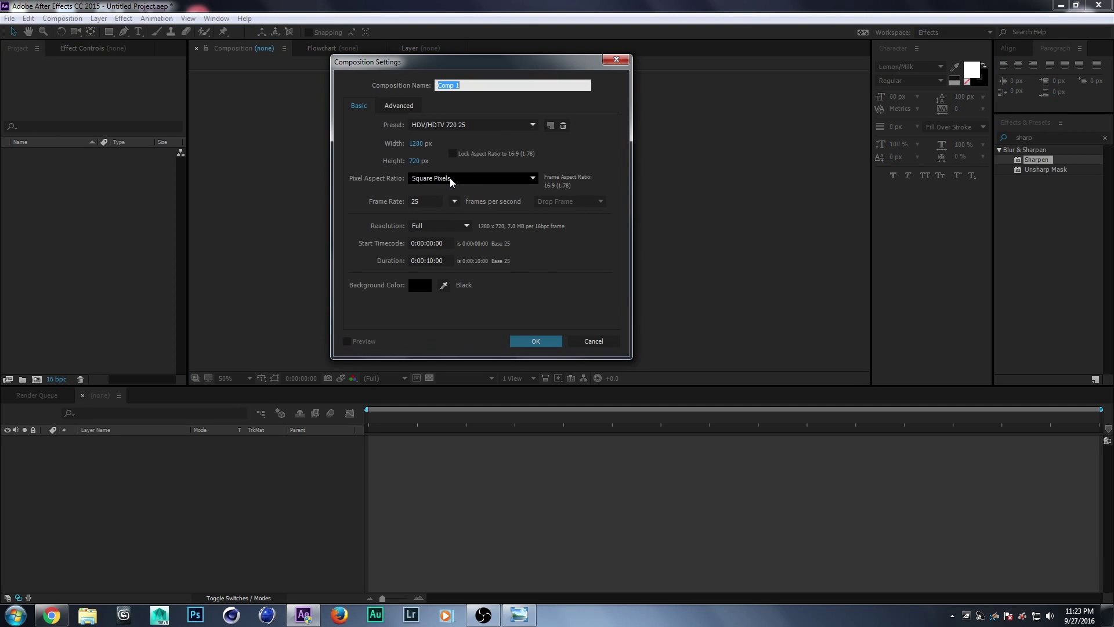
{"action": "left_click", "coordinate": [417, 144]}
{"action": "left_click", "coordinate": [415, 160]}
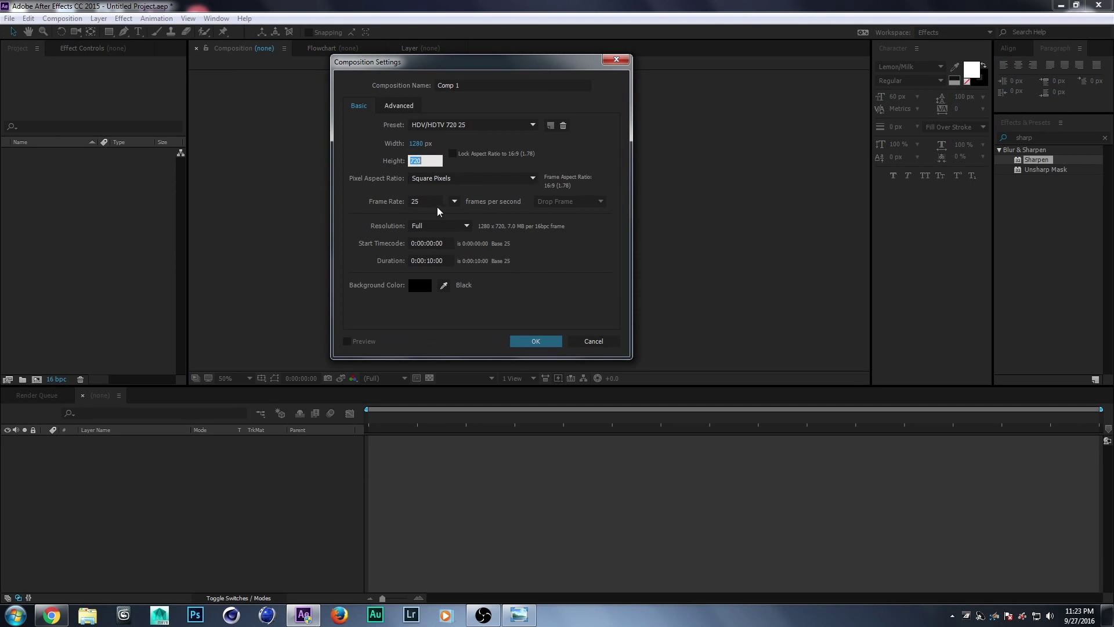
{"action": "left_click", "coordinate": [428, 199]}
{"action": "left_click", "coordinate": [374, 268]}
{"action": "left_click", "coordinate": [535, 341]}
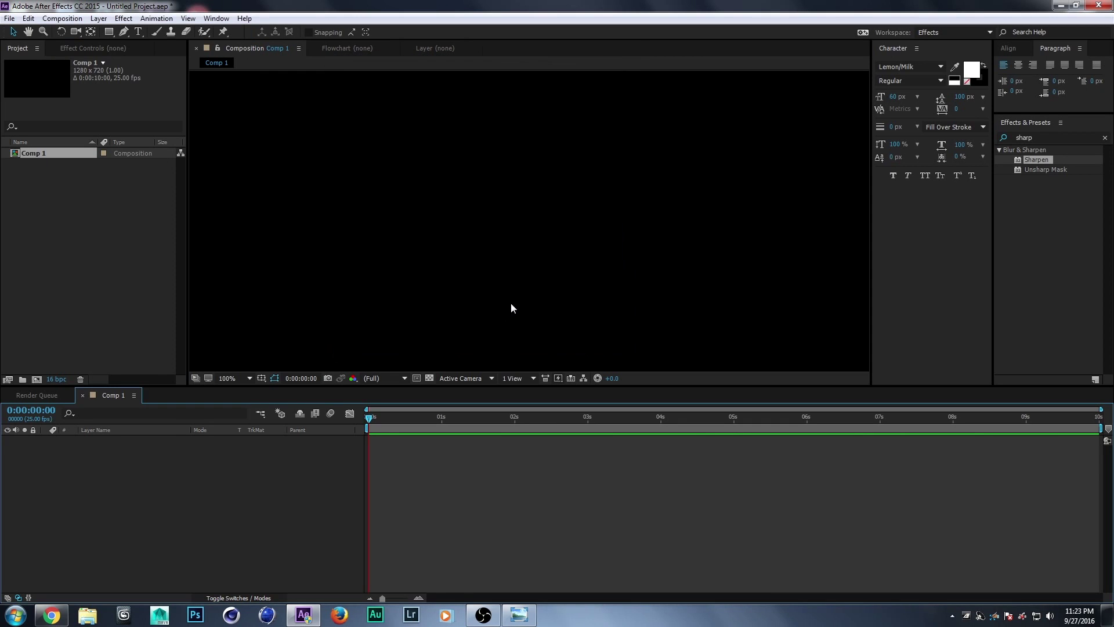
{"action": "key", "text": "comma"}
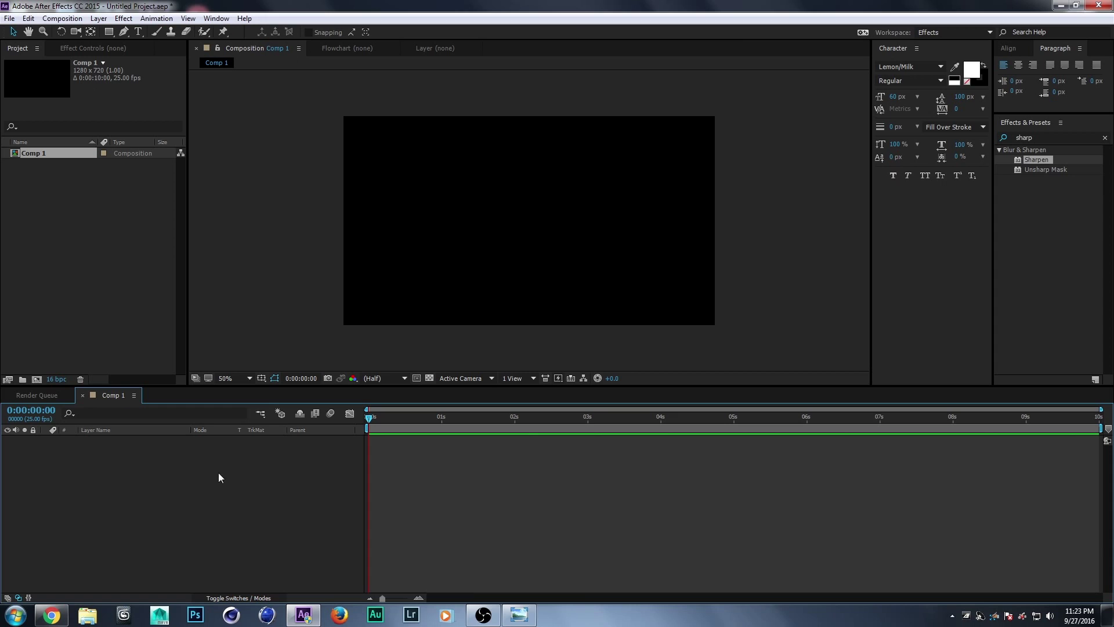
Step: Add a new text layer reading FLIMLION and shift it left on the canvas
{"action": "right_click", "coordinate": [179, 496]}
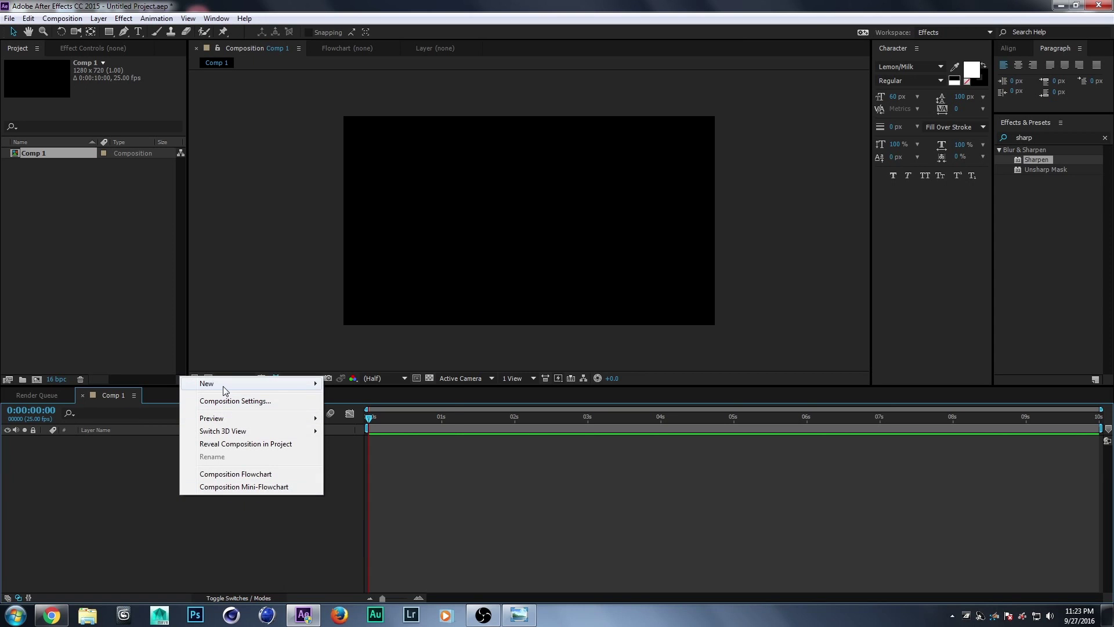
{"action": "mouse_move", "coordinate": [225, 385]}
{"action": "left_click", "coordinate": [347, 401]}
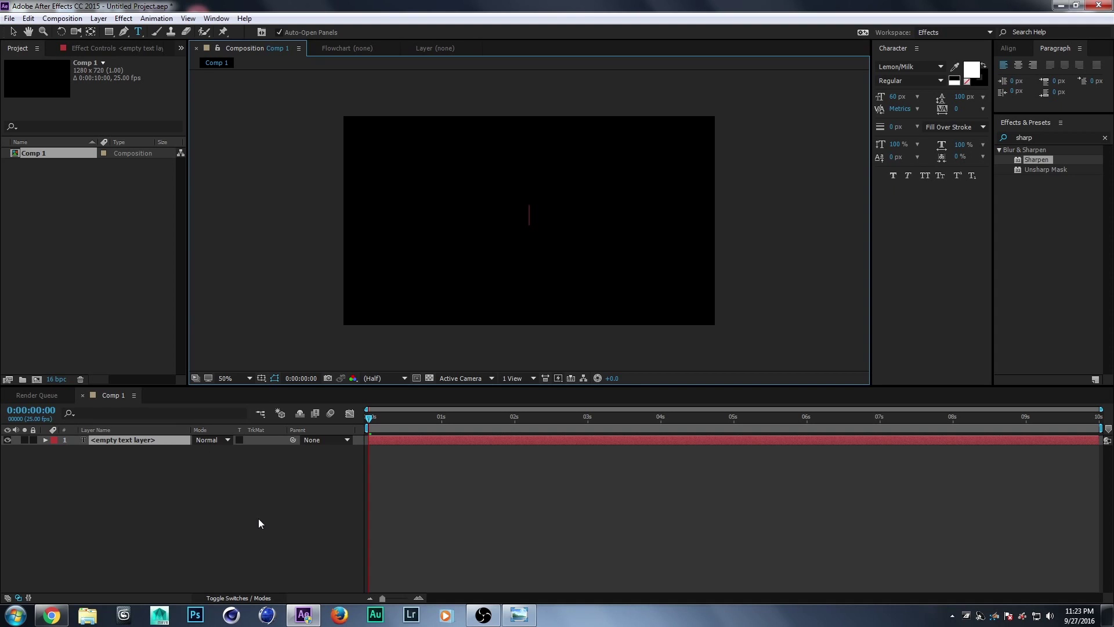
{"action": "type", "text": "FL"}
{"action": "type", "text": "IM"}
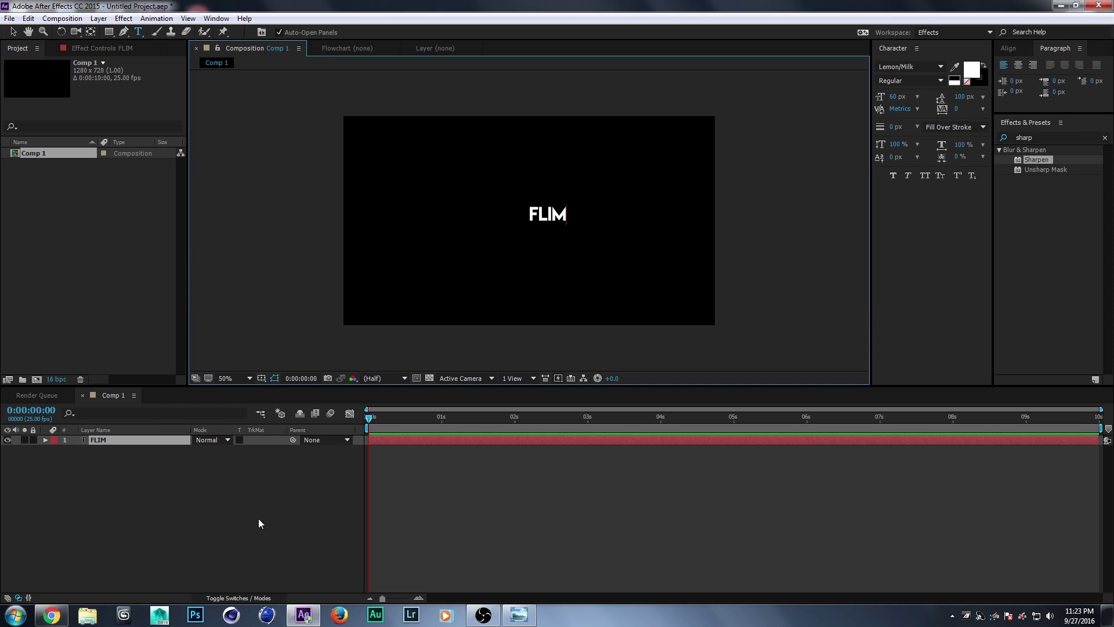
{"action": "type", "text": "LION"}
{"action": "left_click_drag", "start_coordinate": [634, 281], "coordinate": [587, 278]}
Step: Set FLIMLION in the Go Faster font, stretch it vertically to 117%, and apply Sharpen
{"action": "left_click_drag", "start_coordinate": [489, 212], "coordinate": [500, 212]}
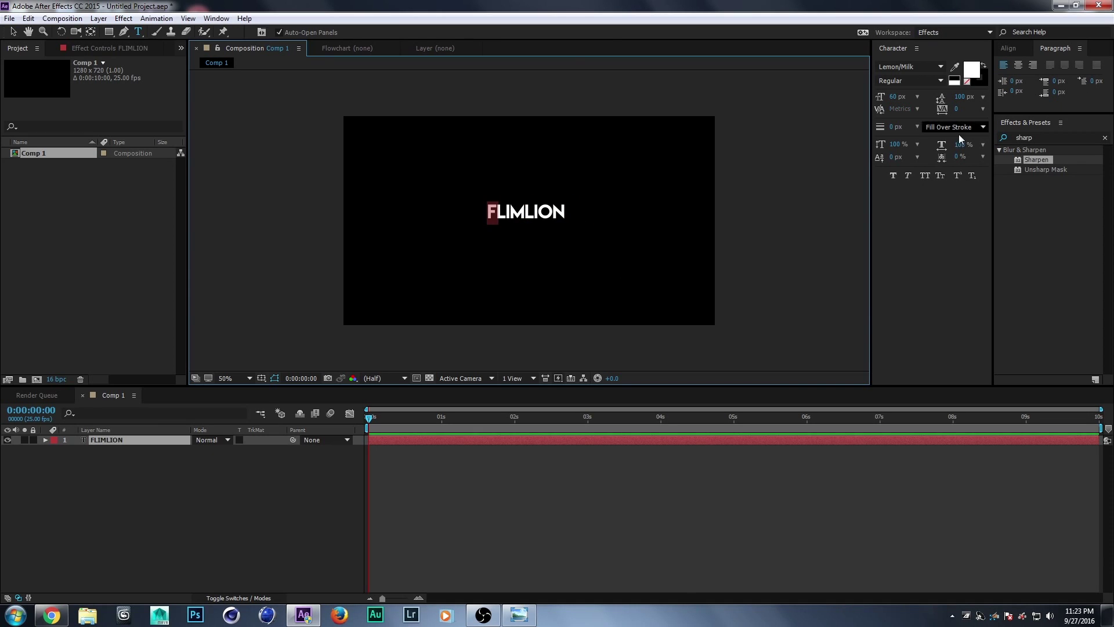
{"action": "left_click", "coordinate": [906, 67]}
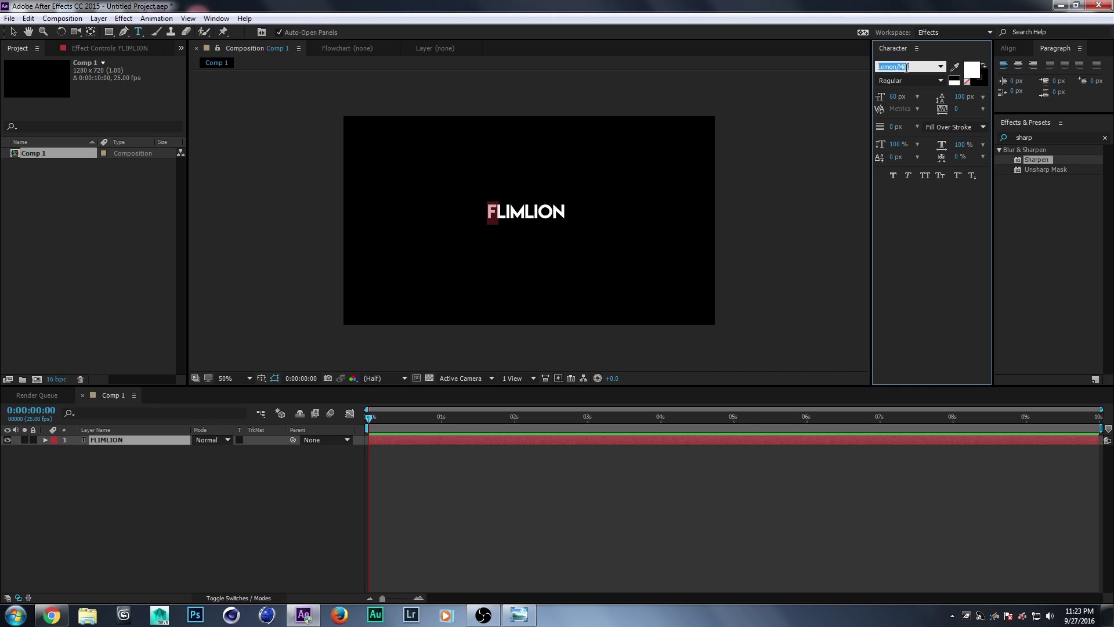
{"action": "type", "text": "Go Faster"}
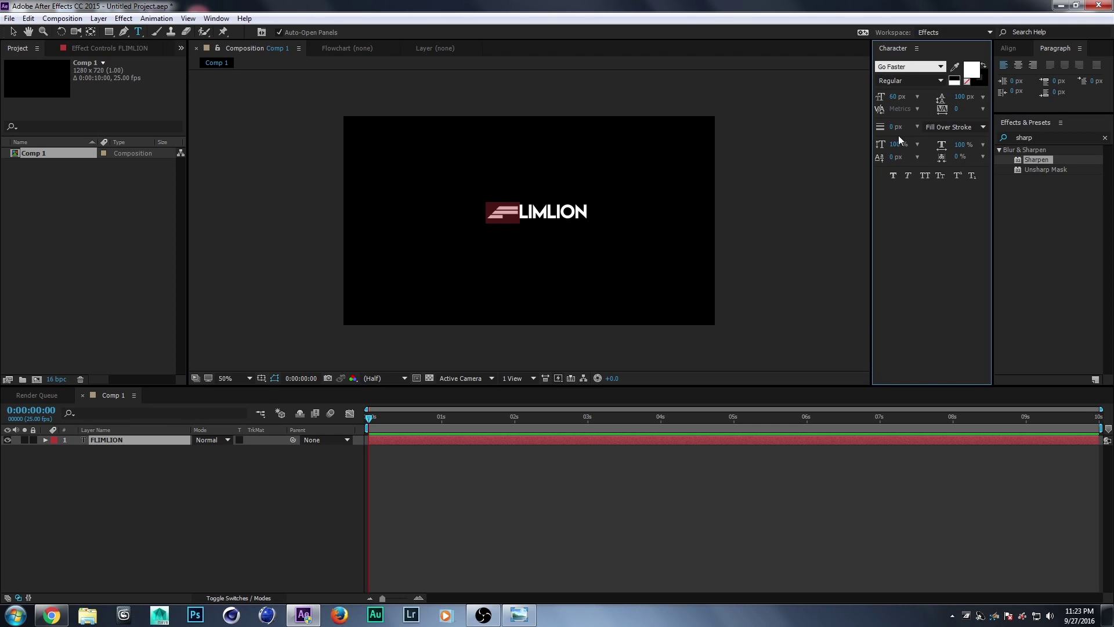
{"action": "left_click_drag", "start_coordinate": [898, 144], "coordinate": [904, 146]}
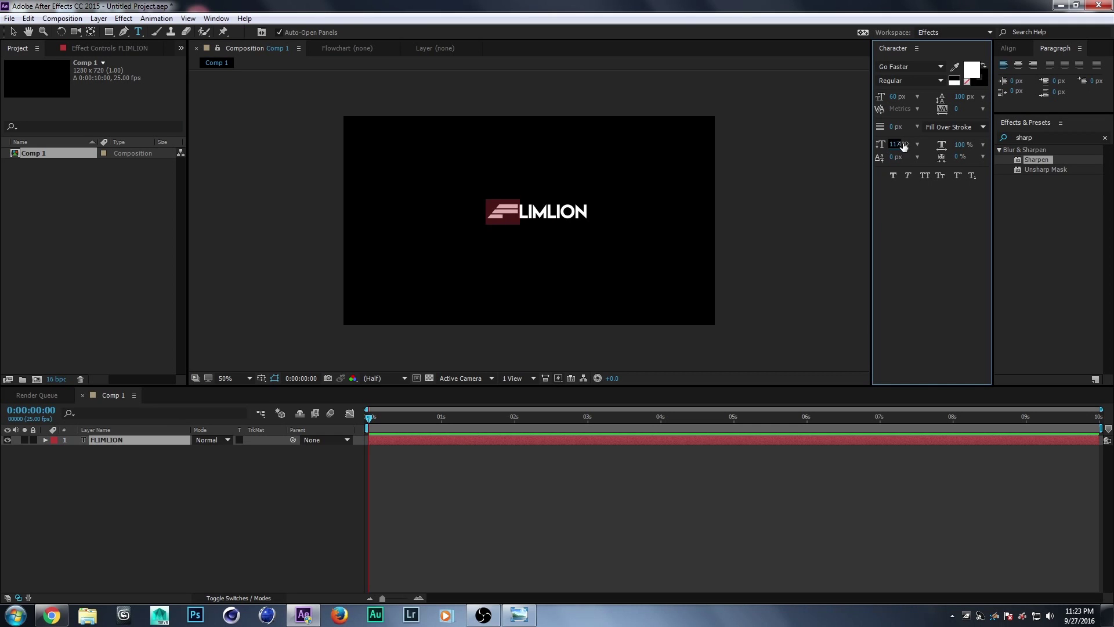
{"action": "left_click", "coordinate": [152, 469]}
{"action": "left_click", "coordinate": [134, 440]}
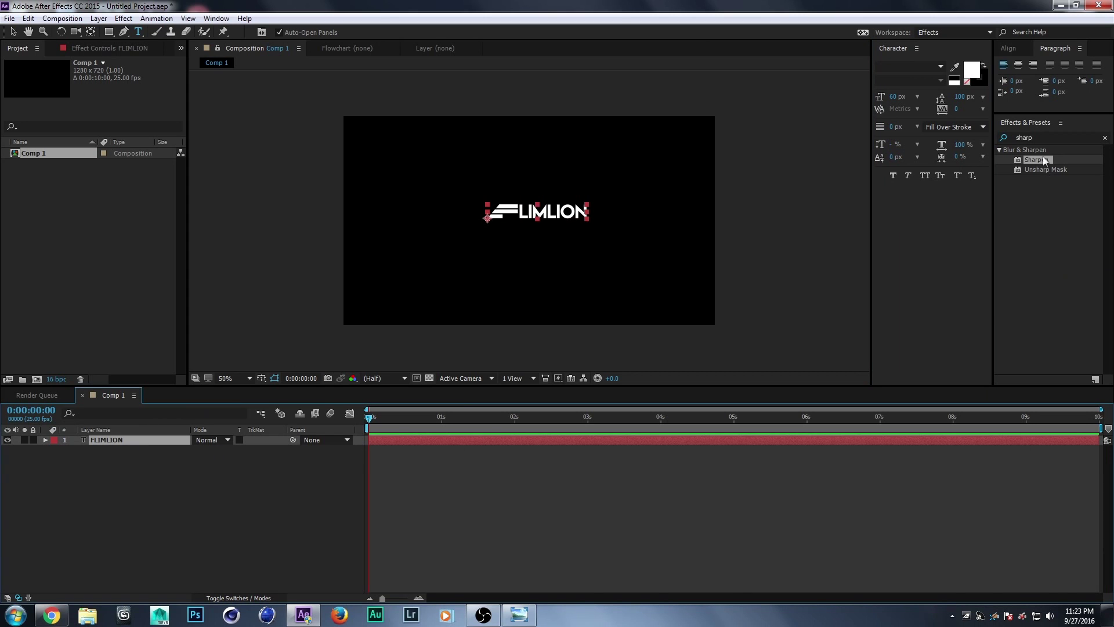
{"action": "mouse_move", "coordinate": [1043, 160]}
{"action": "left_mouse_down"}
{"action": "mouse_move", "coordinate": [669, 295]}
{"action": "mouse_move", "coordinate": [696, 313]}
{"action": "left_mouse_up"}
{"action": "left_click", "coordinate": [765, 298]}
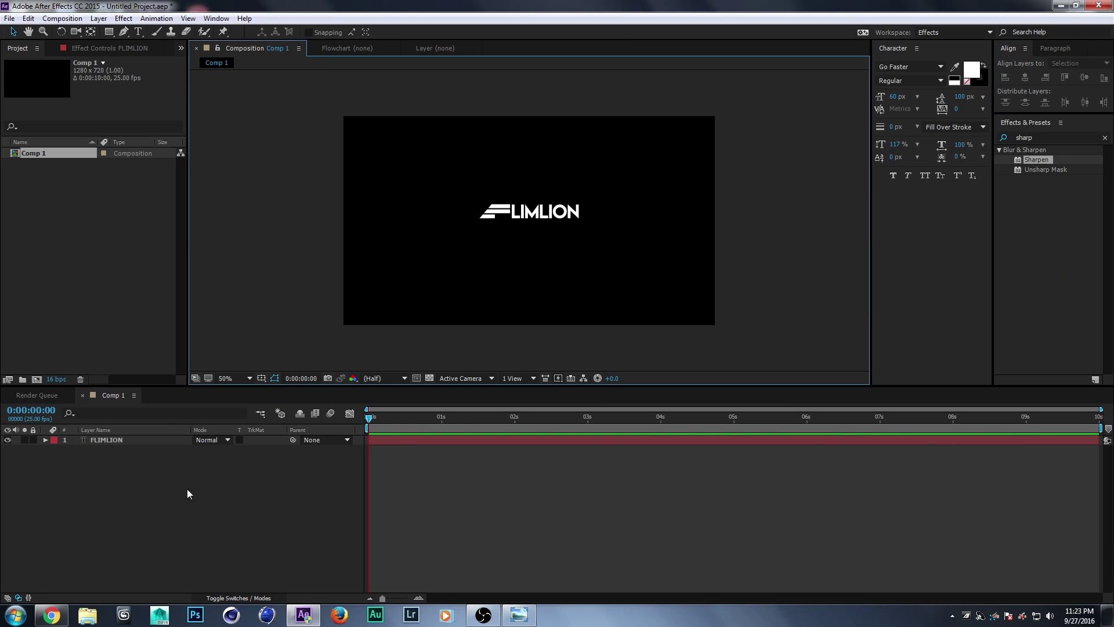
Step: Add another text layer set to the Typograph Pro Light font
{"action": "right_click", "coordinate": [137, 495]}
{"action": "mouse_move", "coordinate": [176, 384]}
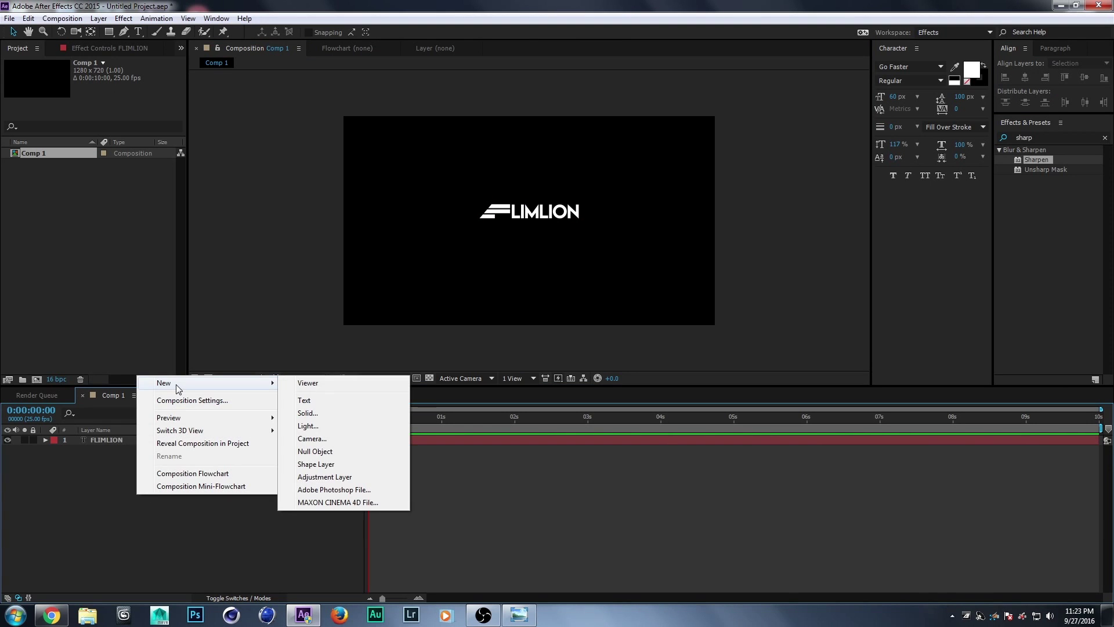
{"action": "left_click", "coordinate": [334, 401]}
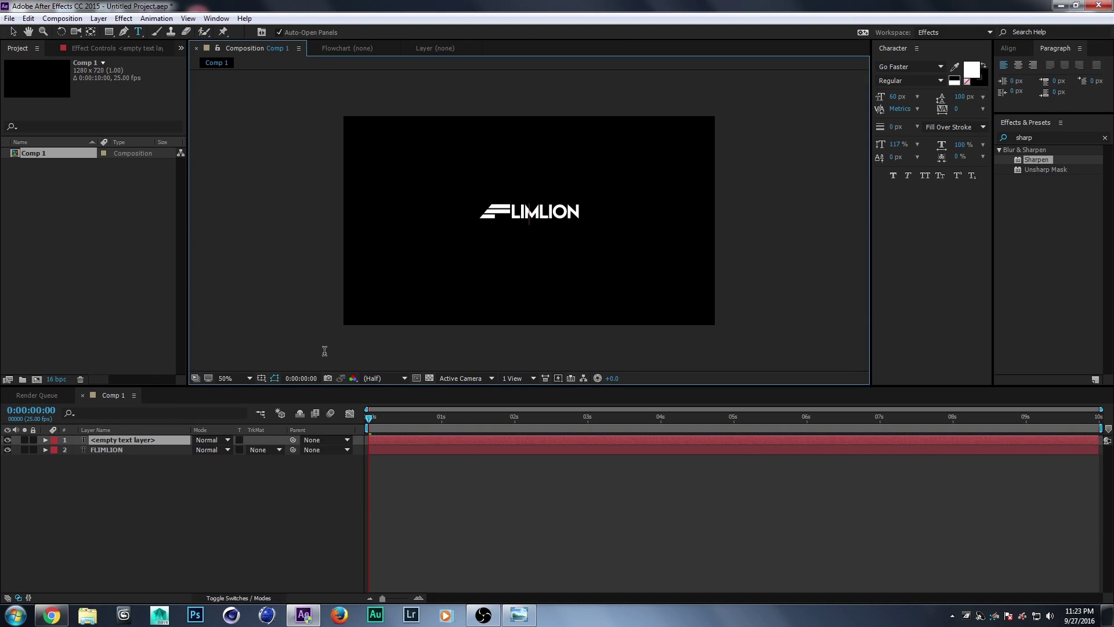
{"action": "left_click", "coordinate": [912, 65]}
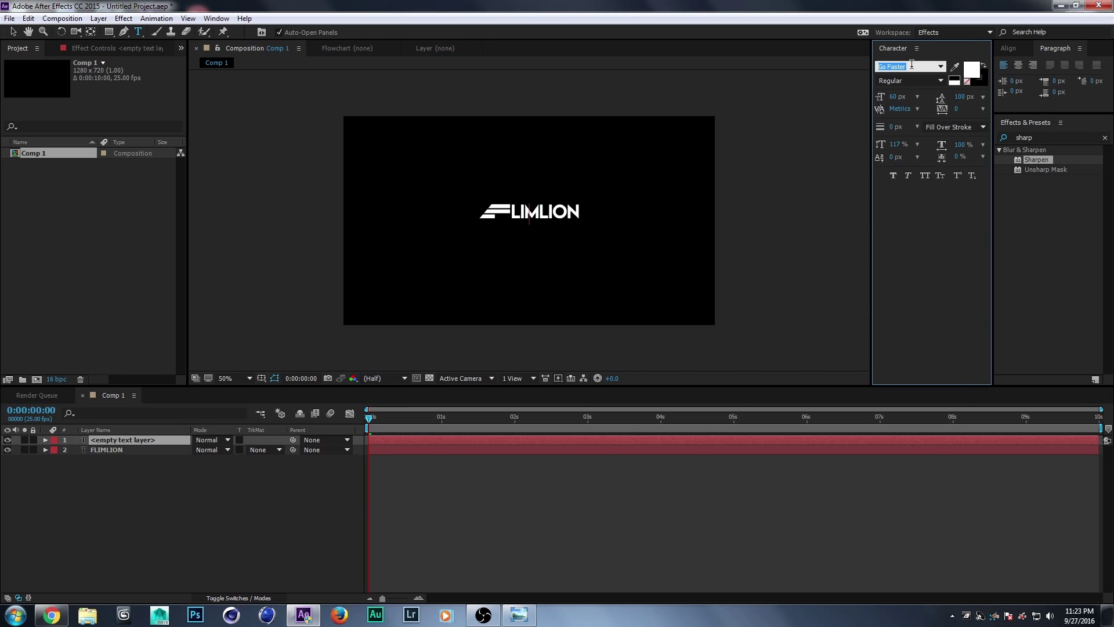
{"action": "type", "text": "typo"}
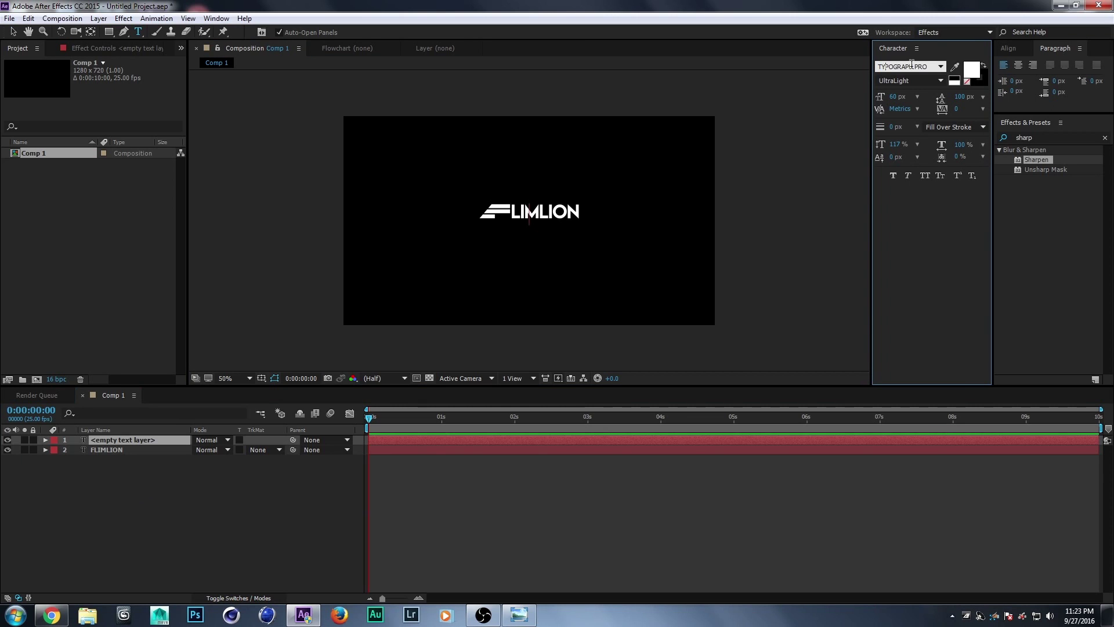
{"action": "key", "text": "Return"}
{"action": "left_click", "coordinate": [907, 80]}
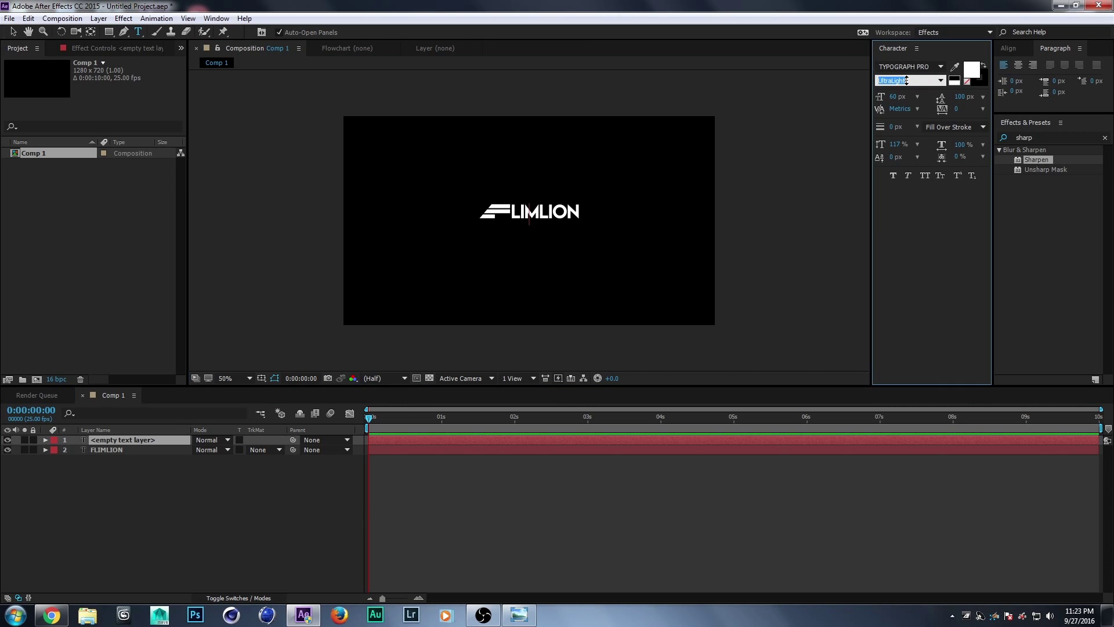
{"action": "type", "text": "light"}
{"action": "left_click", "coordinate": [121, 472]}
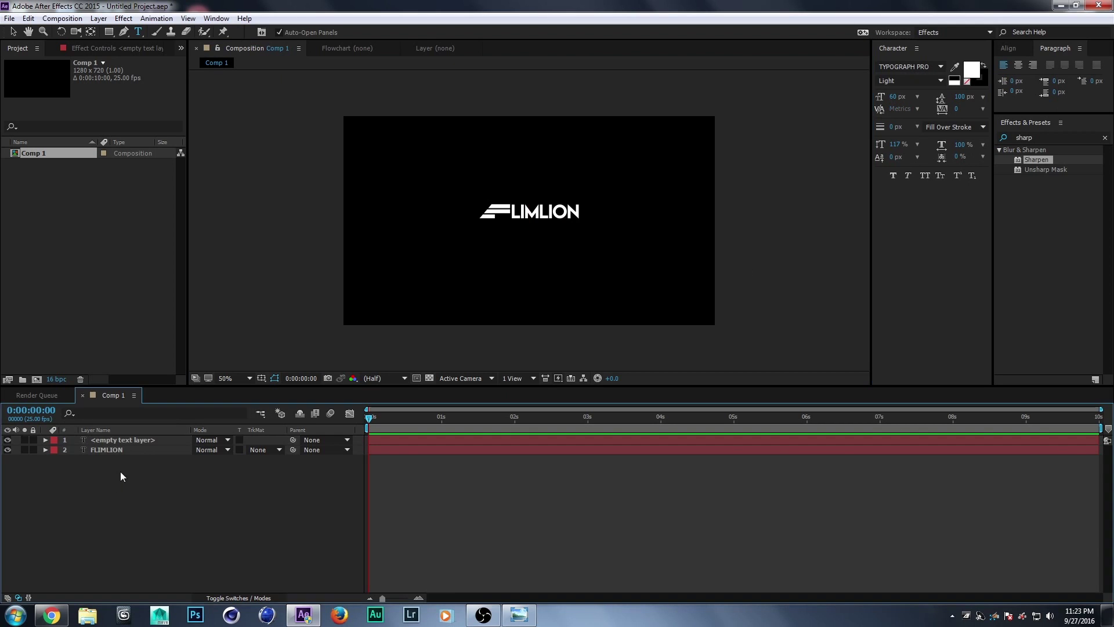
Step: Type VISUALFX, place it below FLIMLION, and set its size to 30 px
{"action": "left_click", "coordinate": [128, 441]}
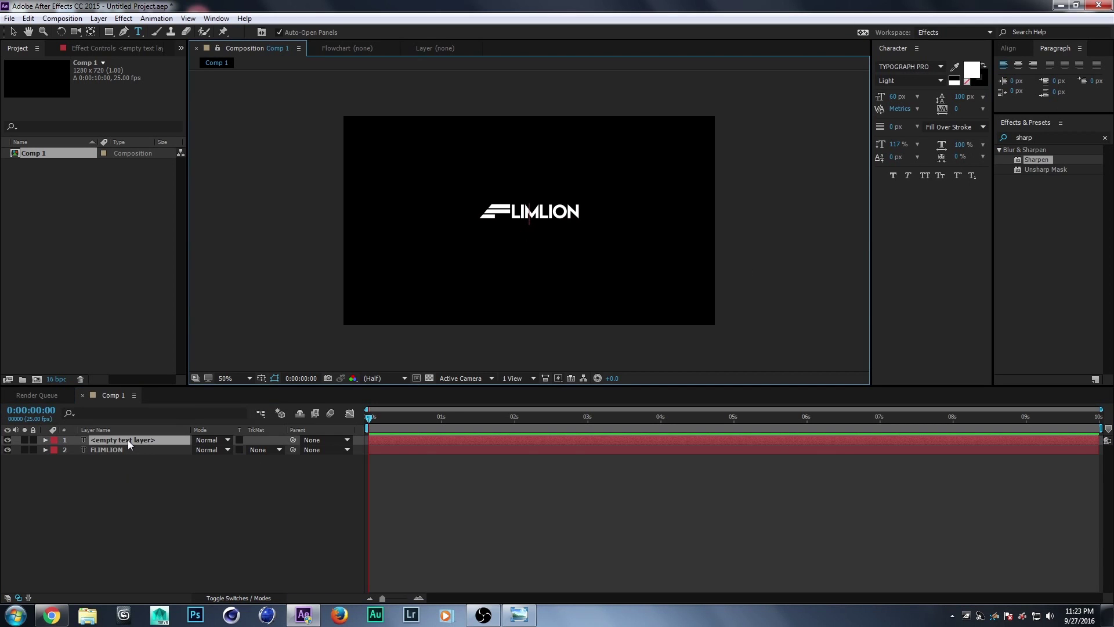
{"action": "type", "text": "VISU"}
{"action": "type", "text": "ALF"}
{"action": "type", "text": "X"}
{"action": "left_click_drag", "start_coordinate": [567, 294], "coordinate": [511, 304]}
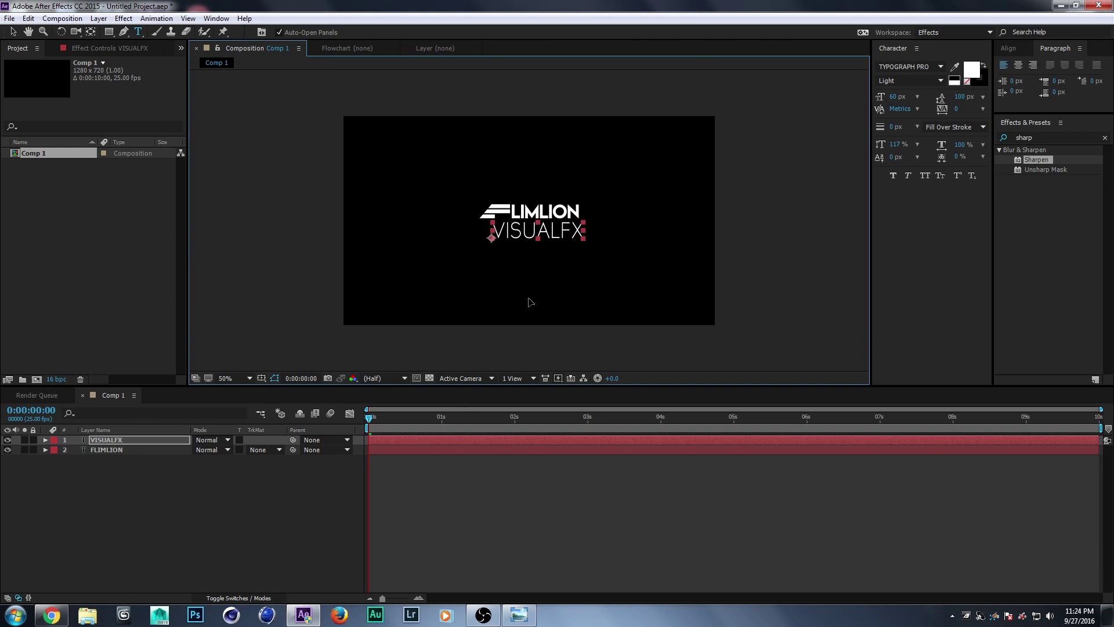
{"action": "double_click", "coordinate": [568, 235]}
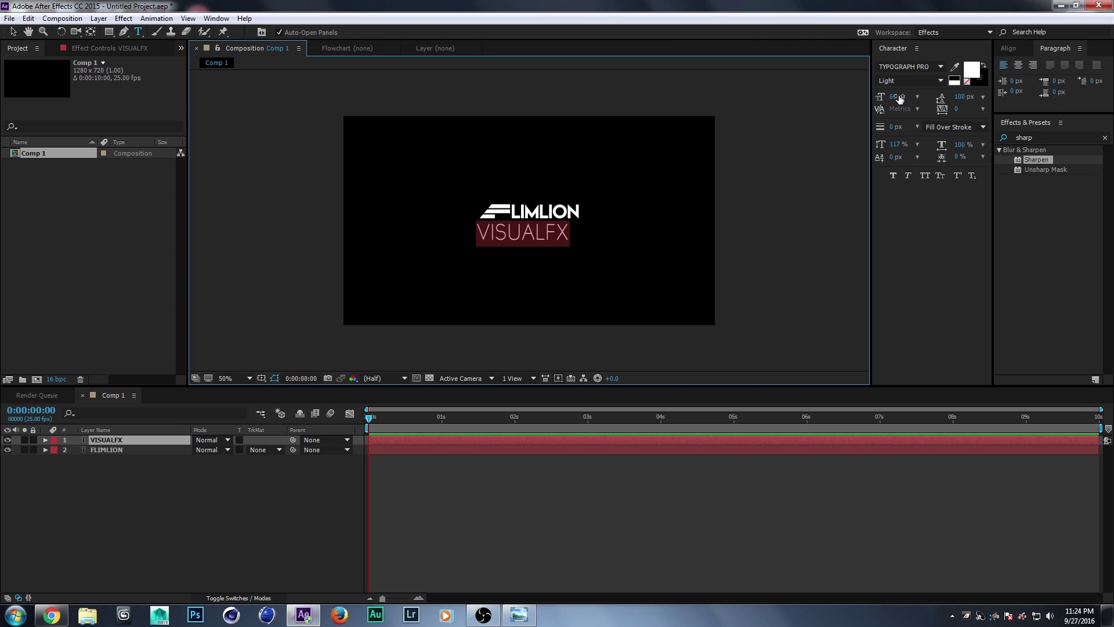
{"action": "left_click_drag", "start_coordinate": [899, 98], "coordinate": [891, 101]}
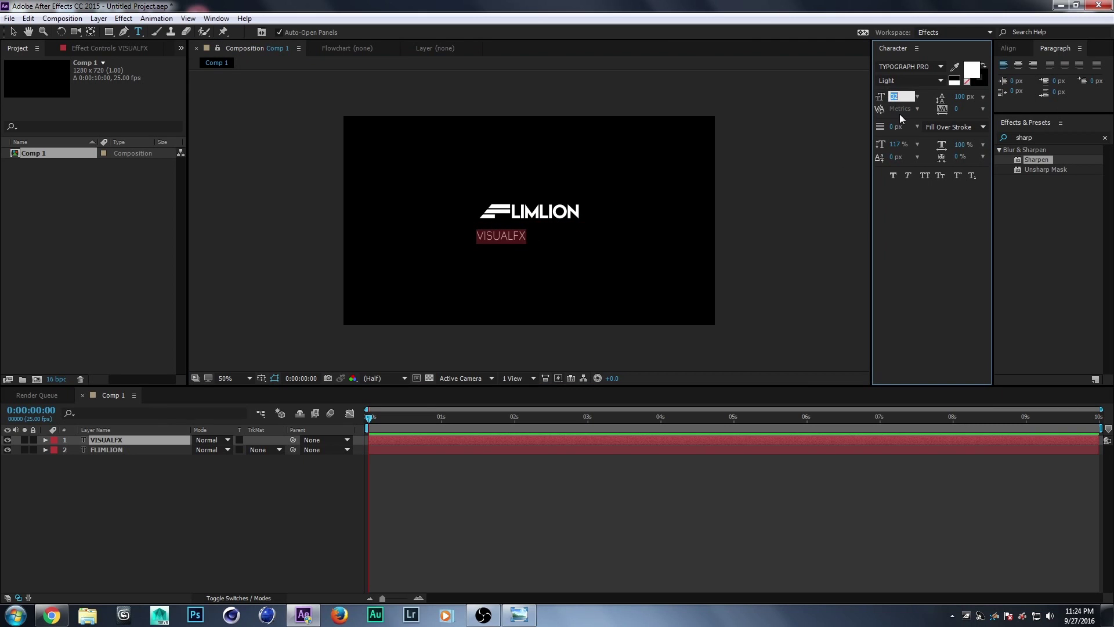
{"action": "type", "text": "30"}
{"action": "key", "text": "Return"}
{"action": "key", "text": "slash"}
{"action": "key", "text": "Escape"}
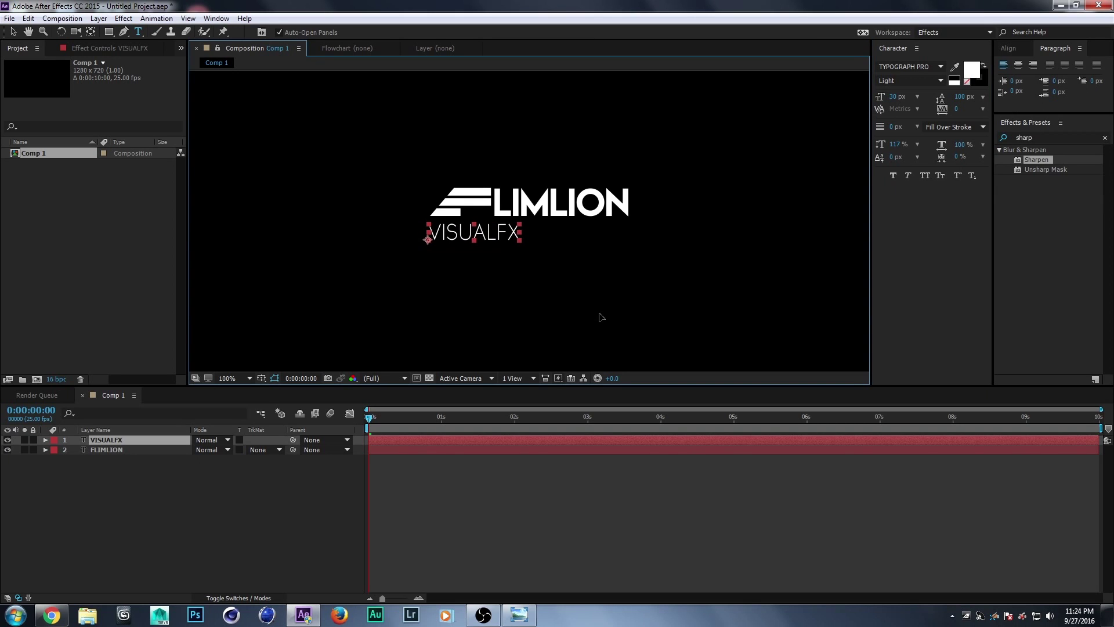
Step: Fine-tune the VISUALFX position and spread its tracking to 895, then zoom out to the full frame
{"action": "key", "text": "Right"}
{"action": "key", "text": "Right"}
{"action": "key", "text": "Right"}
{"action": "key", "text": "Down"}
{"action": "key", "text": "Down"}
{"action": "key", "text": "Down"}
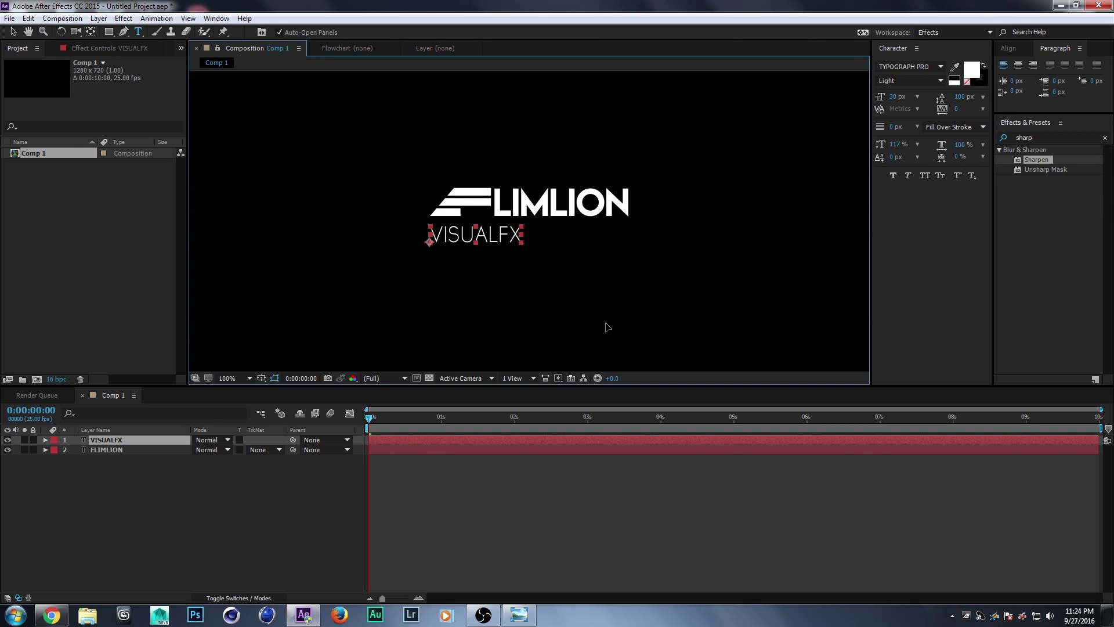
{"action": "left_click_drag", "start_coordinate": [606, 327], "coordinate": [604, 323]}
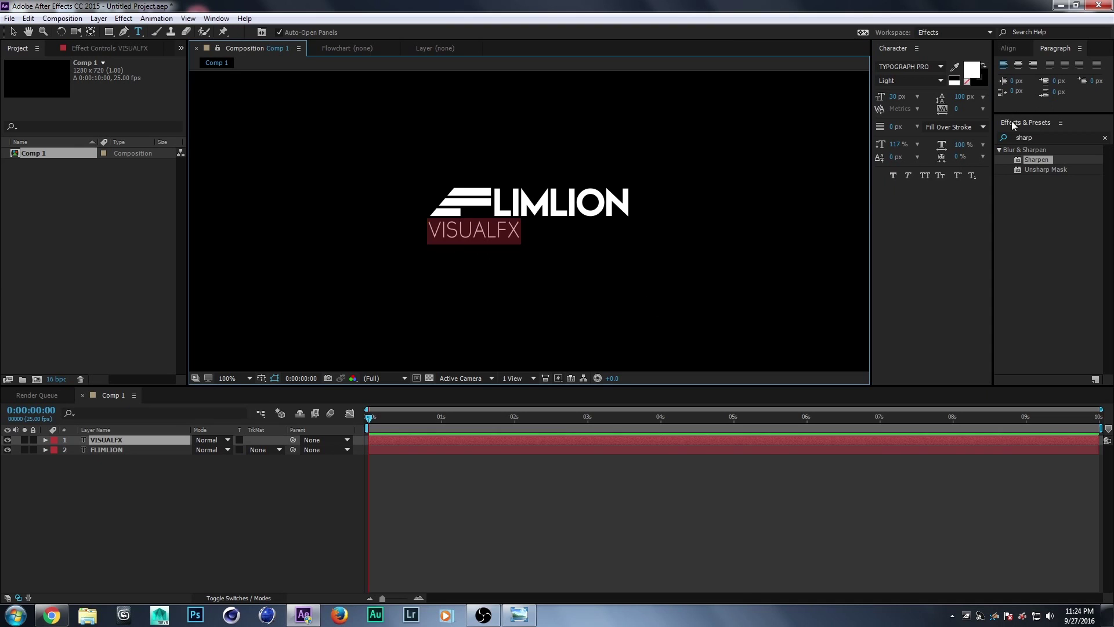
{"action": "left_click_drag", "start_coordinate": [956, 109], "coordinate": [1111, 101]}
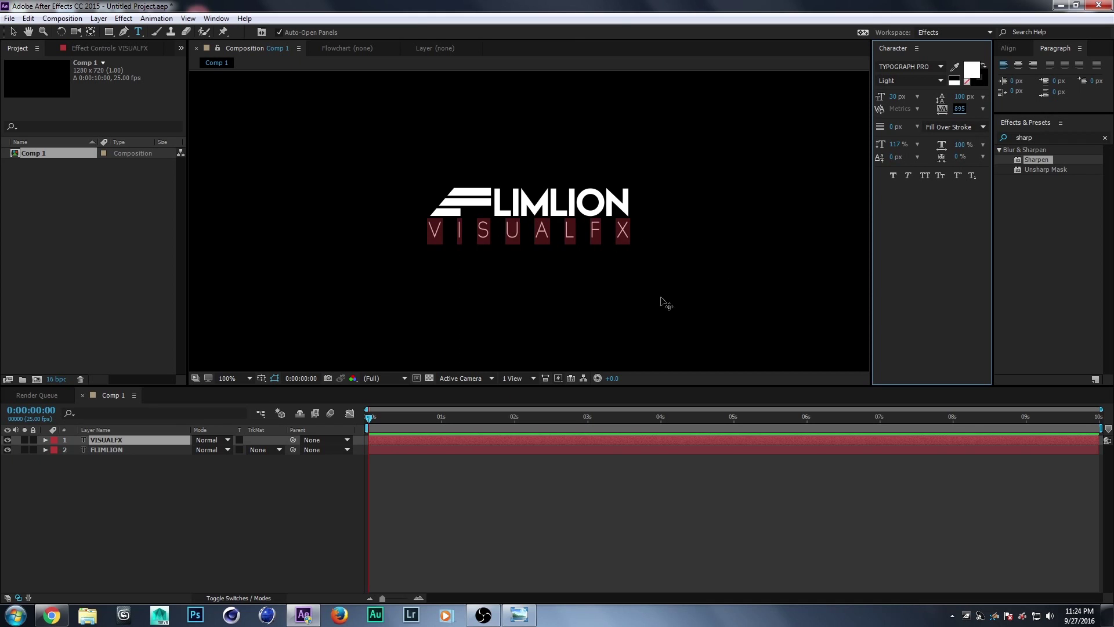
{"action": "left_click", "coordinate": [207, 499]}
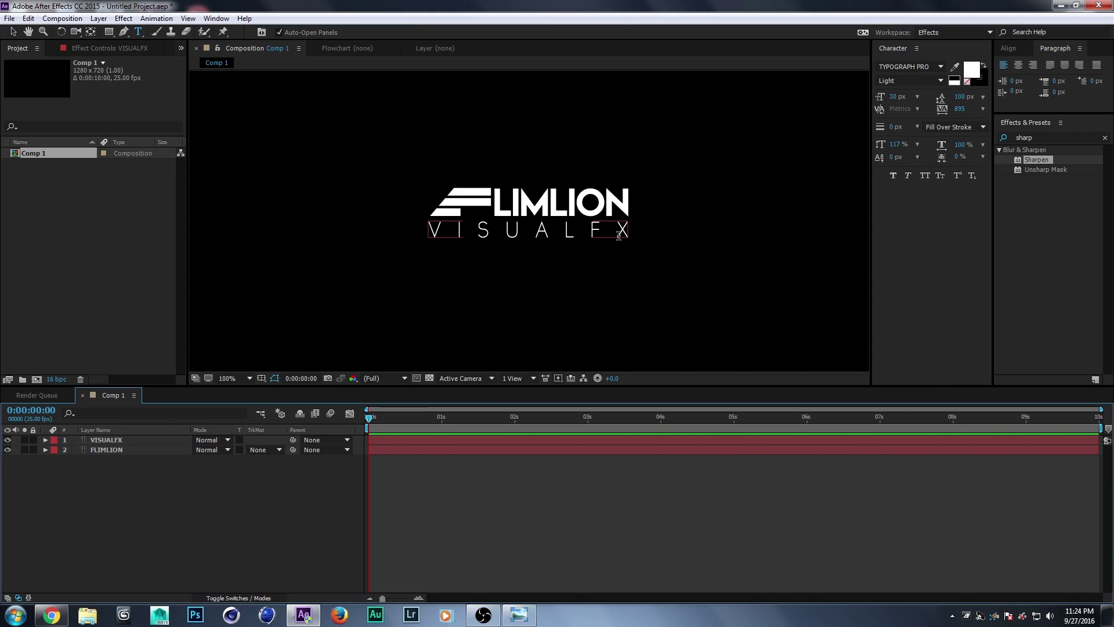
{"action": "key", "text": "v"}
{"action": "left_click", "coordinate": [618, 232]}
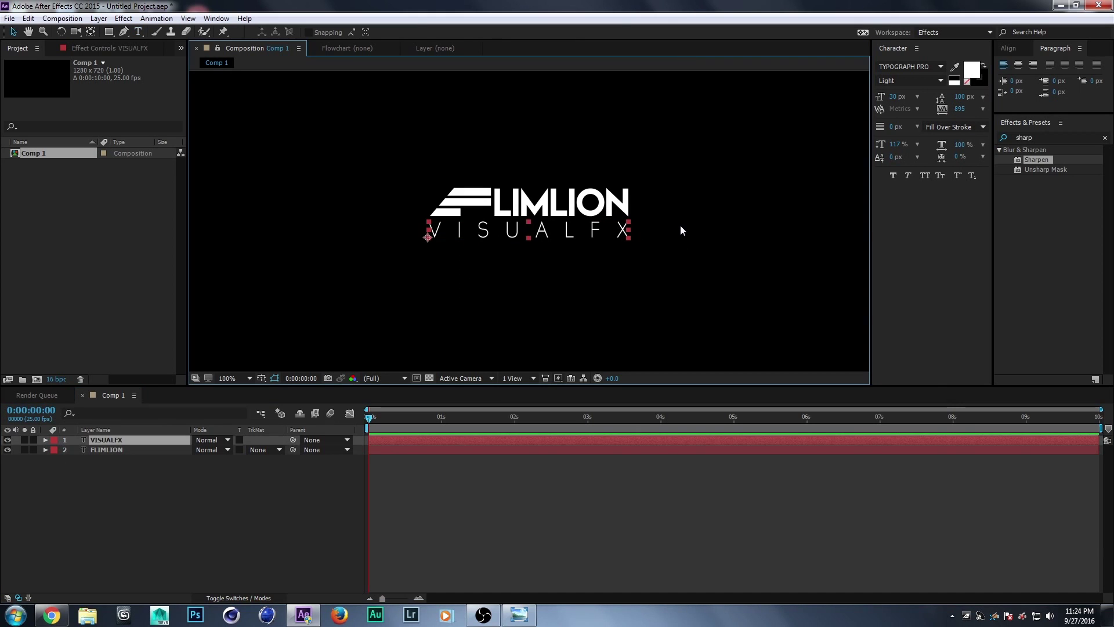
{"action": "left_click", "coordinate": [680, 225]}
{"action": "key", "text": "comma"}
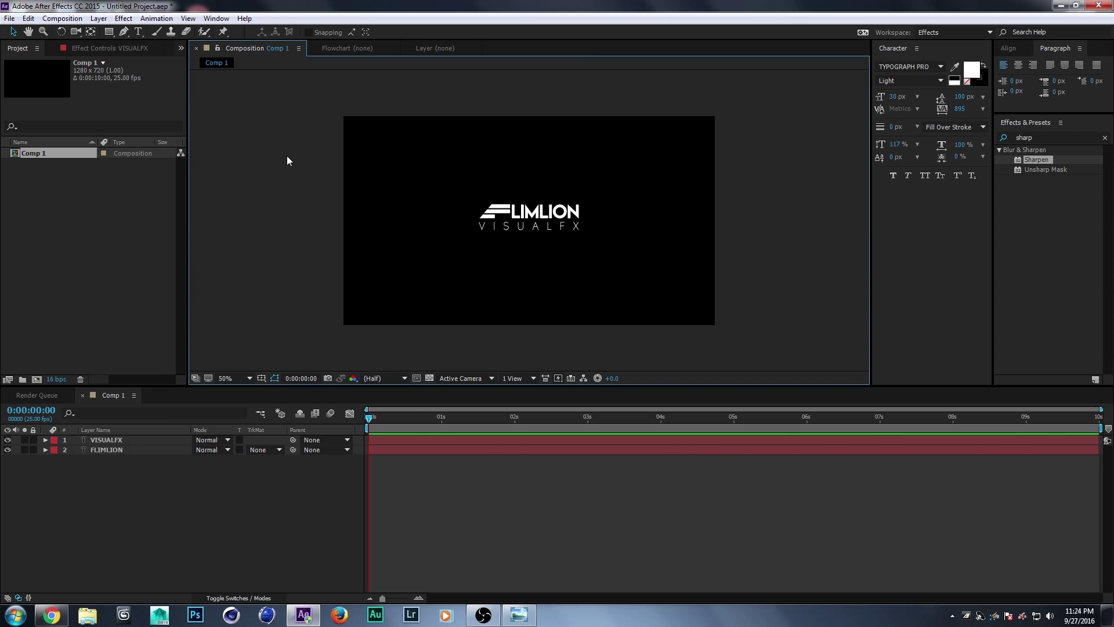
Step: Draw a rectangle with no fill and a 10 px stroke around the logo
{"action": "left_click", "coordinate": [113, 33]}
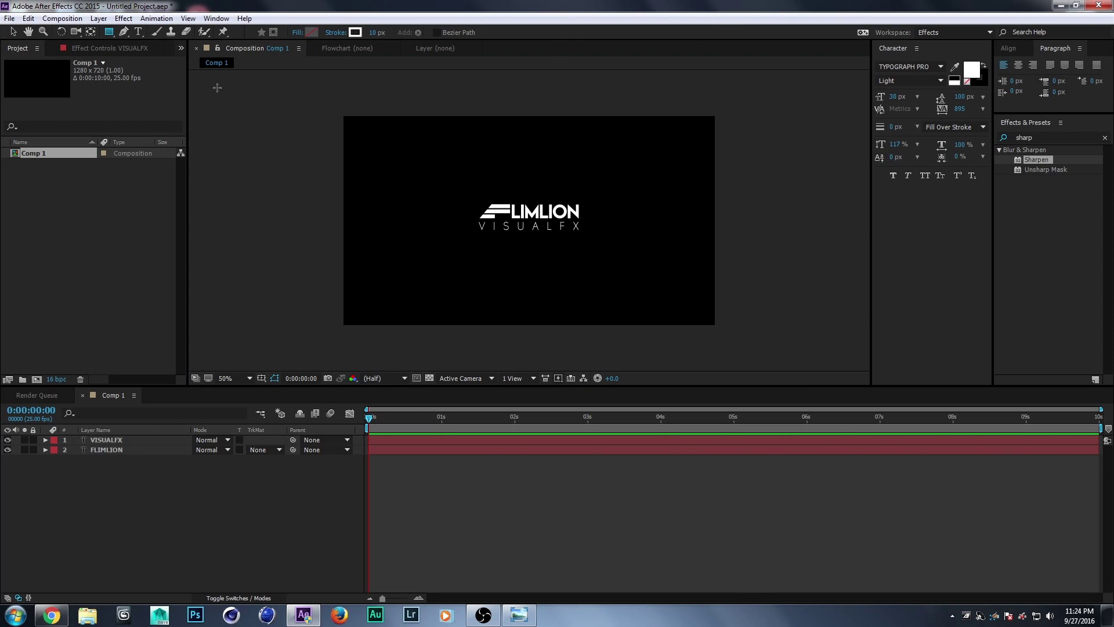
{"action": "left_click", "coordinate": [296, 35]}
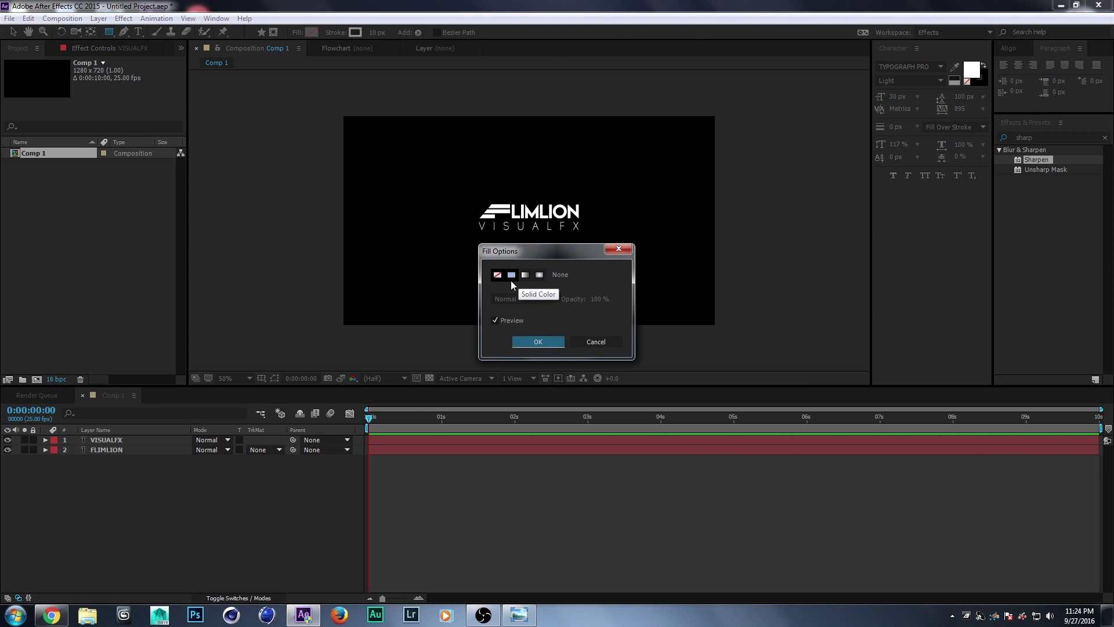
{"action": "left_click", "coordinate": [530, 343]}
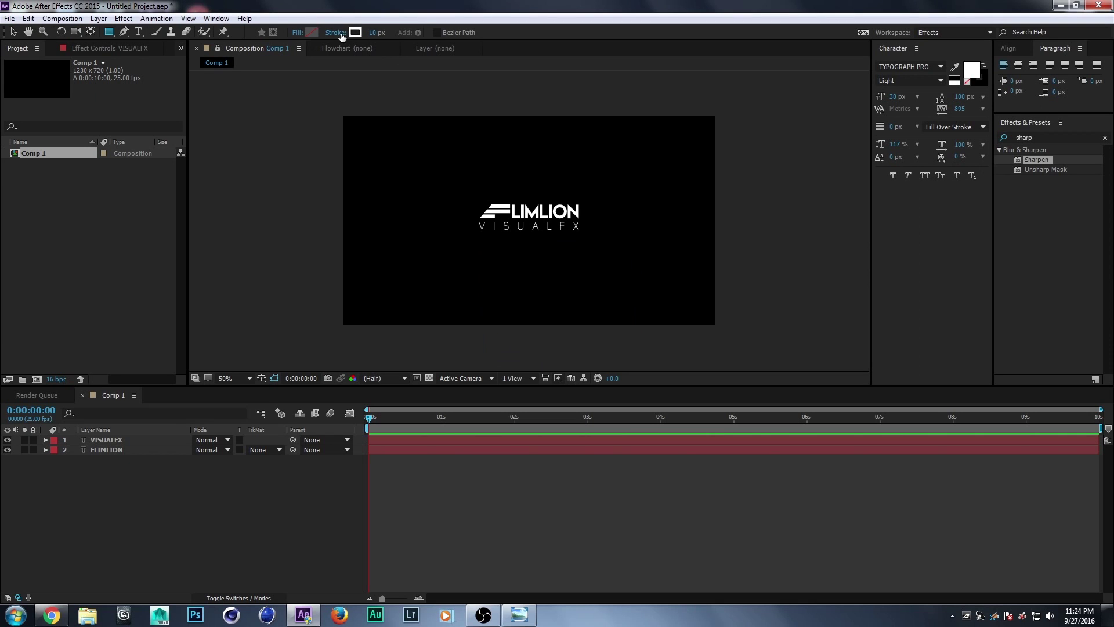
{"action": "left_click", "coordinate": [374, 33]}
{"action": "left_click_drag", "start_coordinate": [468, 197], "coordinate": [591, 237]}
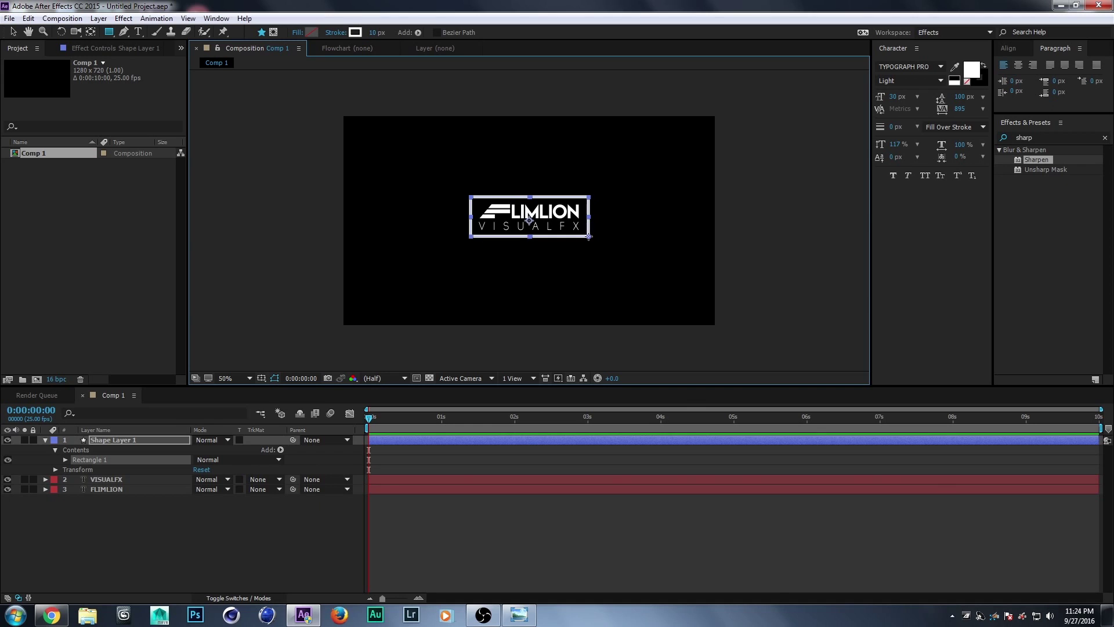
Step: Select Shape Layer 1 and bring up the Align panel
{"action": "left_click", "coordinate": [106, 508]}
{"action": "left_click", "coordinate": [67, 443]}
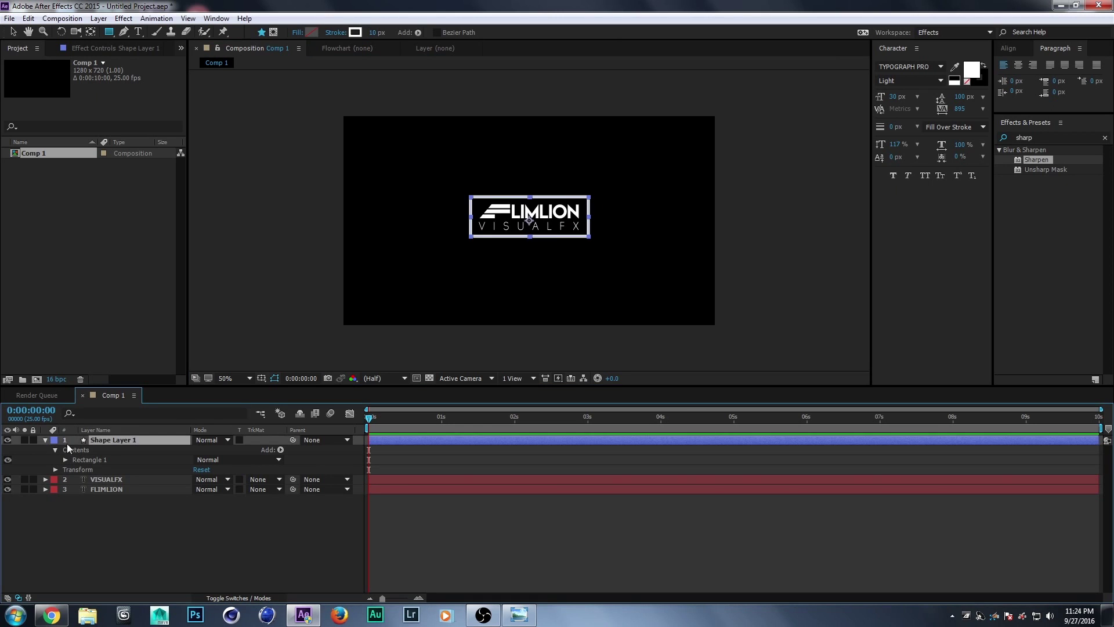
{"action": "left_click", "coordinate": [41, 440], "text": "ctrl"}
{"action": "left_click", "coordinate": [123, 440]}
{"action": "left_click", "coordinate": [1007, 51]}
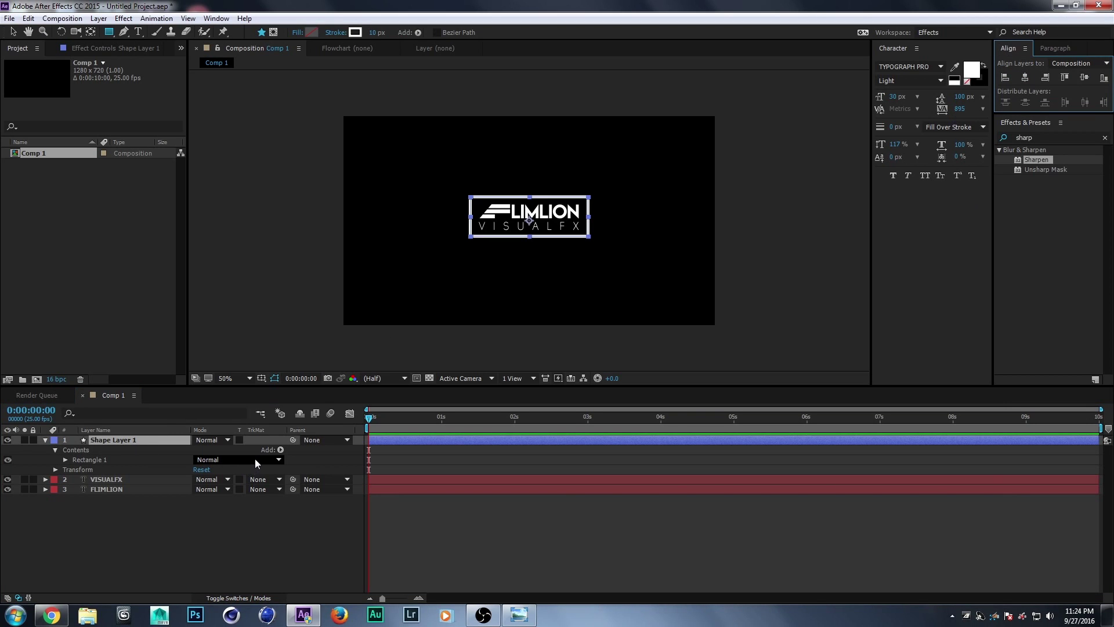
Step: Add Trim Paths to Shape Layer 1 with Start 35% and End 73%, then collapse the layer
{"action": "left_click", "coordinate": [281, 449]}
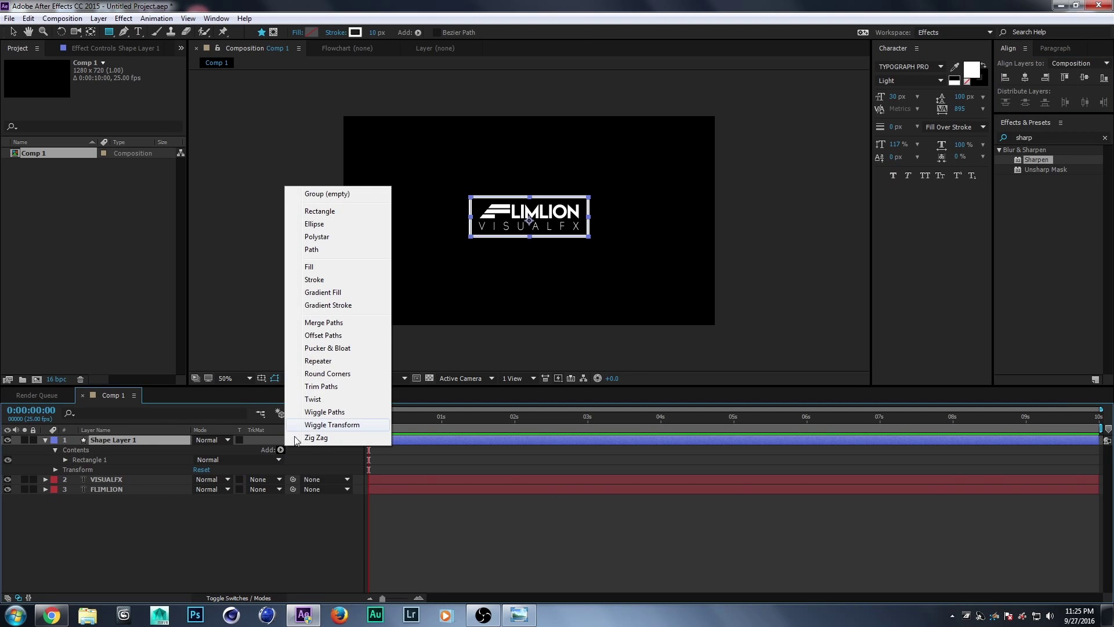
{"action": "left_click", "coordinate": [321, 386]}
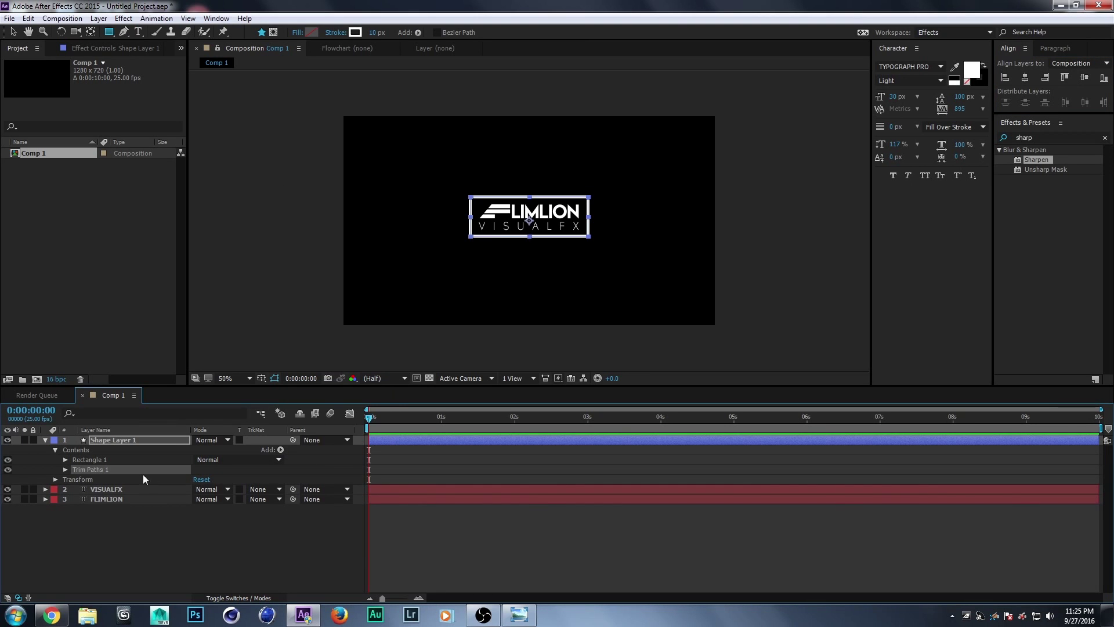
{"action": "left_click", "coordinate": [65, 469]}
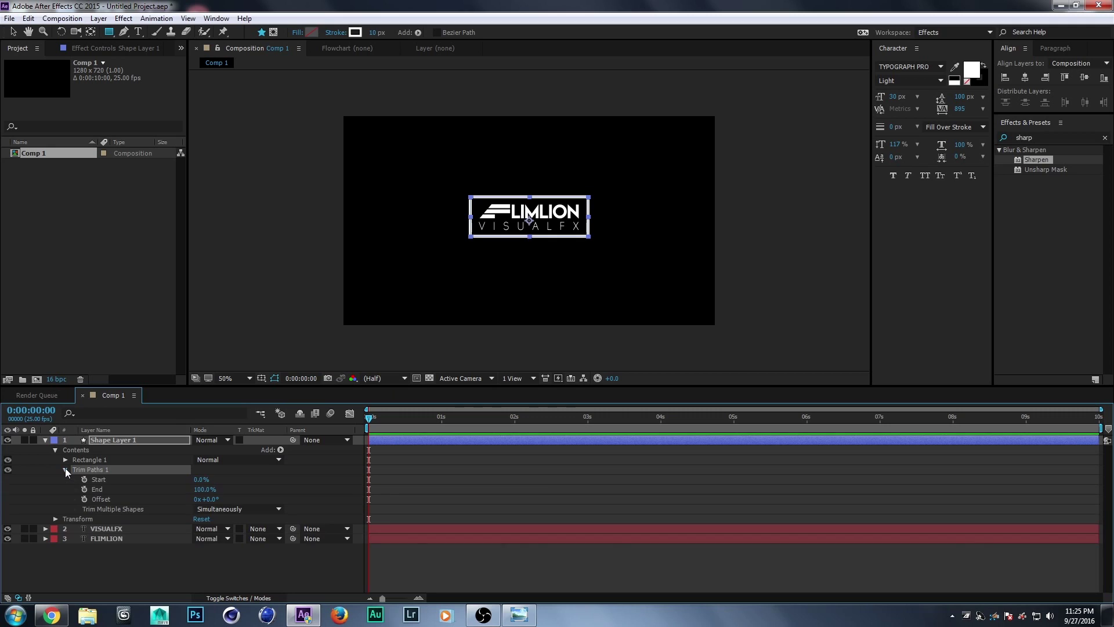
{"action": "left_click", "coordinate": [200, 480]}
{"action": "type", "text": "35"}
{"action": "key", "text": "Tab"}
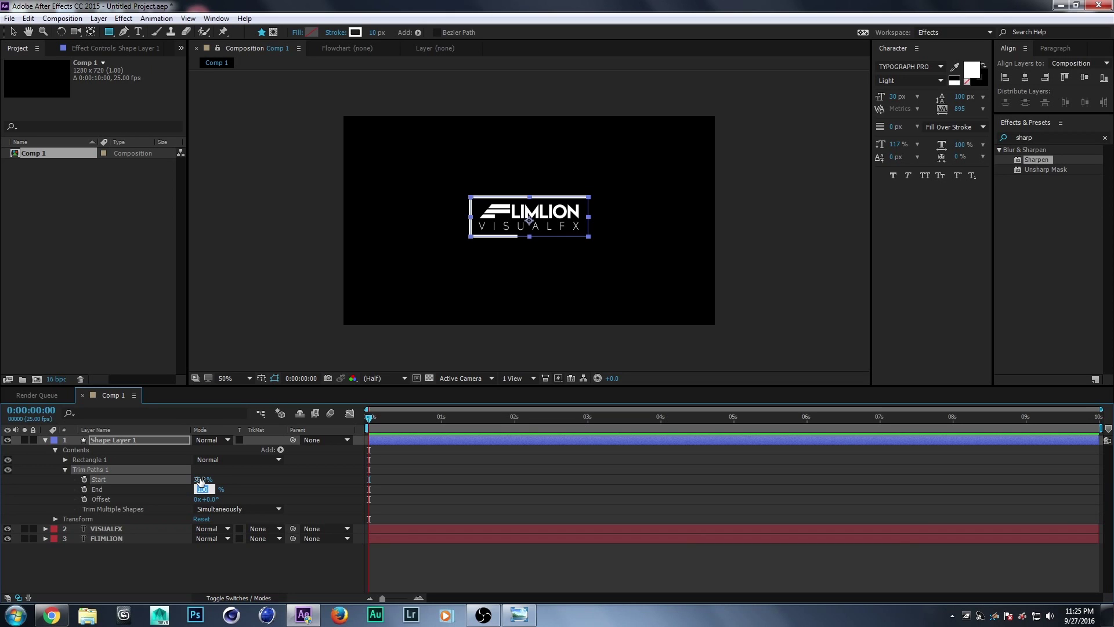
{"action": "type", "text": "73"}
{"action": "key", "text": "Return"}
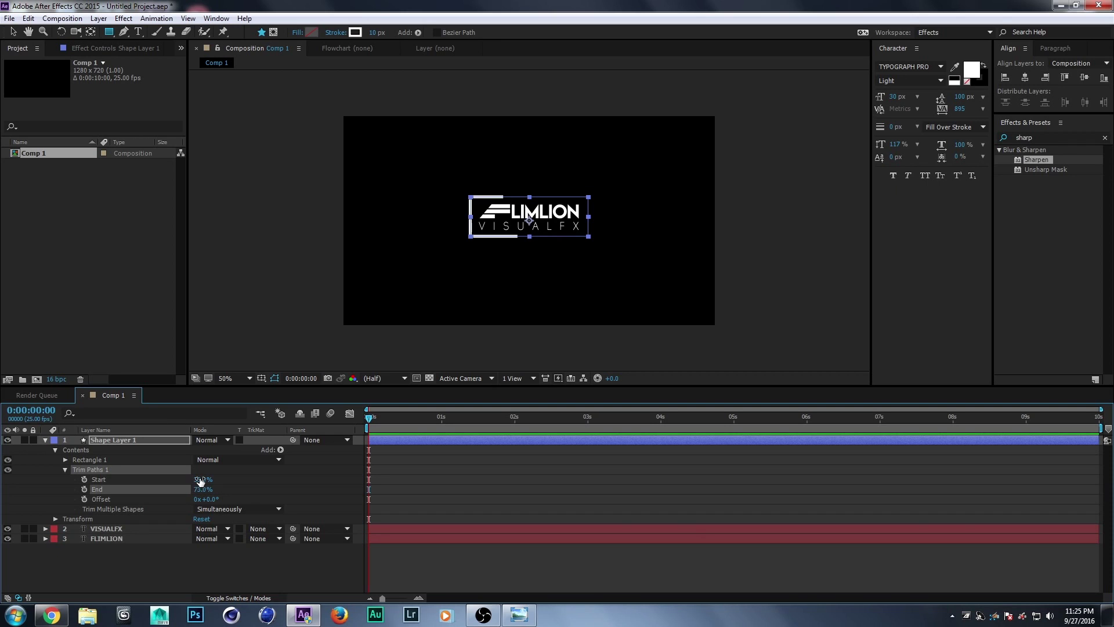
{"action": "left_click", "coordinate": [45, 439]}
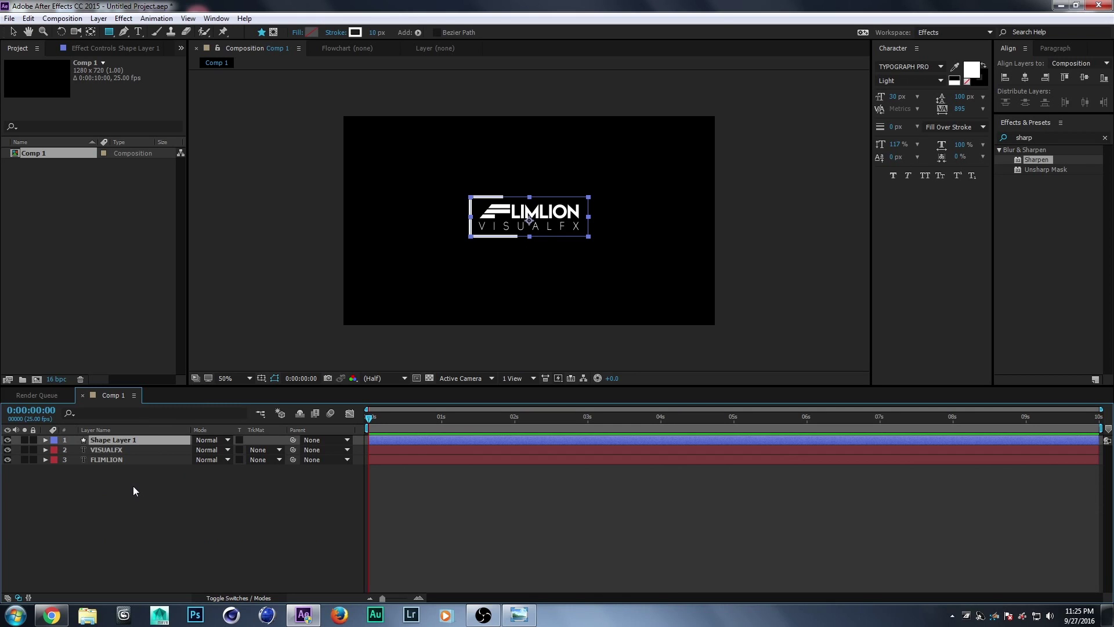
Step: Duplicate the shape layer and set the copy's Trim Paths Offset to 184°
{"action": "key", "text": "ctrl+d"}
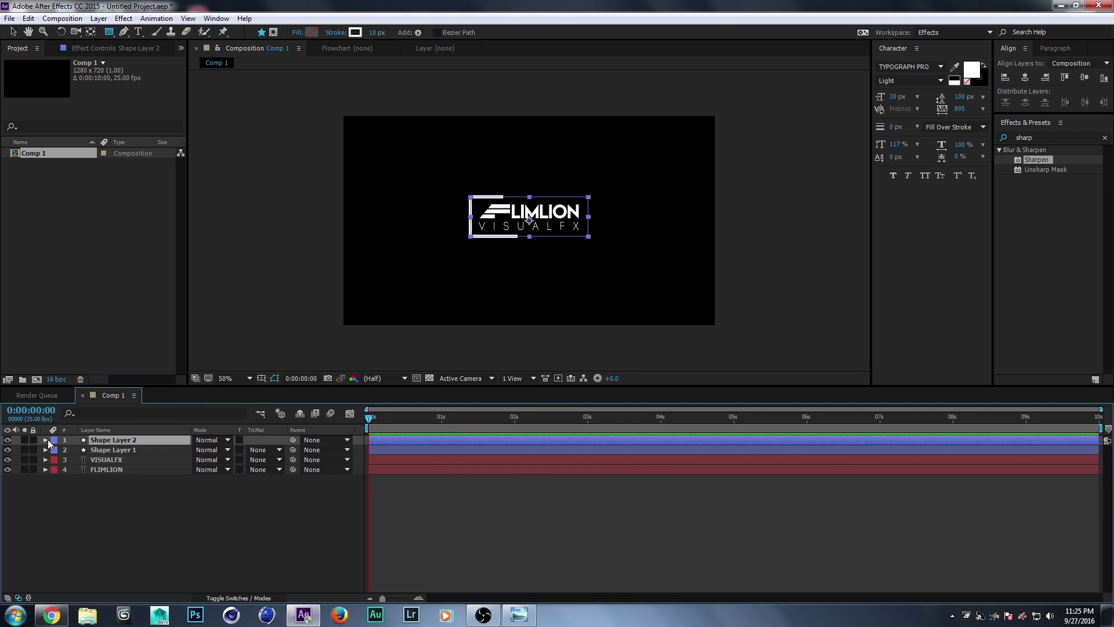
{"action": "left_click", "coordinate": [45, 439]}
{"action": "left_click", "coordinate": [56, 450]}
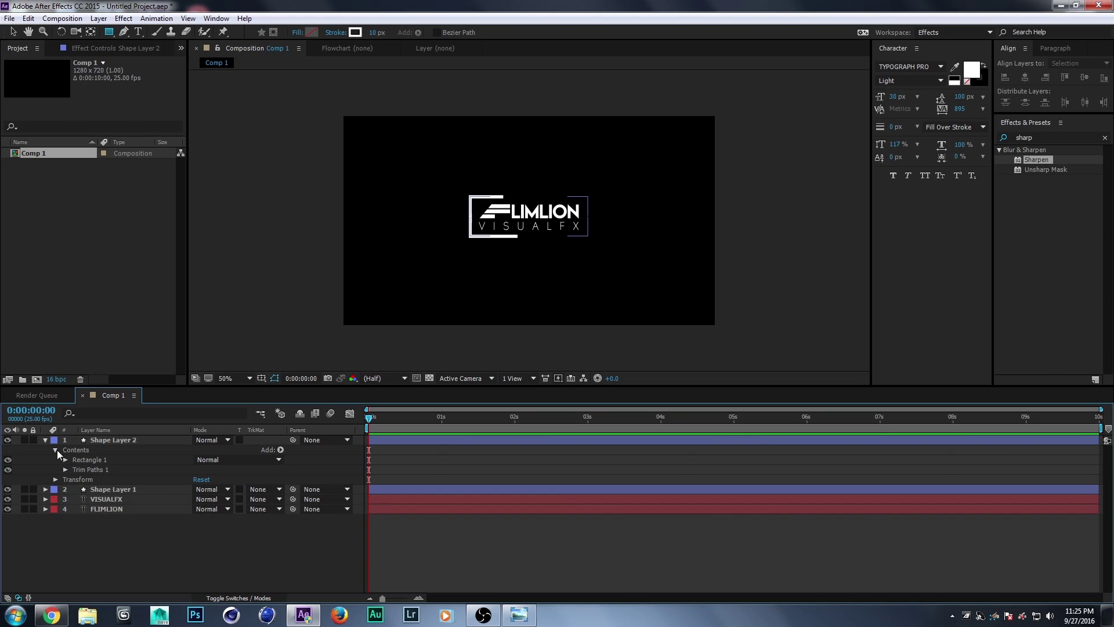
{"action": "left_click", "coordinate": [65, 470]}
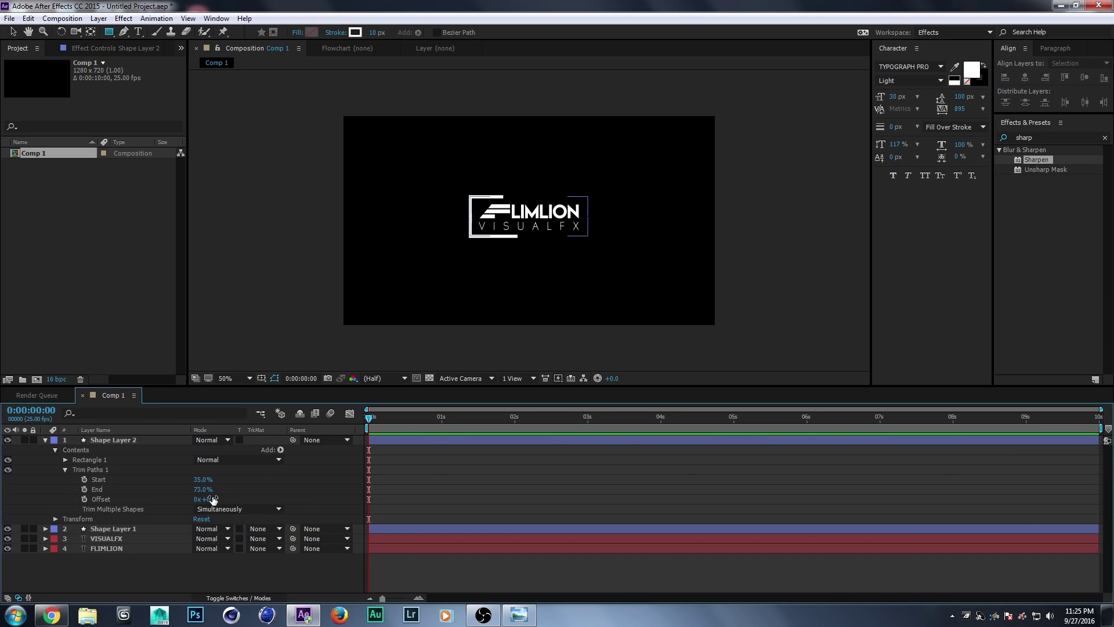
{"action": "left_click", "coordinate": [106, 498]}
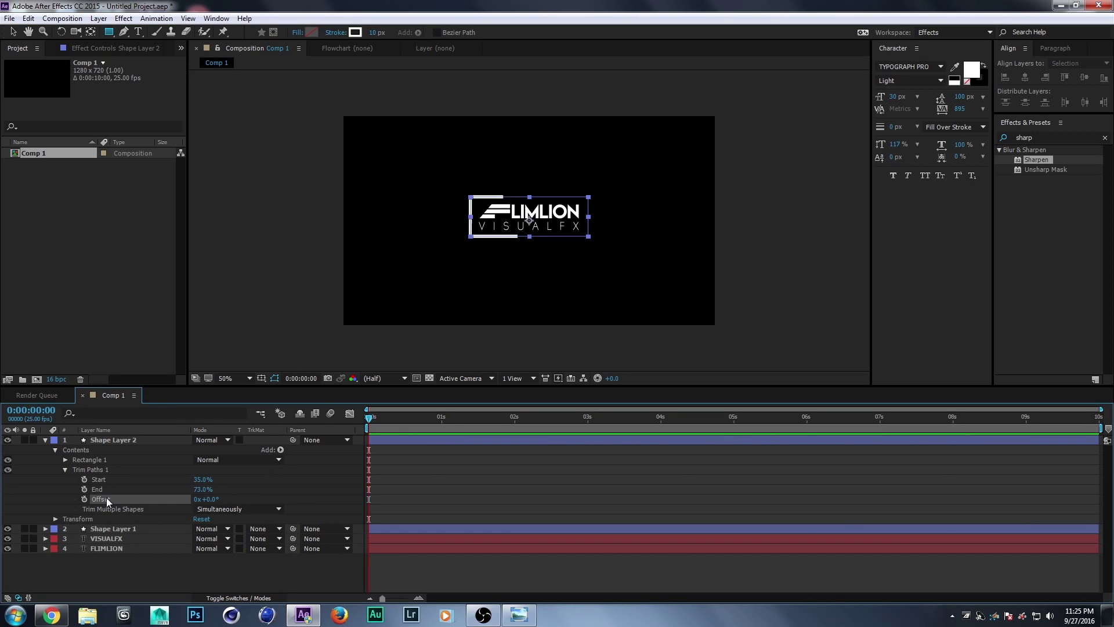
{"action": "left_click_drag", "start_coordinate": [203, 500], "coordinate": [280, 500]}
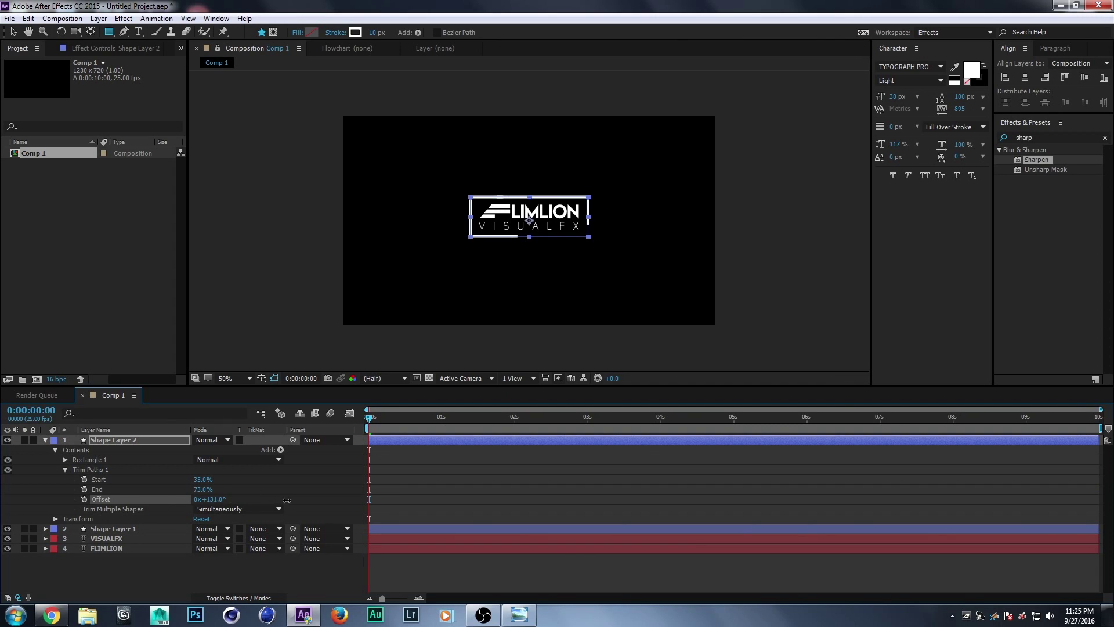
{"action": "left_click_drag", "start_coordinate": [280, 499], "coordinate": [347, 504]}
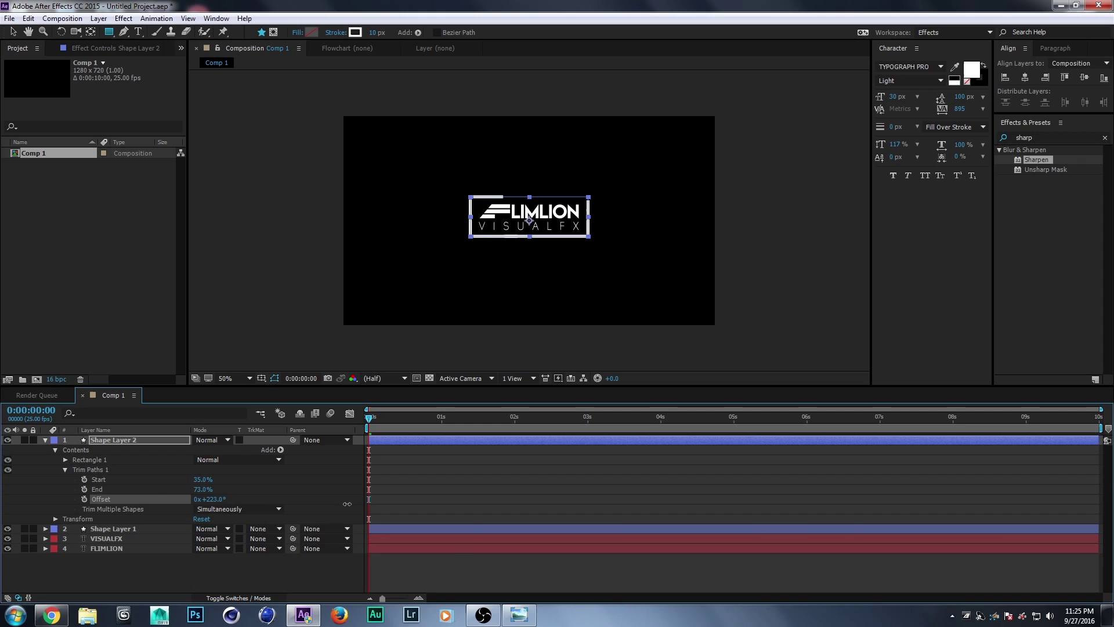
{"action": "left_click", "coordinate": [210, 499]}
{"action": "type", "text": "184"}
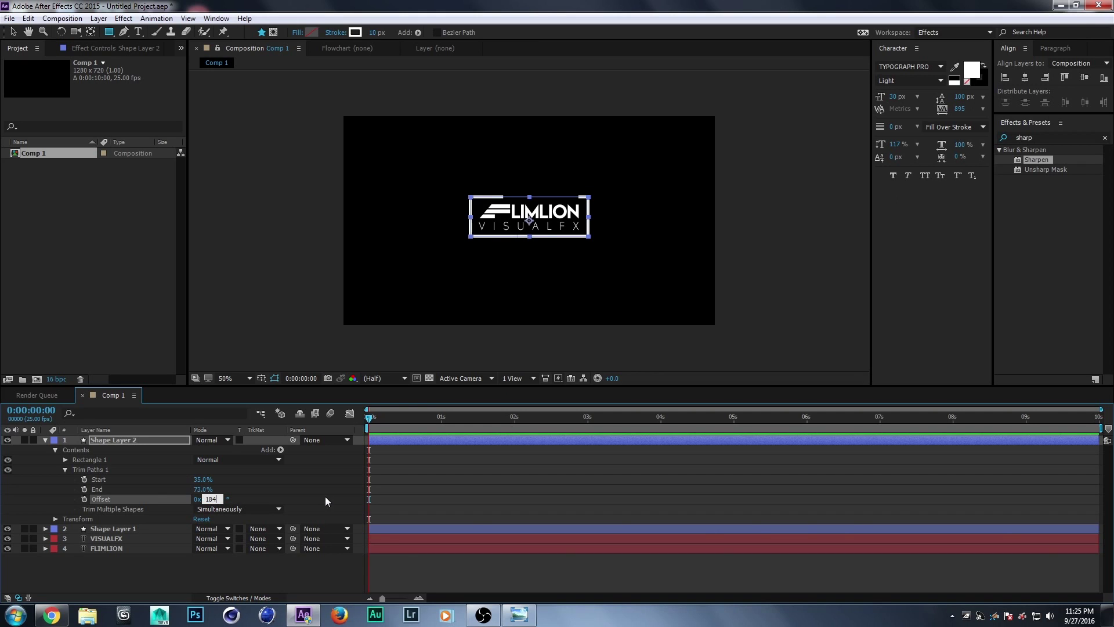
{"action": "key", "text": "Return"}
Step: Set the copy's trim Start to 38% and End to 65%, then scrub it shorter
{"action": "left_click", "coordinate": [200, 479]}
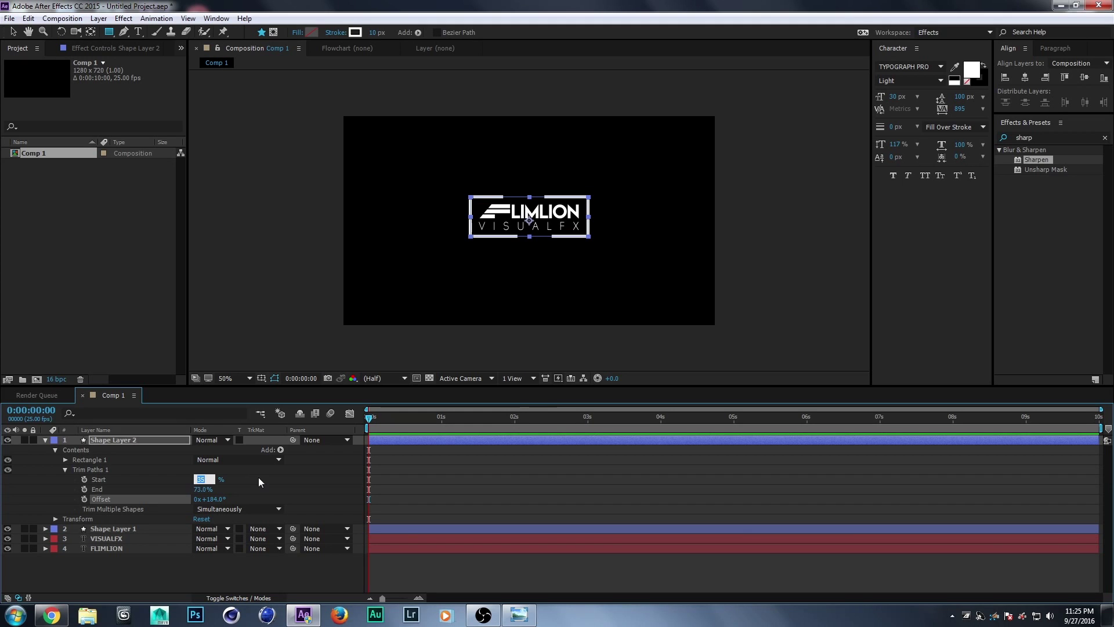
{"action": "type", "text": "38"}
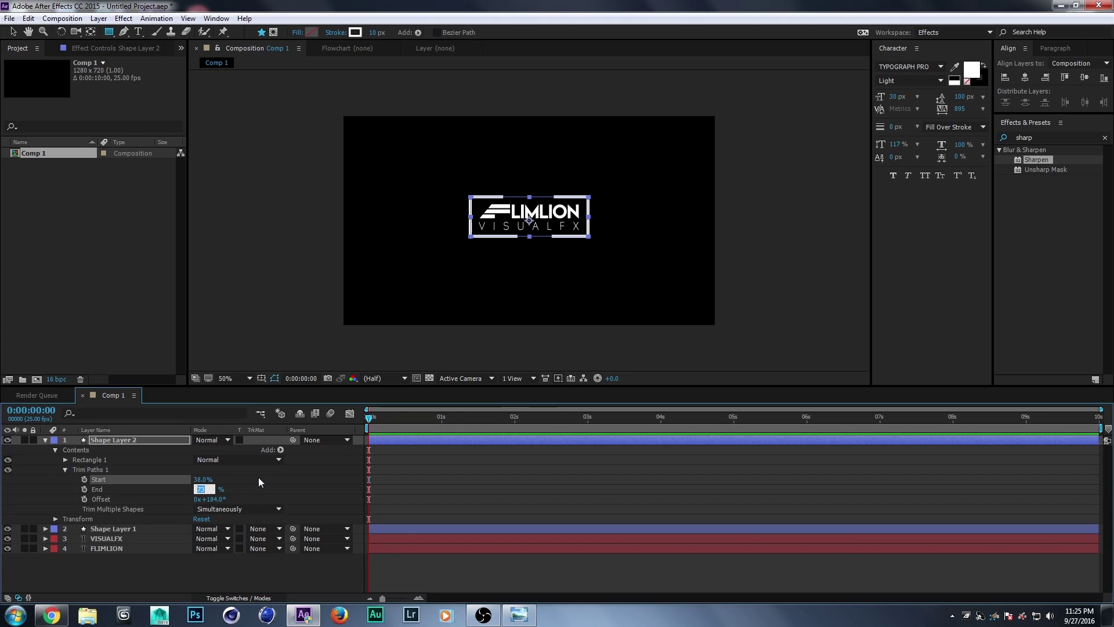
{"action": "type", "text": "65"}
{"action": "key", "text": "Return"}
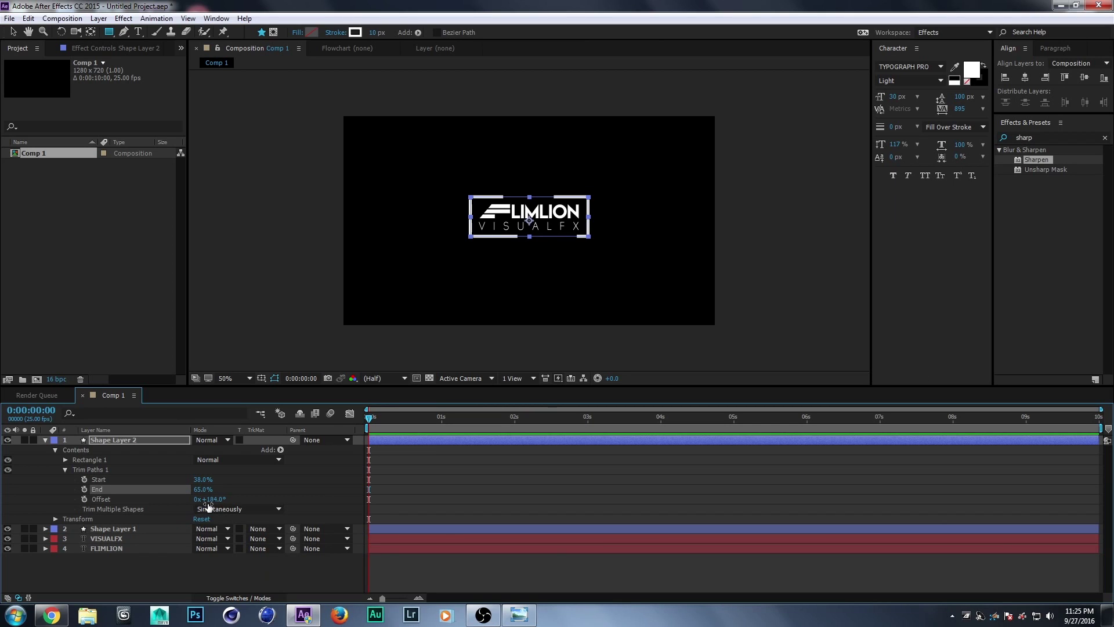
{"action": "left_click_drag", "start_coordinate": [203, 489], "coordinate": [198, 491]}
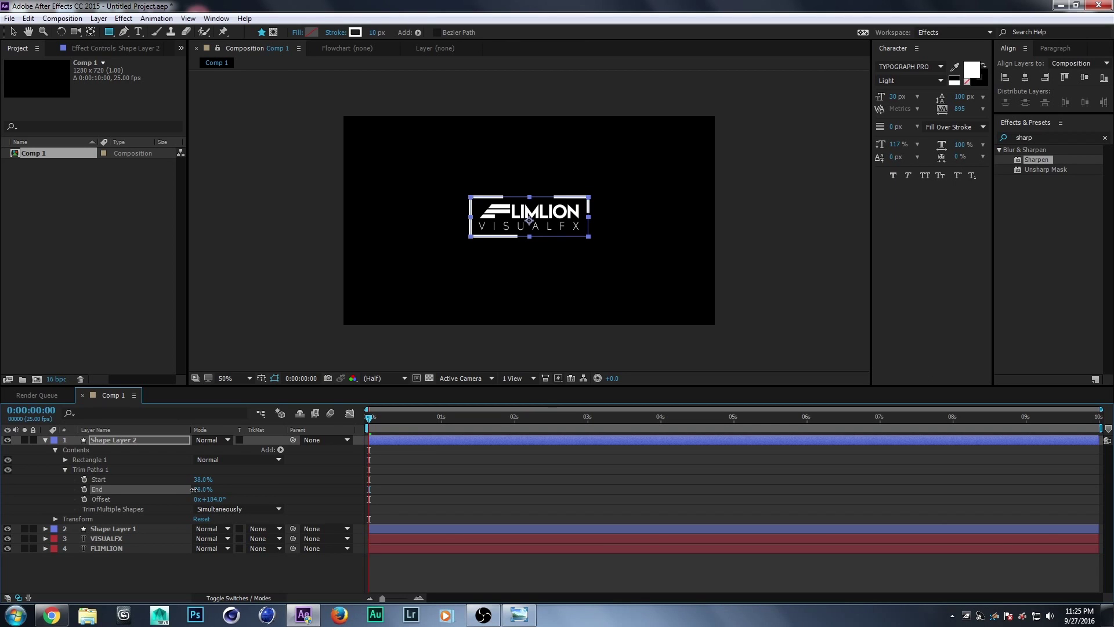
{"action": "left_click", "coordinate": [46, 440]}
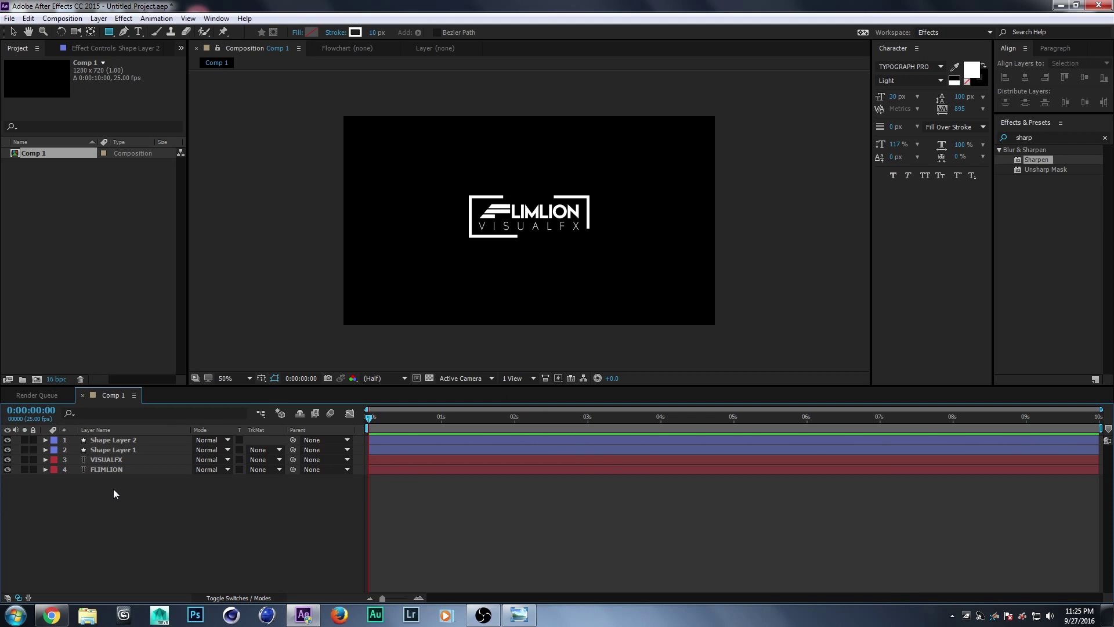
Step: Pre-compose all four logo layers into 'gold text' and open that pre-comp
{"action": "left_click_drag", "start_coordinate": [116, 486], "coordinate": [128, 440]}
{"action": "right_click", "coordinate": [129, 451]}
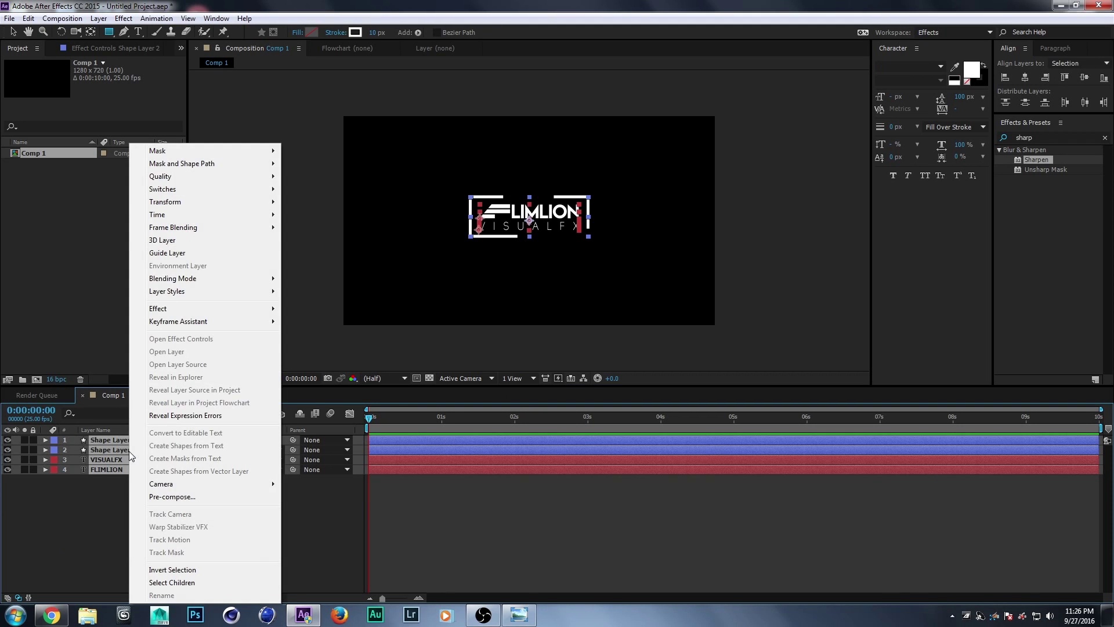
{"action": "left_click", "coordinate": [170, 497]}
{"action": "left_click", "coordinate": [737, 175]}
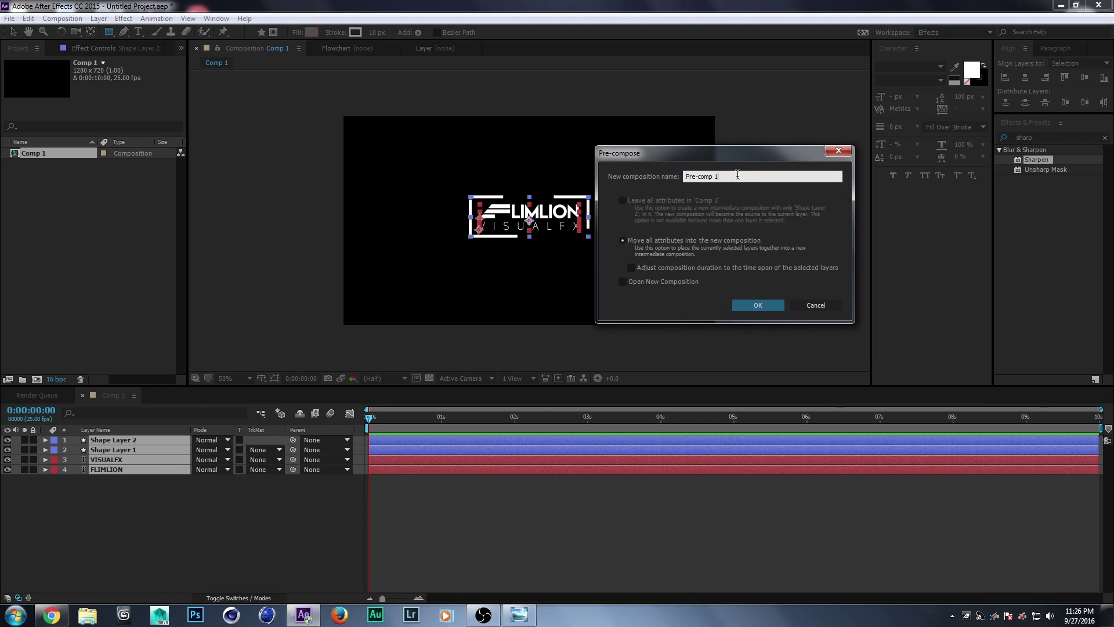
{"action": "key", "text": "ctrl+a"}
{"action": "type", "text": "gold t"}
{"action": "type", "text": "e"}
{"action": "key", "text": "Return"}
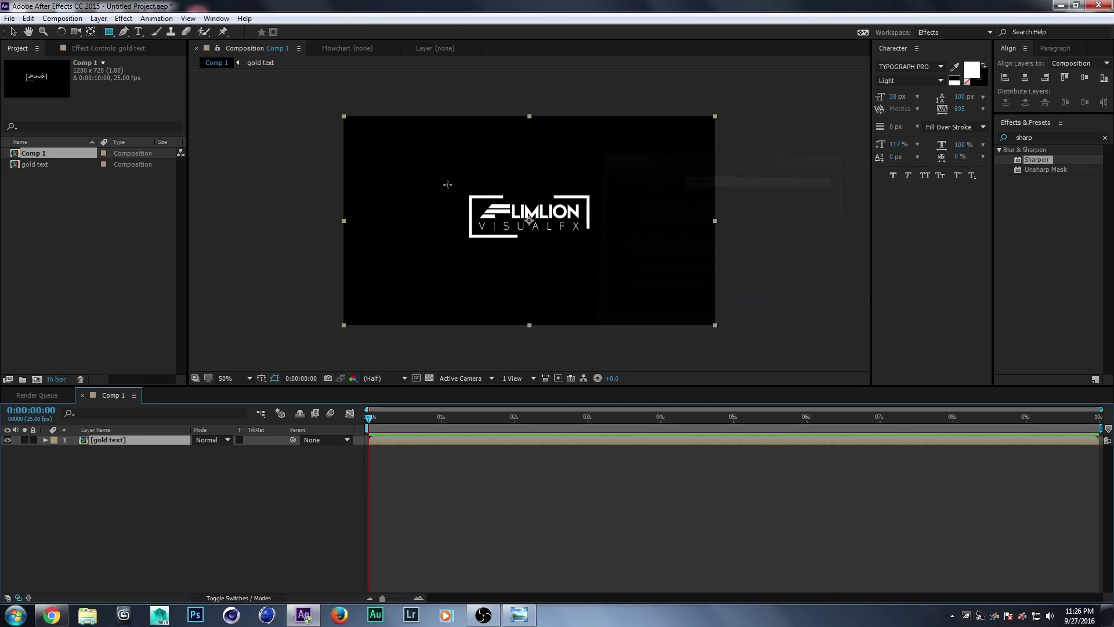
{"action": "double_click", "coordinate": [136, 441]}
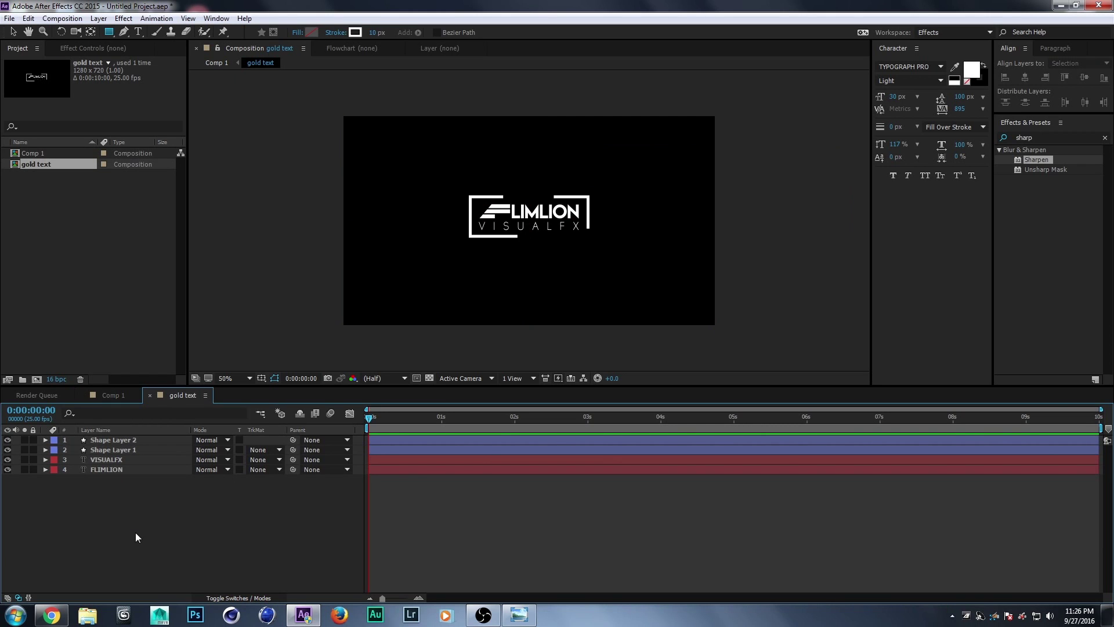
Step: Resize the gold text composition to 1000×250
{"action": "left_click", "coordinate": [62, 19]}
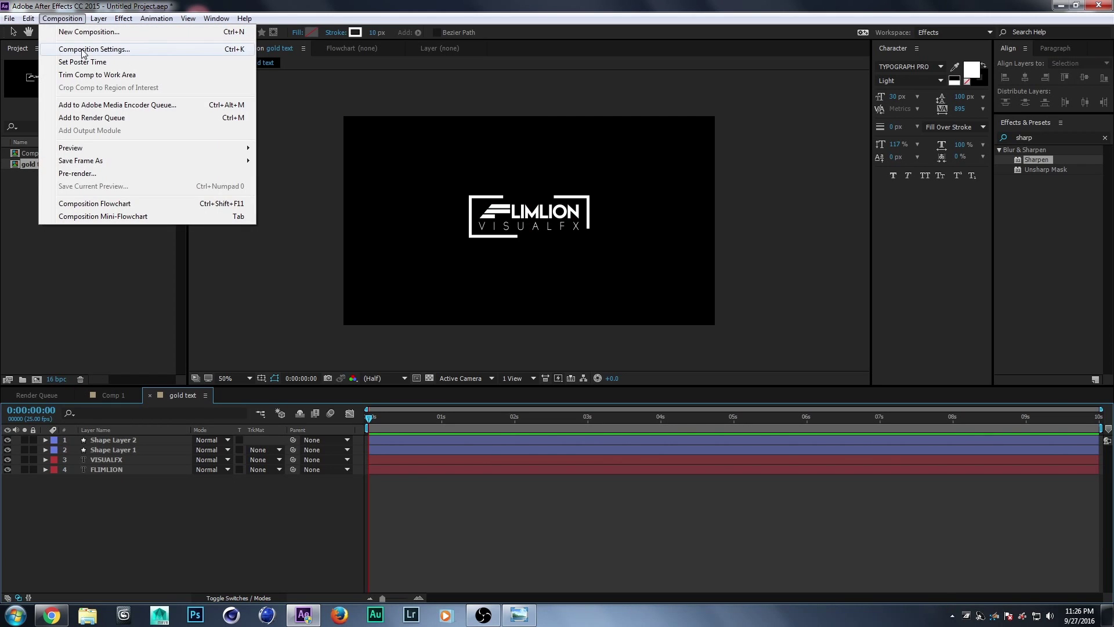
{"action": "left_click", "coordinate": [83, 50]}
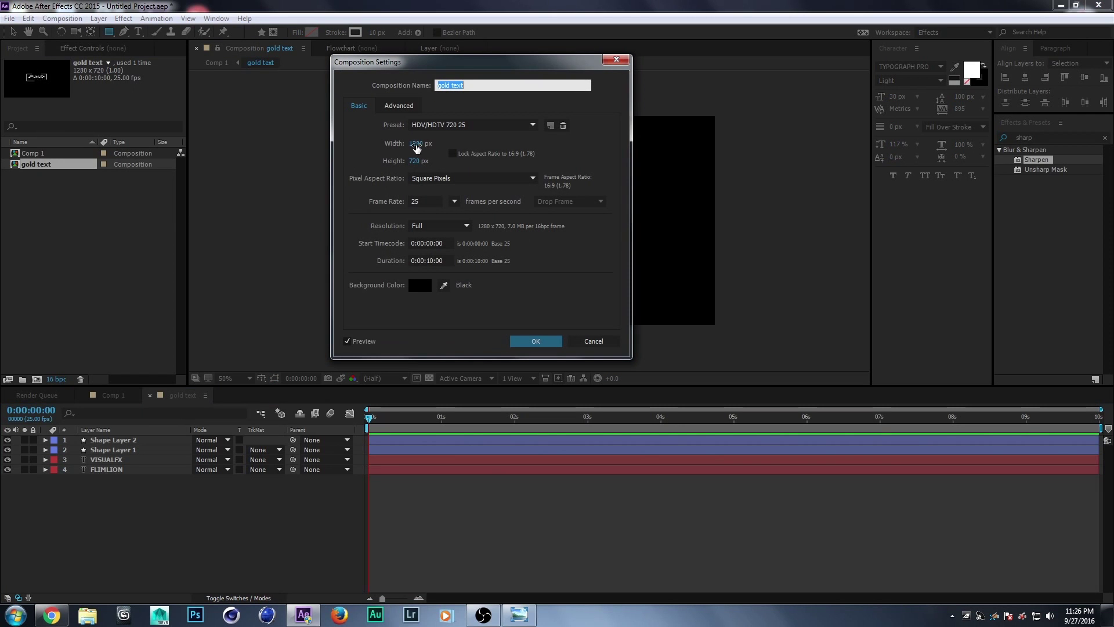
{"action": "type", "text": "1000"}
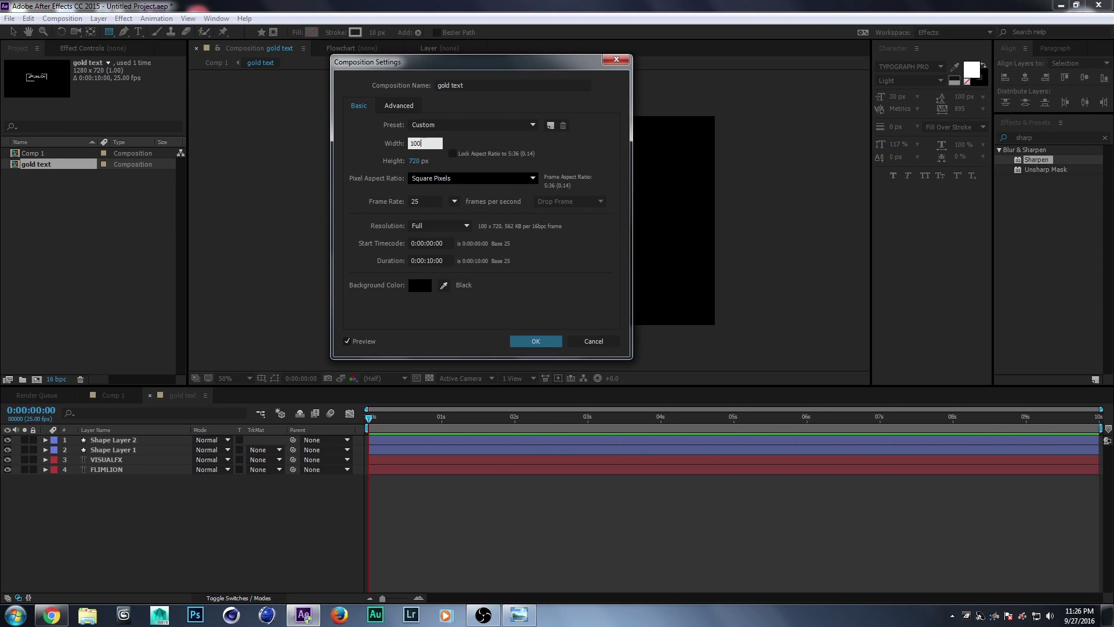
{"action": "key", "text": "Tab"}
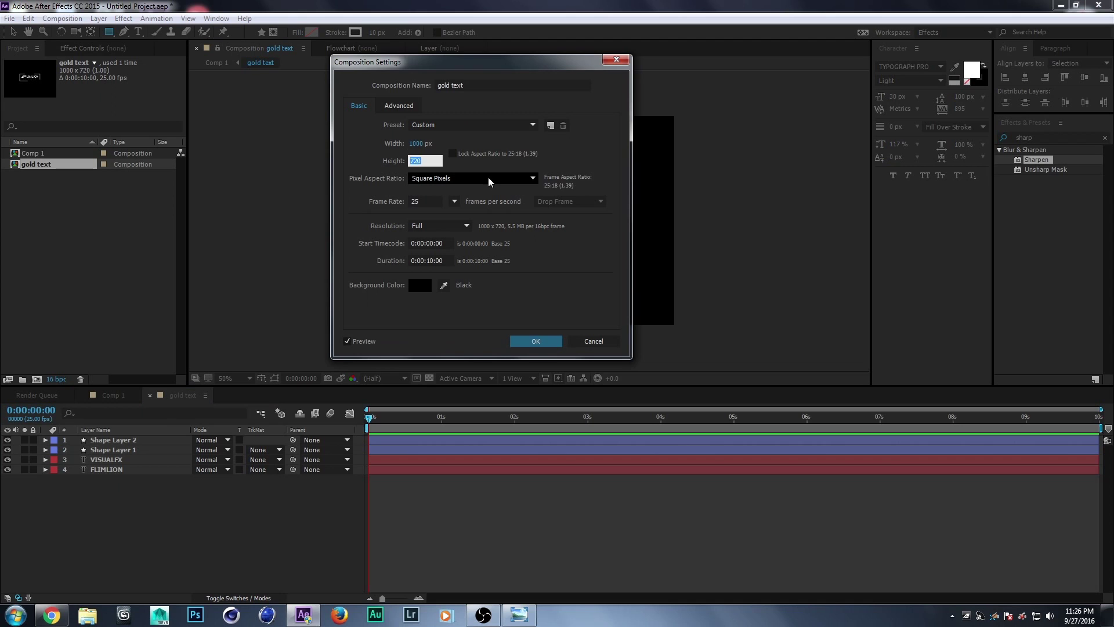
{"action": "type", "text": "250"}
{"action": "key", "text": "Return"}
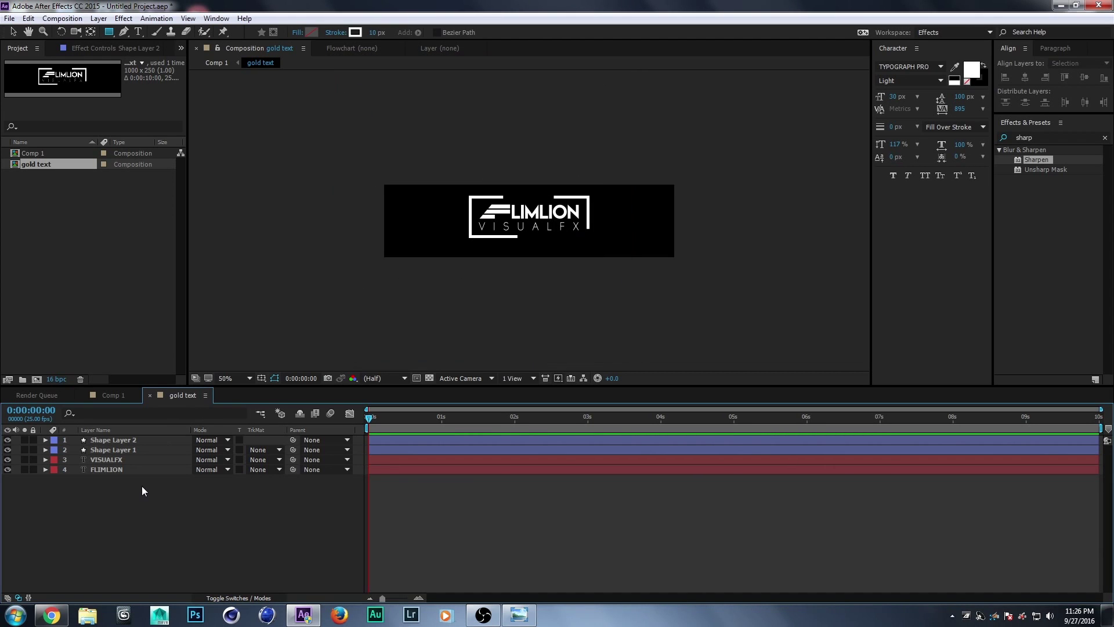
Step: Pre-compose the four logo layers into 'text', then view the studio_reflection reference image
{"action": "left_click_drag", "start_coordinate": [130, 506], "coordinate": [132, 420]}
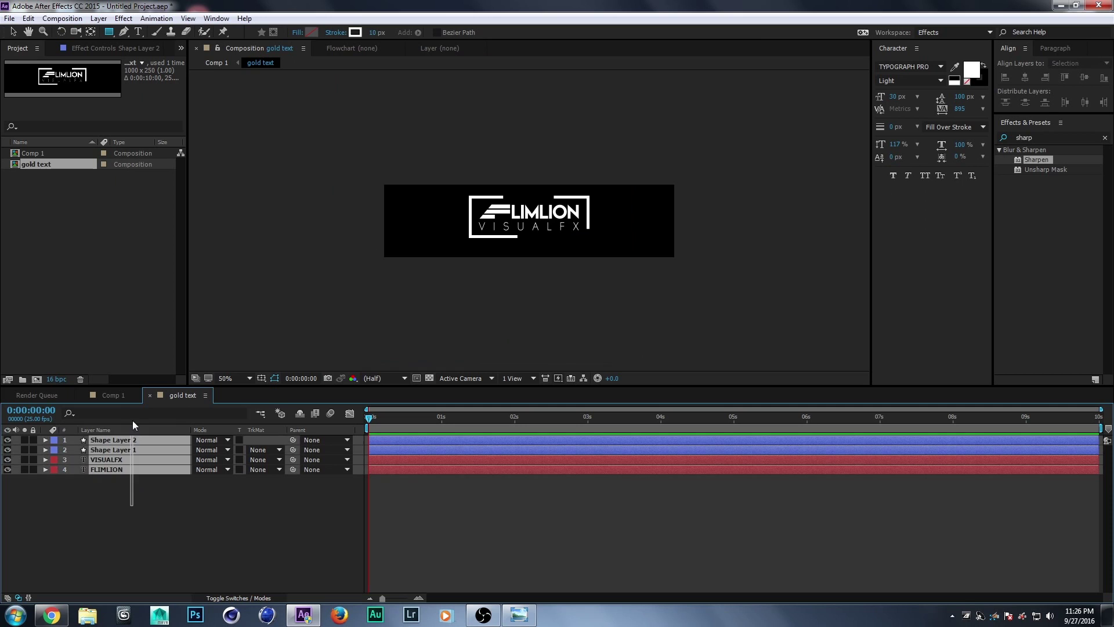
{"action": "right_click", "coordinate": [124, 455]}
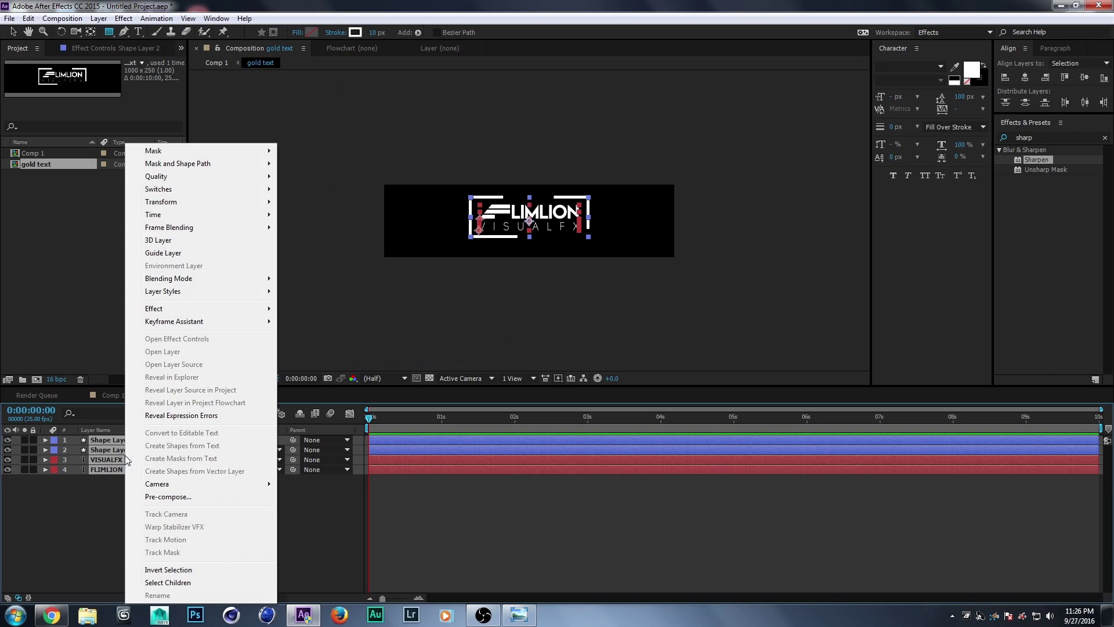
{"action": "left_click", "coordinate": [164, 499]}
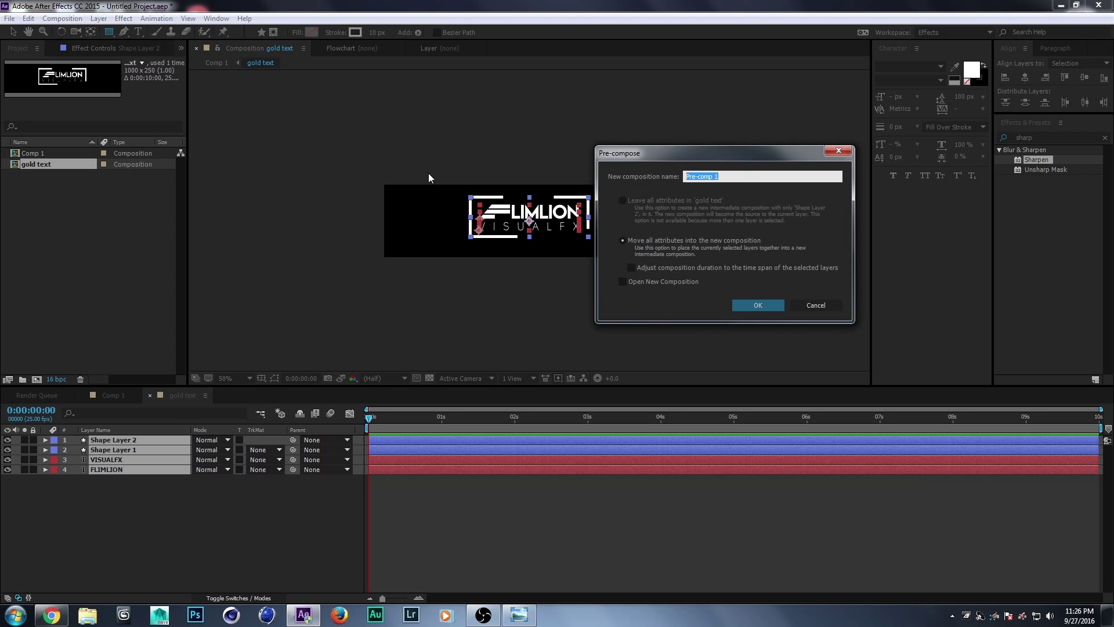
{"action": "type", "text": "te"}
{"action": "type", "text": "xt"}
{"action": "key", "text": "Return"}
{"action": "left_click", "coordinate": [188, 472]}
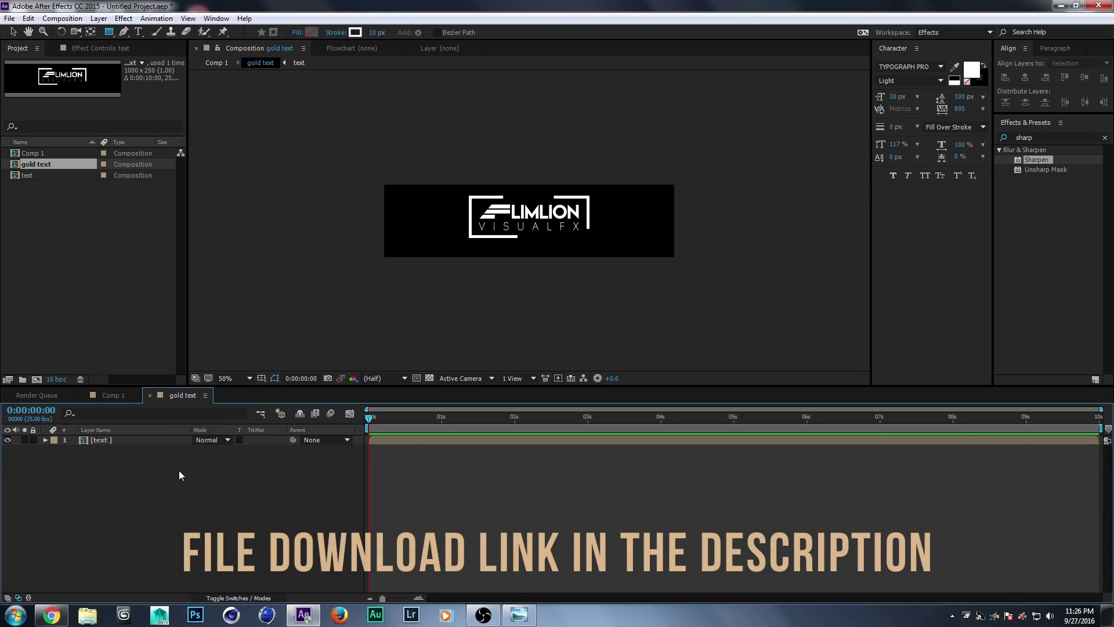
{"action": "left_click", "coordinate": [531, 619]}
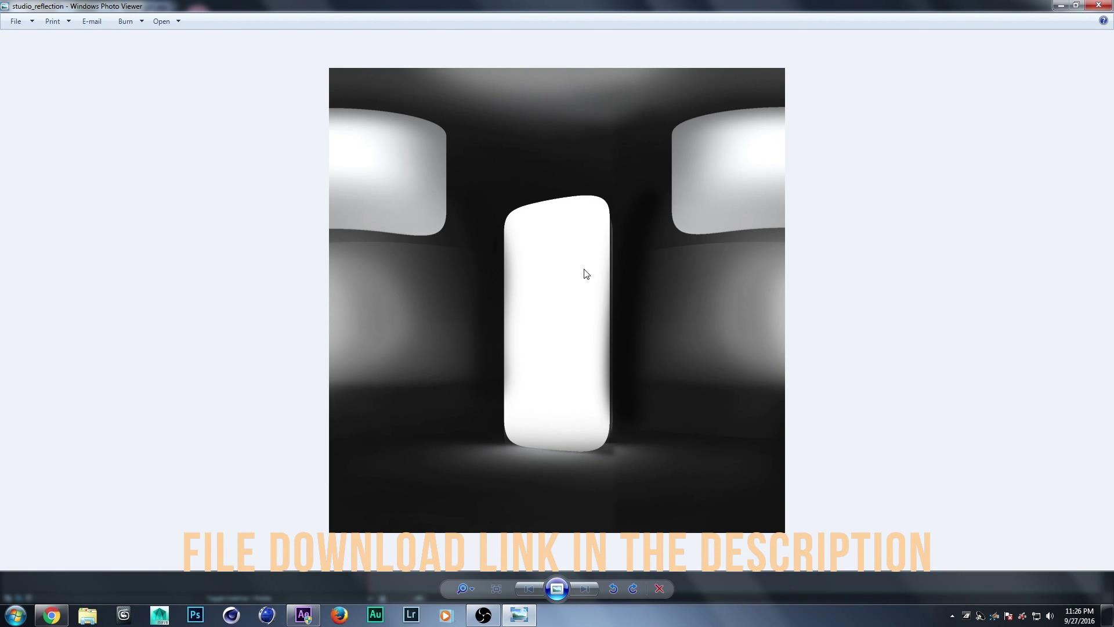
{"action": "left_click", "coordinate": [1060, 6]}
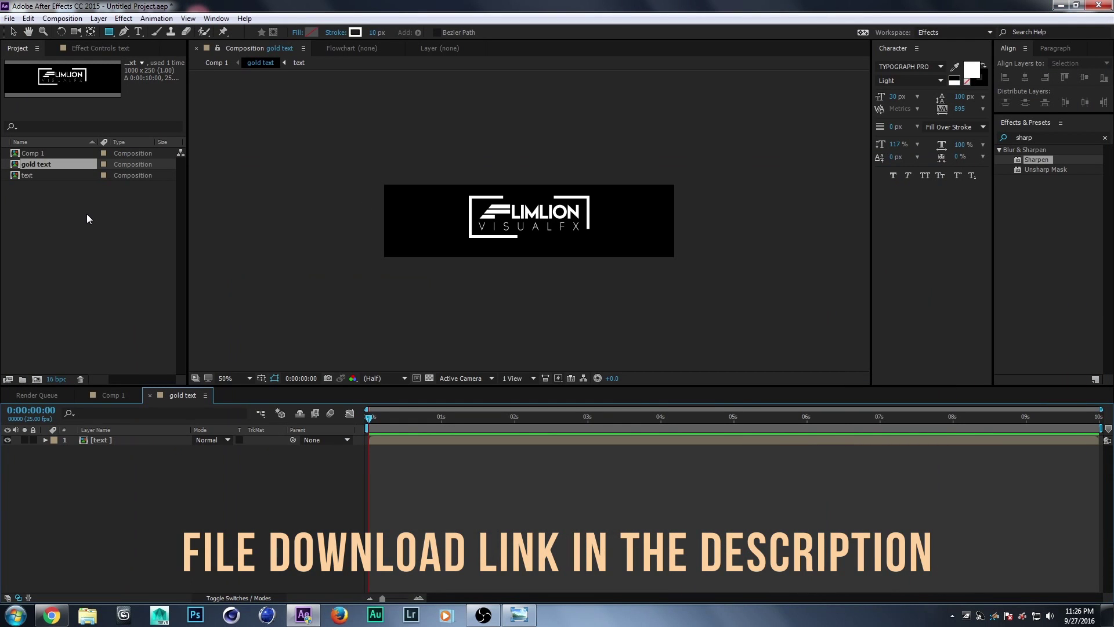
Step: Import the studio_reflection image into the project
{"action": "right_click", "coordinate": [53, 239]}
{"action": "mouse_move", "coordinate": [102, 290]}
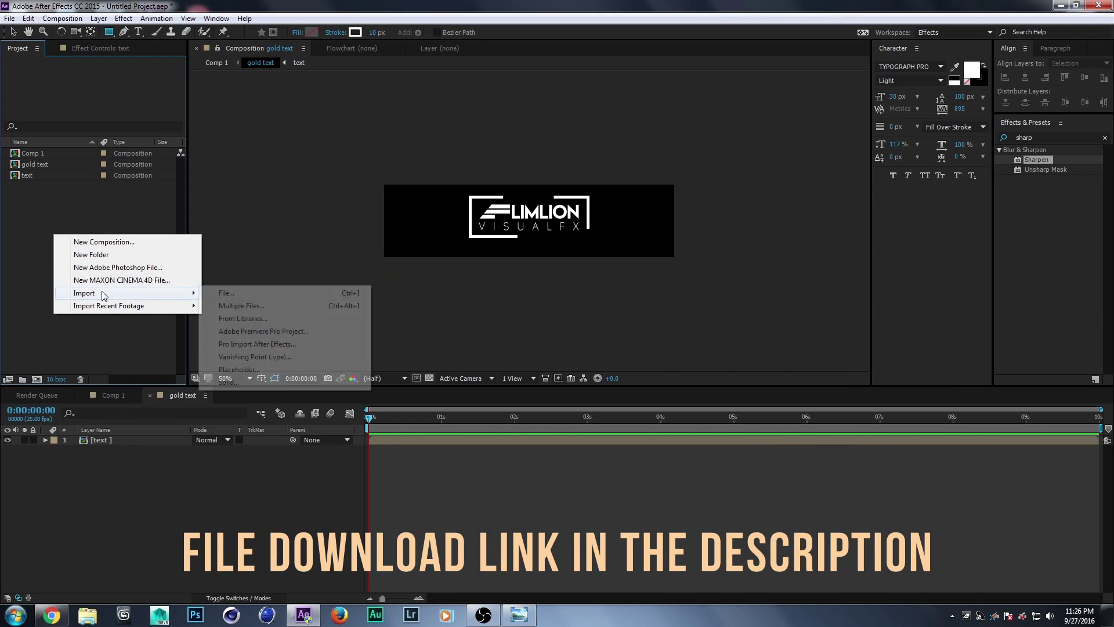
{"action": "left_click", "coordinate": [243, 293]}
{"action": "left_click", "coordinate": [478, 132]}
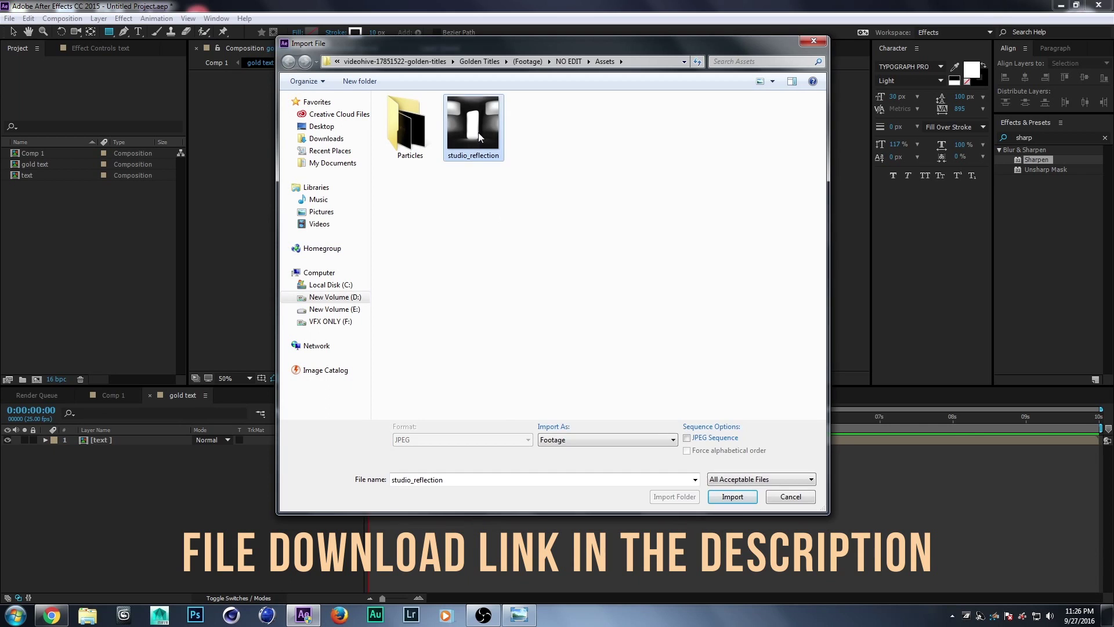
{"action": "left_click", "coordinate": [726, 498]}
Step: Add studio_reflection to gold text as the top layer and scale it to 31%
{"action": "left_click_drag", "start_coordinate": [55, 175], "coordinate": [106, 439]}
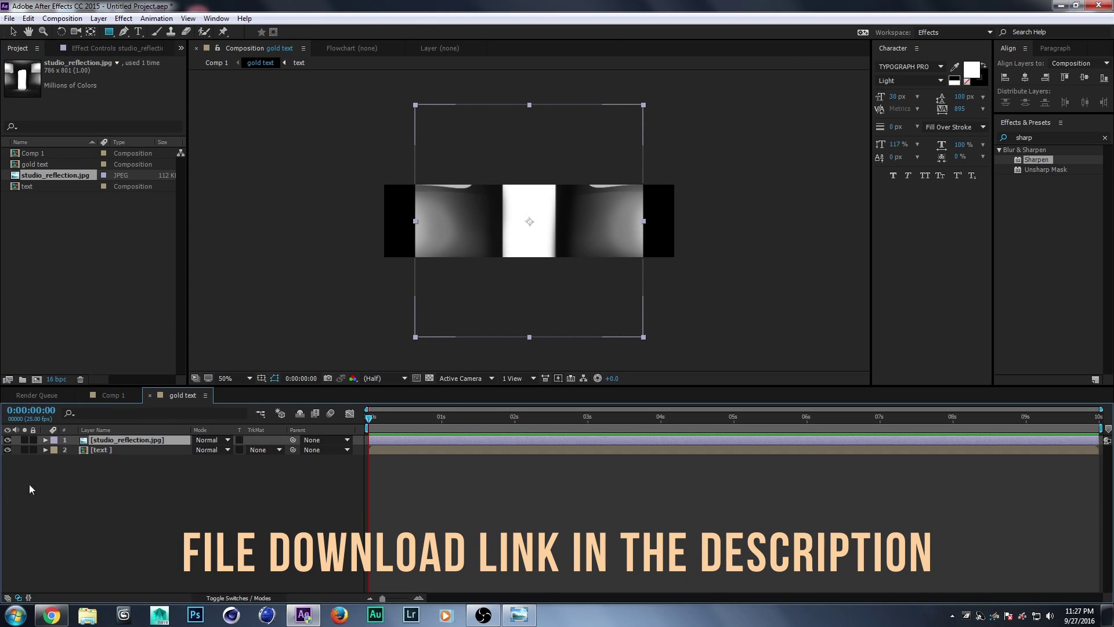
{"action": "key", "text": "s"}
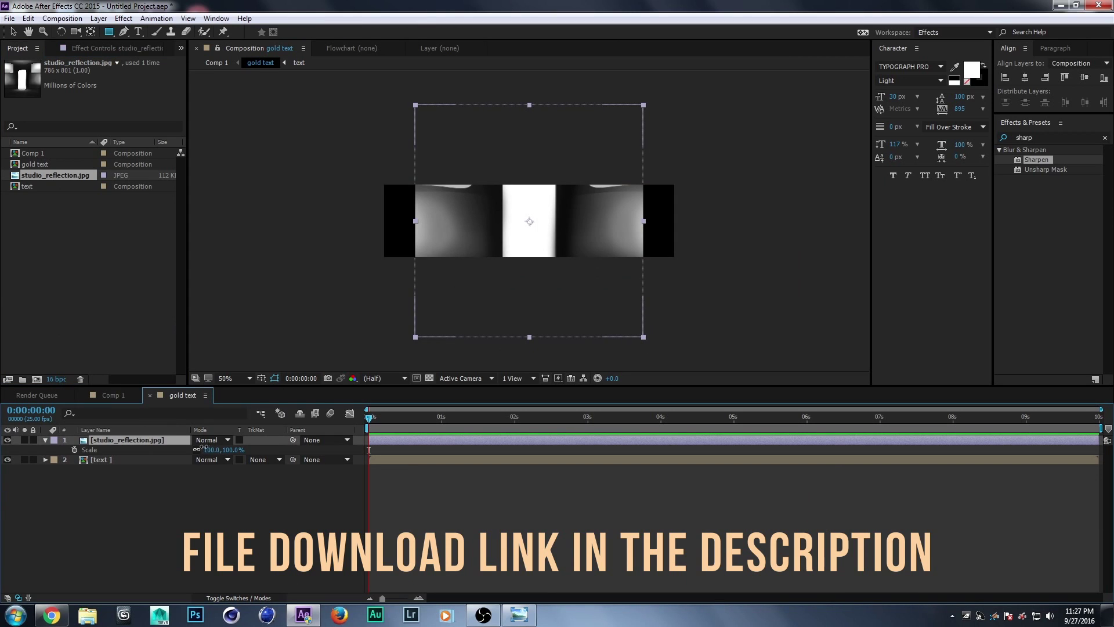
{"action": "left_click_drag", "start_coordinate": [207, 449], "coordinate": [164, 446]}
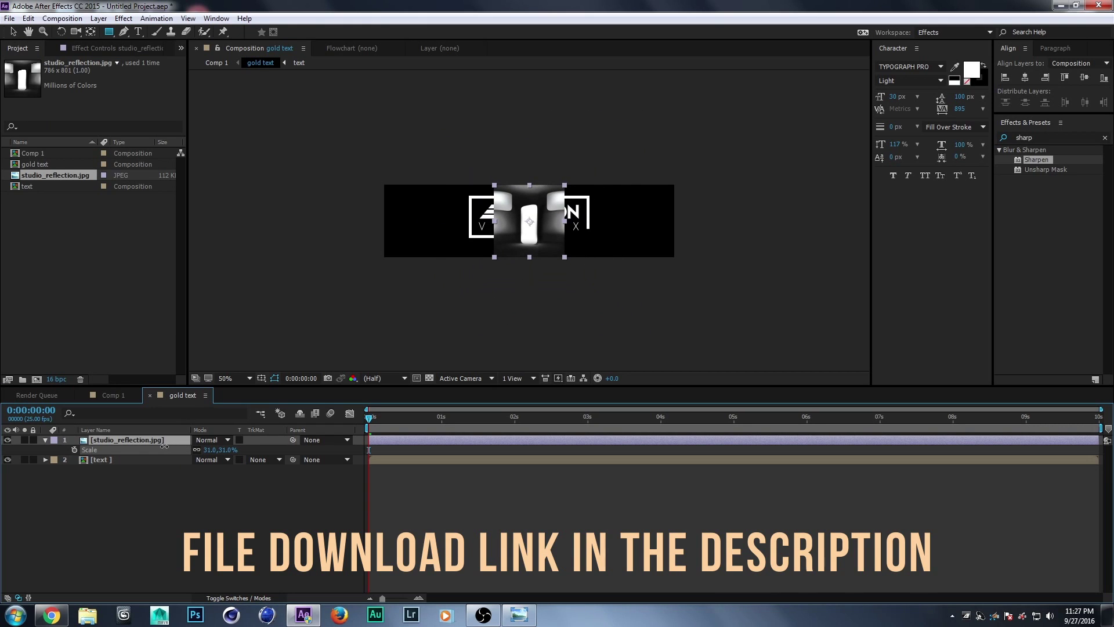
{"action": "left_click", "coordinate": [45, 439]}
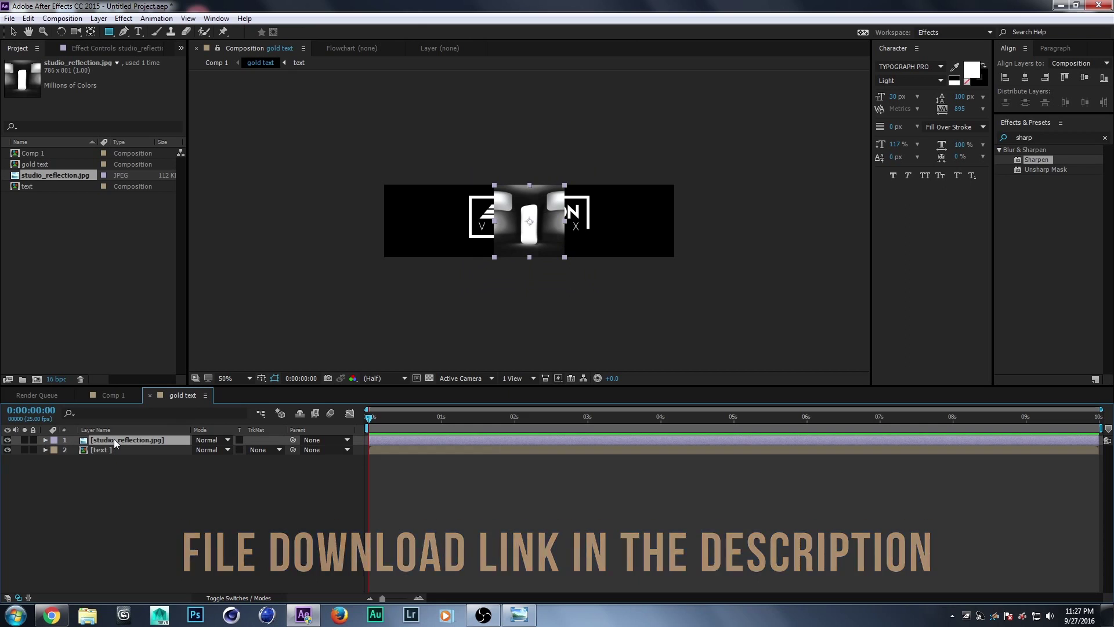
Step: Apply Motion Tile to the studio_reflection image with an Output Width of 600
{"action": "double_click", "coordinate": [1048, 137]}
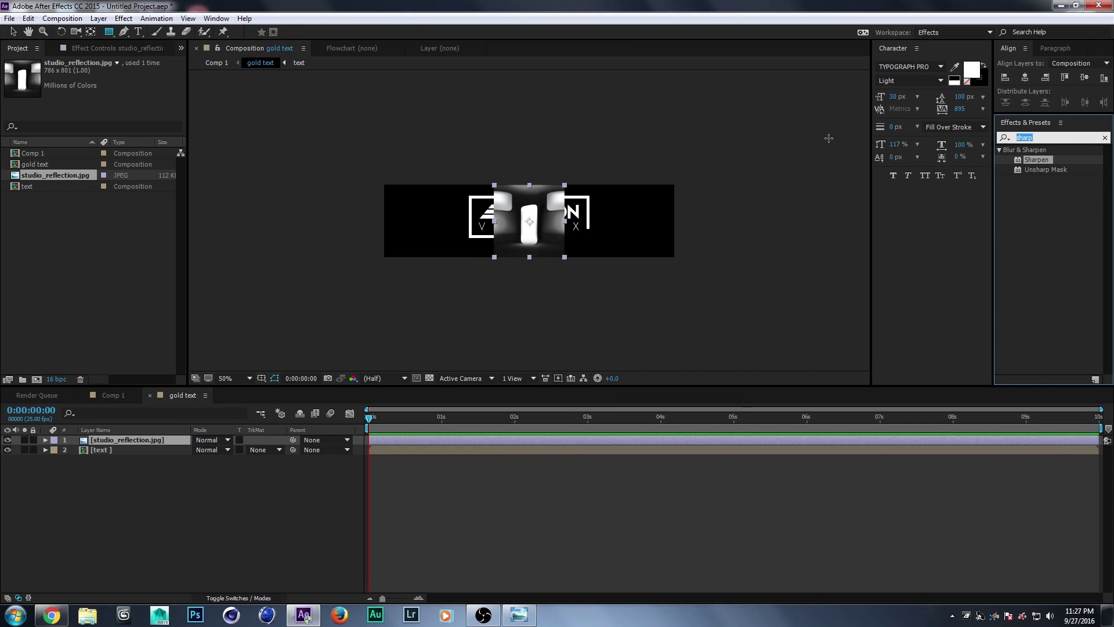
{"action": "type", "text": "mo"}
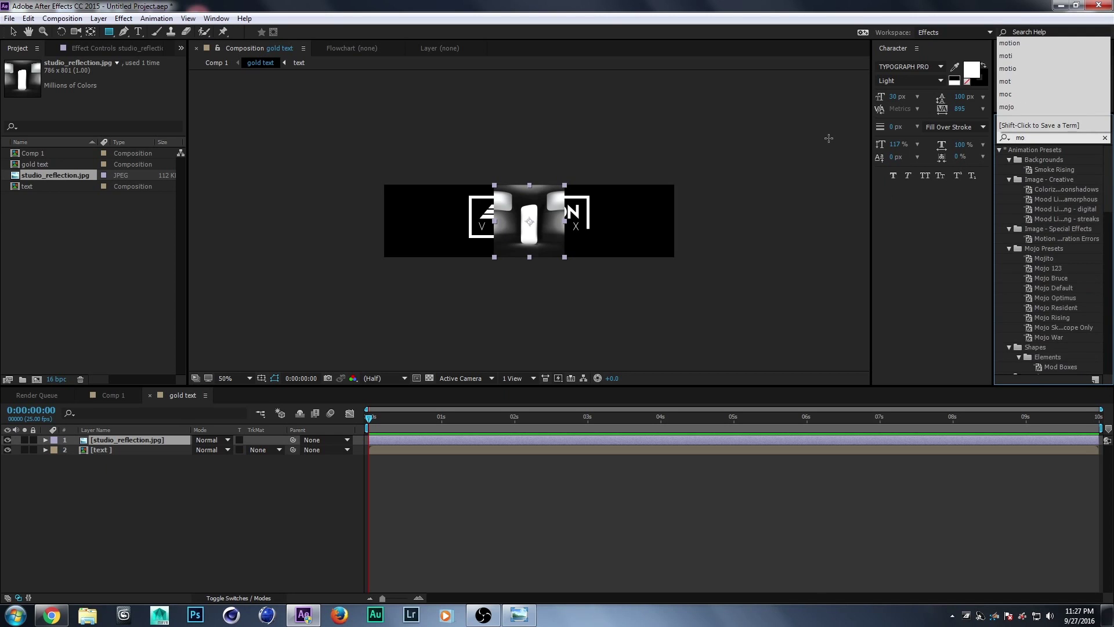
{"action": "type", "text": "tion"}
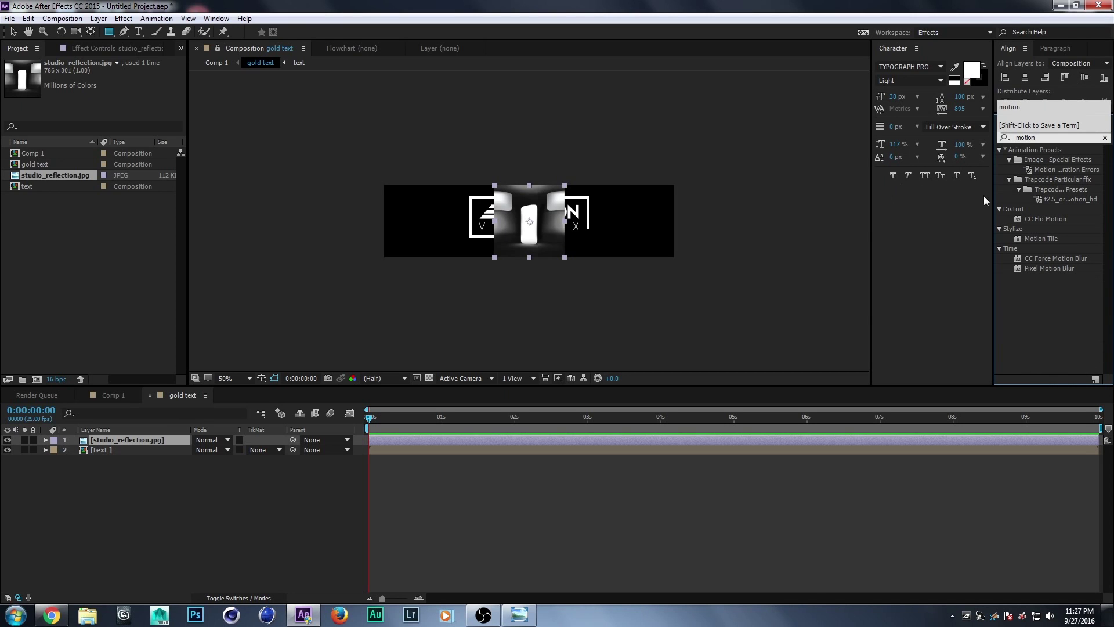
{"action": "left_click", "coordinate": [1039, 240]}
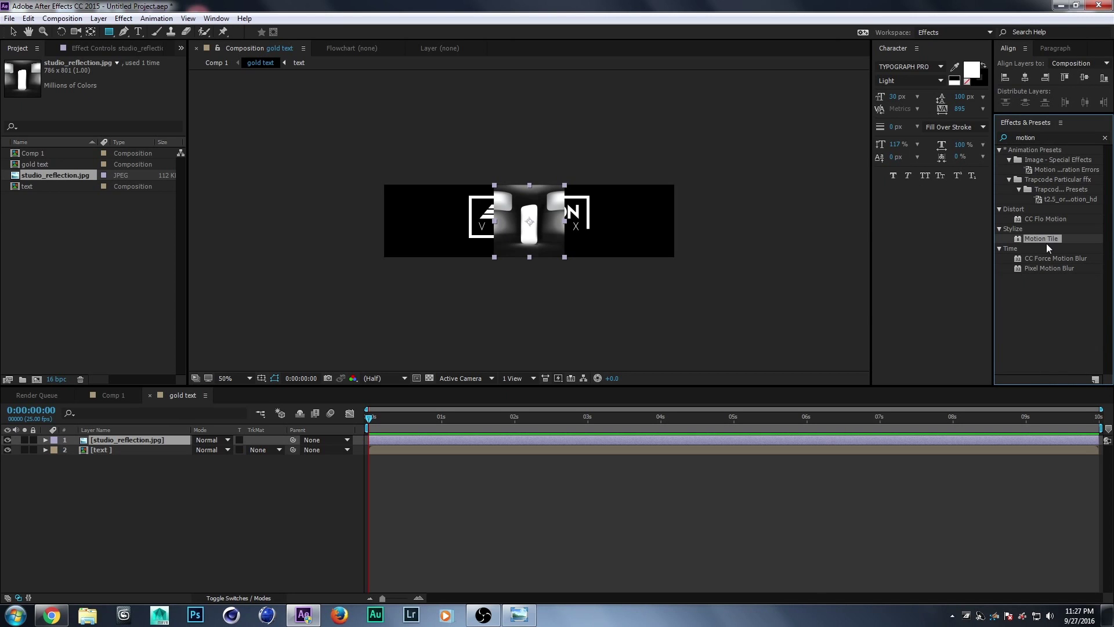
{"action": "left_click_drag", "start_coordinate": [1045, 240], "coordinate": [542, 245]}
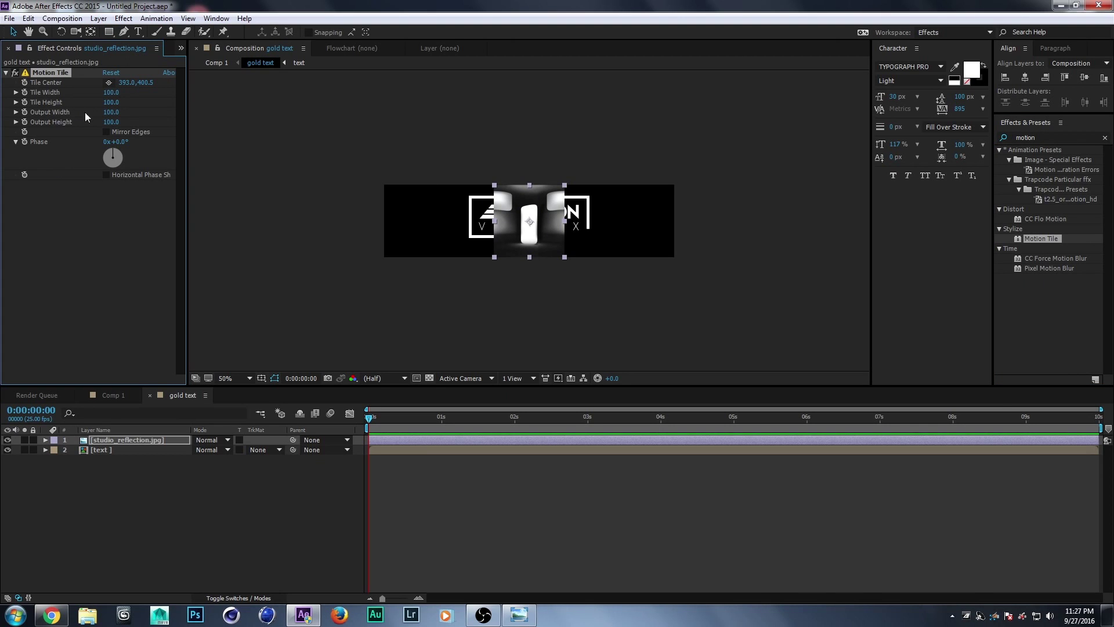
{"action": "left_click", "coordinate": [111, 112]}
{"action": "type", "text": "600"}
{"action": "key", "text": "Return"}
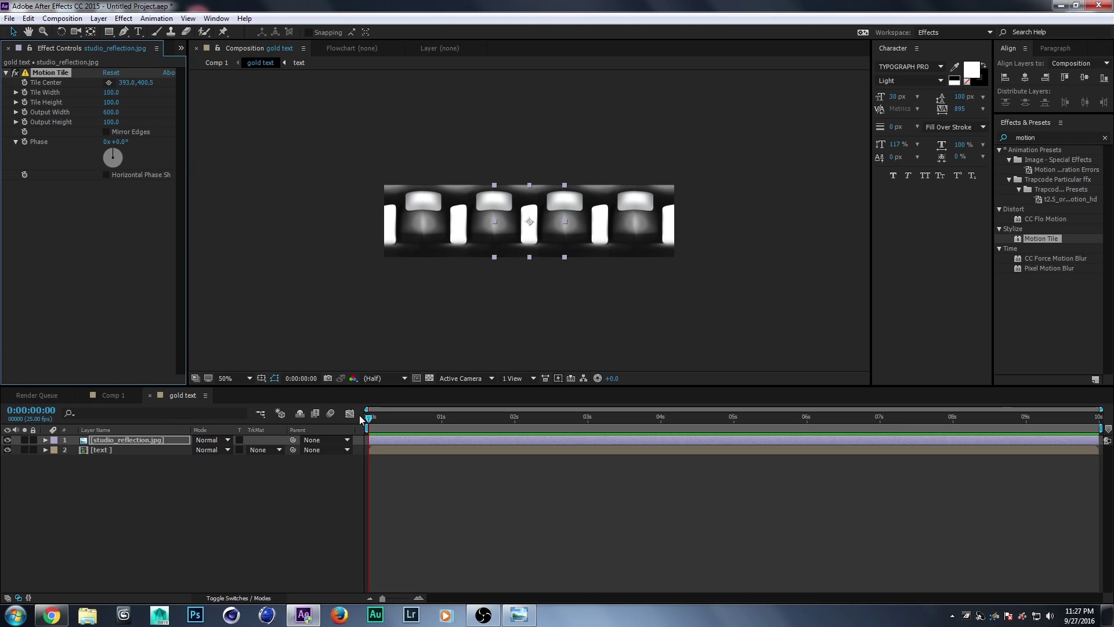
{"action": "left_click", "coordinate": [311, 412]}
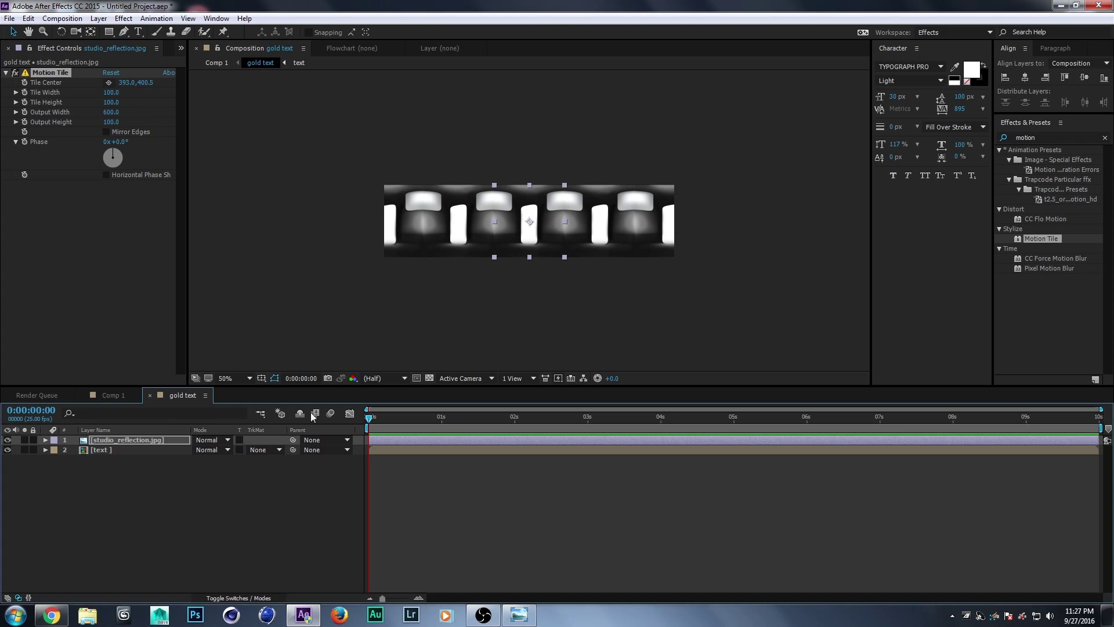
Step: Keyframe Tile Center at 0 seconds, then set its X to 2000 at 8 seconds
{"action": "left_click", "coordinate": [25, 83]}
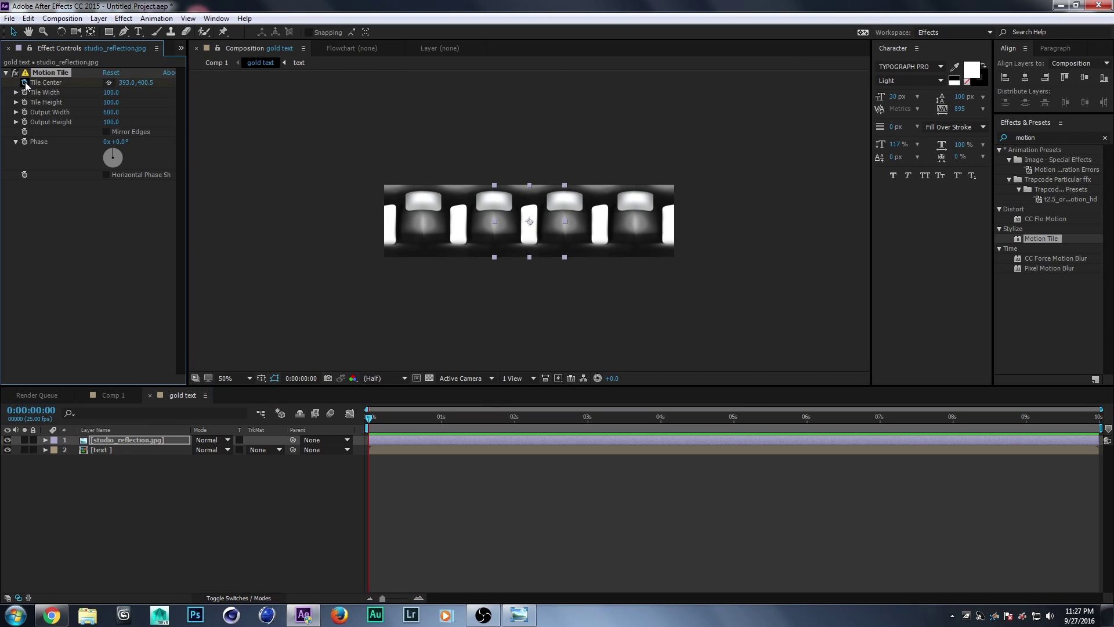
{"action": "left_click", "coordinate": [370, 420]}
{"action": "left_click_drag", "start_coordinate": [370, 421], "coordinate": [912, 421]}
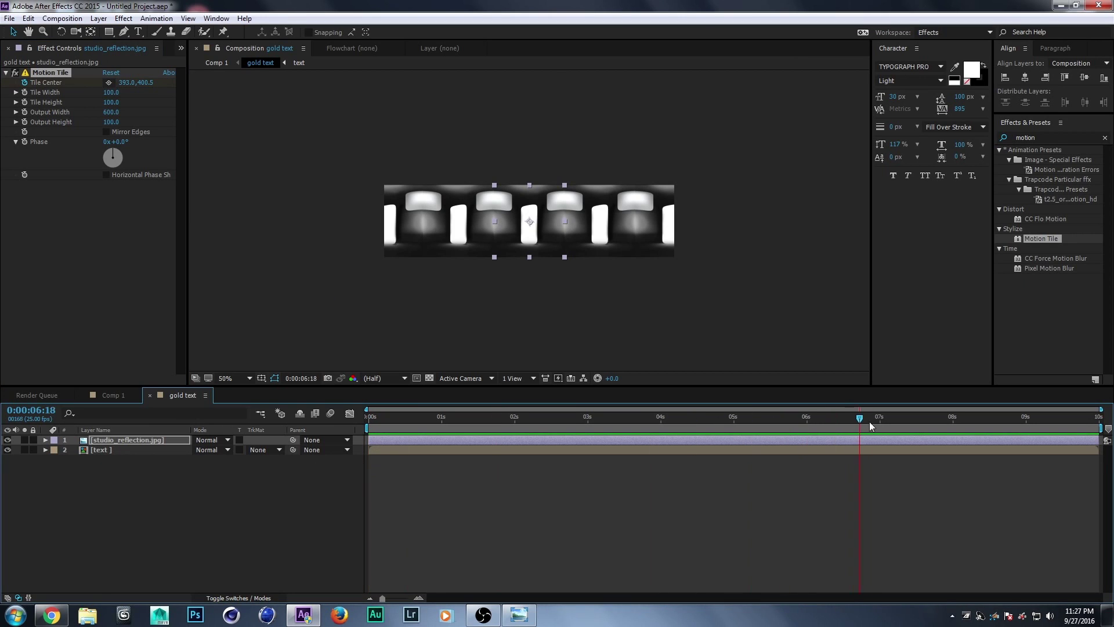
{"action": "left_click", "coordinate": [952, 421]}
{"action": "left_click", "coordinate": [127, 82]}
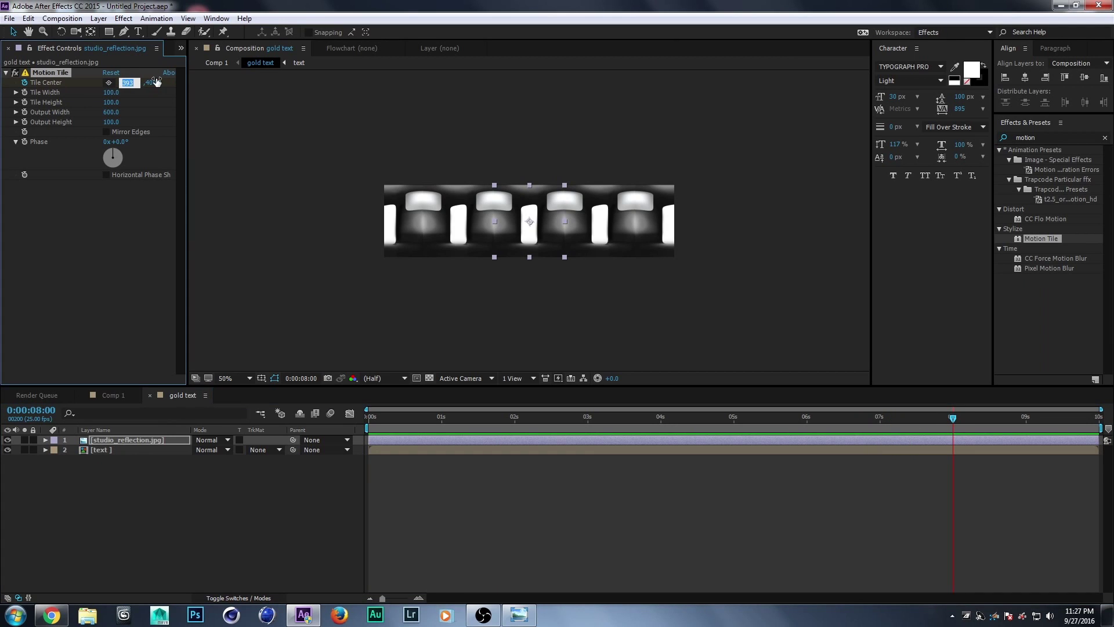
{"action": "type", "text": "2000"}
{"action": "key", "text": "Return"}
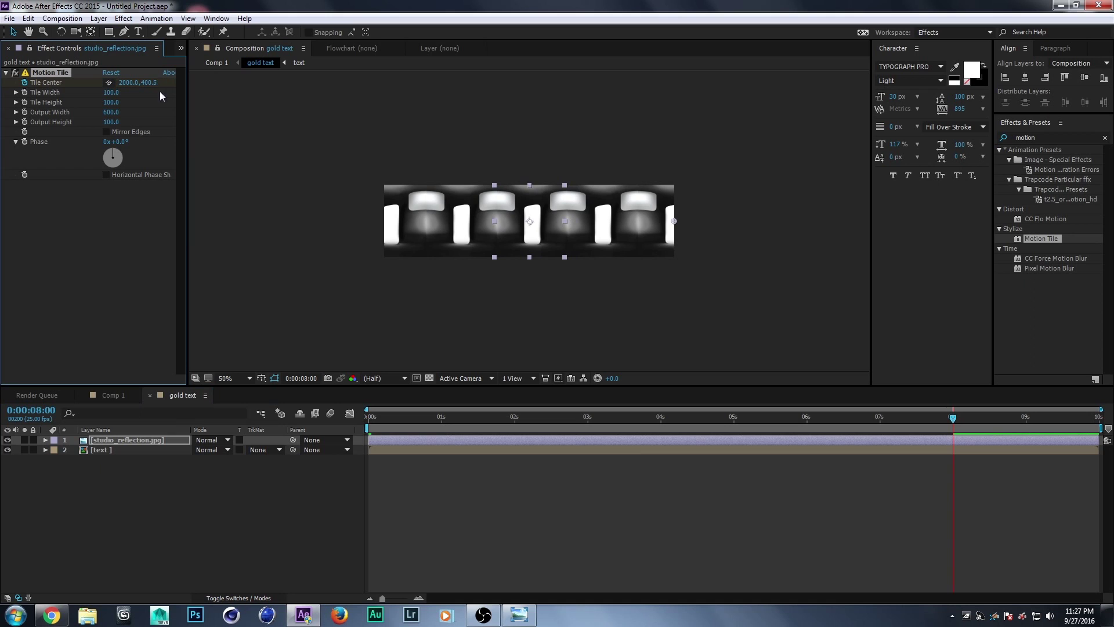
Step: Preview the sliding tile animation, then reselect the studio_reflection layer
{"action": "left_click", "coordinate": [961, 428]}
{"action": "key", "text": "space"}
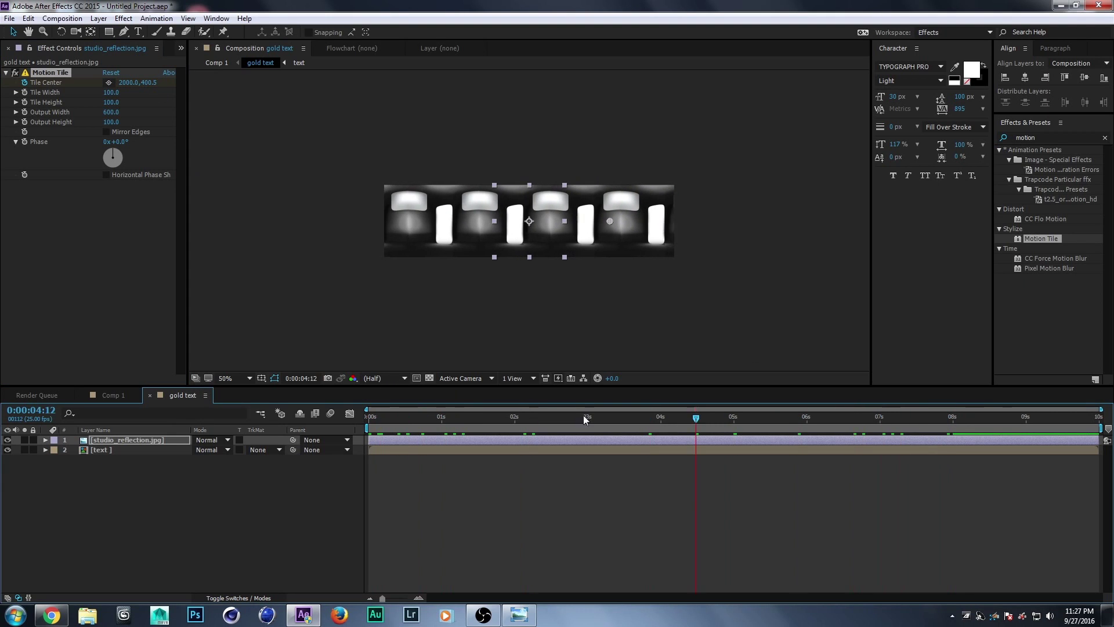
{"action": "key", "text": "ctrl+z"}
{"action": "left_click", "coordinate": [120, 500]}
{"action": "left_click", "coordinate": [108, 439]}
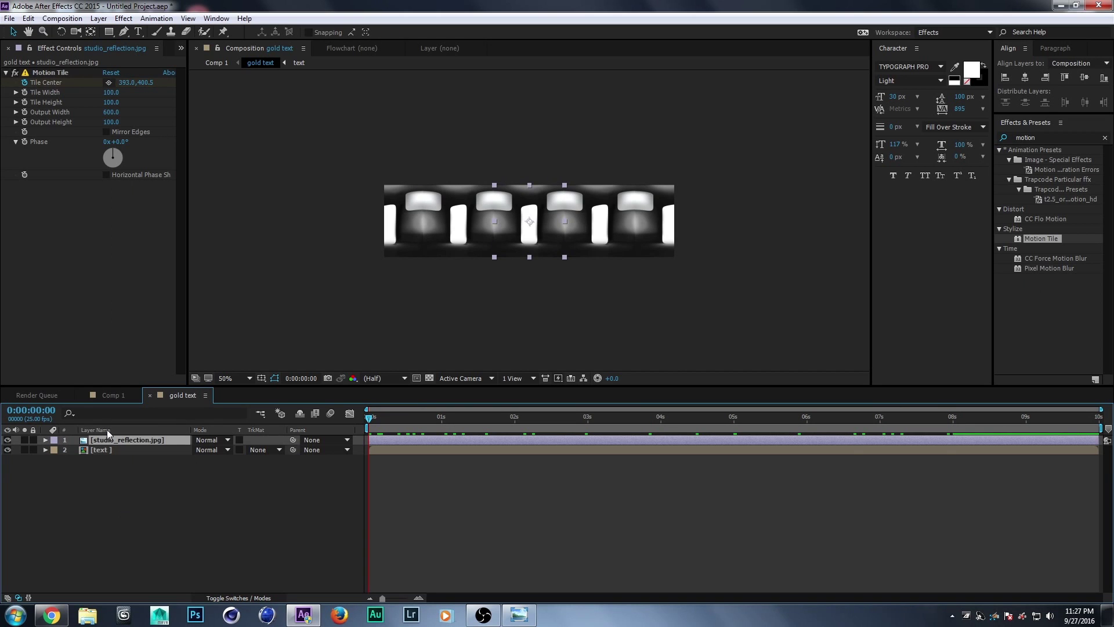
Step: Pre-compose studio_reflection.jpg using Move all attributes
{"action": "right_click", "coordinate": [109, 440]}
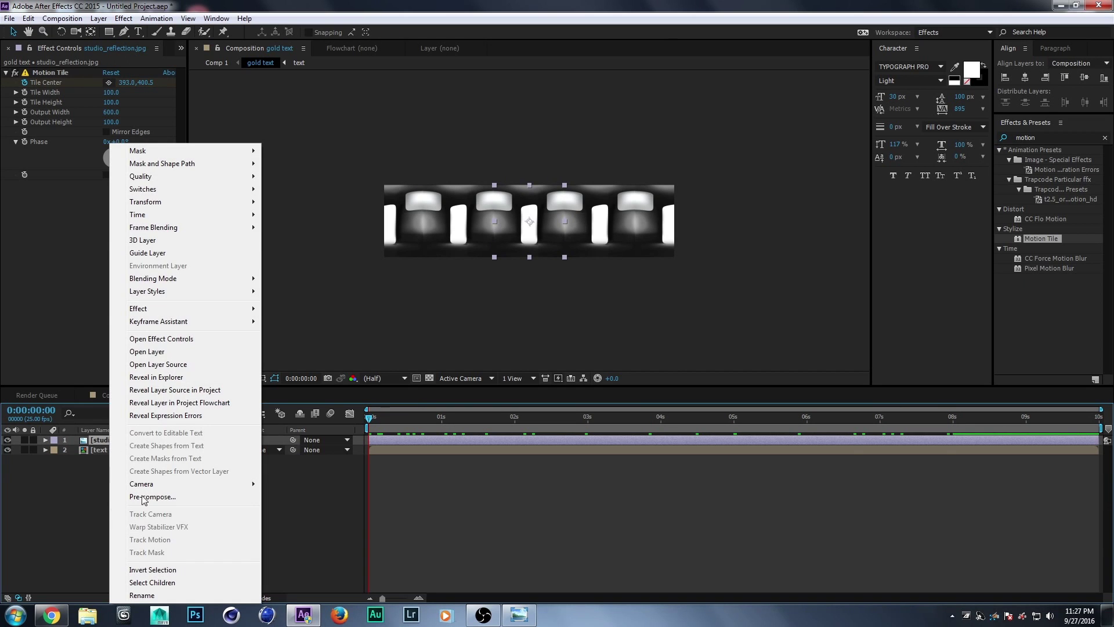
{"action": "left_click", "coordinate": [137, 494]}
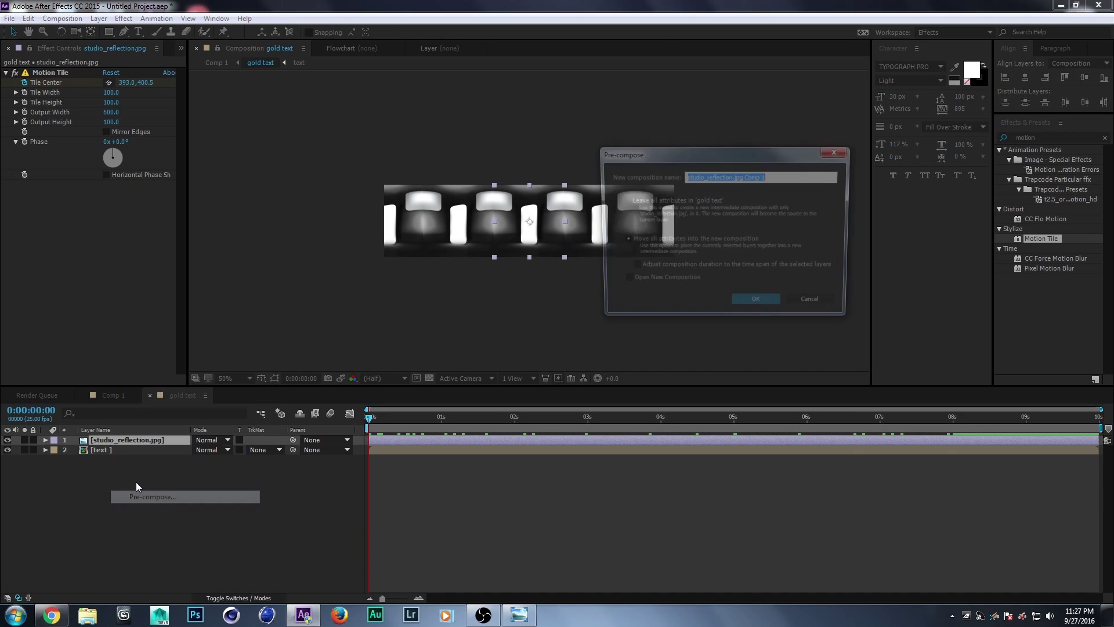
{"action": "left_click", "coordinate": [653, 242]}
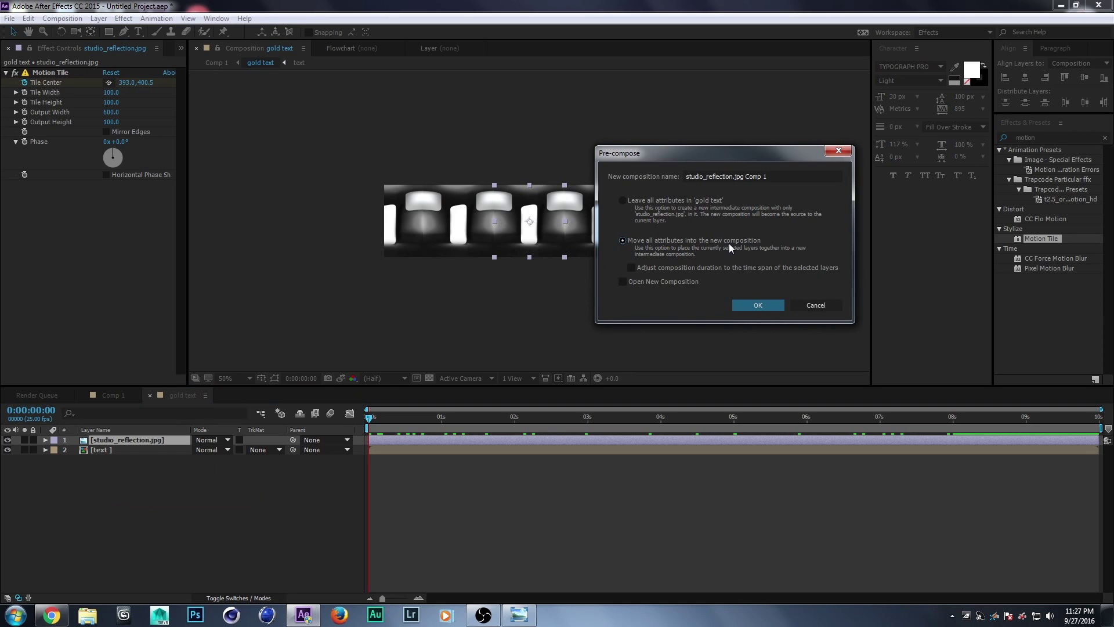
{"action": "left_click", "coordinate": [754, 303]}
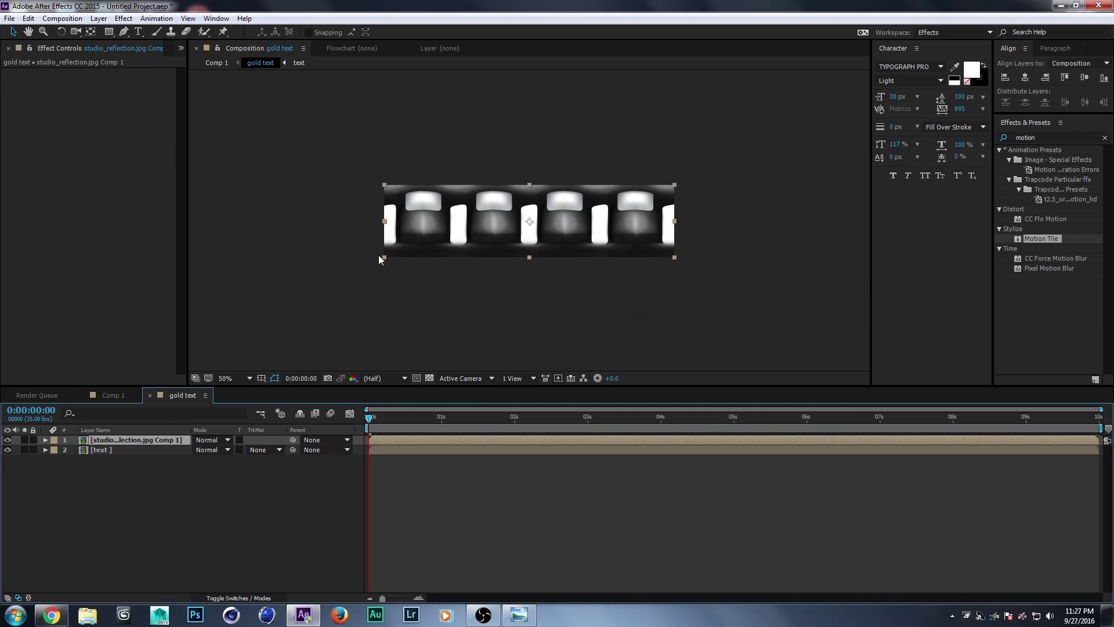
Step: Move the studio_reflection.jpg Comp 1 layer below the text layer
{"action": "left_click", "coordinate": [165, 486]}
{"action": "left_click", "coordinate": [119, 440]}
{"action": "left_click_drag", "start_coordinate": [130, 440], "coordinate": [131, 487]}
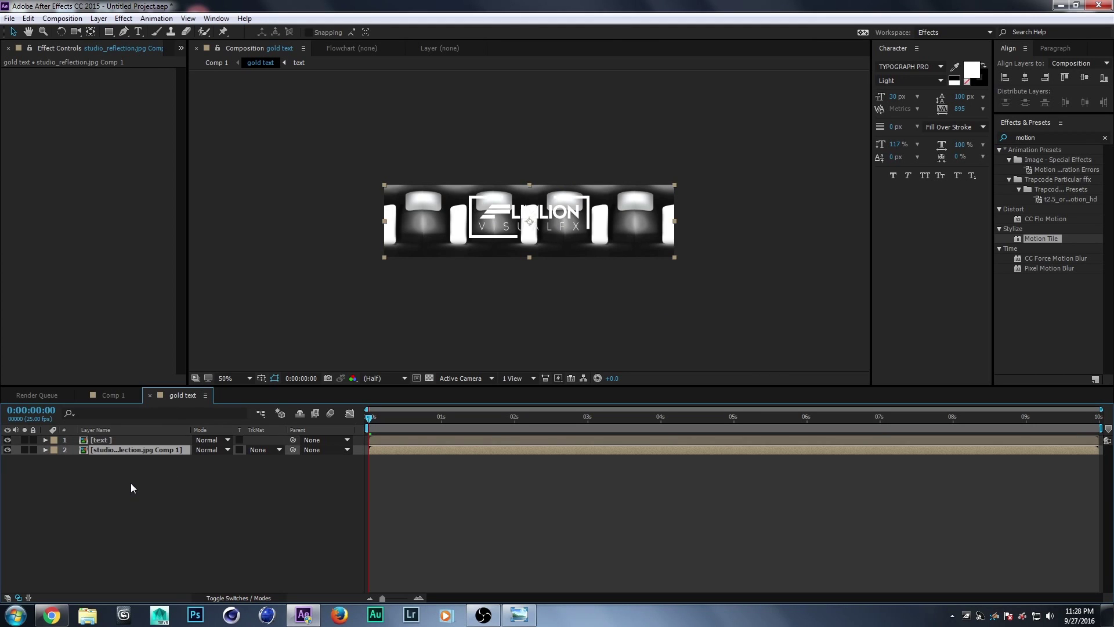
Step: Set the reflection pre-comp's track matte to Alpha Matte "[text]"
{"action": "left_click", "coordinate": [266, 450]}
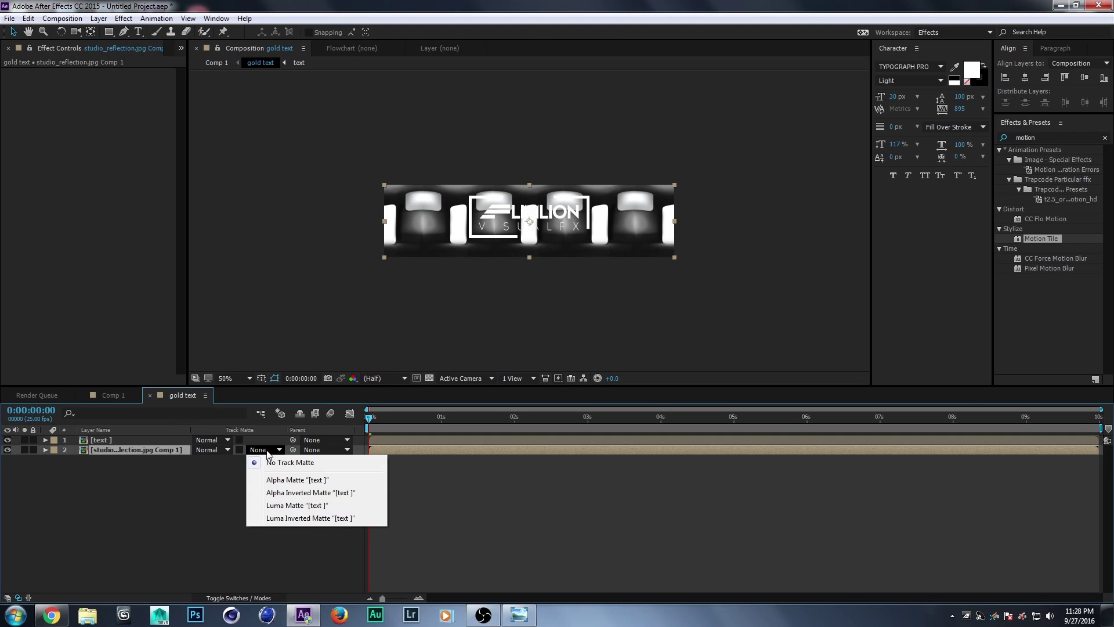
{"action": "left_click", "coordinate": [296, 480]}
{"action": "left_click", "coordinate": [599, 299]}
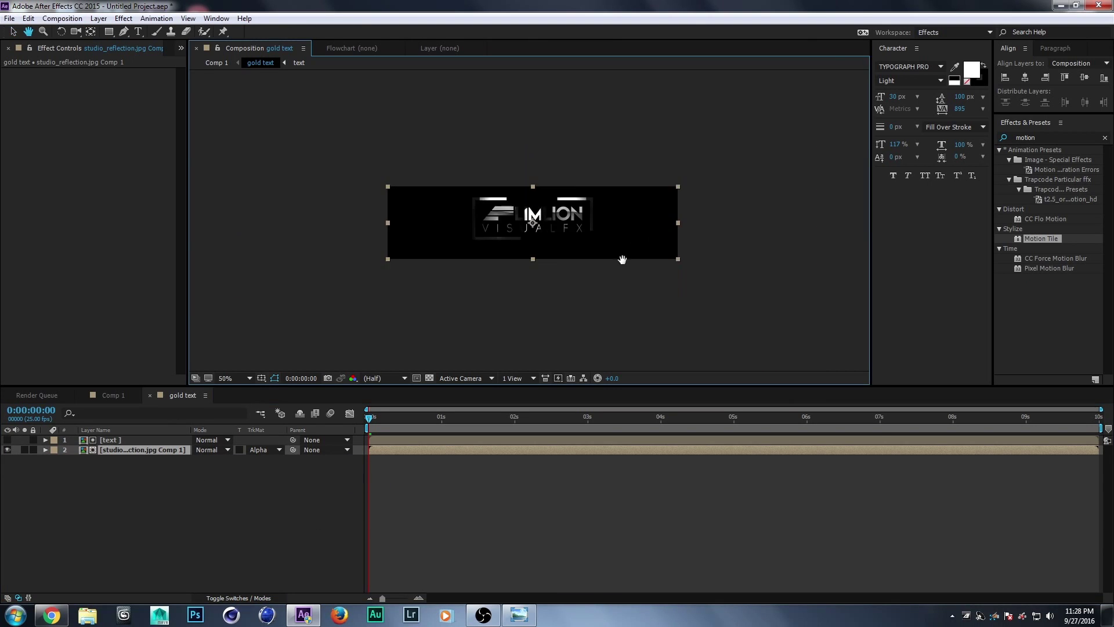
{"action": "left_click", "coordinate": [122, 451]}
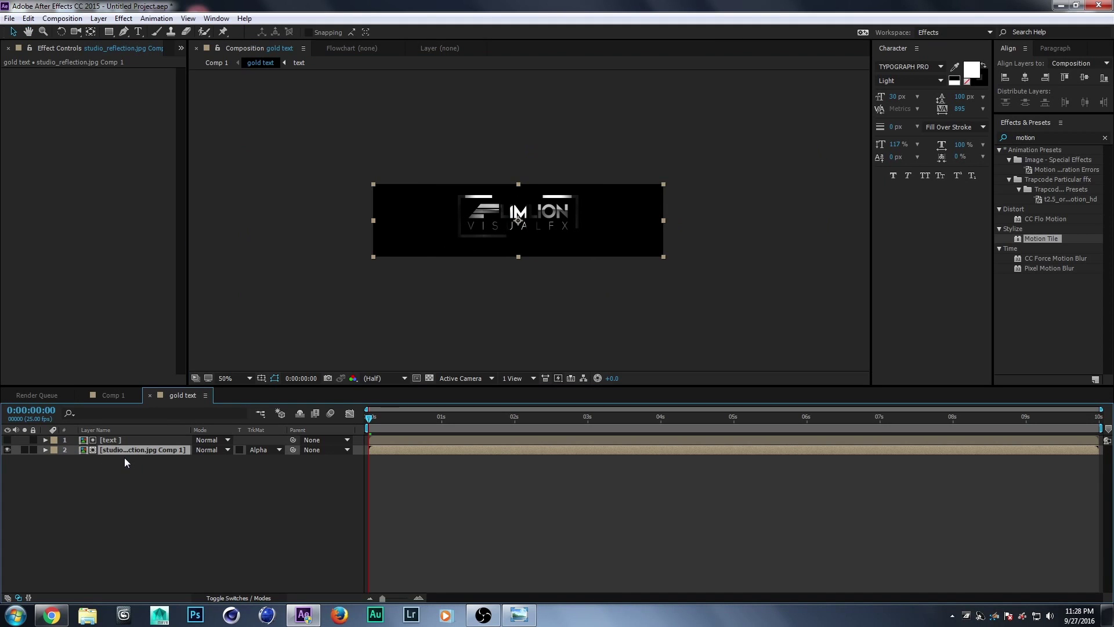
Step: Apply CC Blobbylize to the reflection pre-comp, using the text layer's Alpha as blob source
{"action": "double_click", "coordinate": [1045, 137]}
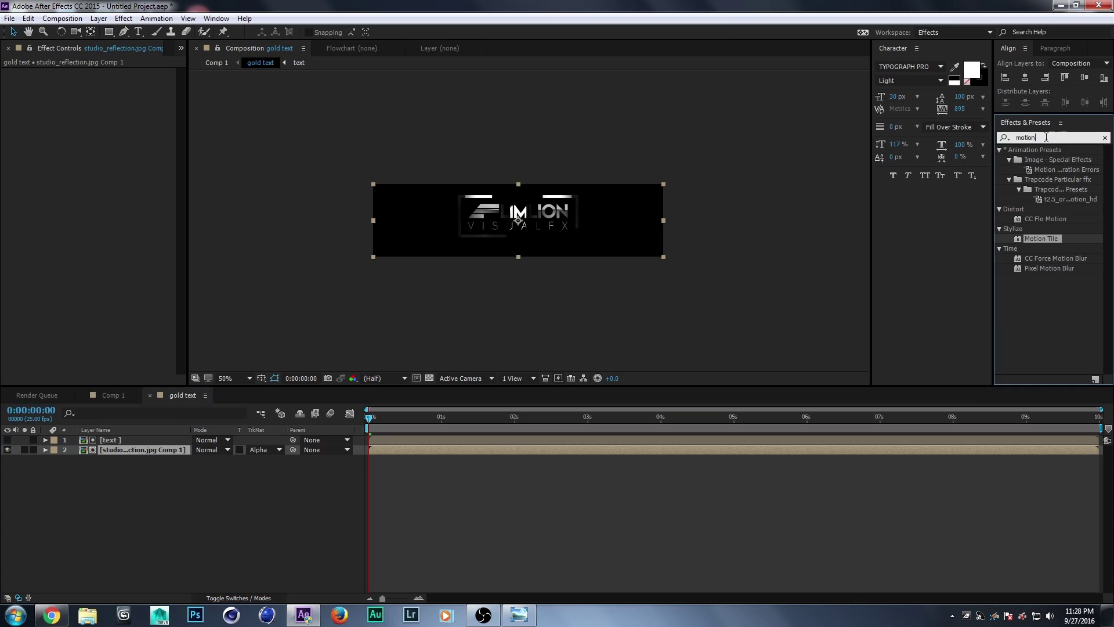
{"action": "key", "text": "BackSpace"}
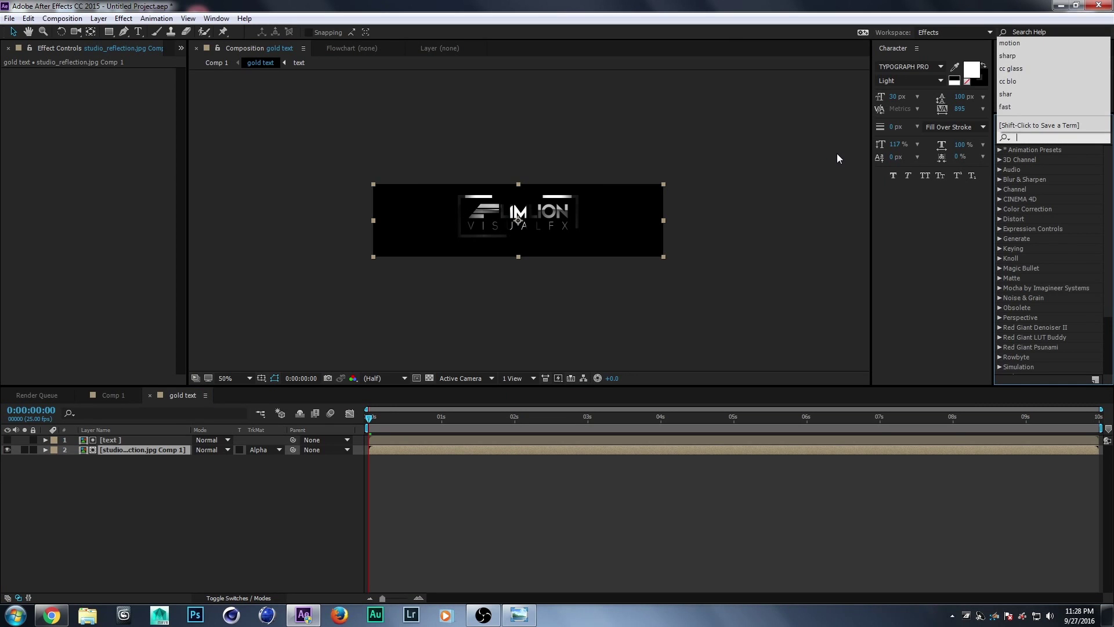
{"action": "type", "text": "cc "}
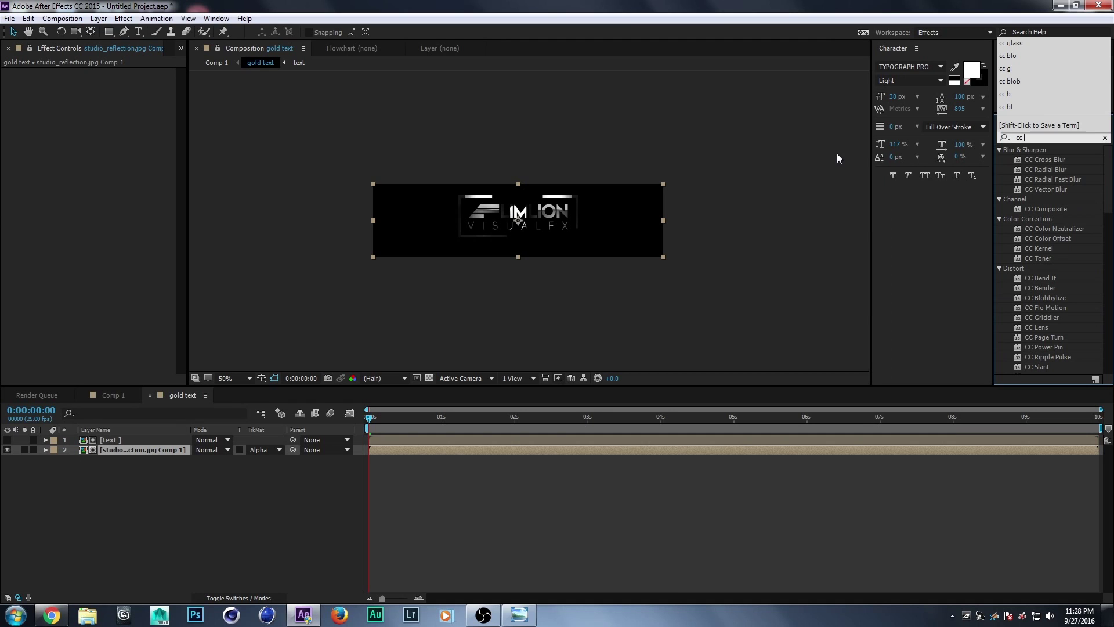
{"action": "type", "text": "blo"}
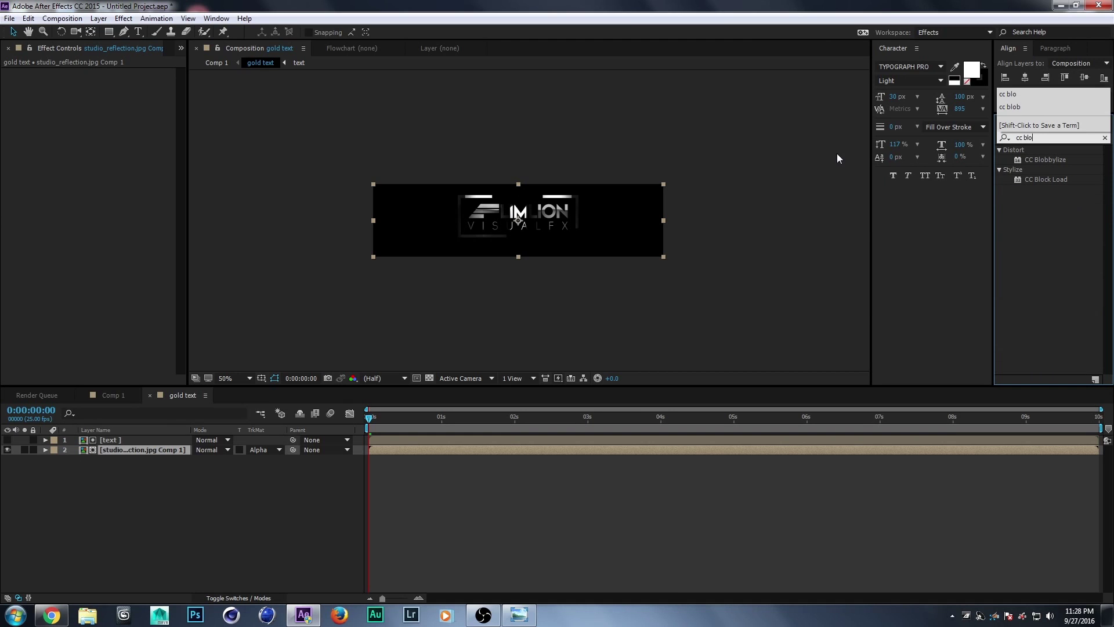
{"action": "type", "text": "b"}
{"action": "left_click_drag", "start_coordinate": [1047, 160], "coordinate": [131, 451]}
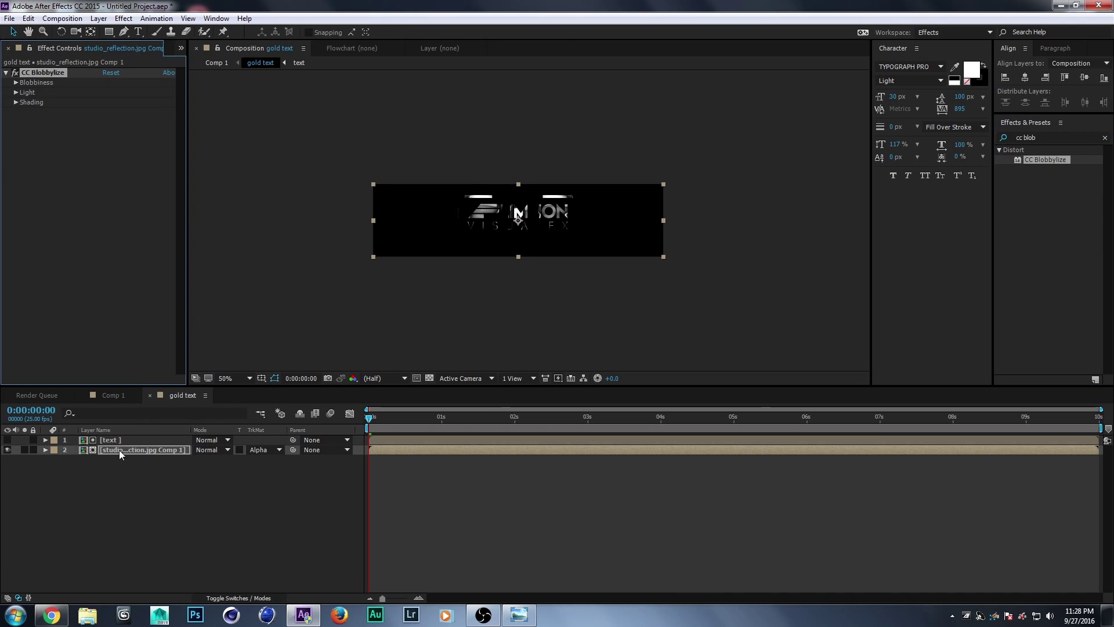
{"action": "left_click", "coordinate": [17, 83]}
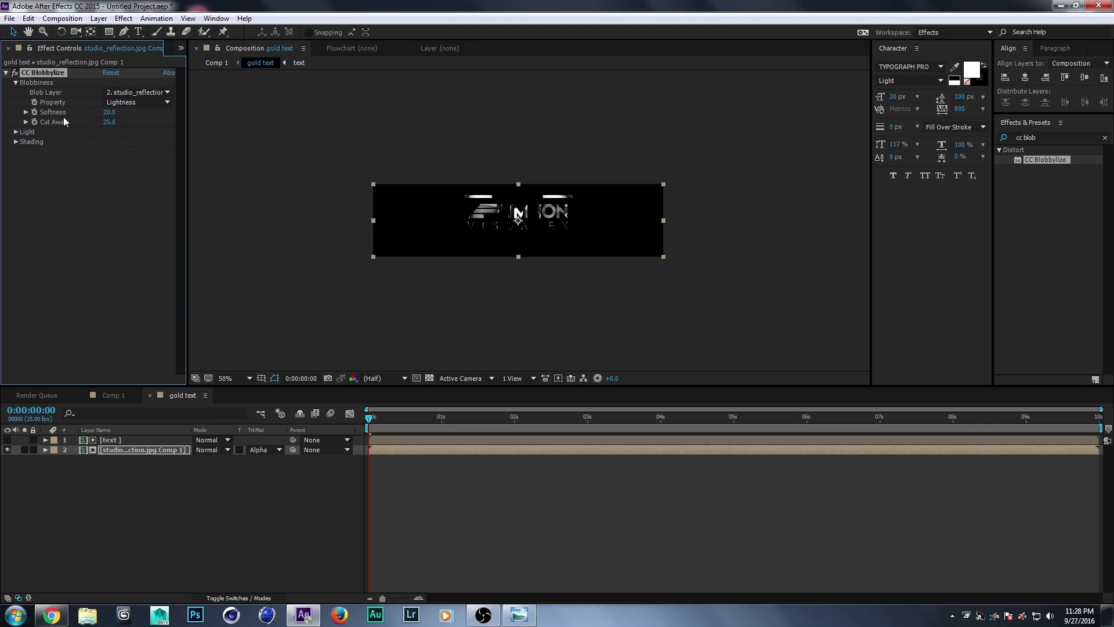
{"action": "left_click", "coordinate": [145, 102]}
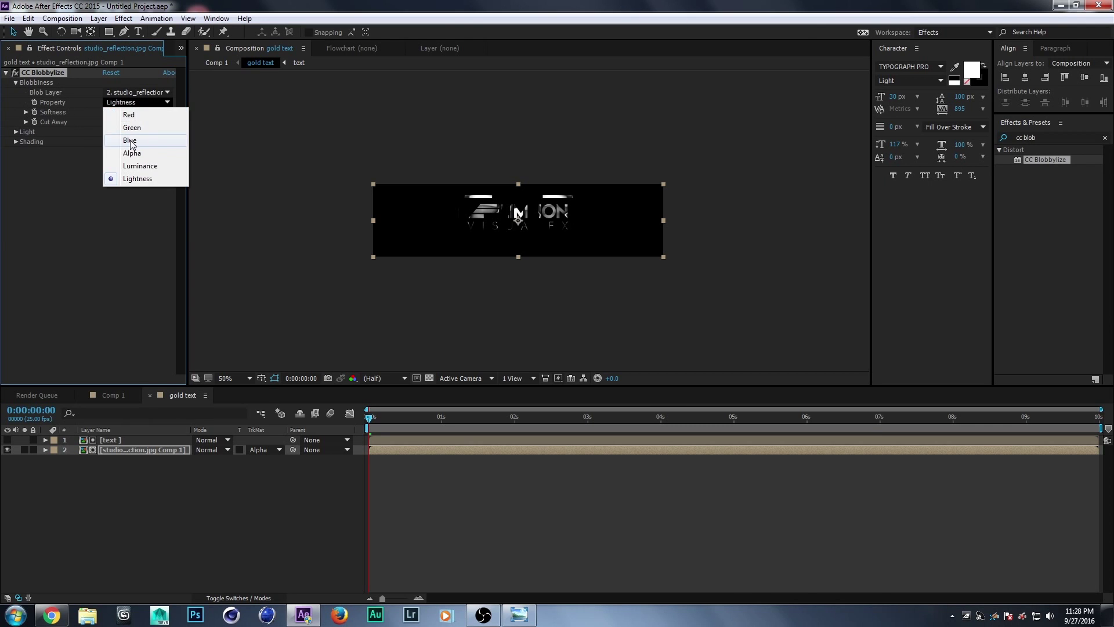
{"action": "left_click", "coordinate": [139, 156]}
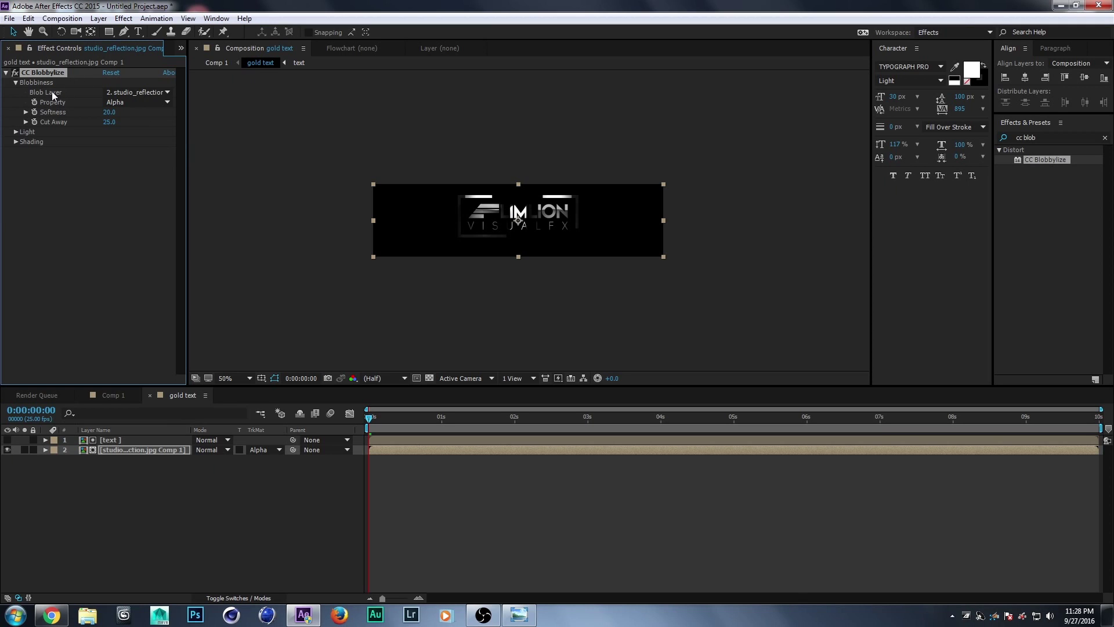
{"action": "left_click", "coordinate": [132, 92]}
{"action": "left_click", "coordinate": [136, 119]}
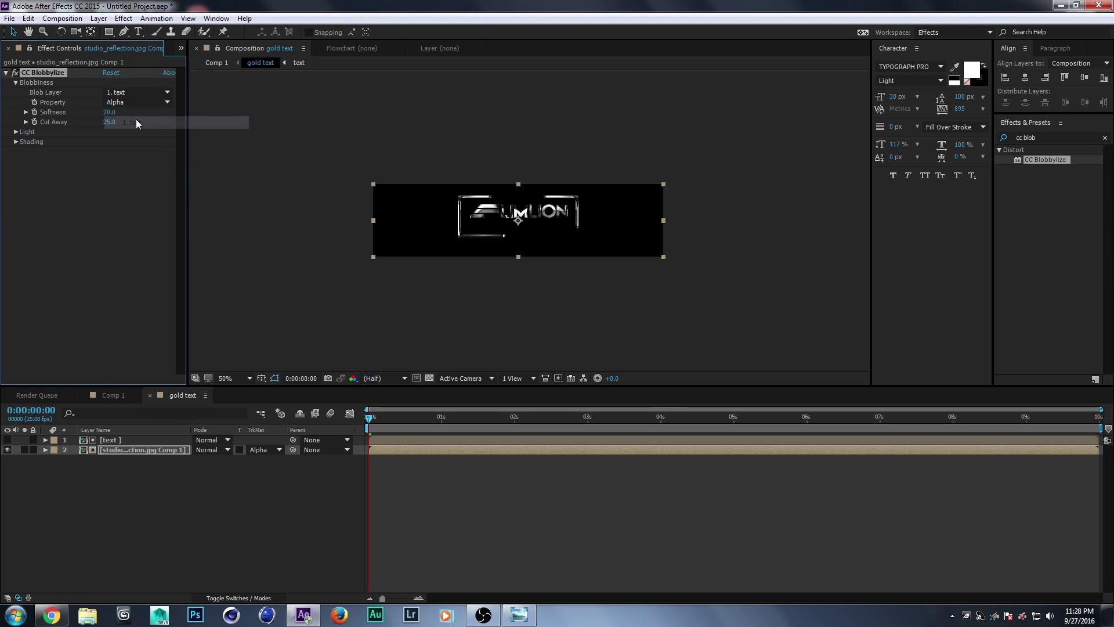
Step: Set CC Blobbylize Softness to 3 and Cut Away to 3
{"action": "scroll", "coordinate": [442, 232], "scroll_direction": "up", "scroll_amount": 2}
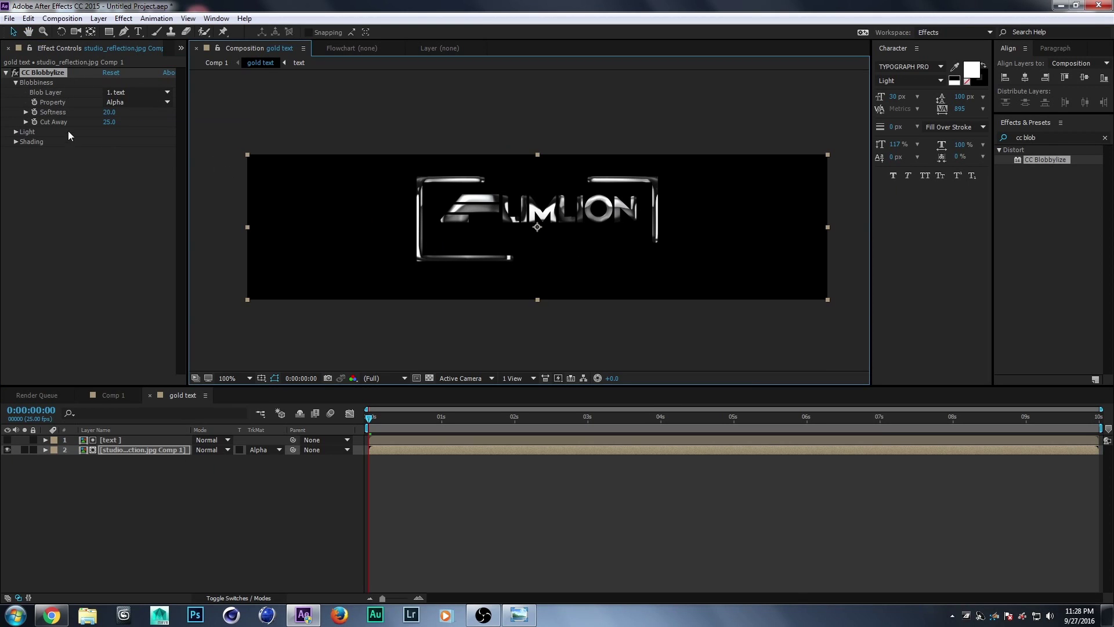
{"action": "left_click", "coordinate": [55, 110]}
{"action": "left_click", "coordinate": [108, 112]}
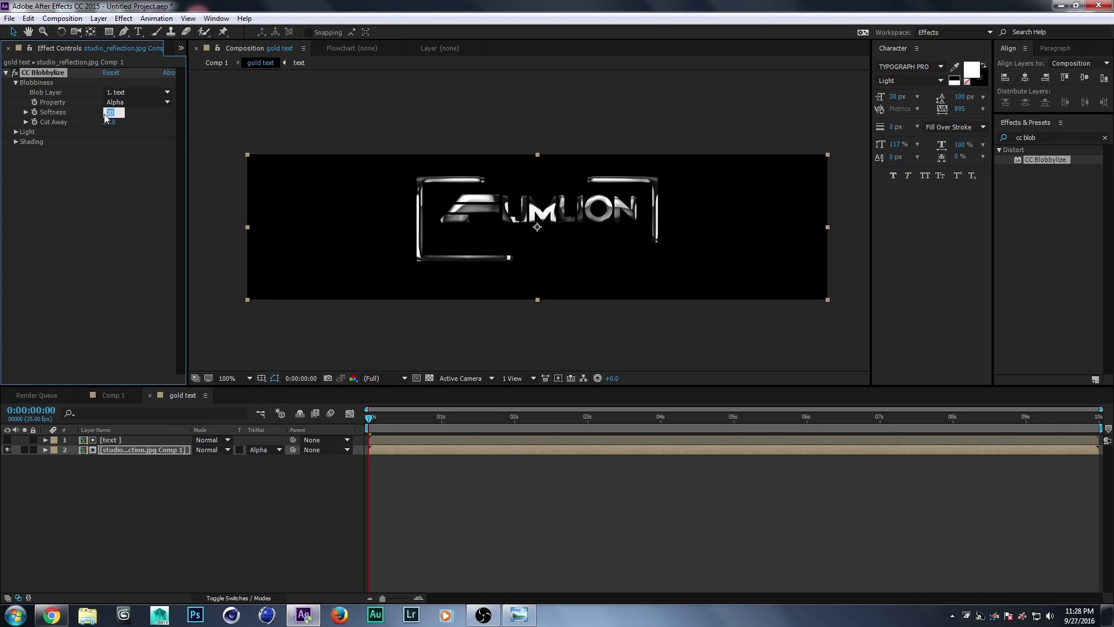
{"action": "type", "text": "3"}
{"action": "key", "text": "Tab"}
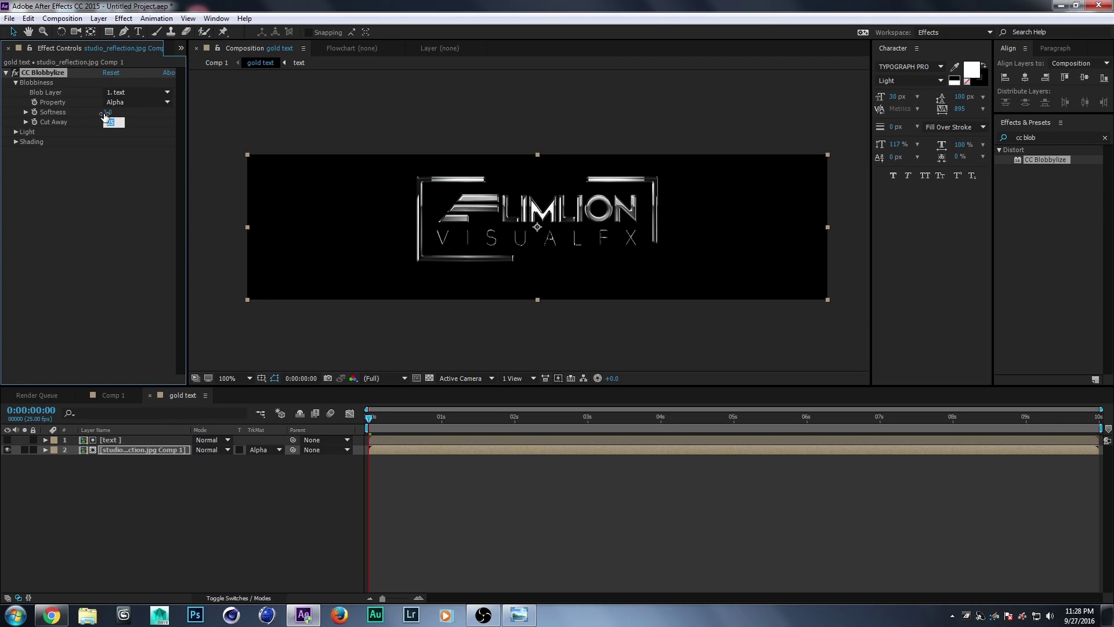
{"action": "type", "text": "3"}
{"action": "key", "text": "Return"}
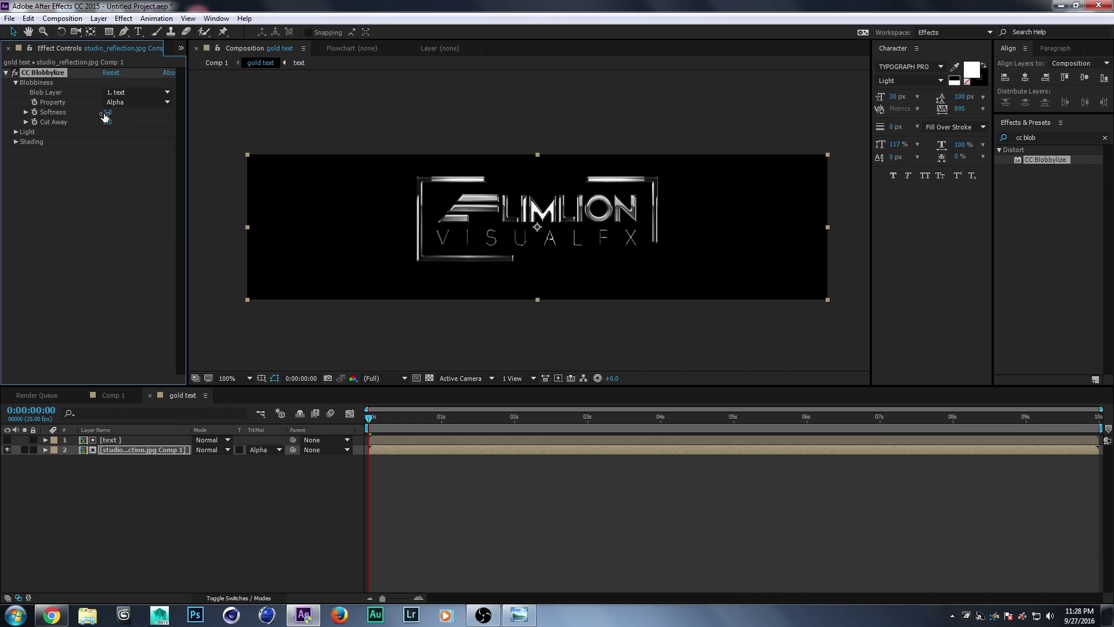
Step: Switch the CC Blobbylize light type to Point Light
{"action": "left_click", "coordinate": [24, 131]}
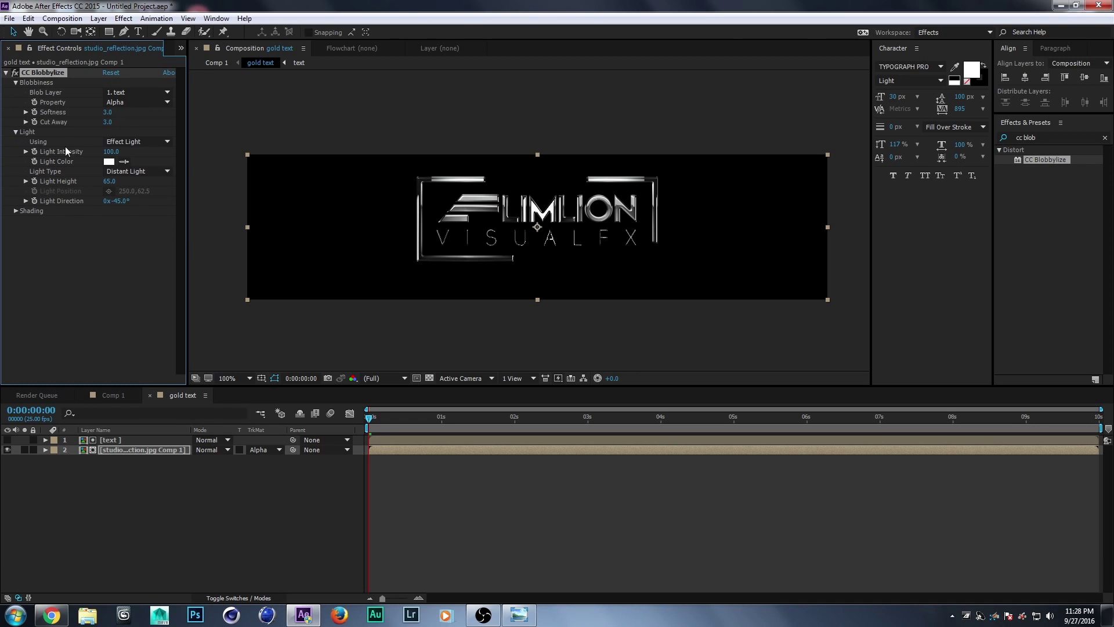
{"action": "left_click", "coordinate": [140, 174]}
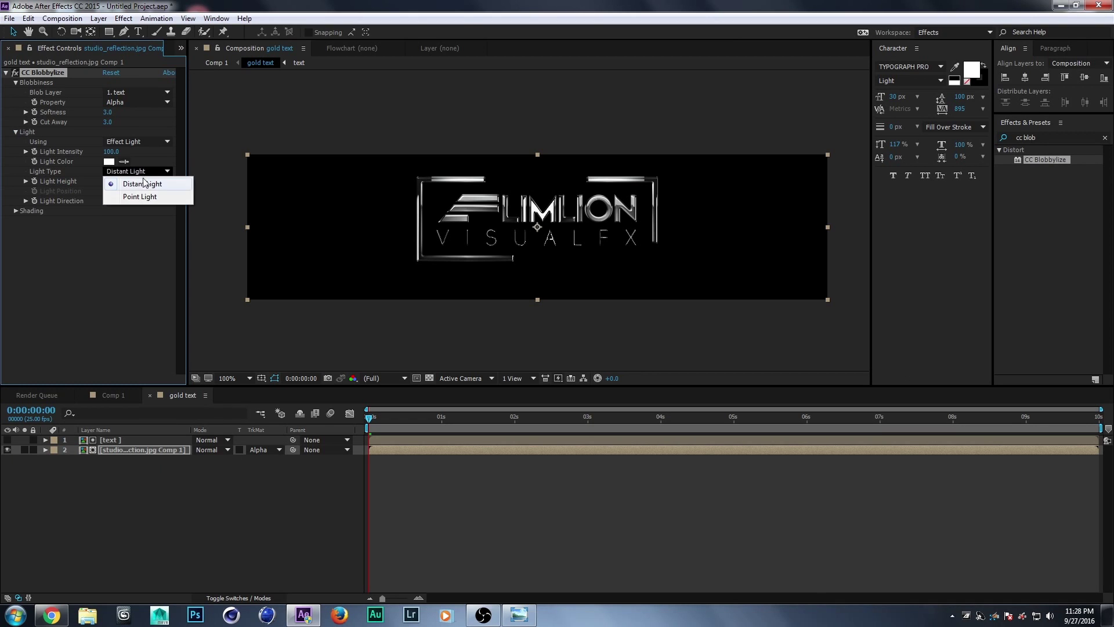
{"action": "left_click", "coordinate": [141, 198]}
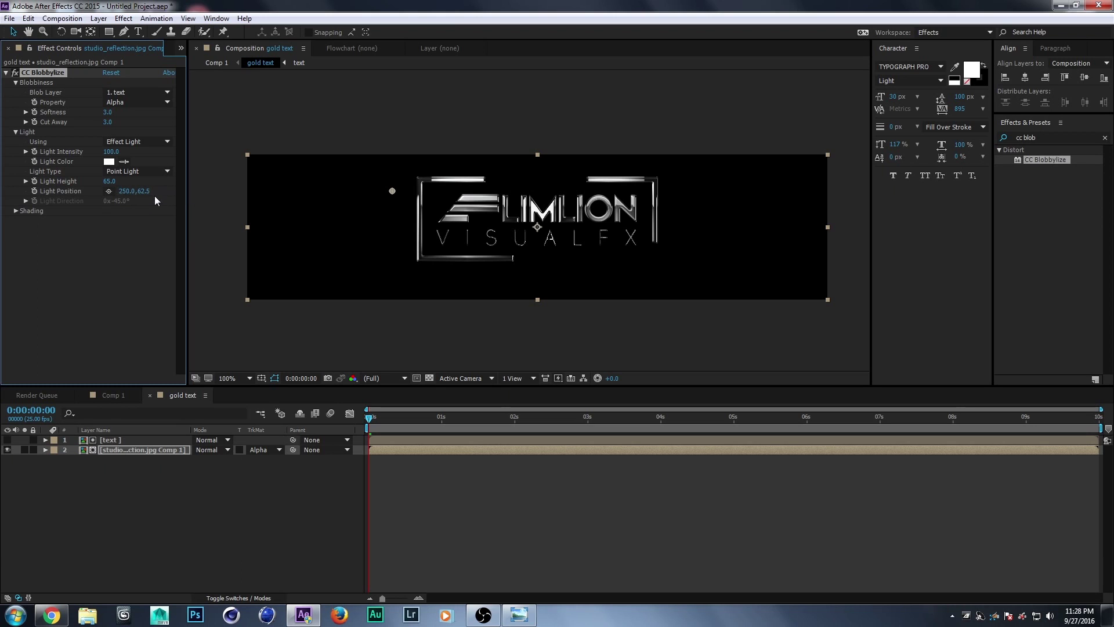
{"action": "left_click", "coordinate": [6, 73]}
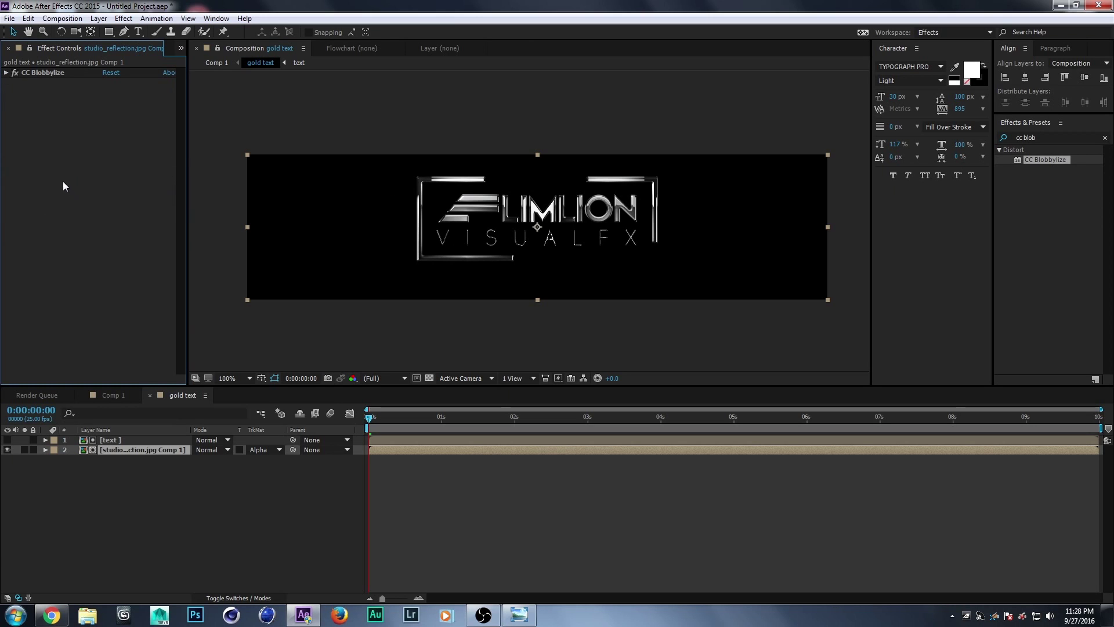
{"action": "left_click", "coordinate": [1052, 136]}
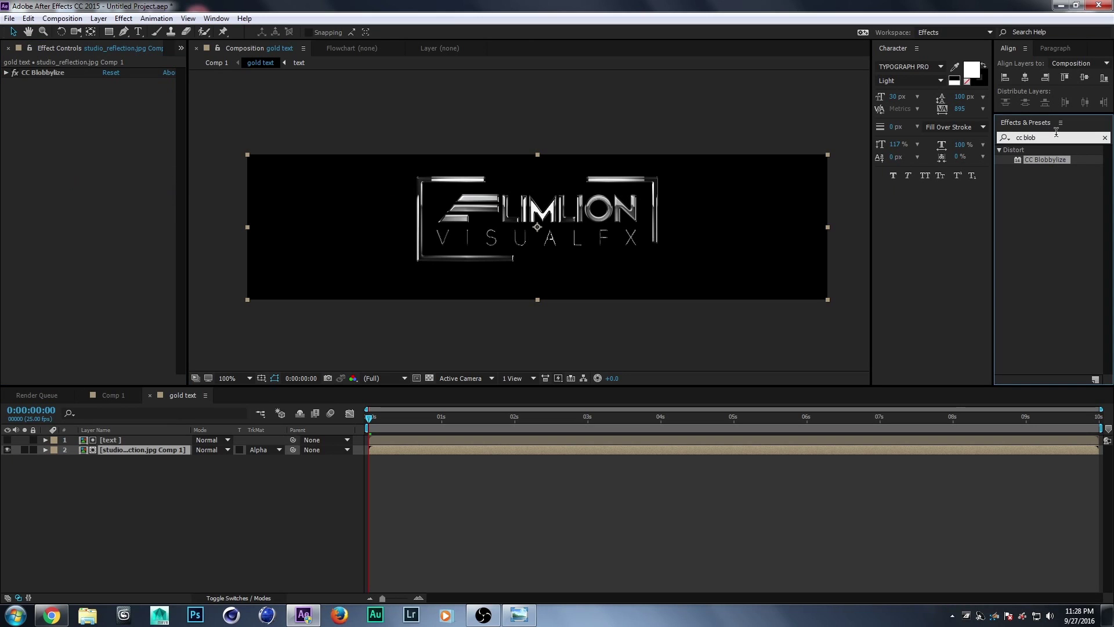
Step: Apply CC Glass to the reflection pre-comp with Surface Softness 45
{"action": "triple_click", "coordinate": [1054, 137]}
{"action": "type", "text": "cc"}
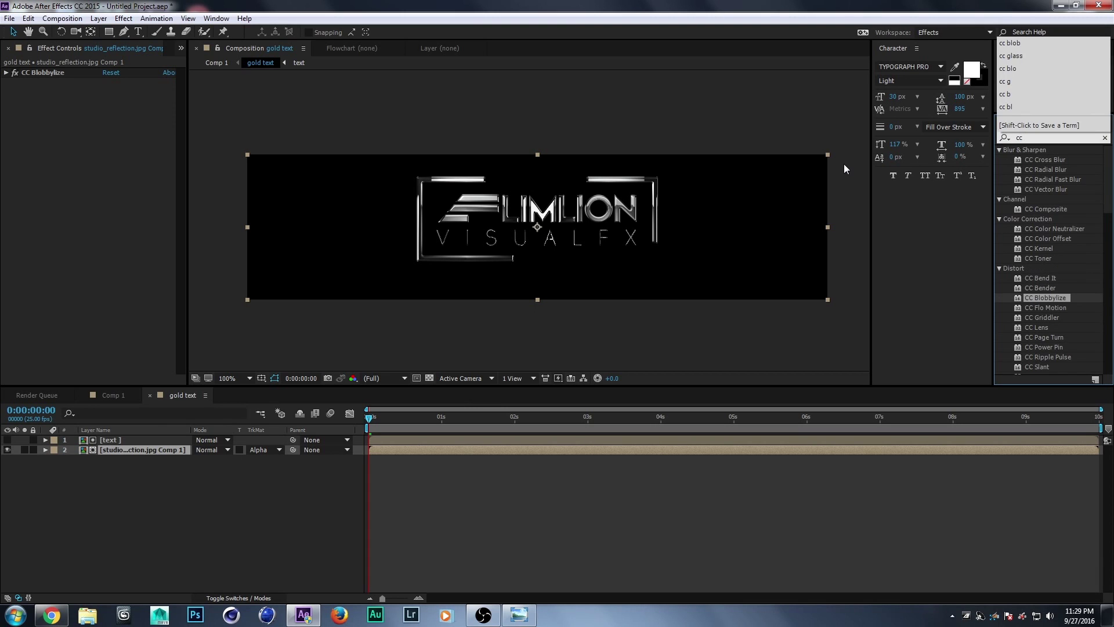
{"action": "type", "text": " glass"}
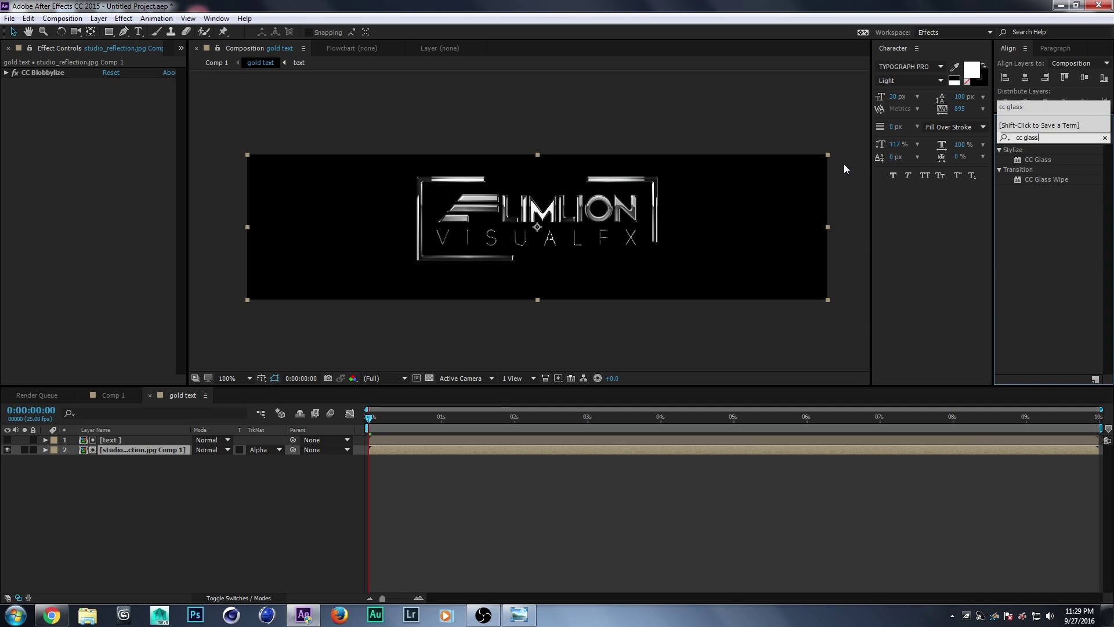
{"action": "left_click_drag", "start_coordinate": [1037, 158], "coordinate": [67, 70]}
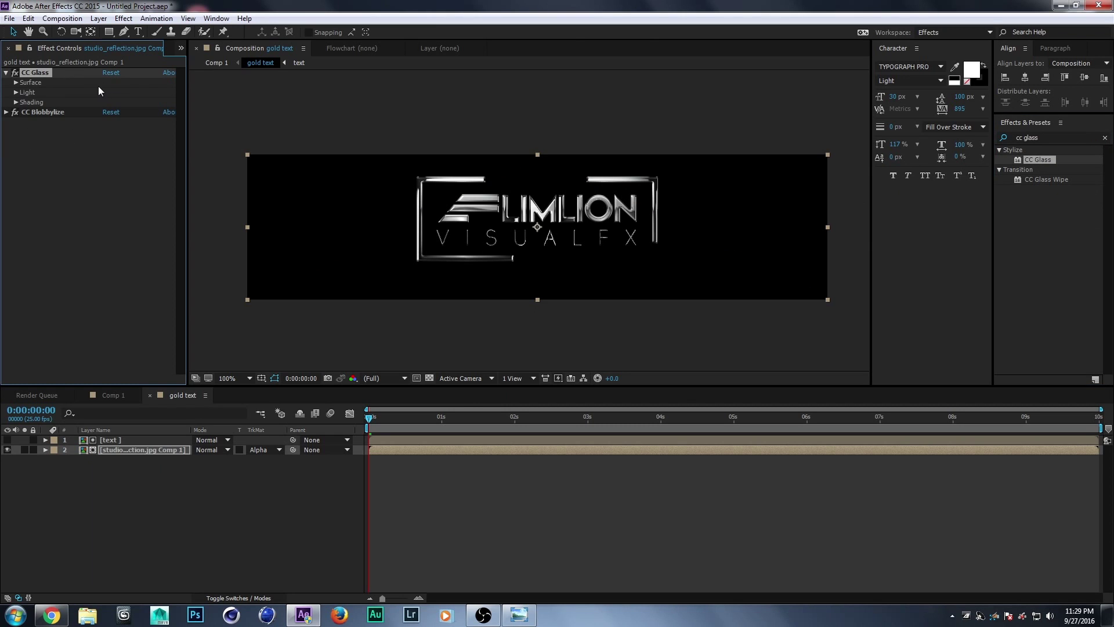
{"action": "left_click", "coordinate": [15, 83]}
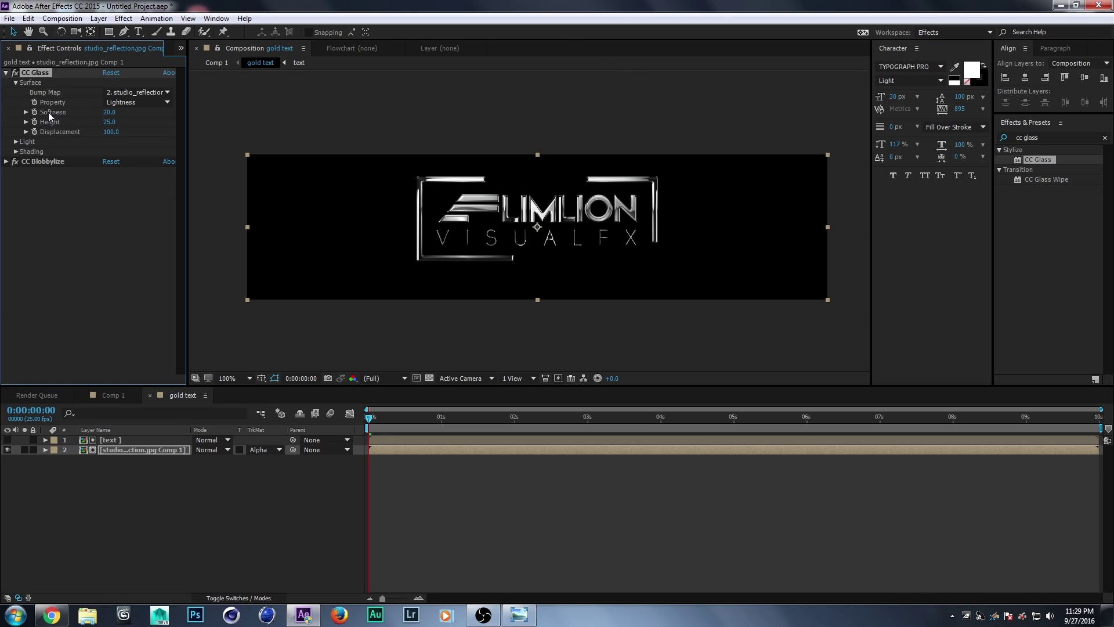
{"action": "left_click", "coordinate": [109, 112]}
{"action": "type", "text": "45"}
{"action": "key", "text": "Return"}
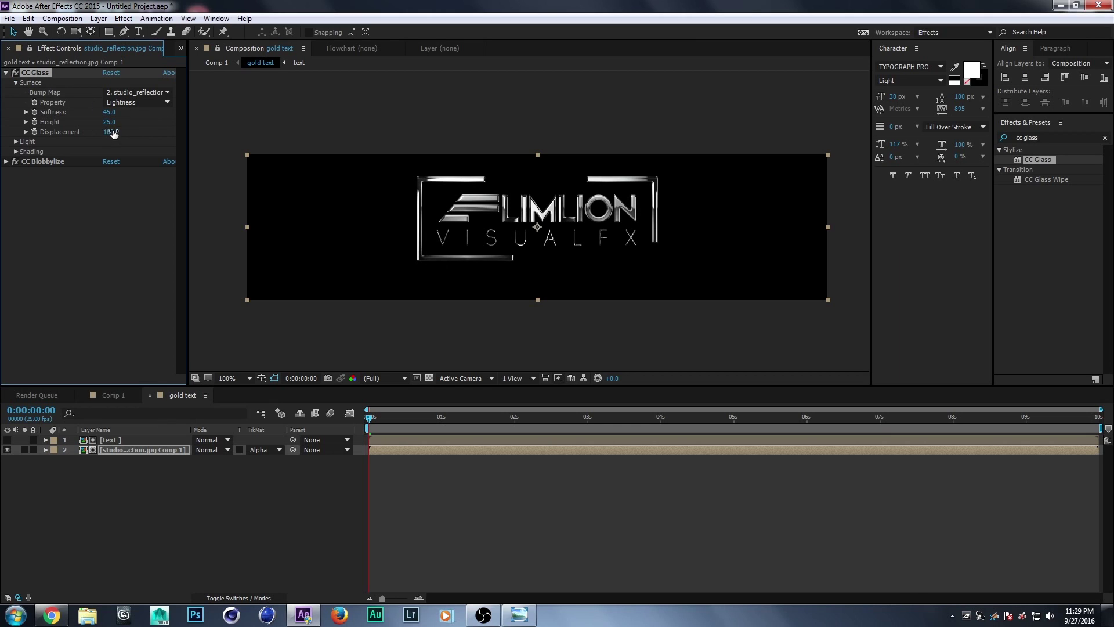
Step: Set CC Glass Height to -47 and Displacement to -13, checking the logo at 3:14
{"action": "left_click", "coordinate": [109, 121]}
{"action": "type", "text": "-"}
{"action": "type", "text": "47"}
{"action": "key", "text": "Return"}
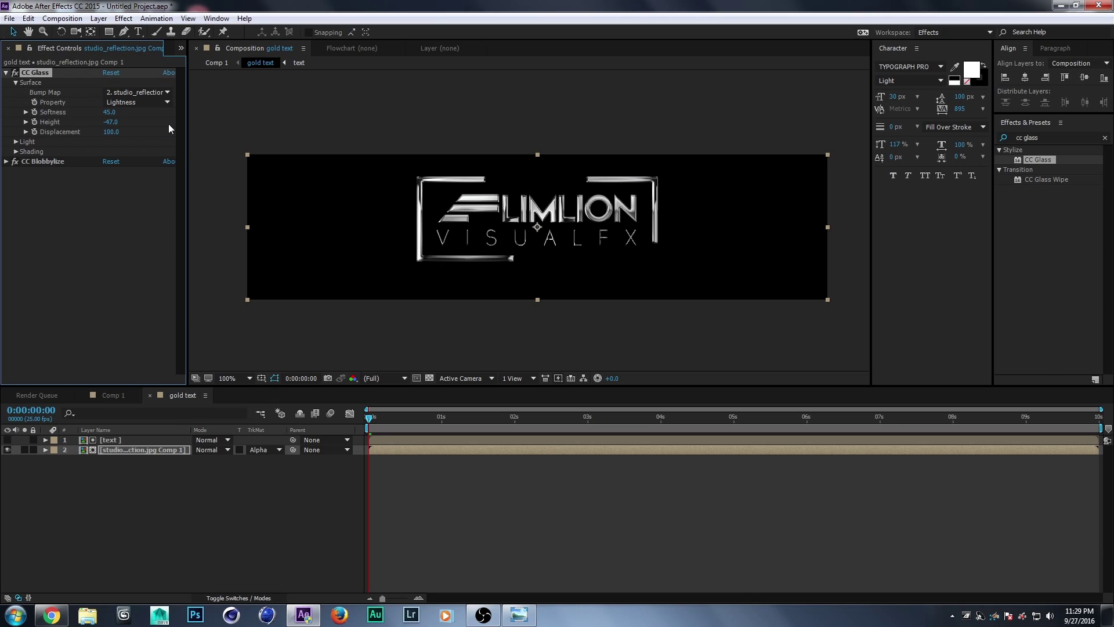
{"action": "left_click", "coordinate": [111, 132]}
{"action": "type", "text": "-13"}
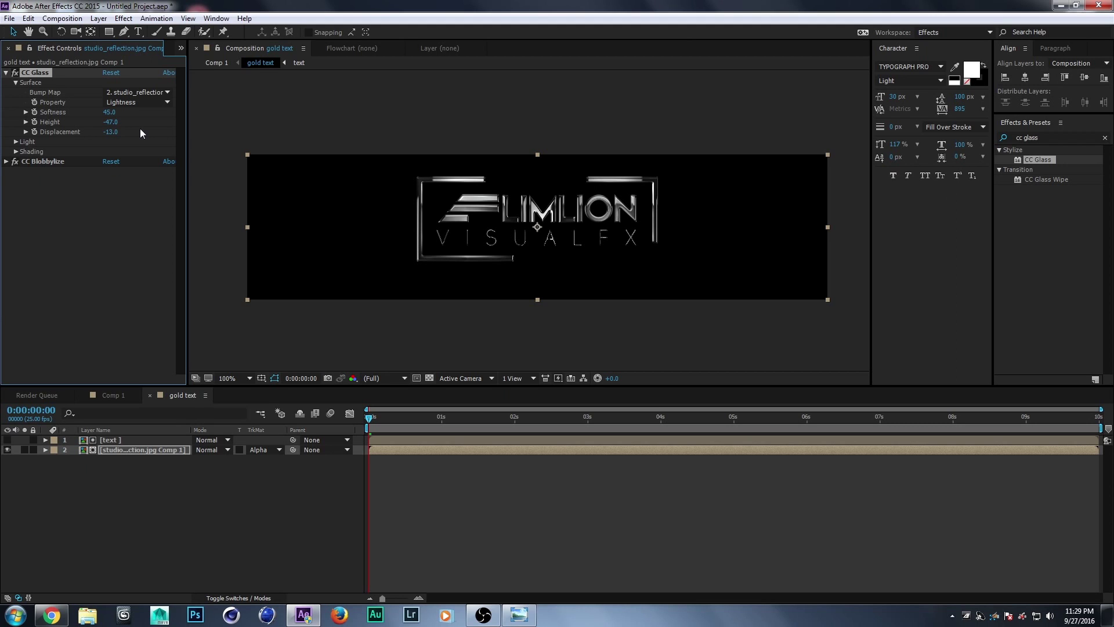
{"action": "left_click", "coordinate": [570, 256]}
{"action": "mouse_move", "coordinate": [371, 416]}
{"action": "left_mouse_down"}
{"action": "mouse_move", "coordinate": [611, 417]}
{"action": "mouse_move", "coordinate": [326, 423]}
{"action": "left_mouse_up"}
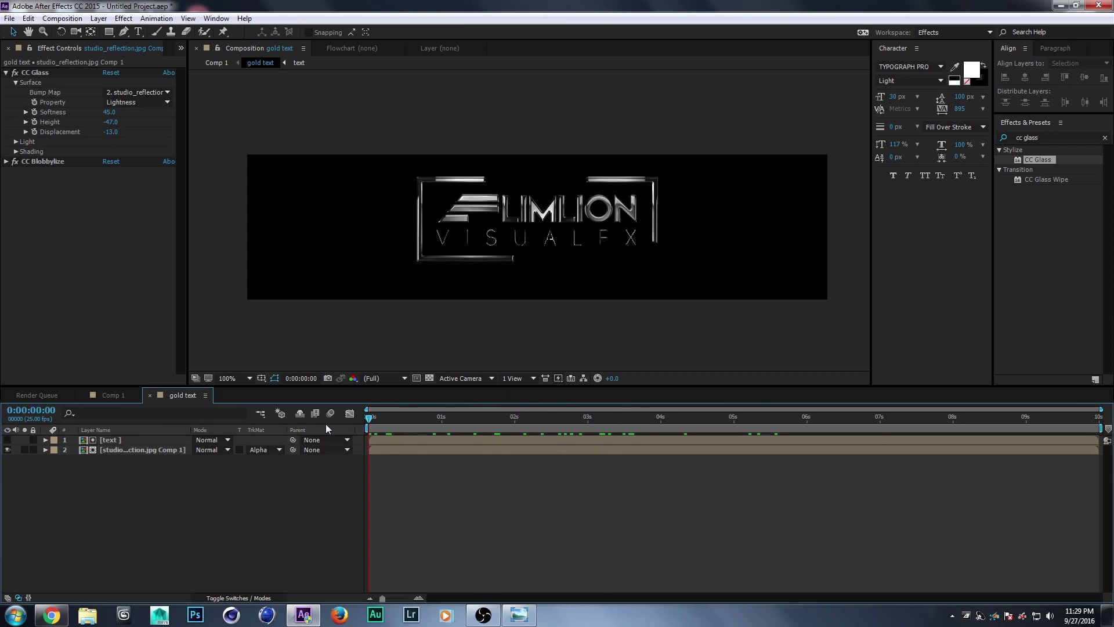
Step: Add a new adjustment layer to the gold text comp
{"action": "right_click", "coordinate": [131, 497]}
{"action": "mouse_move", "coordinate": [171, 385]}
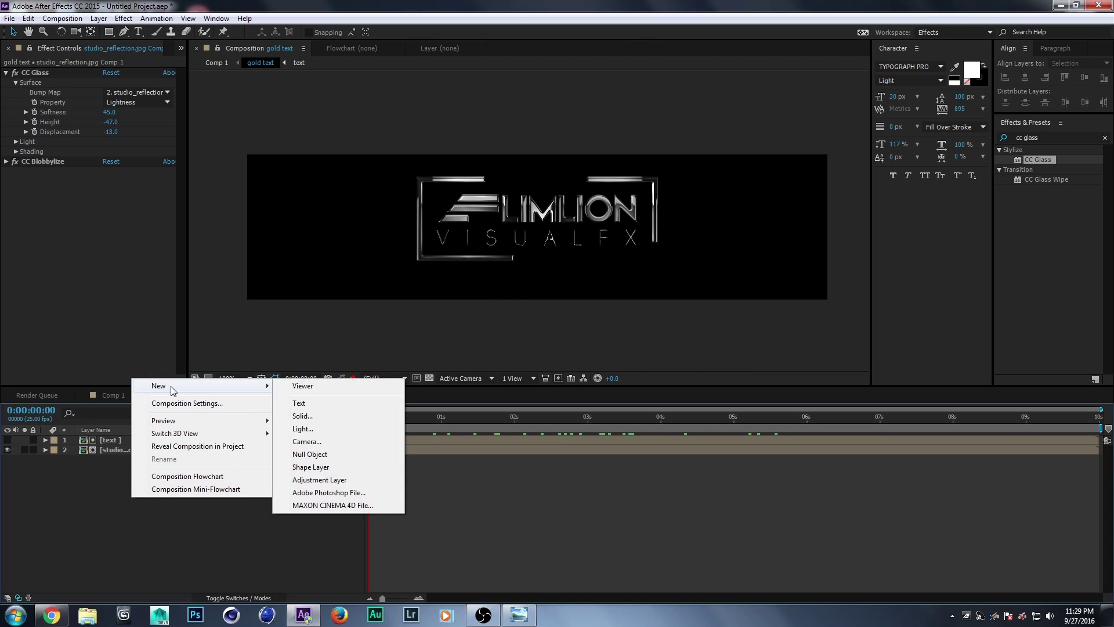
{"action": "left_click", "coordinate": [311, 481]}
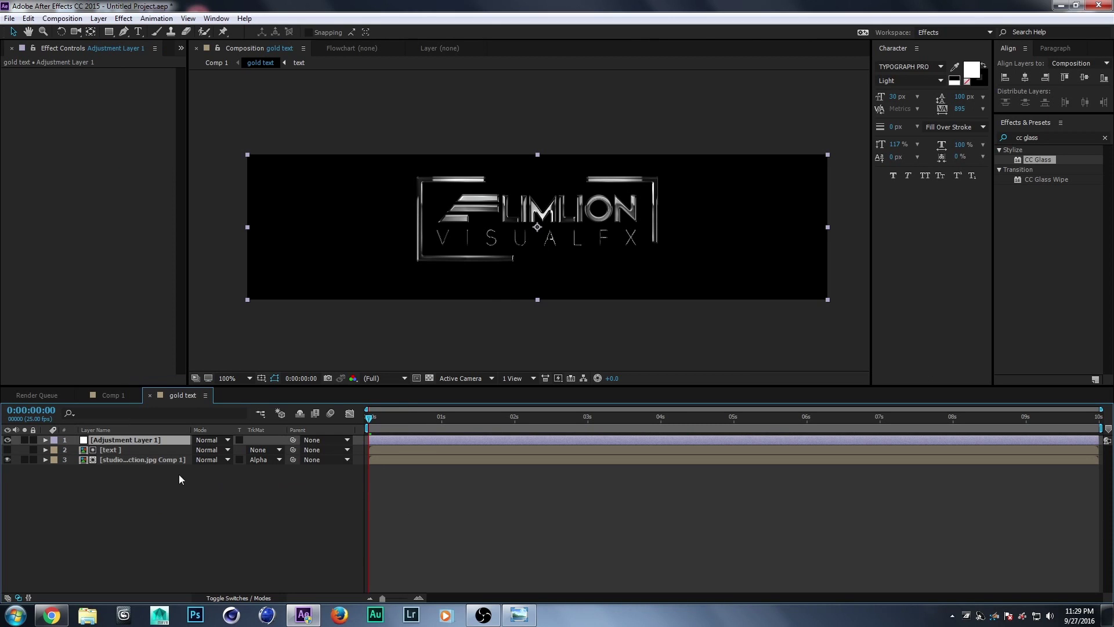
{"action": "left_click", "coordinate": [116, 447]}
{"action": "left_click", "coordinate": [121, 441]}
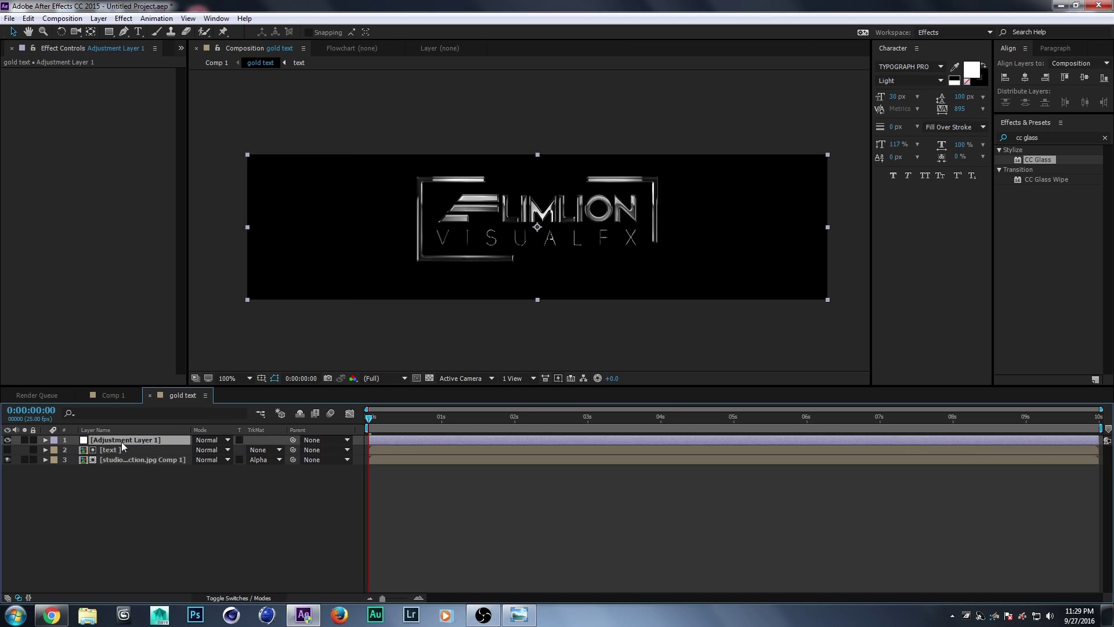
Step: Apply Curves to the adjustment layer and raise the RGB curve
{"action": "left_click", "coordinate": [123, 18]}
{"action": "mouse_move", "coordinate": [150, 141]}
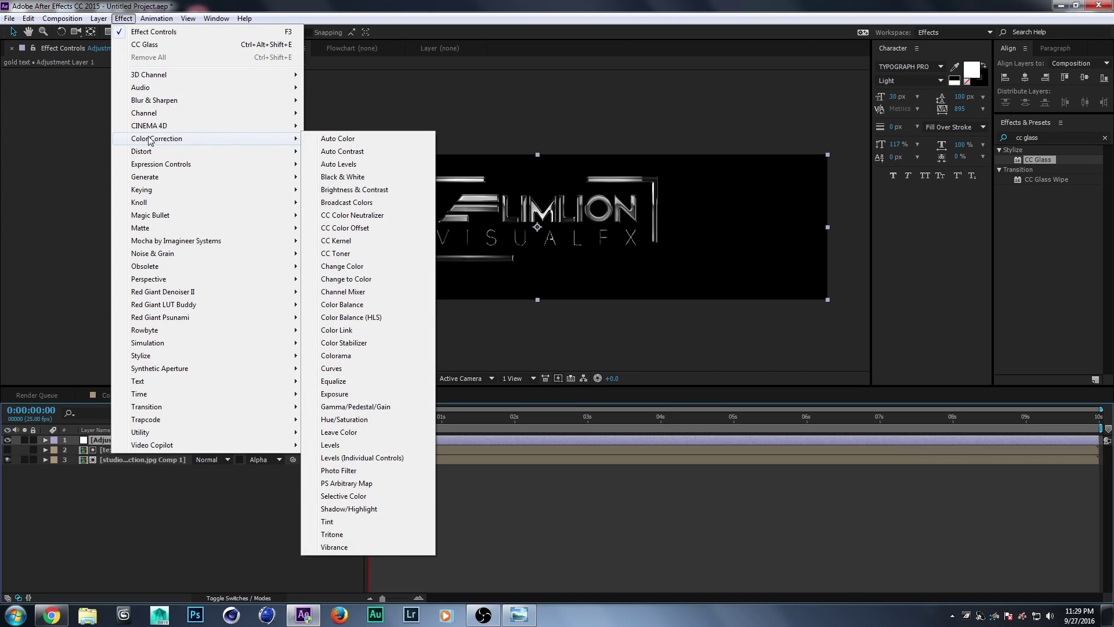
{"action": "left_click", "coordinate": [368, 369]}
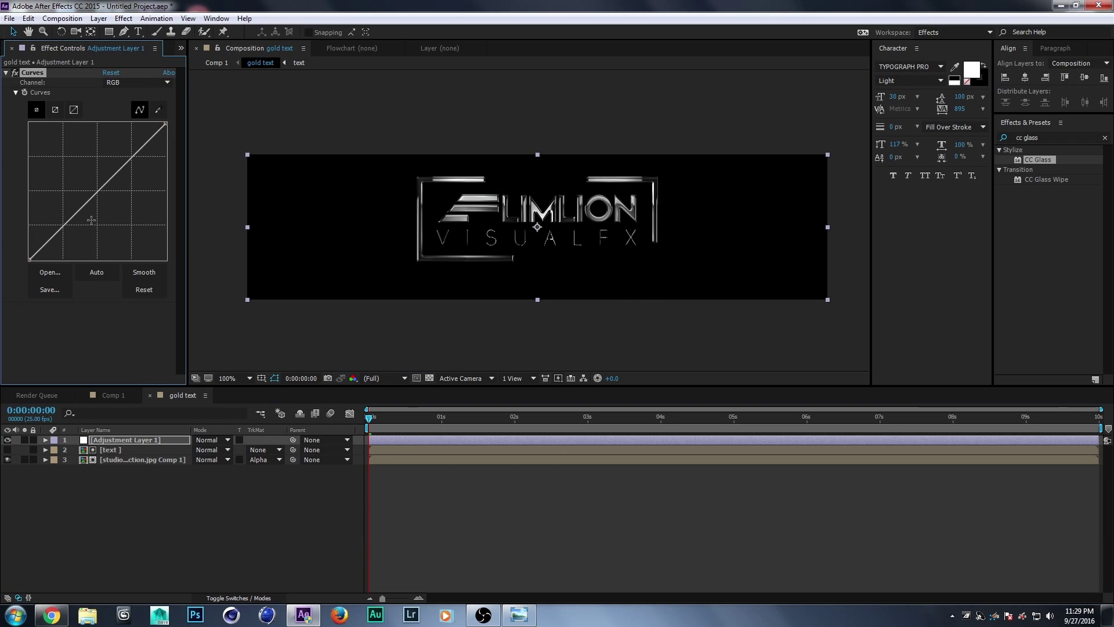
{"action": "left_click_drag", "start_coordinate": [62, 224], "coordinate": [58, 217]}
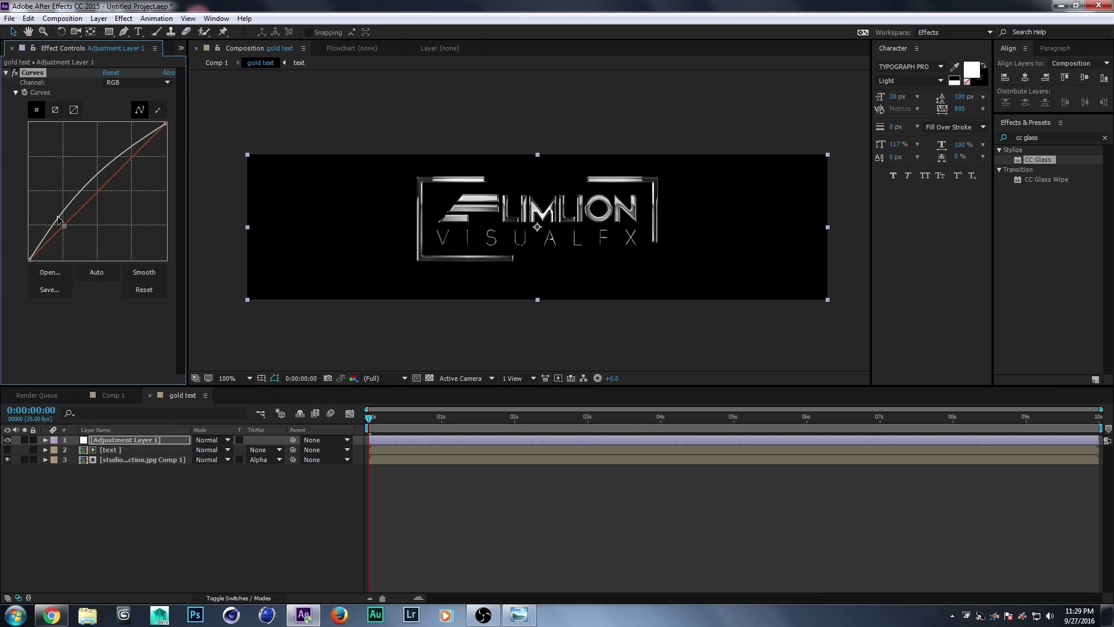
Step: Raise the Red and Green curves and lower the Blue curve to turn the logo gold
{"action": "left_click", "coordinate": [147, 83]}
{"action": "left_click", "coordinate": [138, 116]}
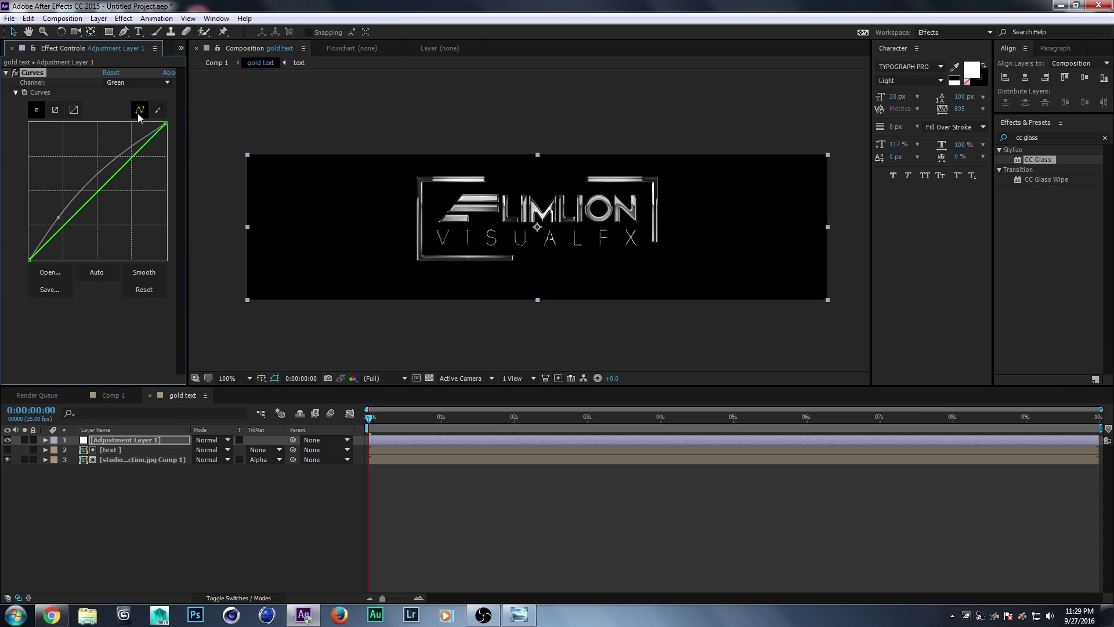
{"action": "left_click", "coordinate": [139, 83]}
{"action": "left_click", "coordinate": [128, 108]}
{"action": "left_click_drag", "start_coordinate": [81, 207], "coordinate": [62, 200]}
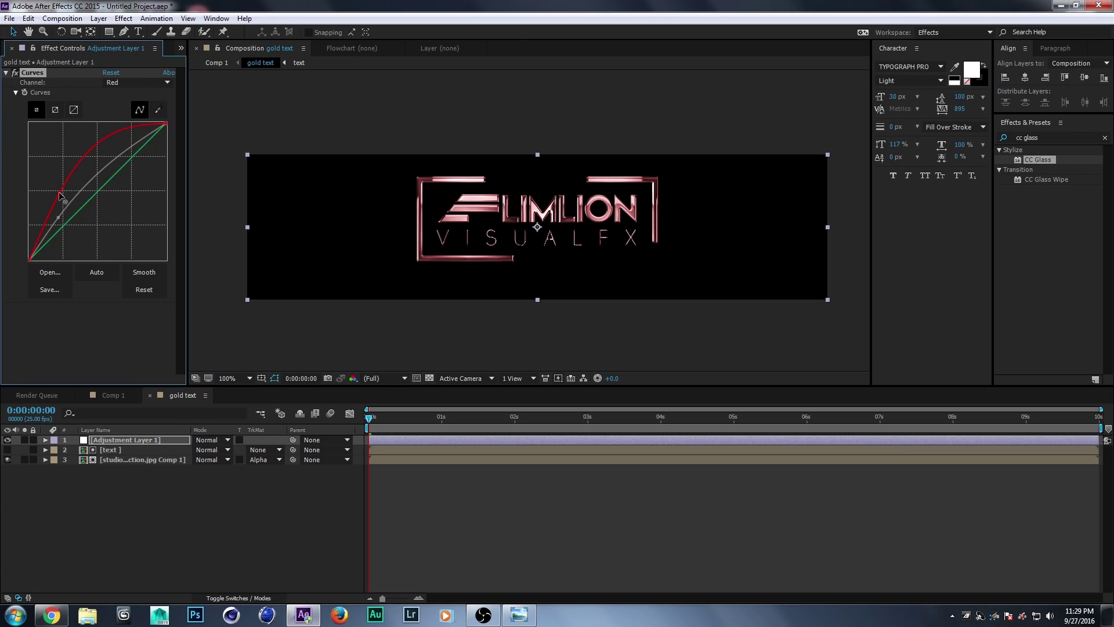
{"action": "left_click", "coordinate": [139, 82]}
{"action": "left_click", "coordinate": [139, 120]}
{"action": "left_click_drag", "start_coordinate": [89, 205], "coordinate": [76, 193]}
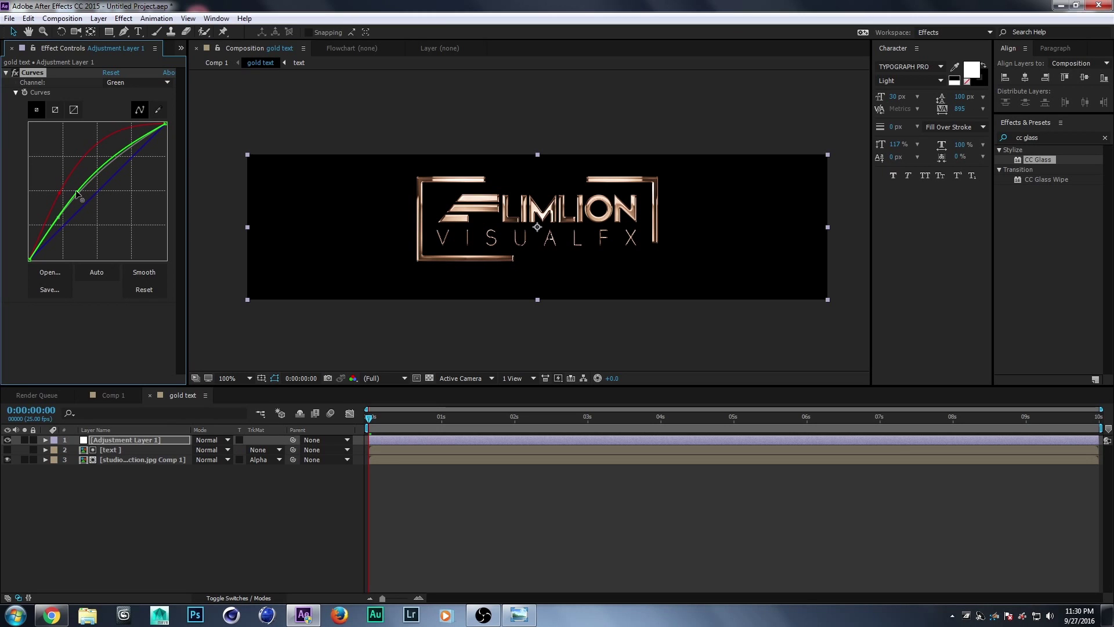
{"action": "left_click", "coordinate": [140, 83]}
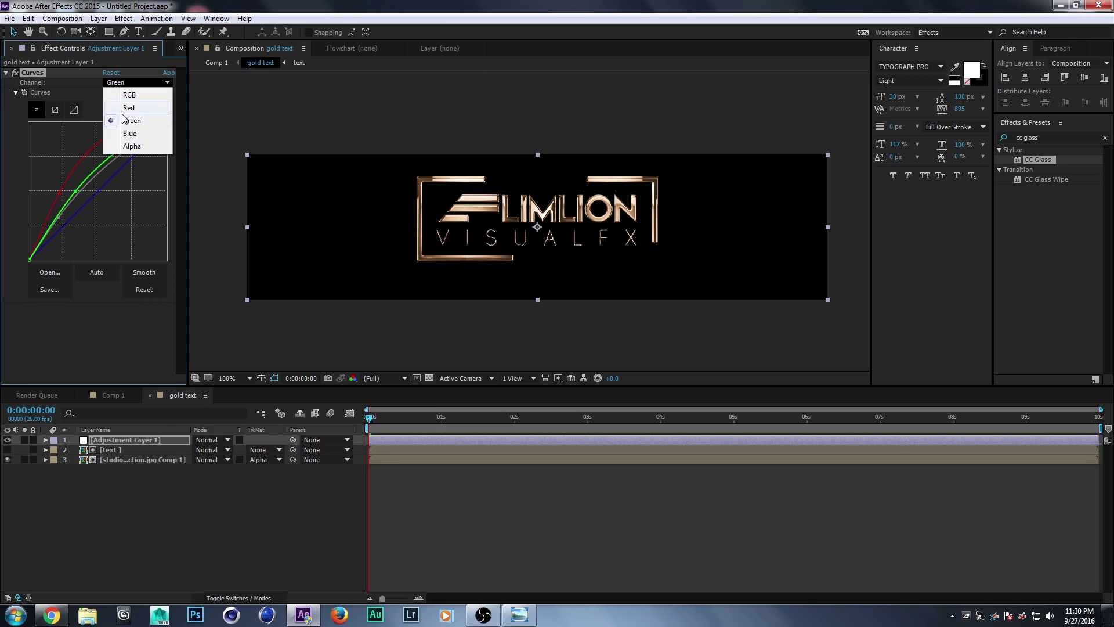
{"action": "left_click", "coordinate": [130, 134]}
{"action": "left_click_drag", "start_coordinate": [82, 207], "coordinate": [93, 220]}
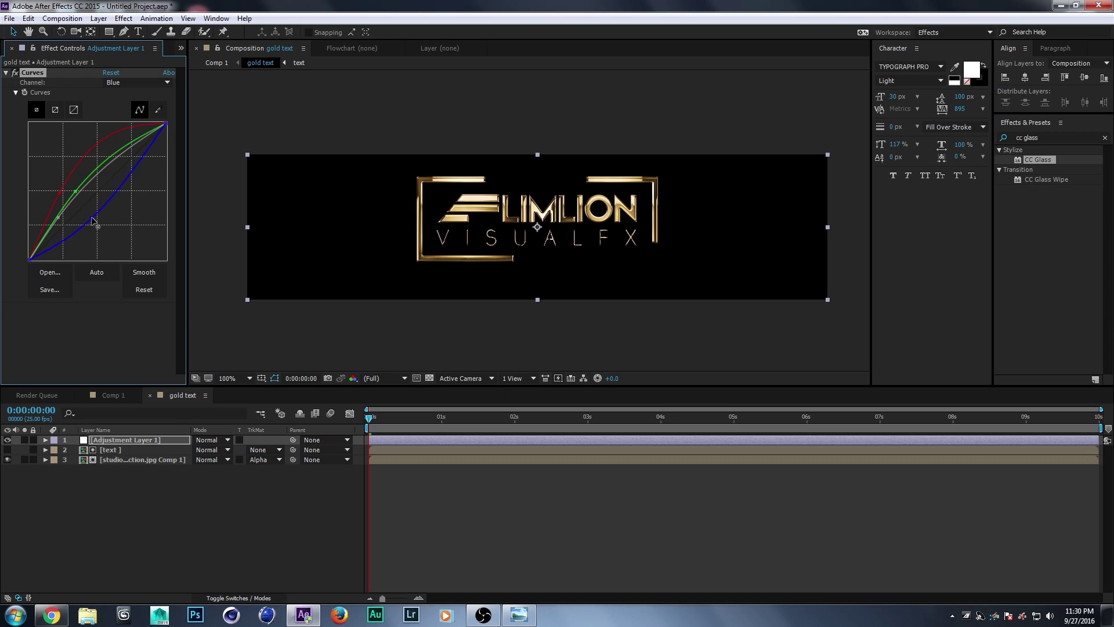
Step: Preview and scrub the gold logo animation from about one second
{"action": "left_click", "coordinate": [426, 319]}
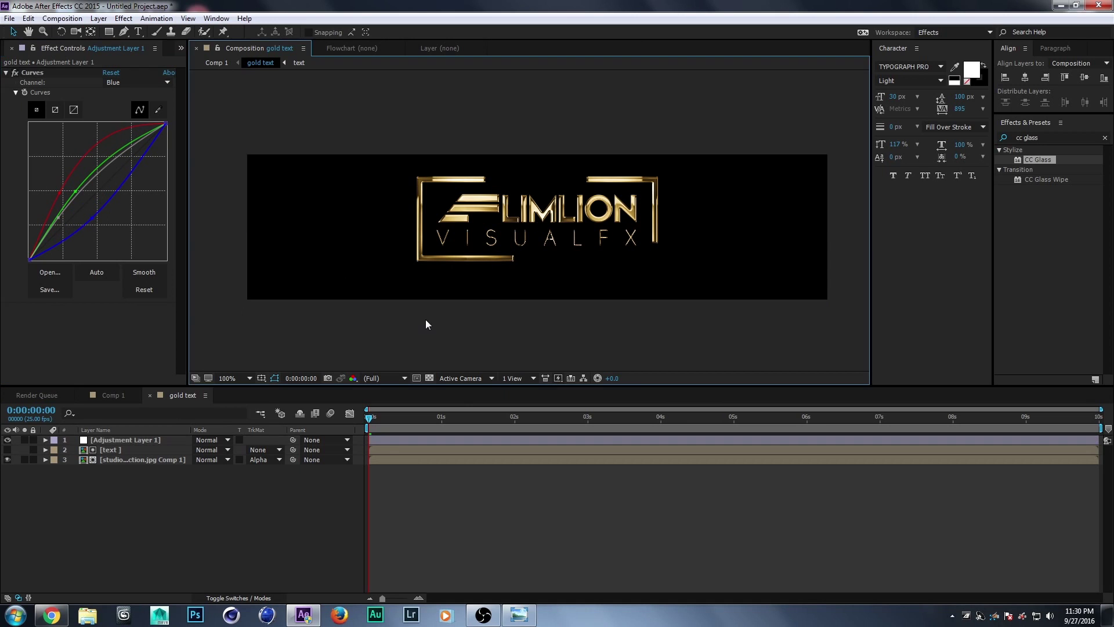
{"action": "mouse_move", "coordinate": [371, 416]}
{"action": "left_mouse_down"}
{"action": "mouse_move", "coordinate": [451, 416]}
{"action": "mouse_move", "coordinate": [331, 437]}
{"action": "left_mouse_up"}
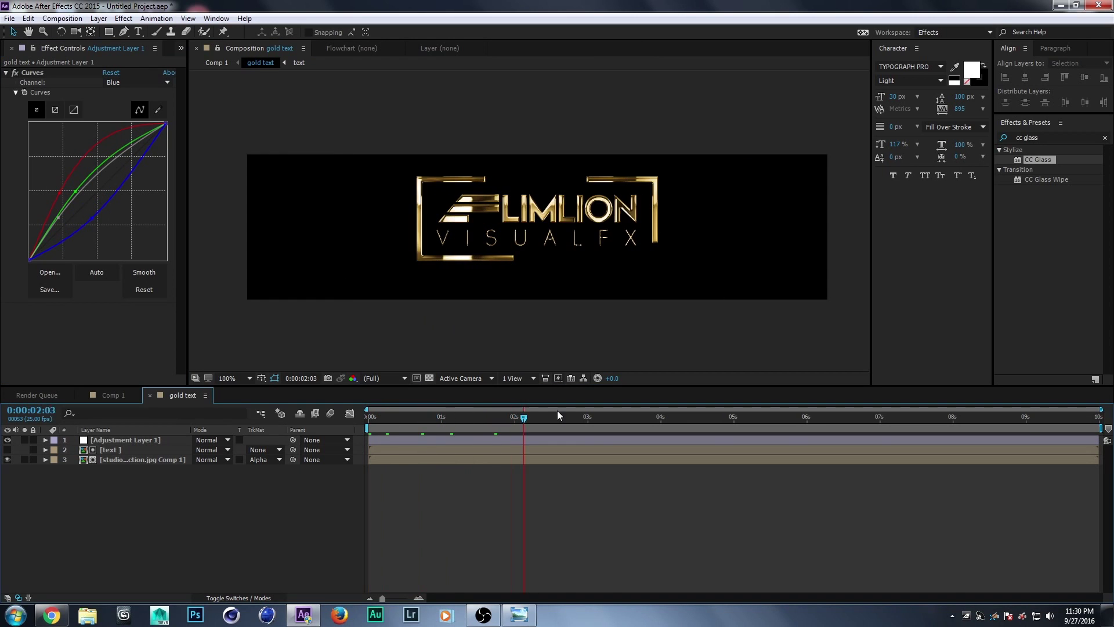
{"action": "key", "text": "space"}
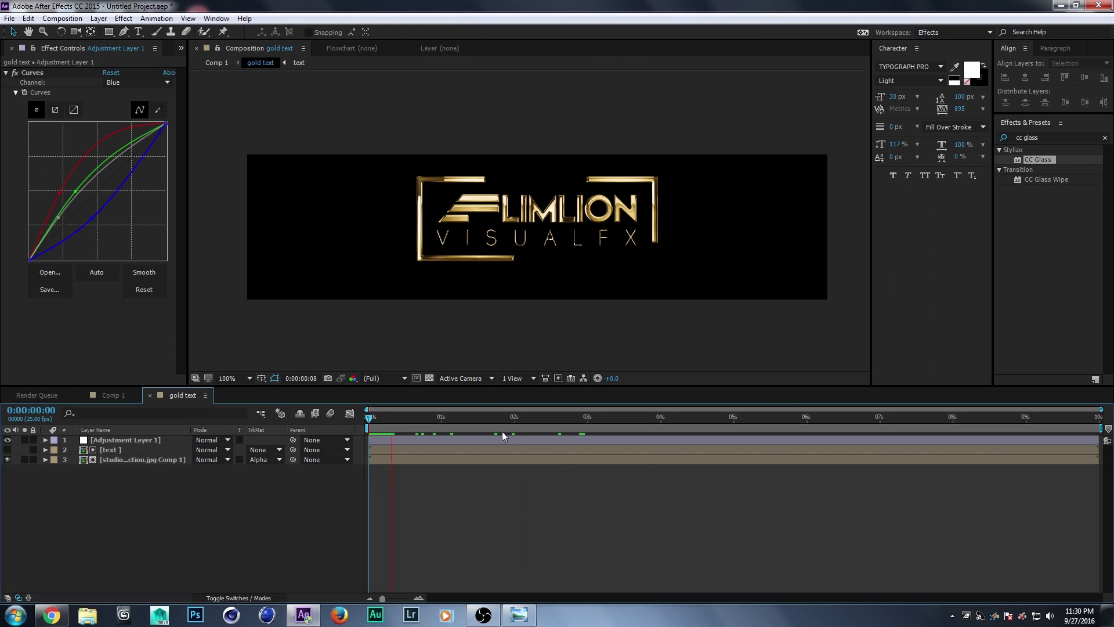
{"action": "left_click_drag", "start_coordinate": [485, 420], "coordinate": [415, 419]}
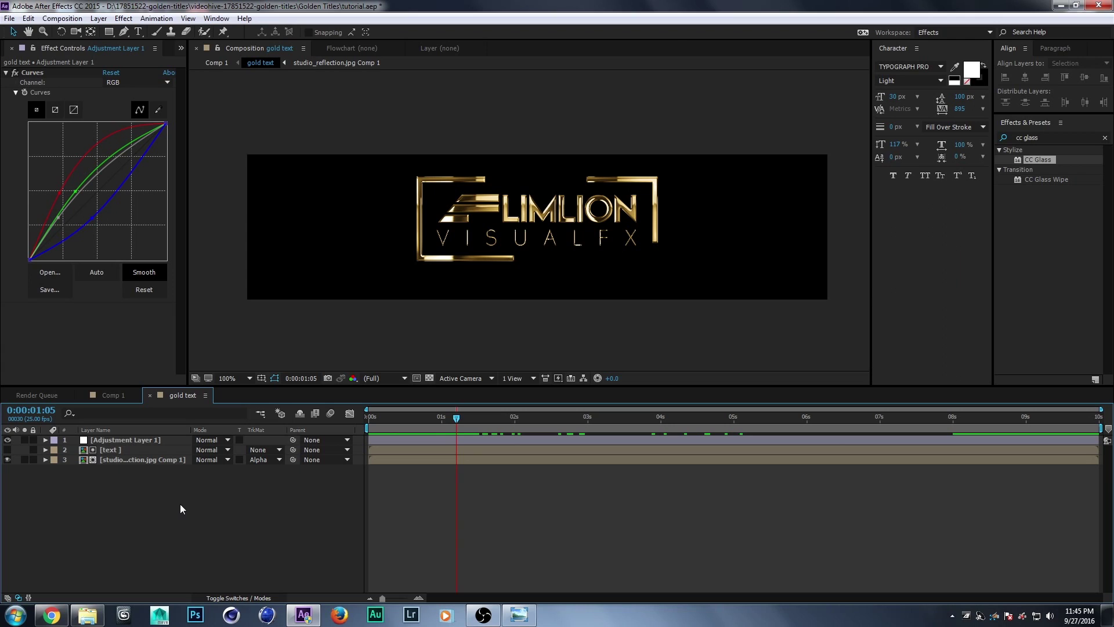
Step: Add another adjustment layer at the top of the comp
{"action": "right_click", "coordinate": [164, 500]}
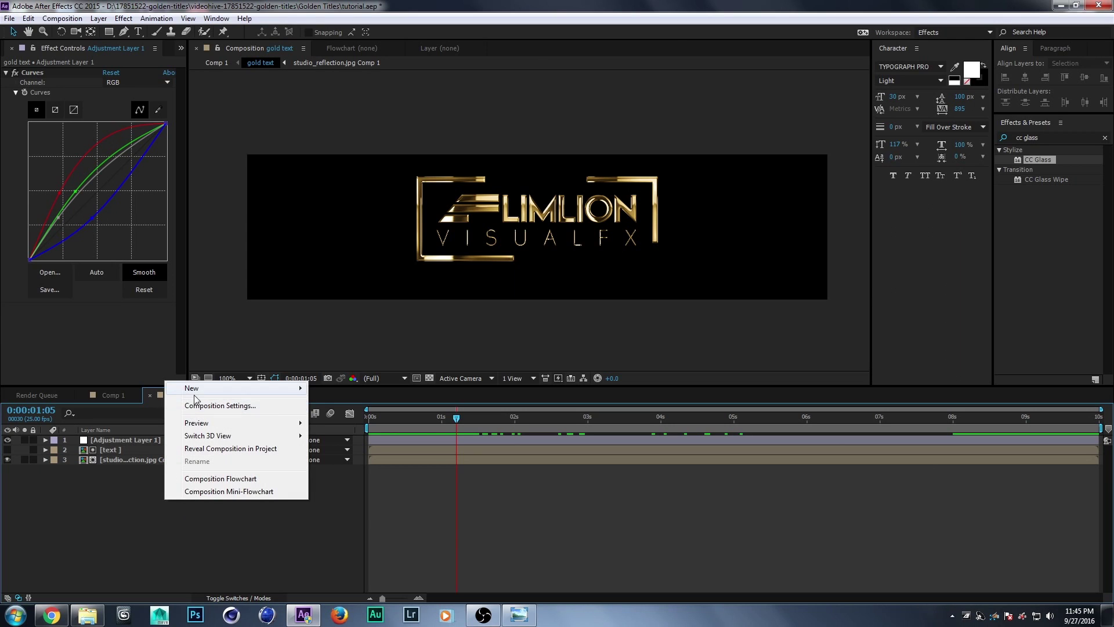
{"action": "mouse_move", "coordinate": [196, 389]}
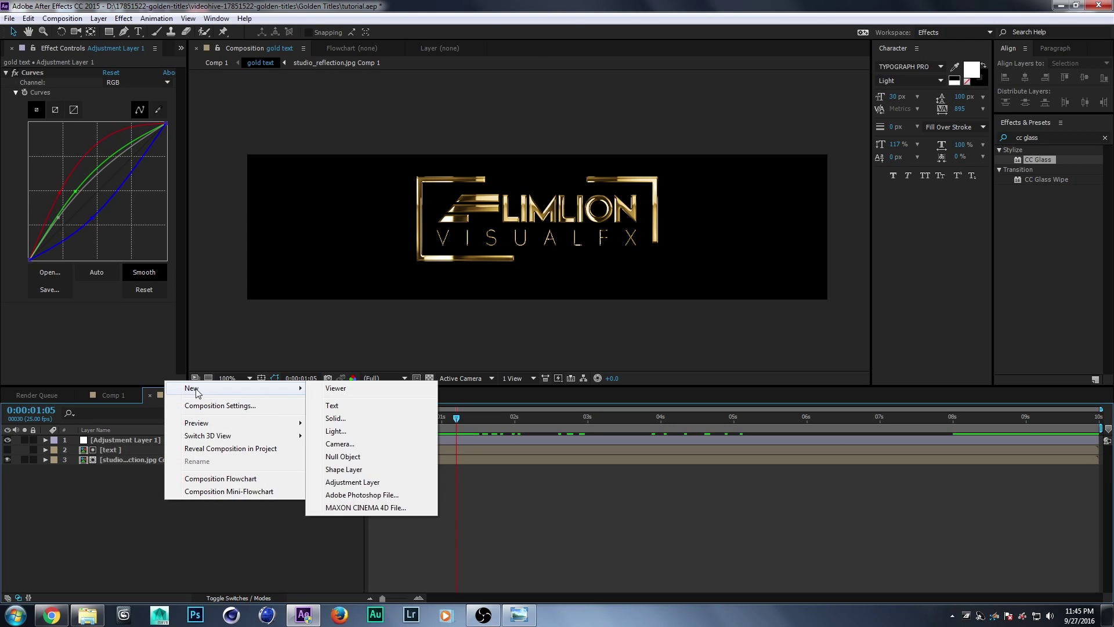
{"action": "left_click", "coordinate": [369, 482]}
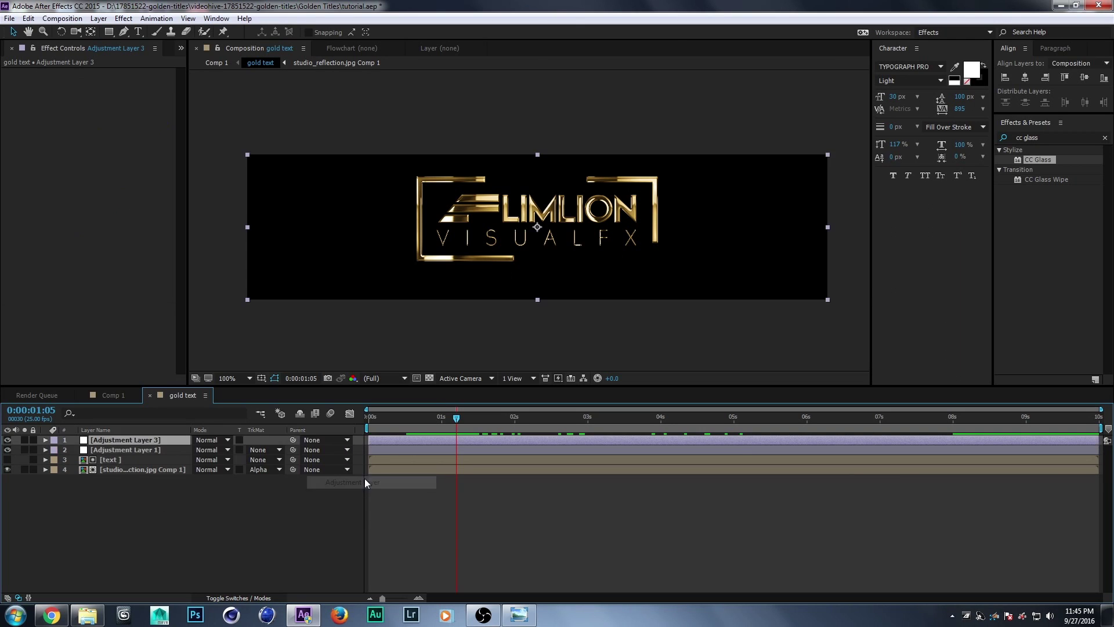
Step: Apply Sharpen to the new adjustment layer with an amount of 10
{"action": "left_click", "coordinate": [1050, 137]}
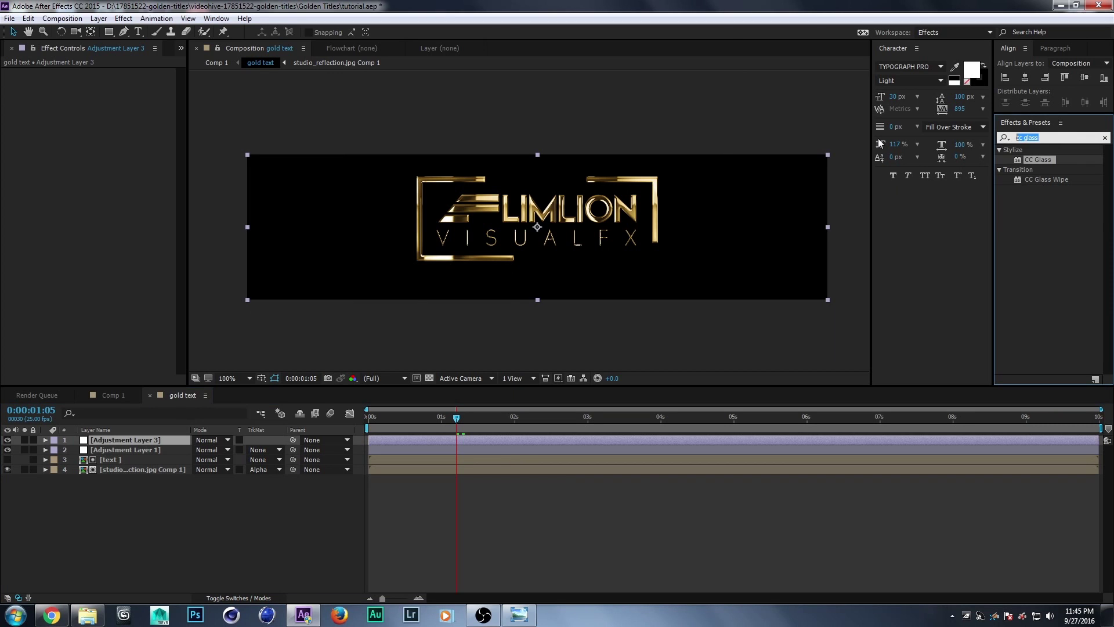
{"action": "type", "text": "sha"}
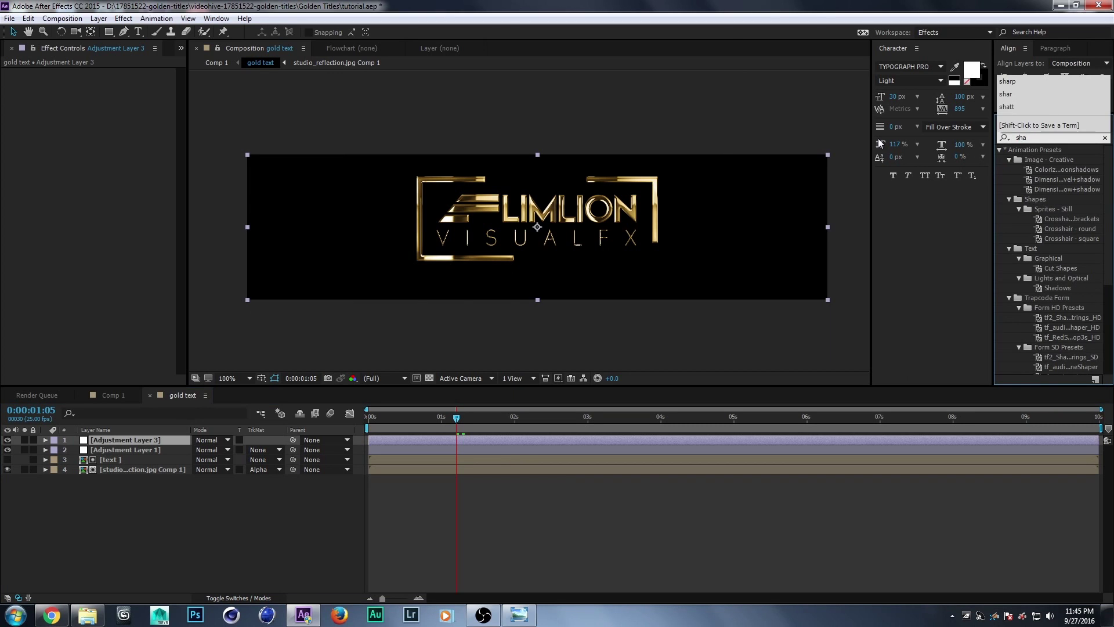
{"action": "type", "text": "rp"}
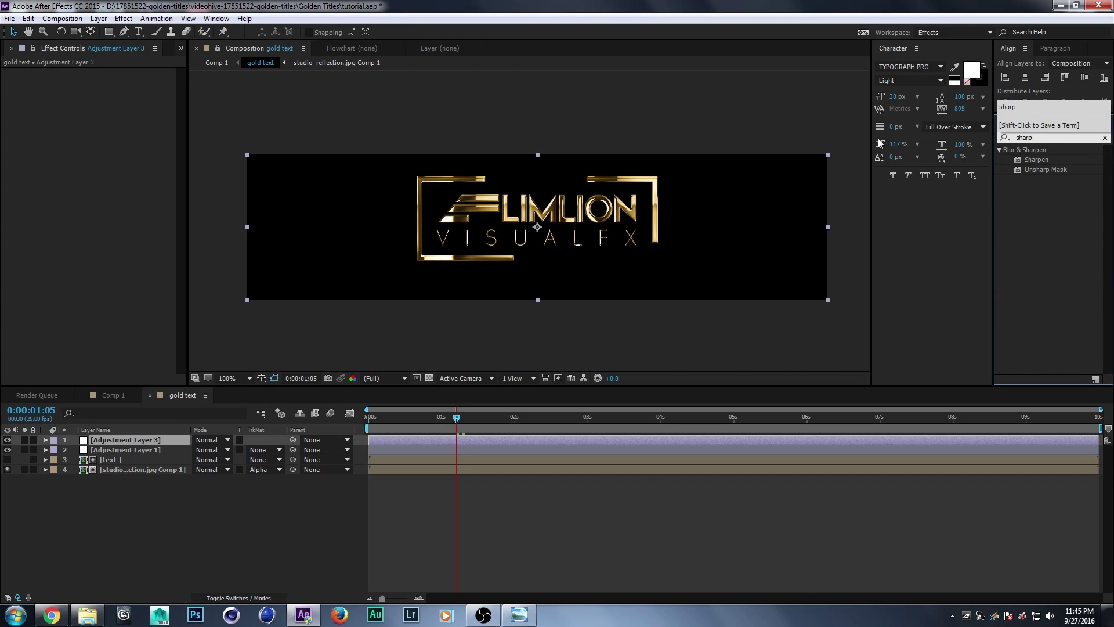
{"action": "mouse_move", "coordinate": [1036, 160]}
{"action": "left_mouse_down"}
{"action": "mouse_move", "coordinate": [104, 434]}
{"action": "mouse_move", "coordinate": [126, 438]}
{"action": "left_mouse_up"}
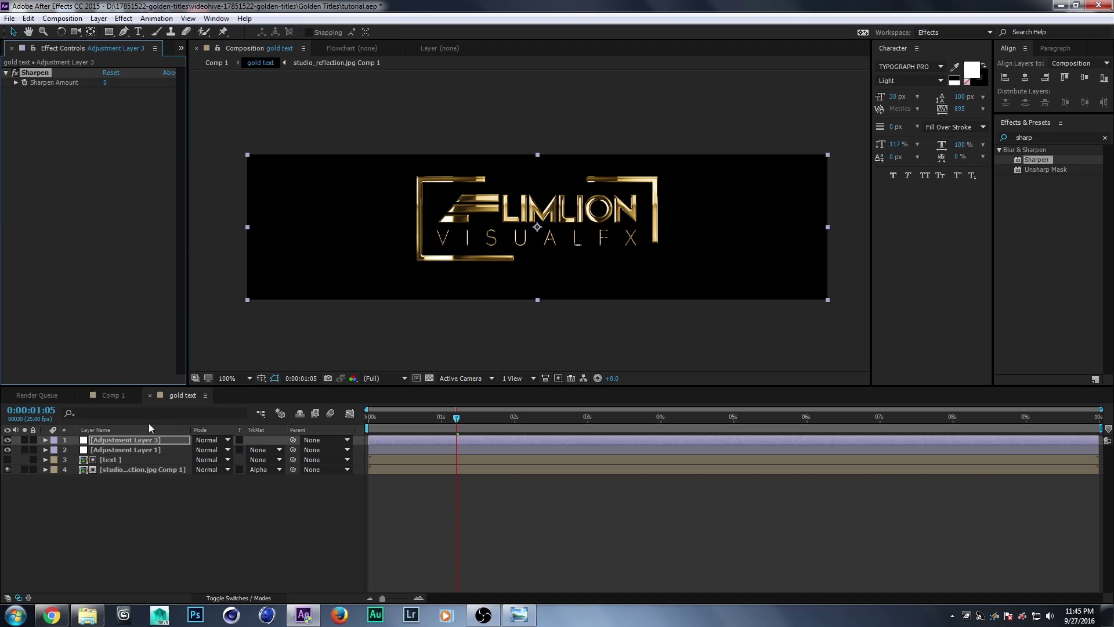
{"action": "left_click", "coordinate": [107, 83]}
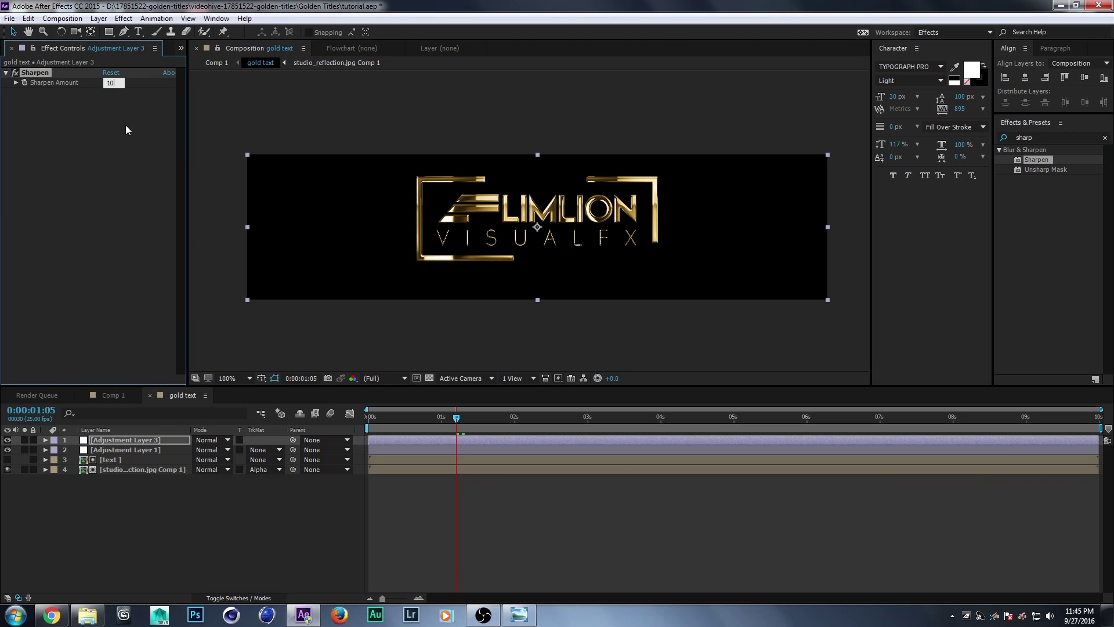
{"action": "key", "text": "Return"}
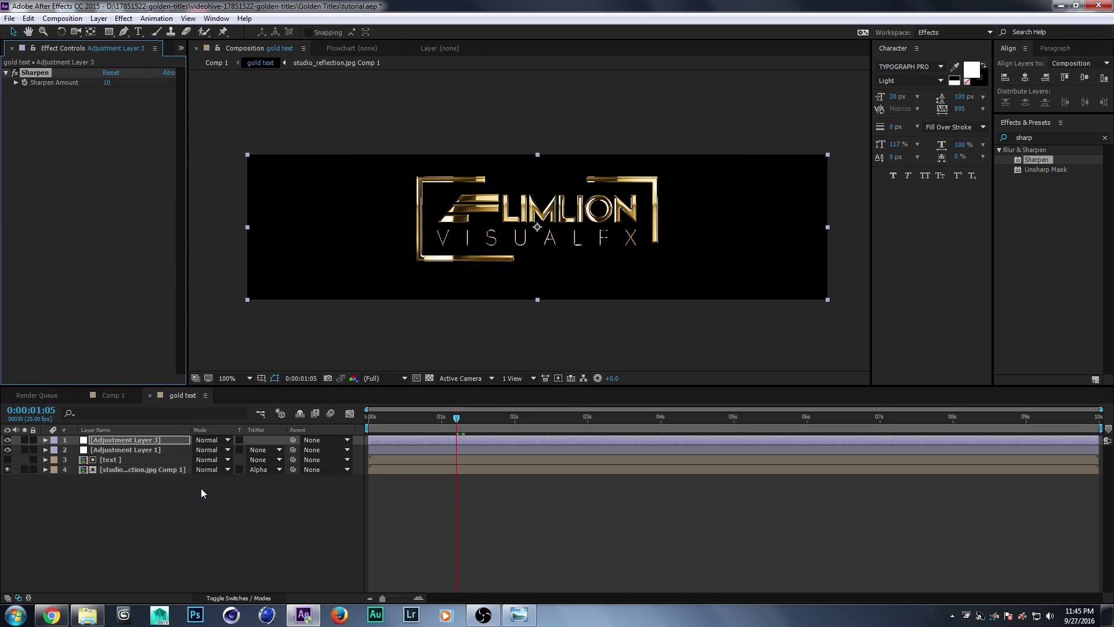
{"action": "left_click", "coordinate": [195, 502]}
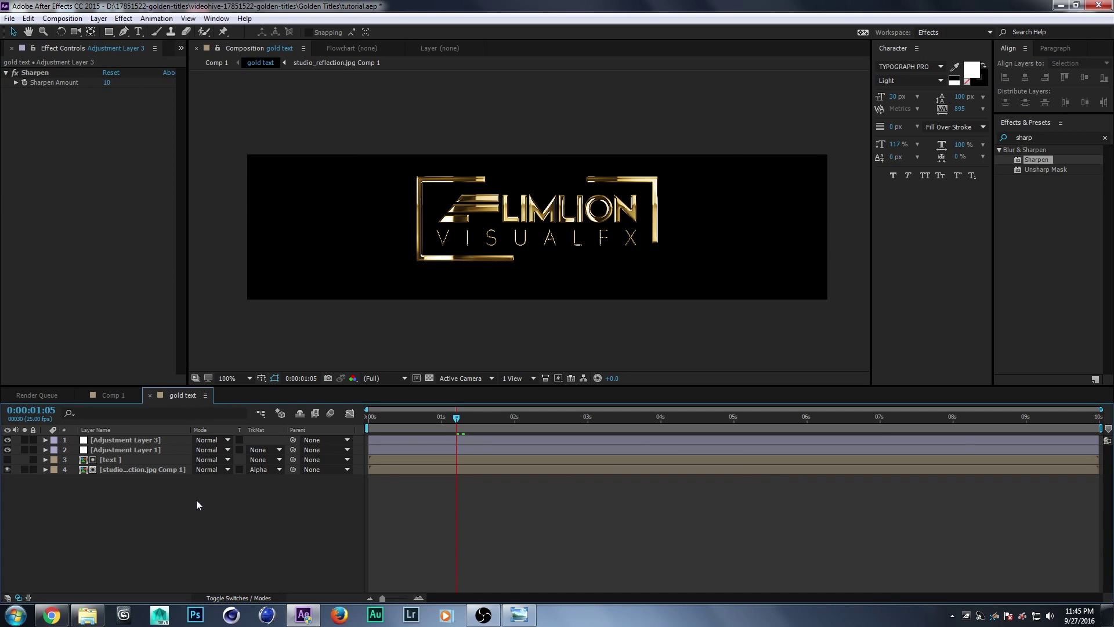
Step: Switch to Comp 1 and start a file import from the Project panel
{"action": "left_click", "coordinate": [120, 395]}
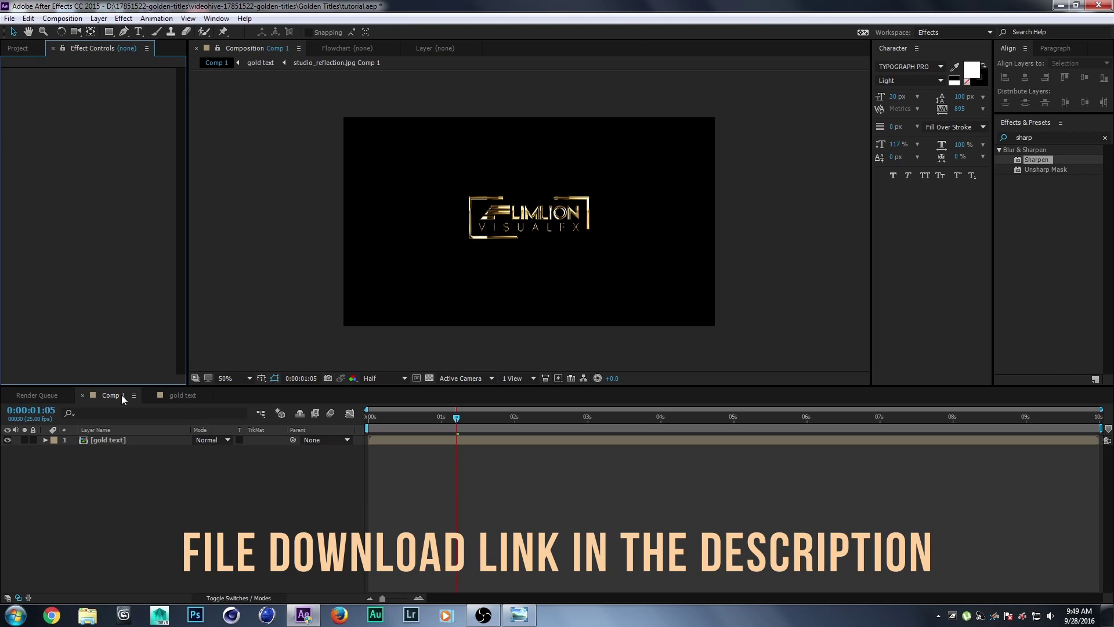
{"action": "left_click", "coordinate": [22, 49]}
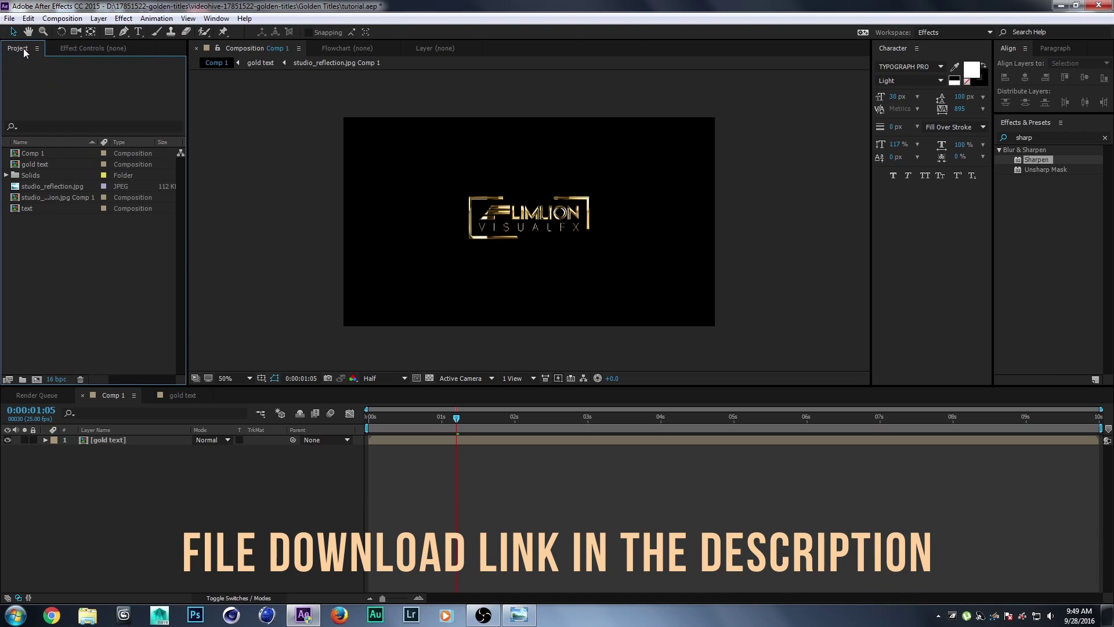
{"action": "right_click", "coordinate": [49, 255]}
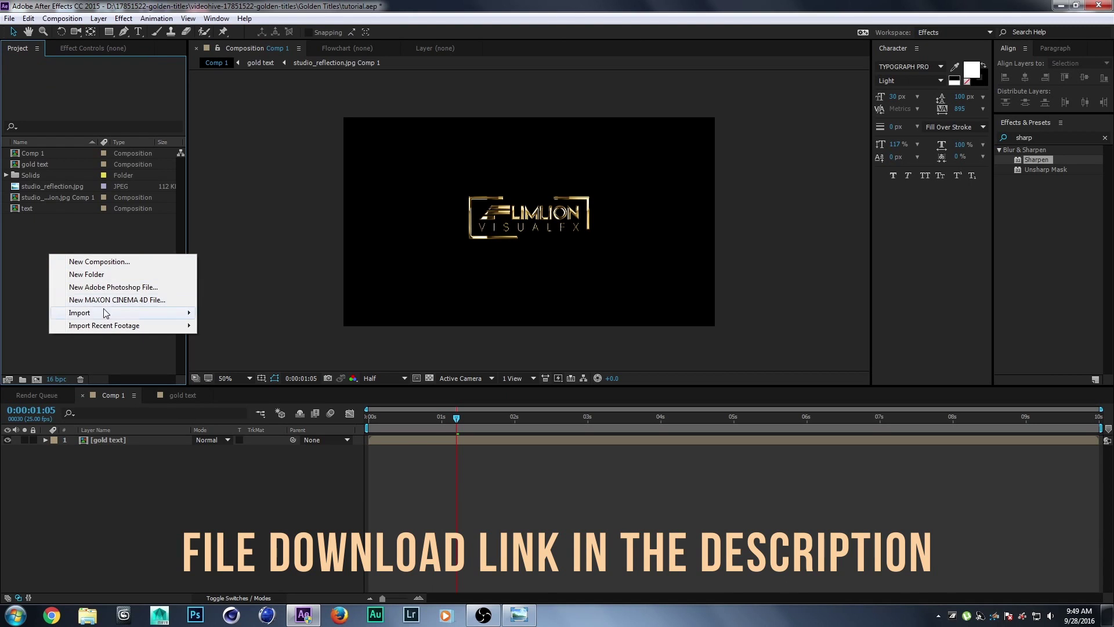
{"action": "mouse_move", "coordinate": [146, 314]}
{"action": "left_click", "coordinate": [232, 312]}
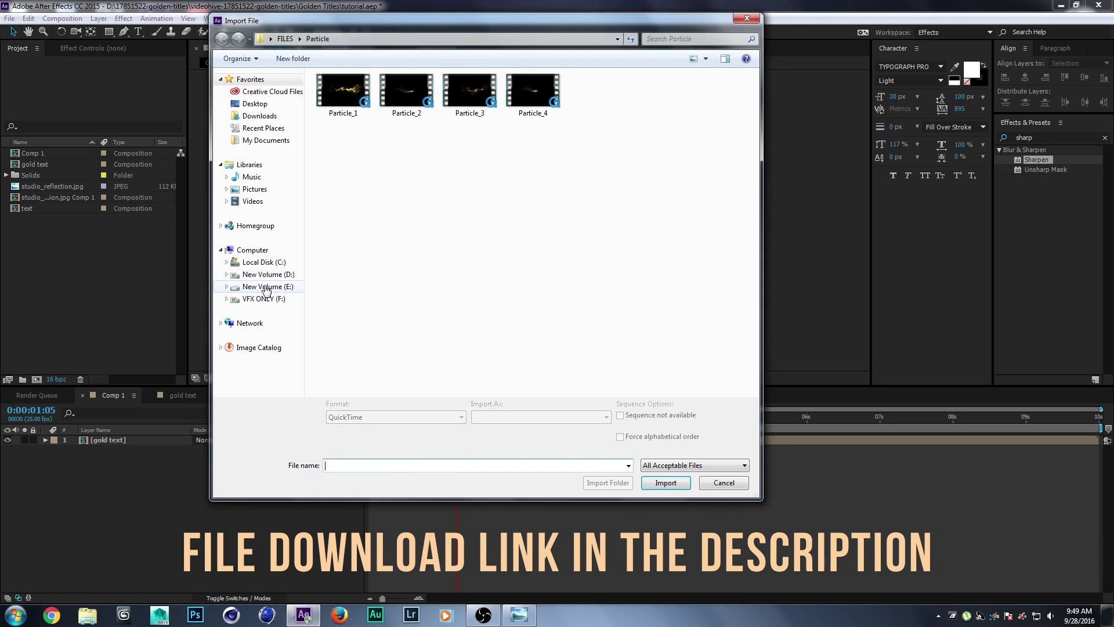
Step: Import Particle_1.mov through Particle_4.mov from the Particle folder
{"action": "left_click", "coordinate": [285, 38]}
{"action": "double_click", "coordinate": [341, 96]}
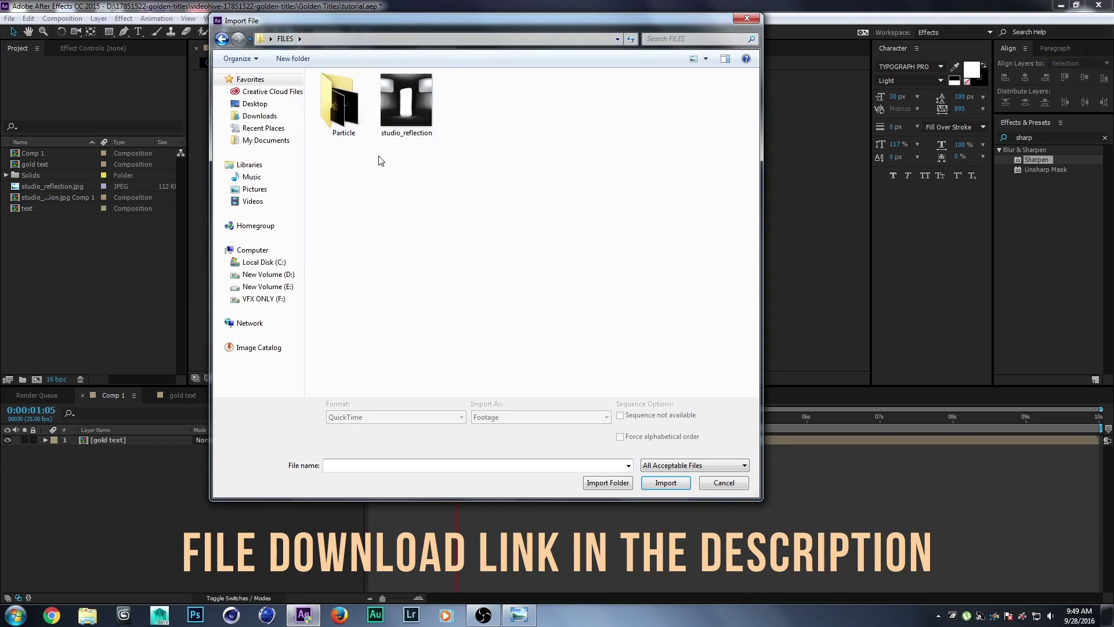
{"action": "left_click_drag", "start_coordinate": [526, 181], "coordinate": [317, 73]}
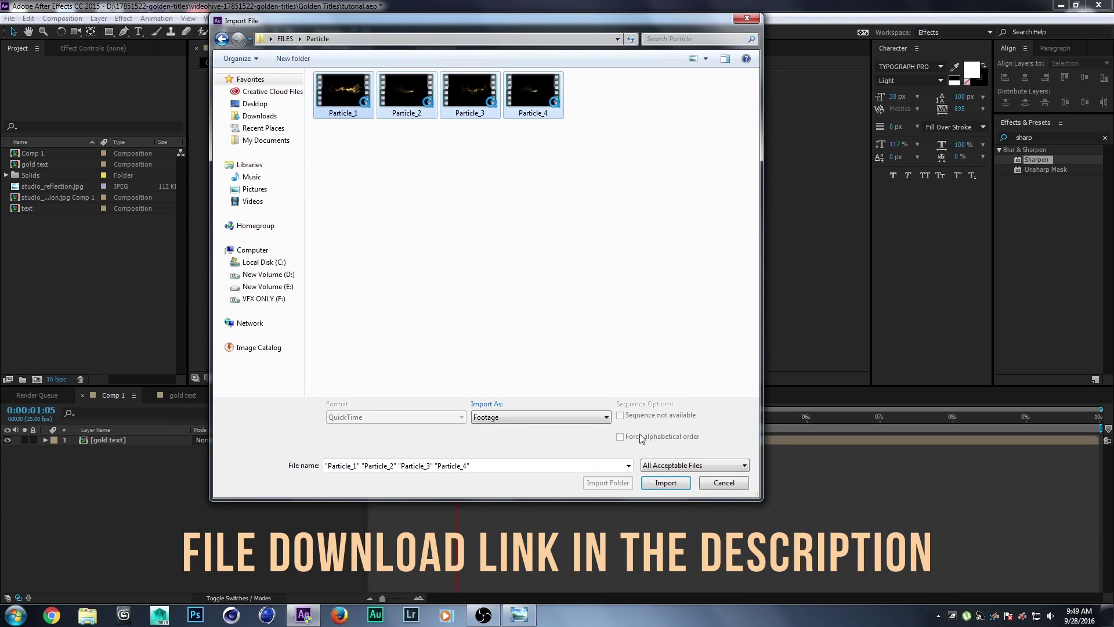
{"action": "left_click", "coordinate": [665, 483]}
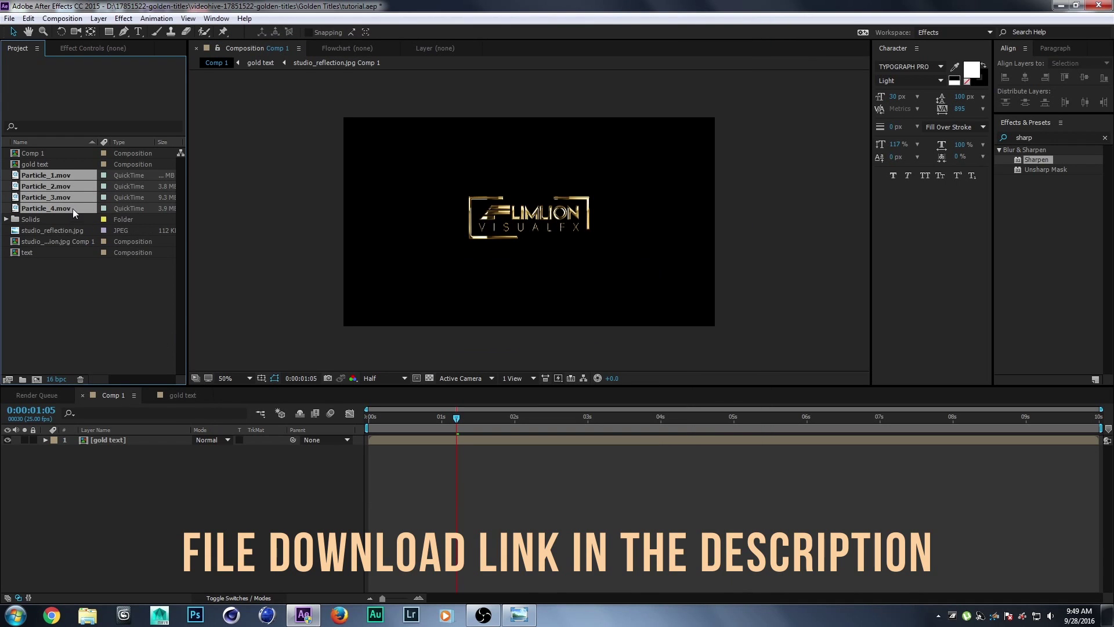
Step: Add the four Particle clips to Comp 1 and fit them to the comp frame
{"action": "left_click_drag", "start_coordinate": [68, 198], "coordinate": [109, 435]}
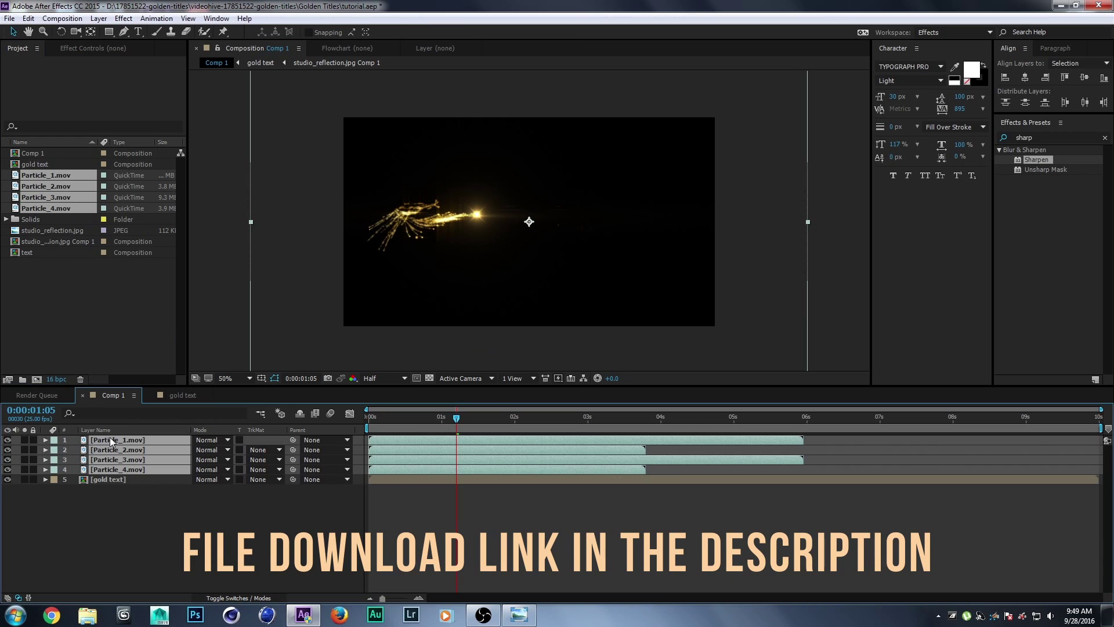
{"action": "left_click", "coordinate": [127, 520]}
{"action": "left_click", "coordinate": [124, 477]}
{"action": "left_click", "coordinate": [124, 469]}
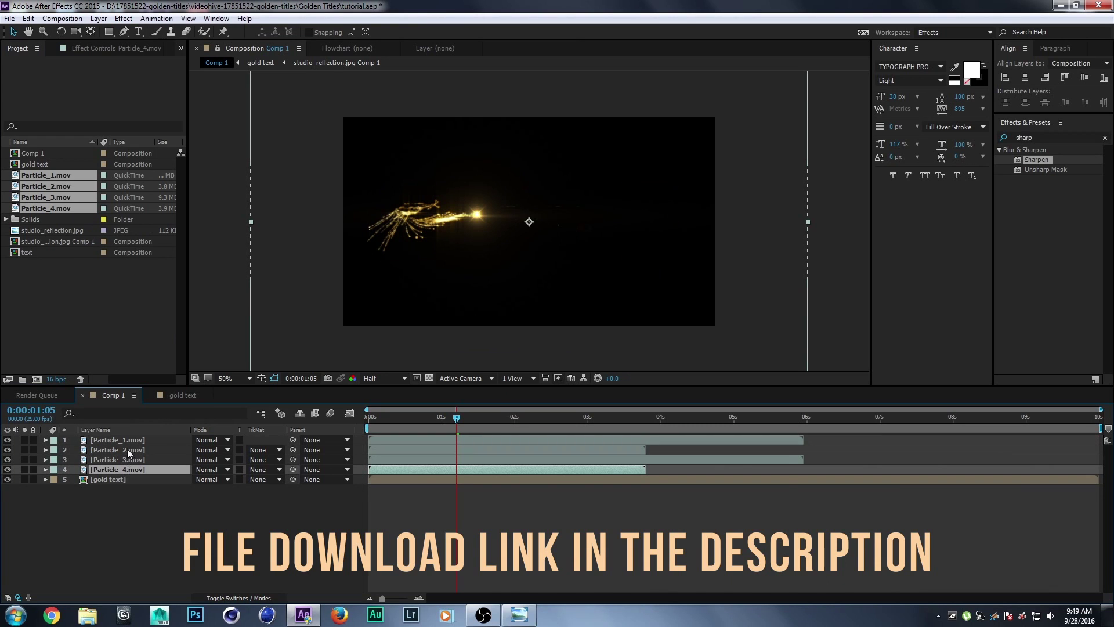
{"action": "left_click", "coordinate": [131, 440], "text": "shift"}
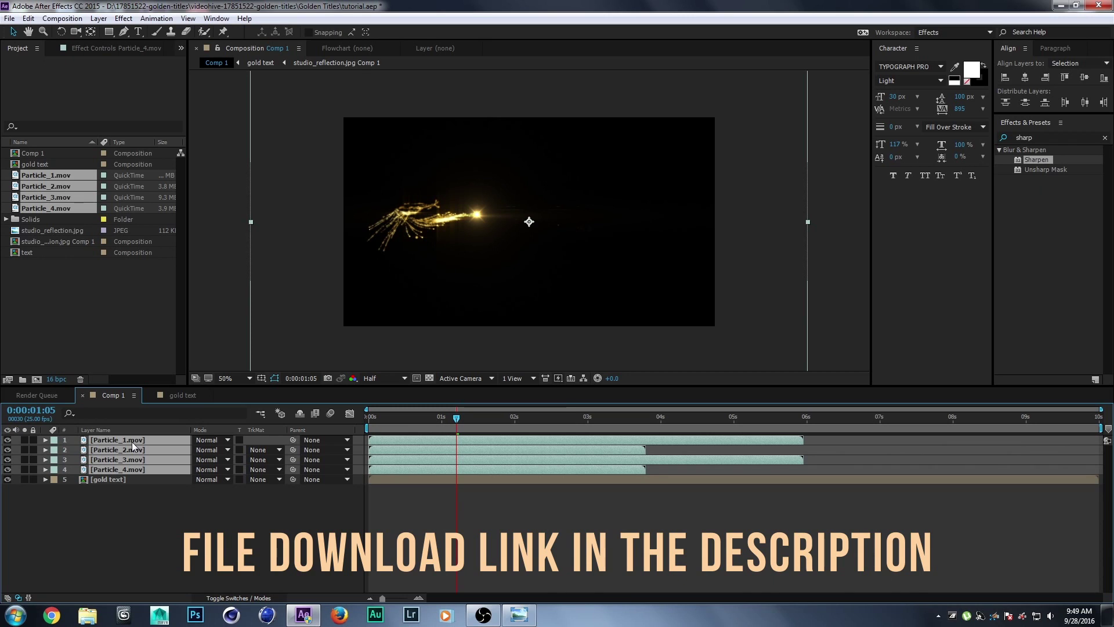
{"action": "key", "text": "ctrl+alt+f"}
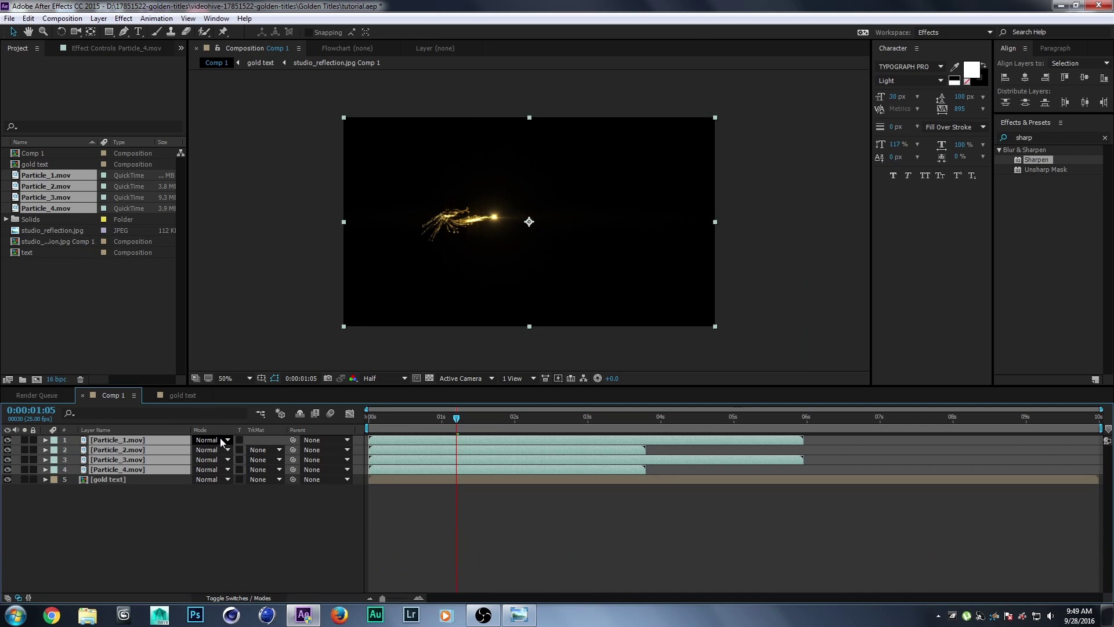
Step: Set the four particle layers to Add blending mode
{"action": "left_click", "coordinate": [220, 437]}
{"action": "left_click", "coordinate": [294, 213]}
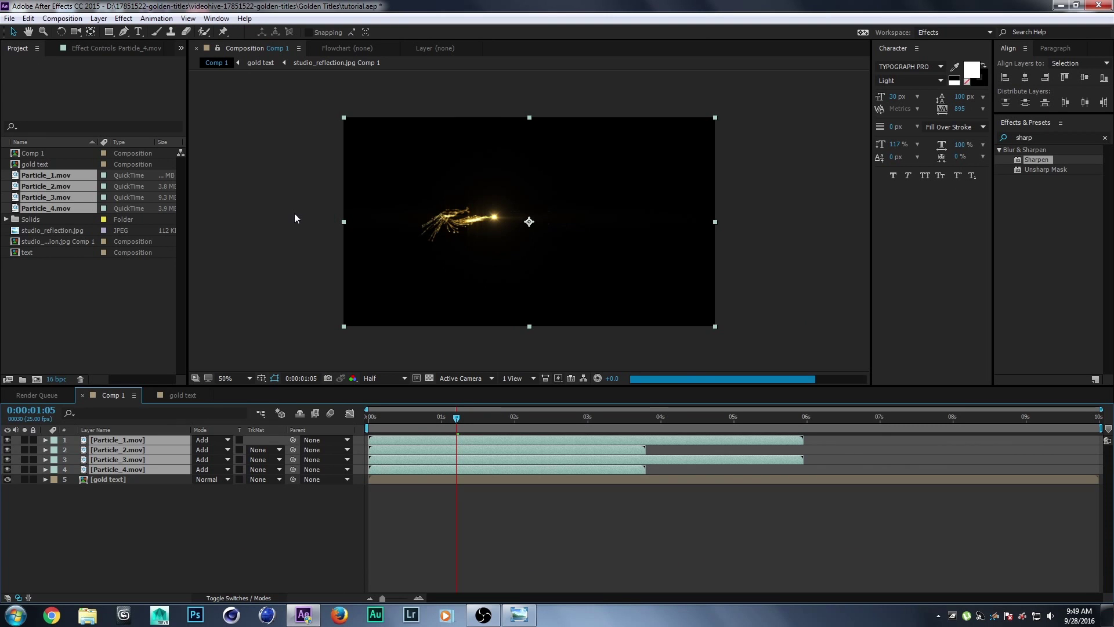
{"action": "key", "text": "period"}
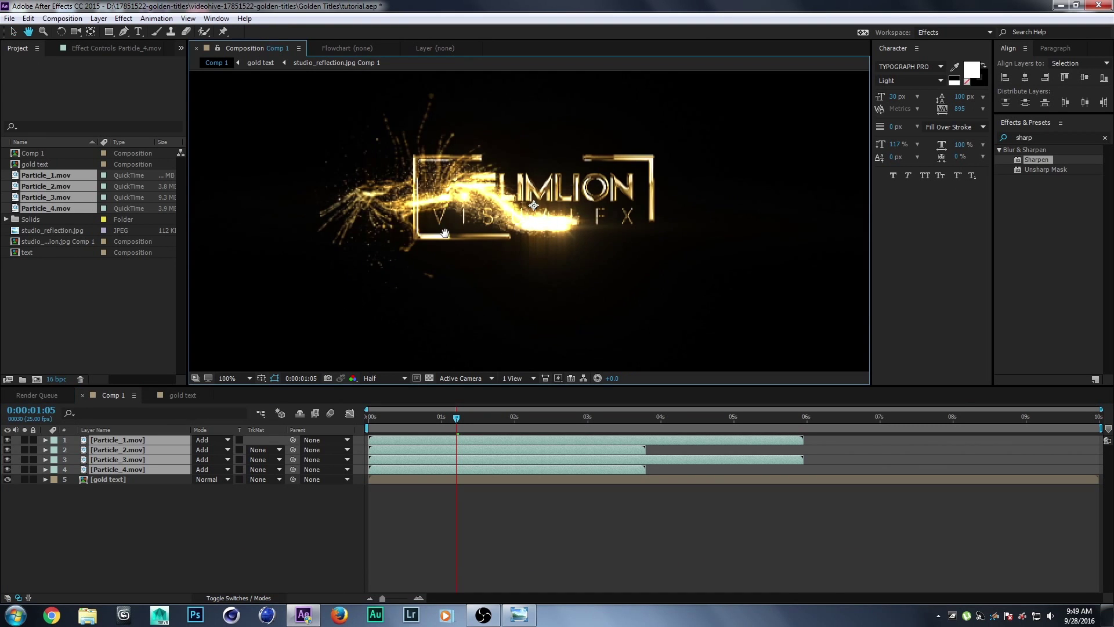
{"action": "key", "text": "comma"}
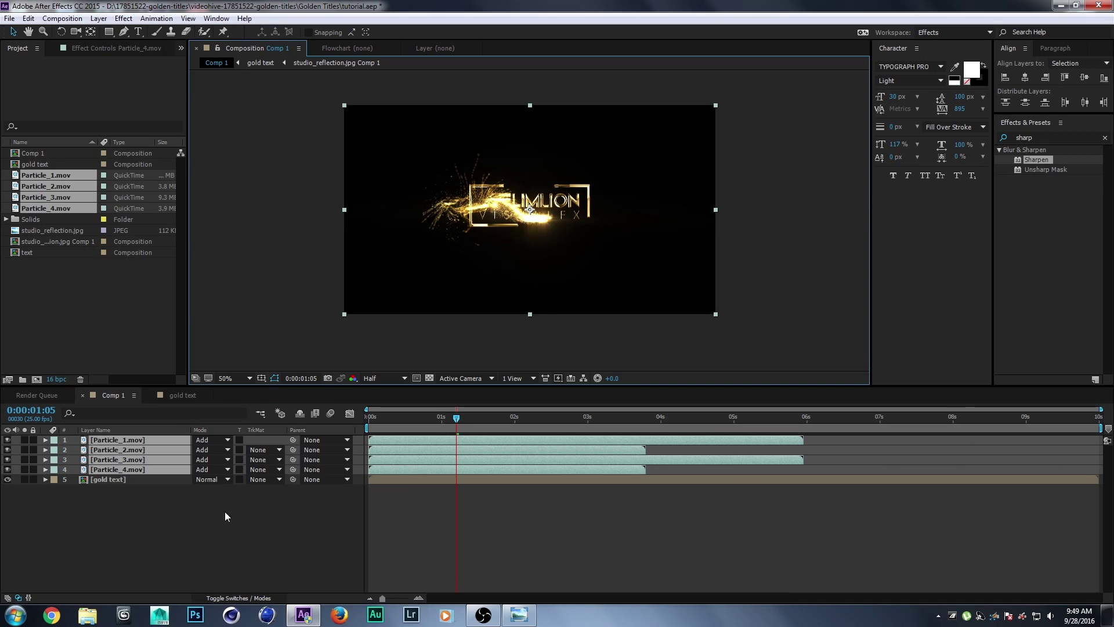
{"action": "left_click", "coordinate": [225, 510]}
{"action": "left_click", "coordinate": [158, 452]}
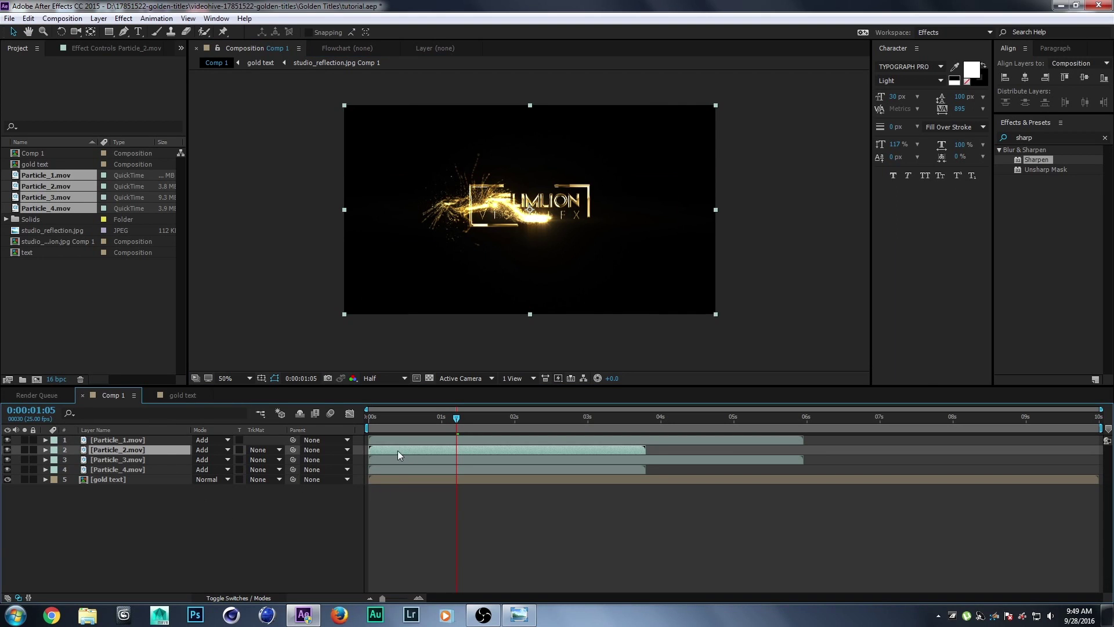
Step: Shift Particle_2 and Particle_4 a few frames later and play back the result
{"action": "left_click", "coordinate": [138, 468], "text": "shift"}
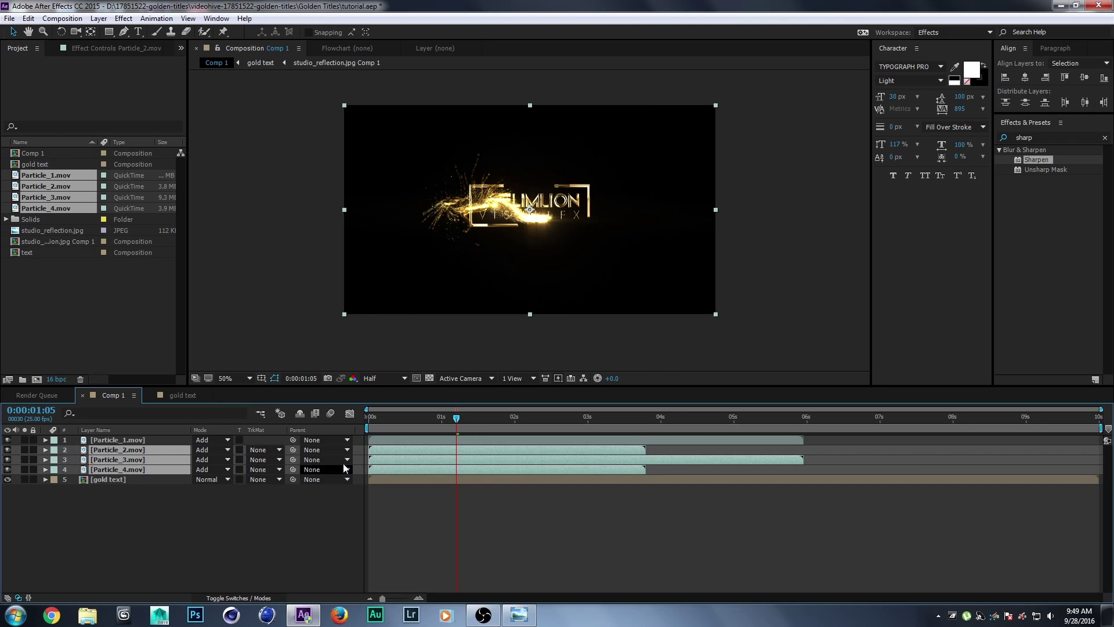
{"action": "left_click", "coordinate": [137, 468]}
{"action": "left_click", "coordinate": [144, 451], "text": "ctrl"}
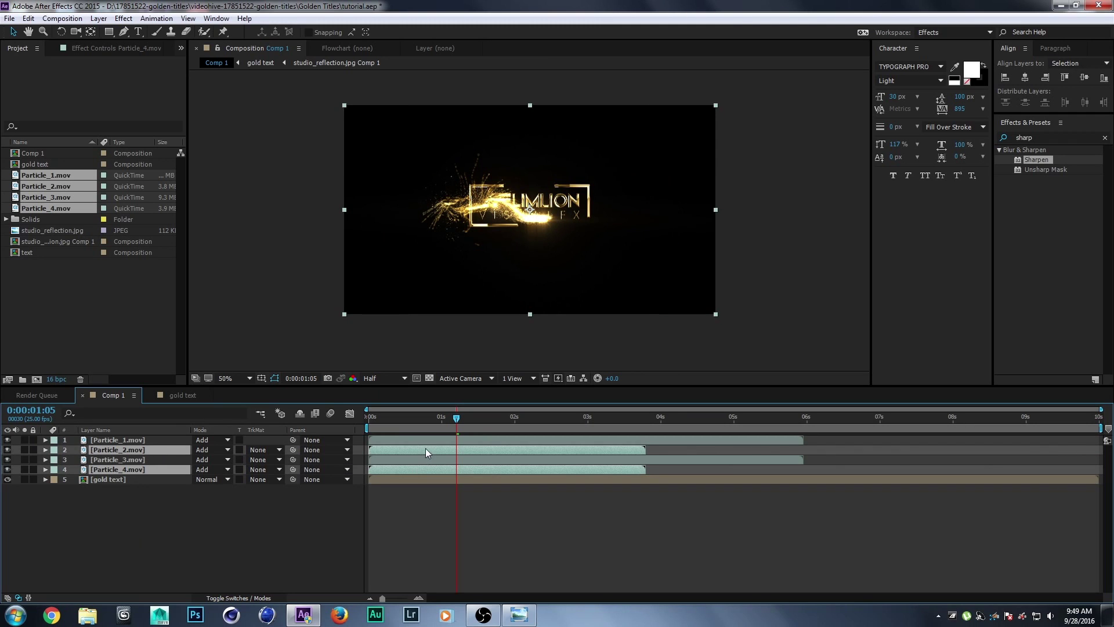
{"action": "mouse_move", "coordinate": [426, 448]}
{"action": "left_mouse_down"}
{"action": "mouse_move", "coordinate": [360, 422]}
{"action": "mouse_move", "coordinate": [565, 429]}
{"action": "mouse_move", "coordinate": [498, 441]}
{"action": "mouse_move", "coordinate": [382, 435]}
{"action": "mouse_move", "coordinate": [454, 426]}
{"action": "left_mouse_up"}
{"action": "key", "text": "space"}
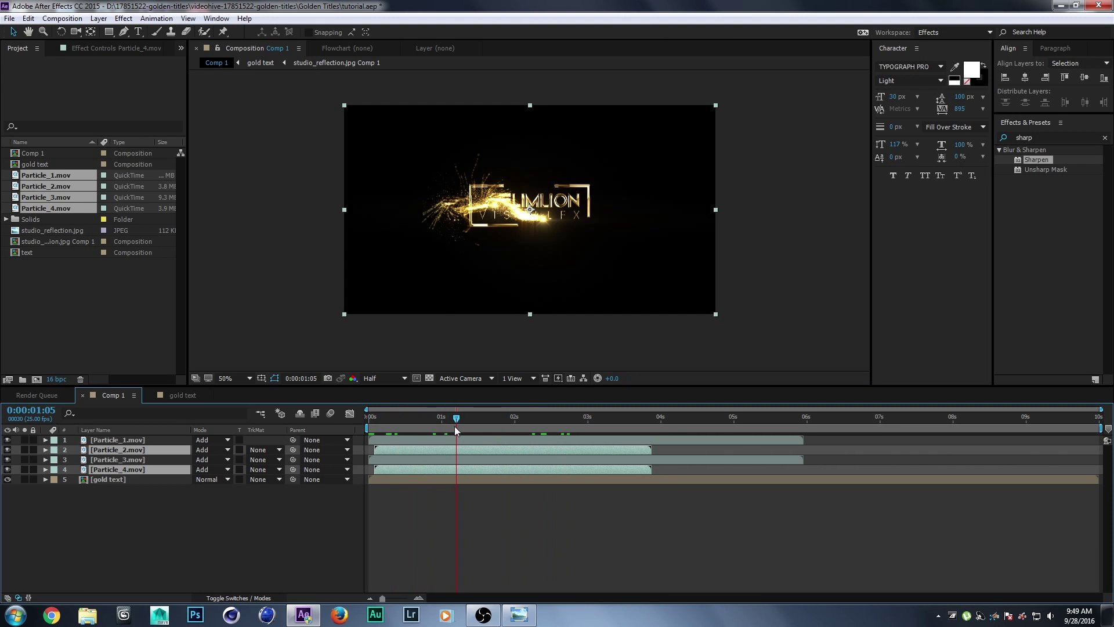
{"action": "left_click", "coordinate": [122, 580]}
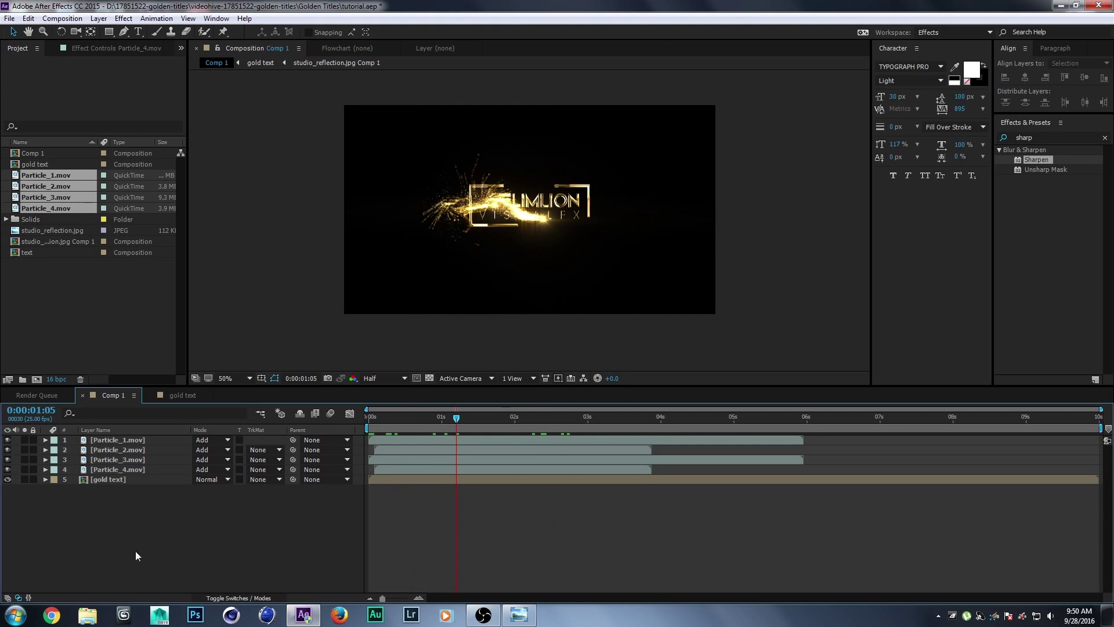
Step: Solo and unsolo Particle_4 to check its streak
{"action": "left_click", "coordinate": [403, 468]}
{"action": "left_click", "coordinate": [24, 469]}
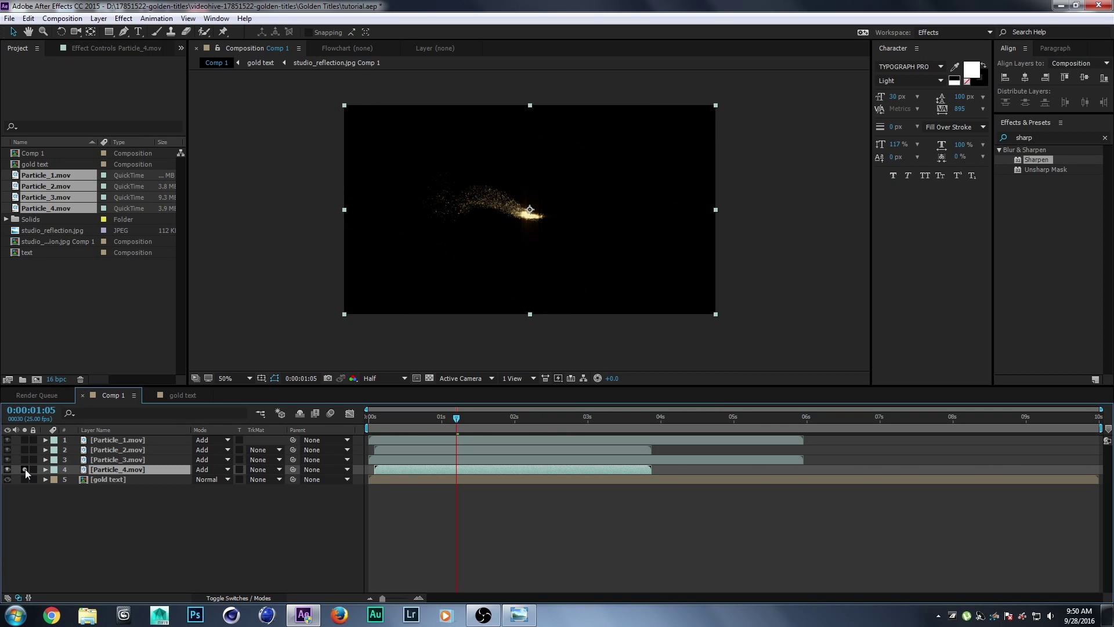
{"action": "left_click", "coordinate": [25, 469]}
{"action": "left_click", "coordinate": [136, 511]}
{"action": "left_click", "coordinate": [129, 471]}
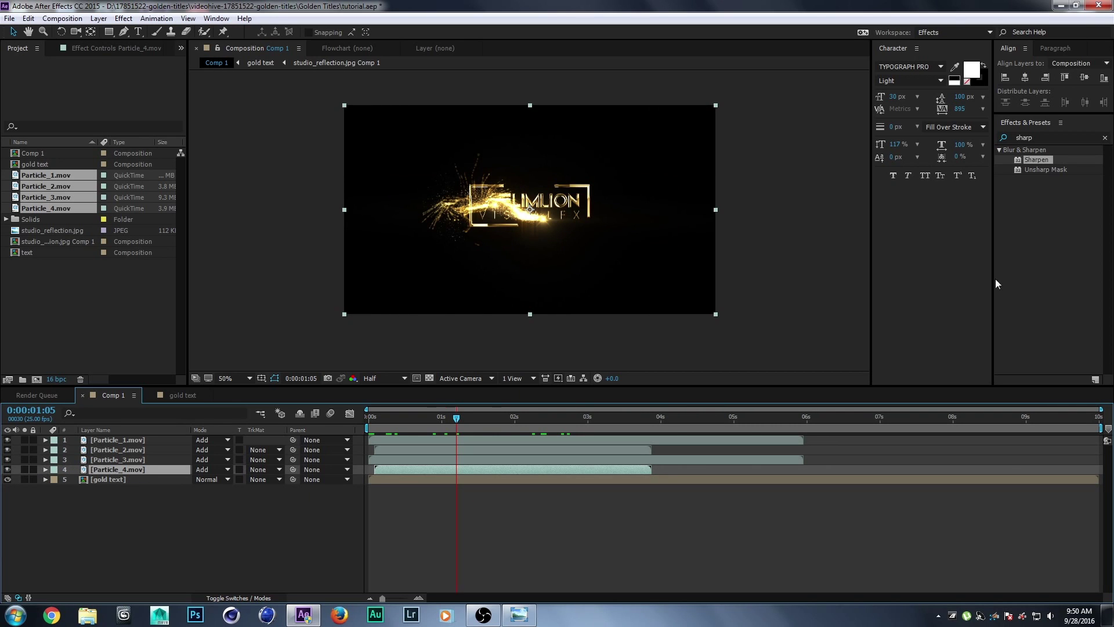
Step: Search Effects & Presets for 'sharp'
{"action": "left_click", "coordinate": [1050, 137]}
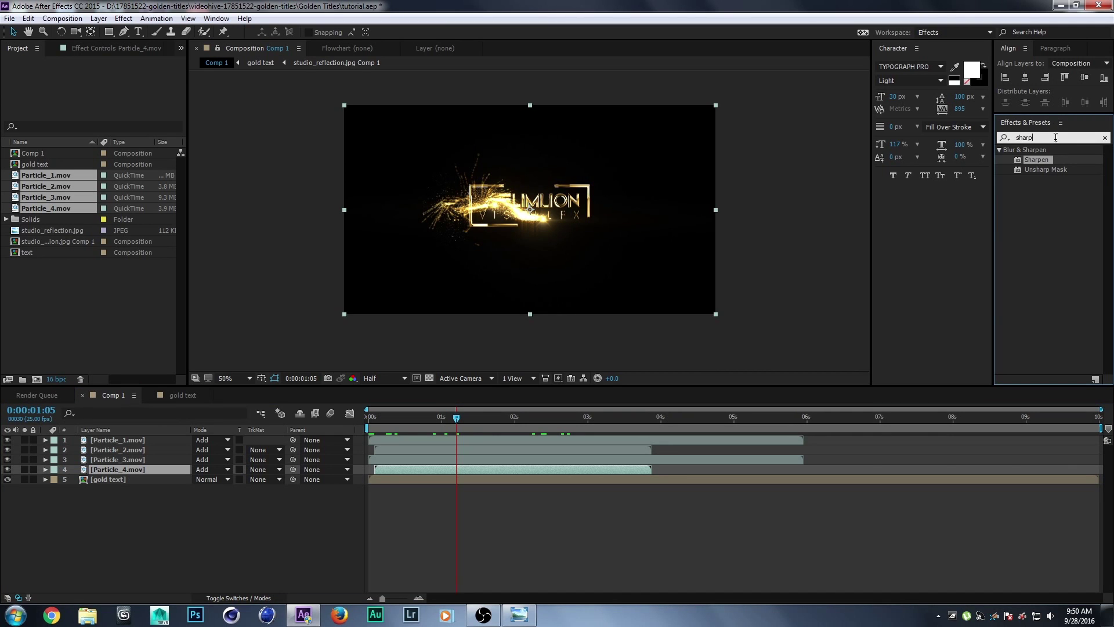
{"action": "key", "text": "Return"}
{"action": "type", "text": "shar"}
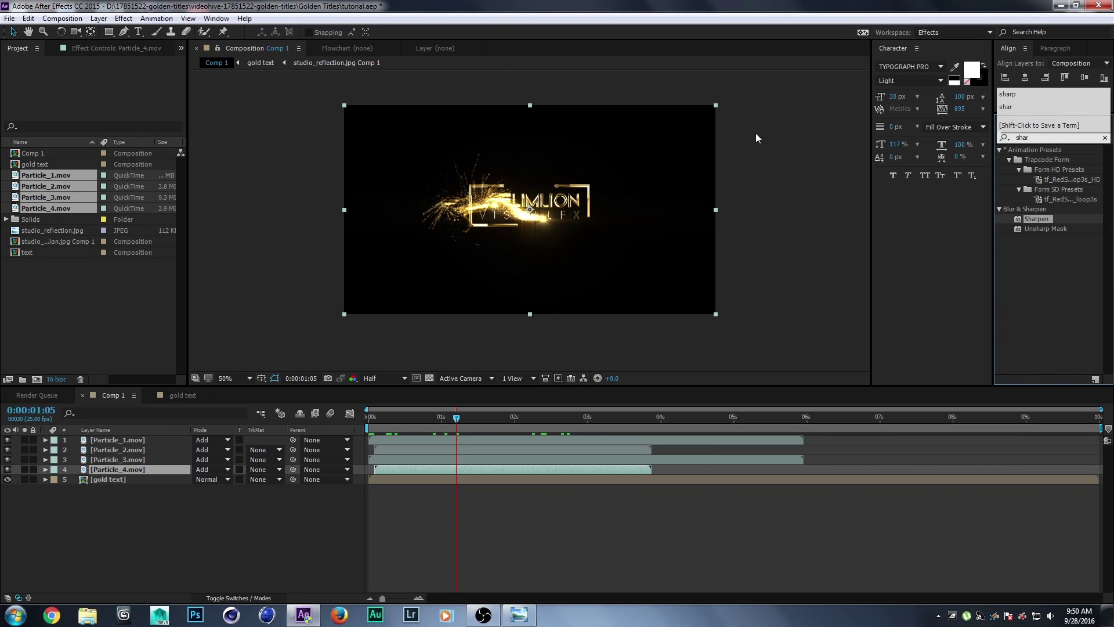
{"action": "type", "text": "p"}
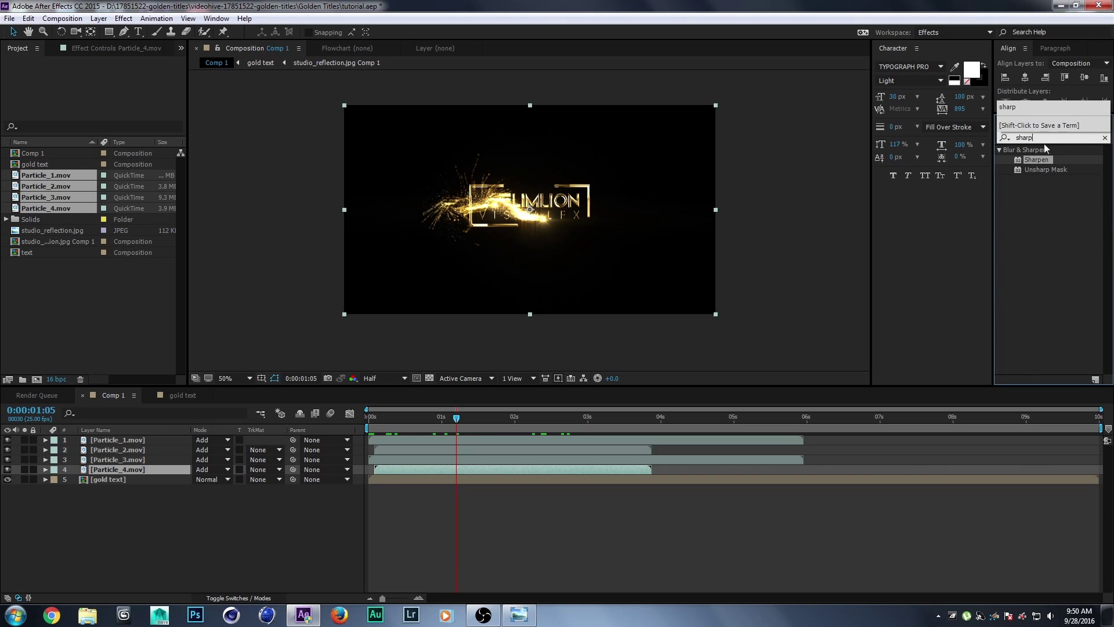
Step: Apply the Sharpen effect to Particle_4.mov with a Sharpen Amount of 200
{"action": "left_click_drag", "start_coordinate": [1036, 160], "coordinate": [122, 470]}
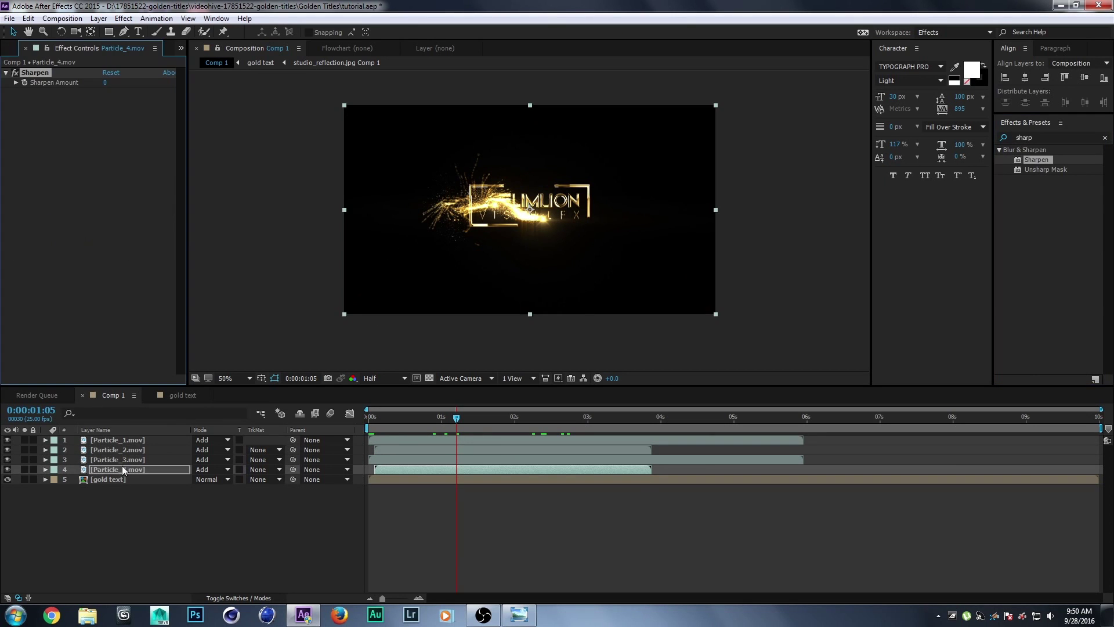
{"action": "left_click", "coordinate": [105, 82]}
{"action": "key", "text": "Return"}
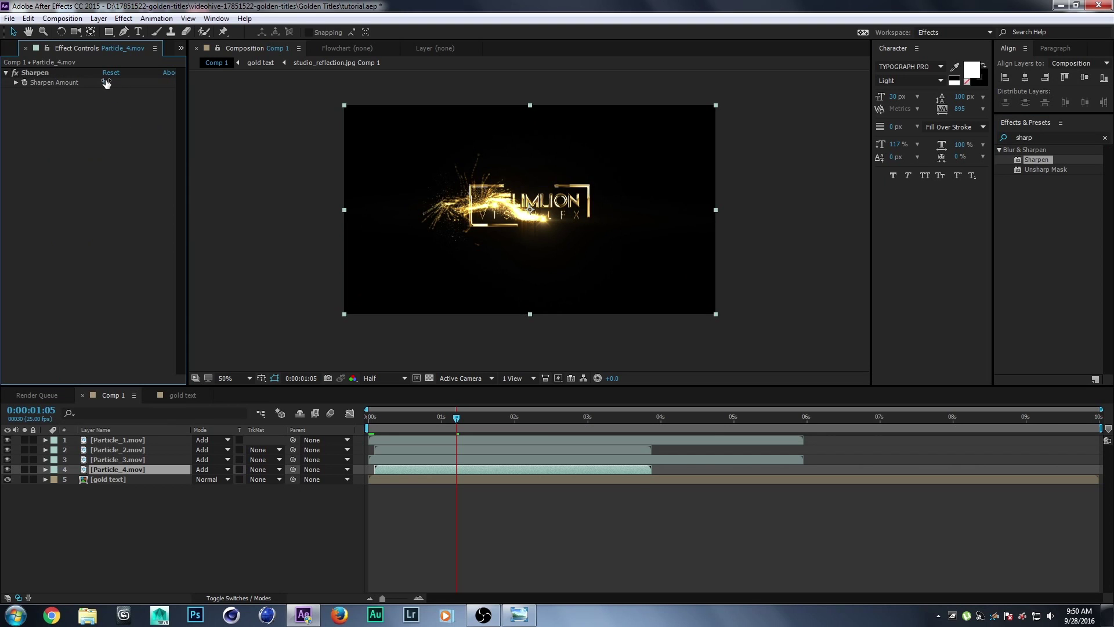
{"action": "left_click_drag", "start_coordinate": [106, 82], "coordinate": [232, 86]}
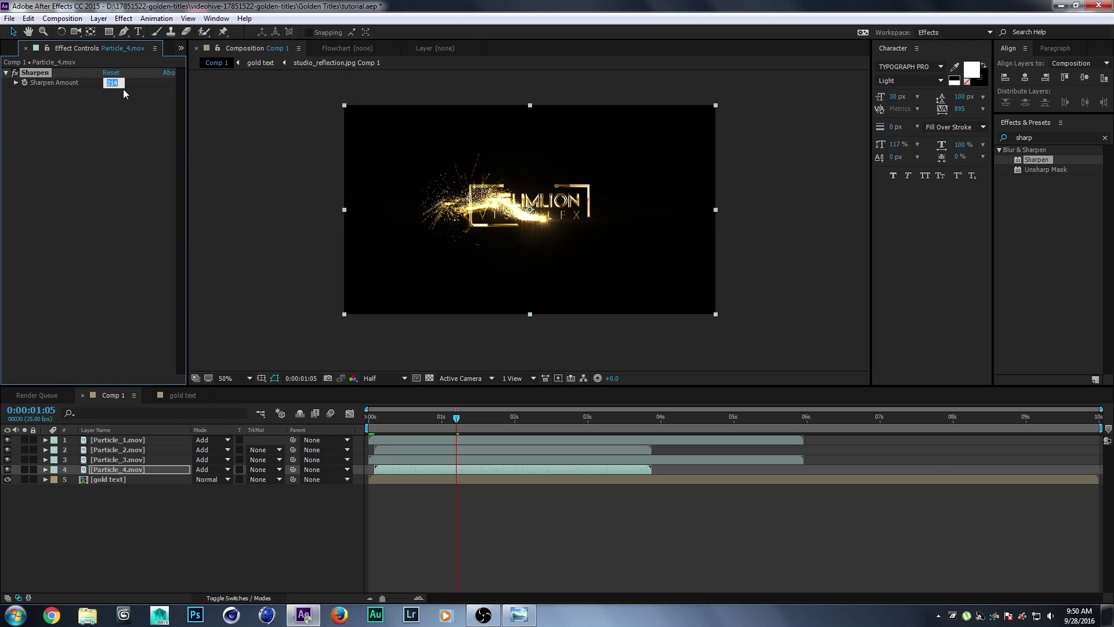
{"action": "type", "text": "200"}
Step: Scrub and play back the animation to check the sharpened gold streak
{"action": "left_click_drag", "start_coordinate": [464, 426], "coordinate": [565, 383]}
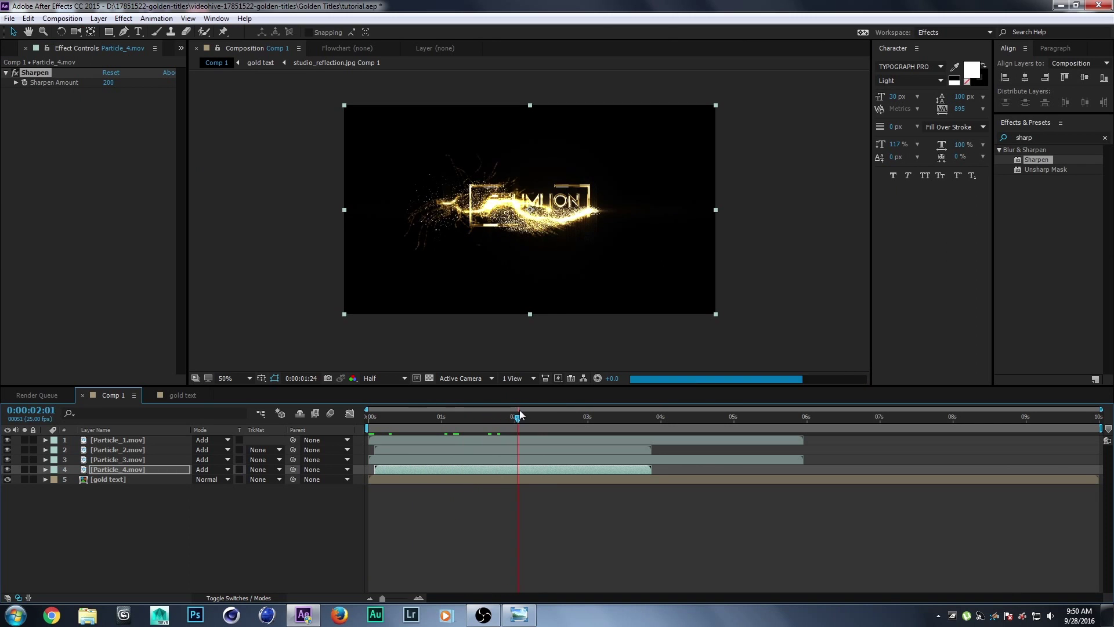
{"action": "key", "text": "space"}
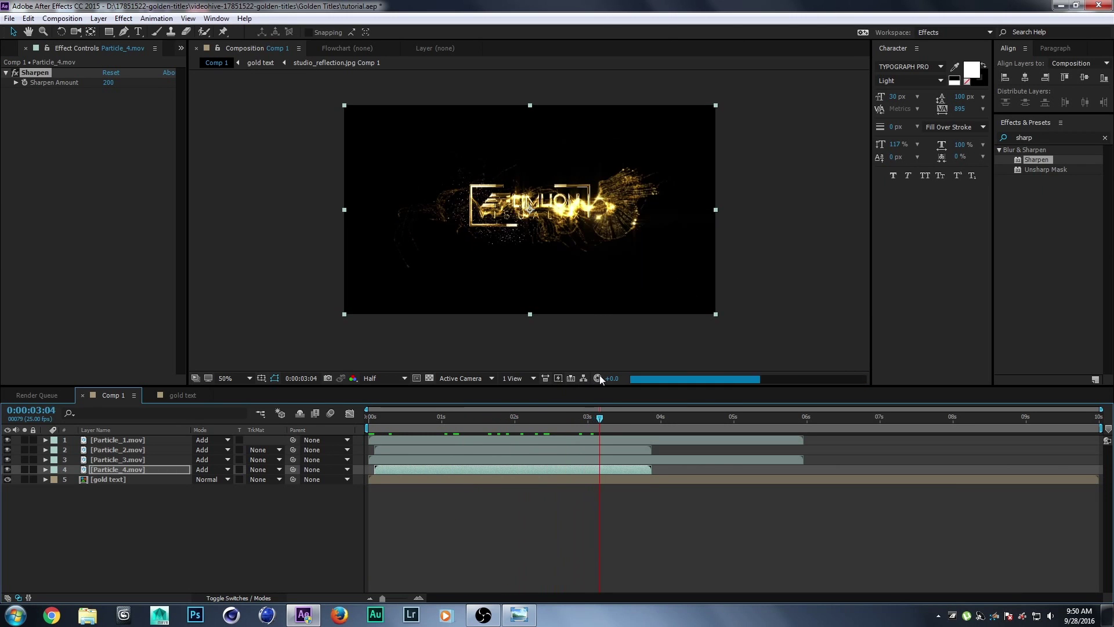
{"action": "mouse_move", "coordinate": [468, 394]}
{"action": "left_mouse_down"}
{"action": "mouse_move", "coordinate": [412, 395]}
{"action": "mouse_move", "coordinate": [587, 388]}
{"action": "mouse_move", "coordinate": [514, 405]}
{"action": "mouse_move", "coordinate": [522, 408]}
{"action": "left_mouse_up"}
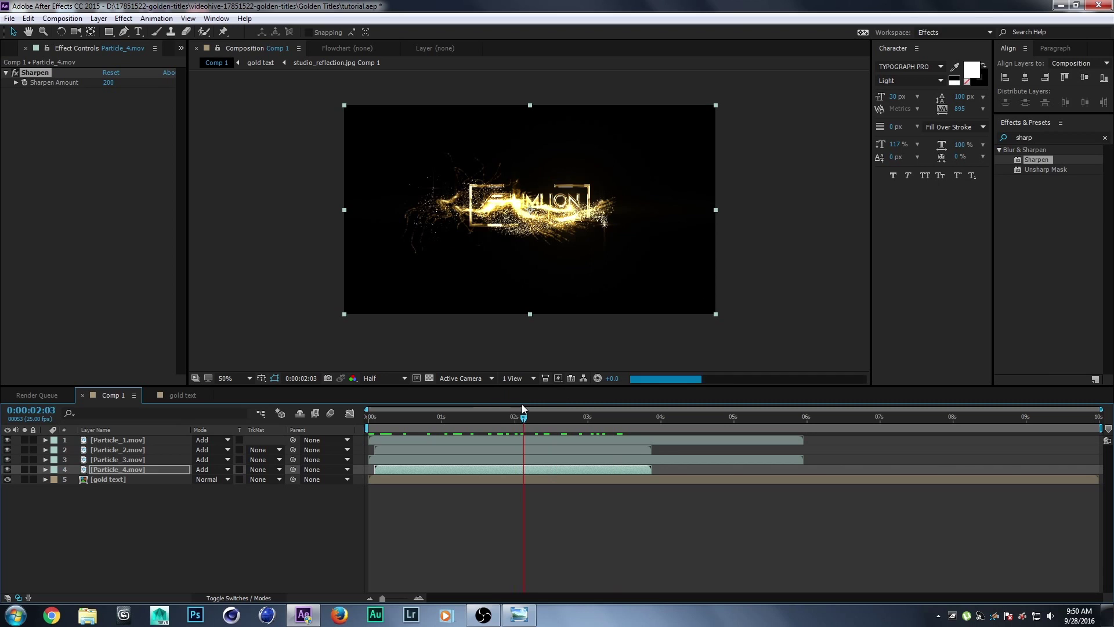
Step: With no layers selected, draw a curved Pen path sweeping across the logo
{"action": "left_click", "coordinate": [129, 524]}
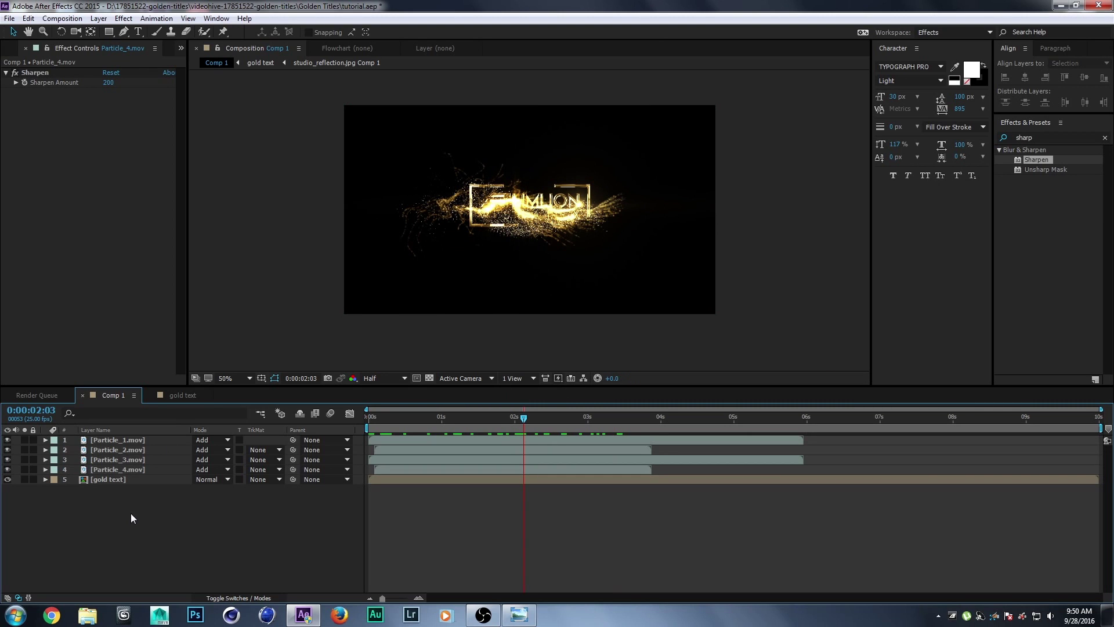
{"action": "left_click", "coordinate": [123, 31]}
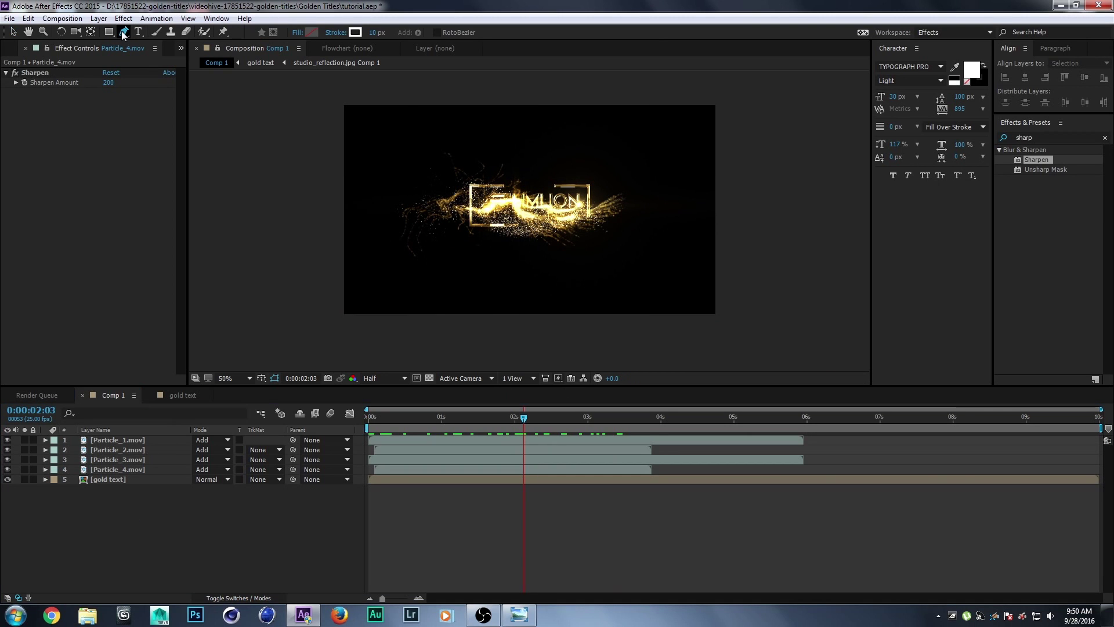
{"action": "left_click", "coordinate": [427, 202]}
{"action": "left_click_drag", "start_coordinate": [499, 203], "coordinate": [522, 189]}
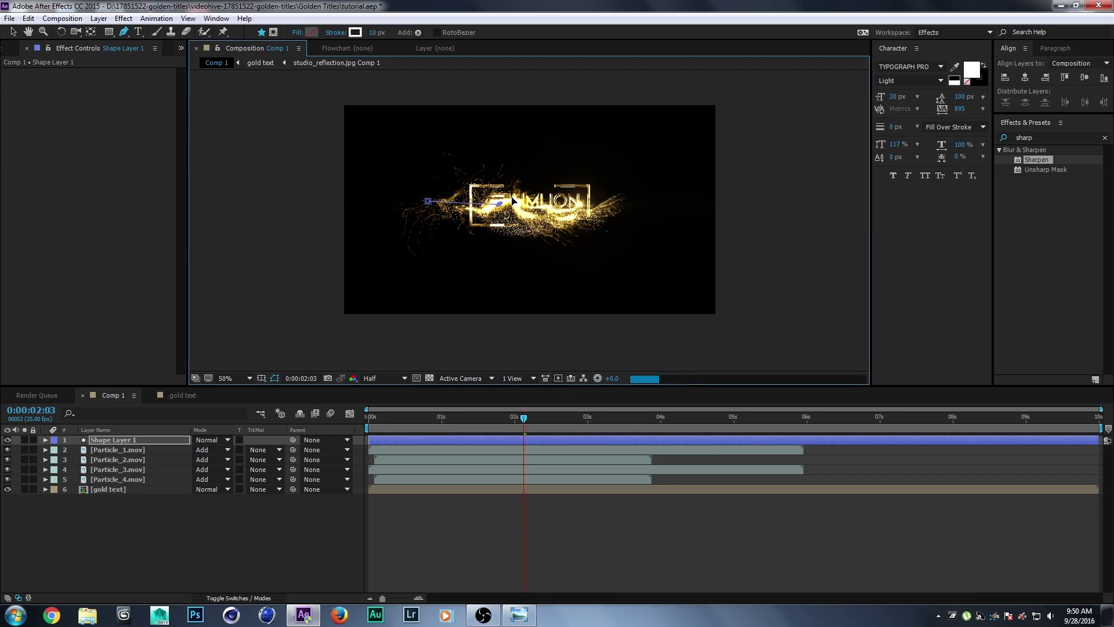
{"action": "left_click", "coordinate": [565, 217]}
{"action": "left_click_drag", "start_coordinate": [612, 222], "coordinate": [621, 195]}
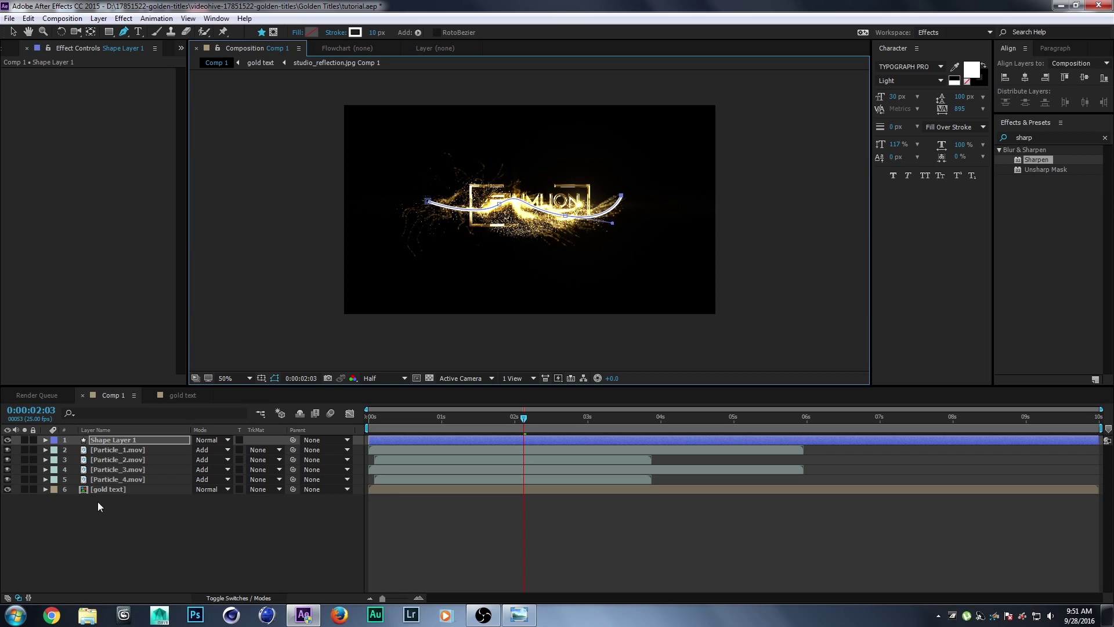
Step: Expand Shape Layer 1 > Contents > Shape 1 to show the Stroke 1 settings
{"action": "left_click", "coordinate": [45, 440]}
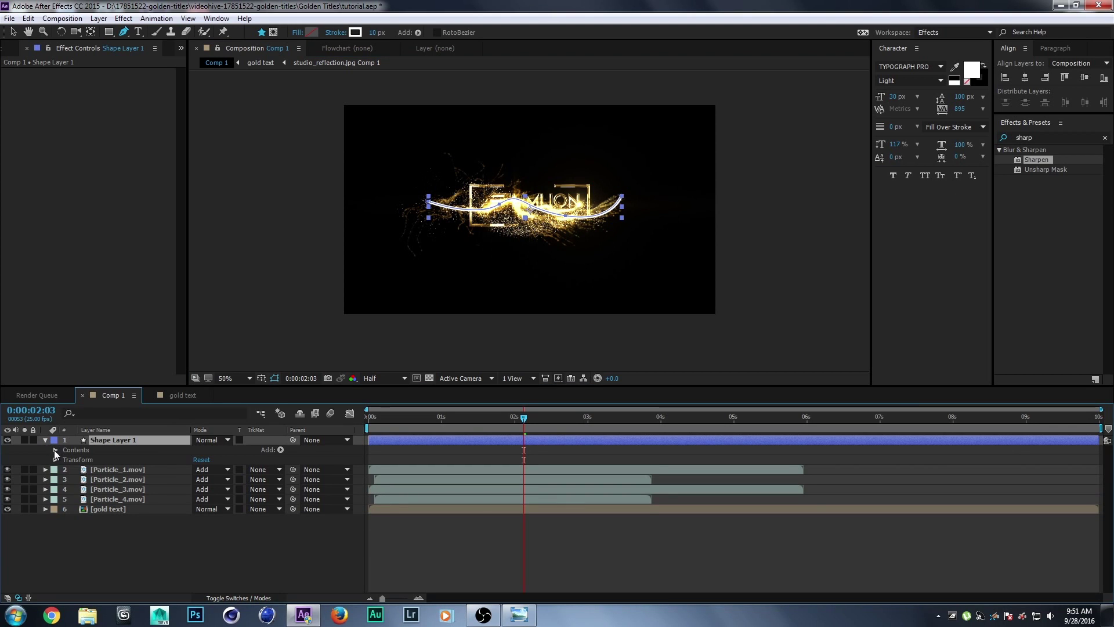
{"action": "left_click", "coordinate": [55, 450]}
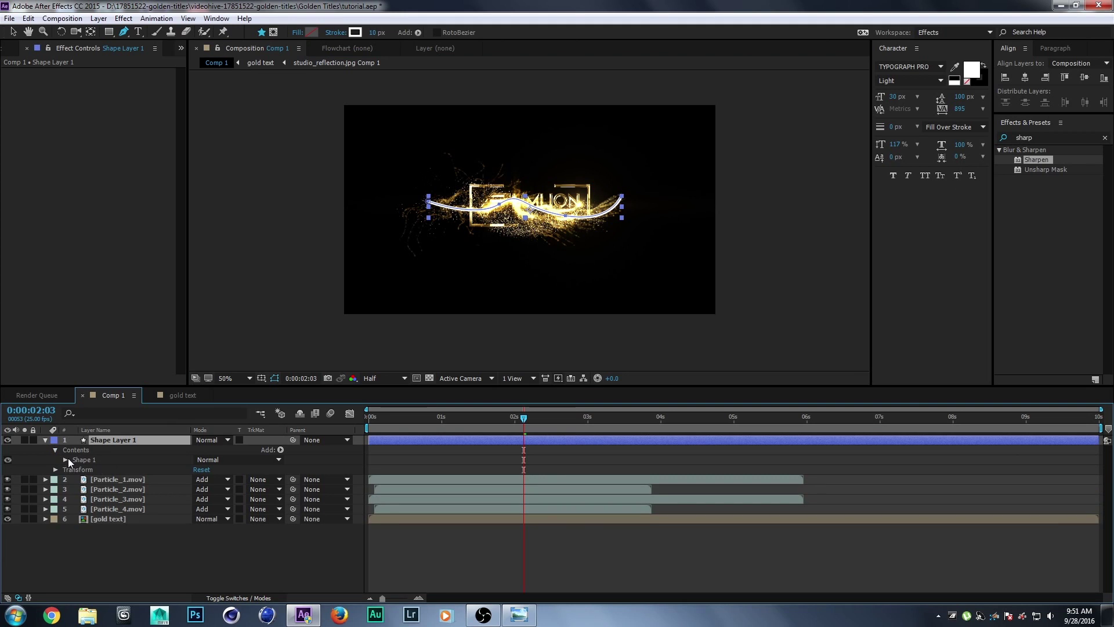
{"action": "left_click", "coordinate": [66, 459]}
{"action": "left_click", "coordinate": [75, 479]}
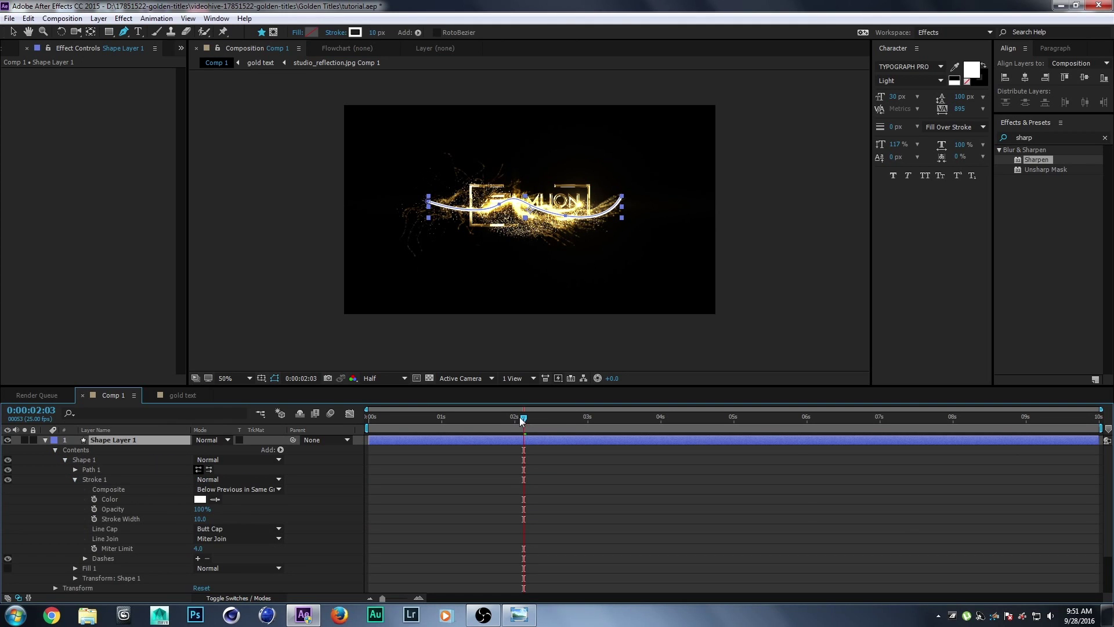
Step: Keyframe Shape Layer 1's Stroke Width from 10 at 0 s to 215 at 3 s
{"action": "key", "text": "Home"}
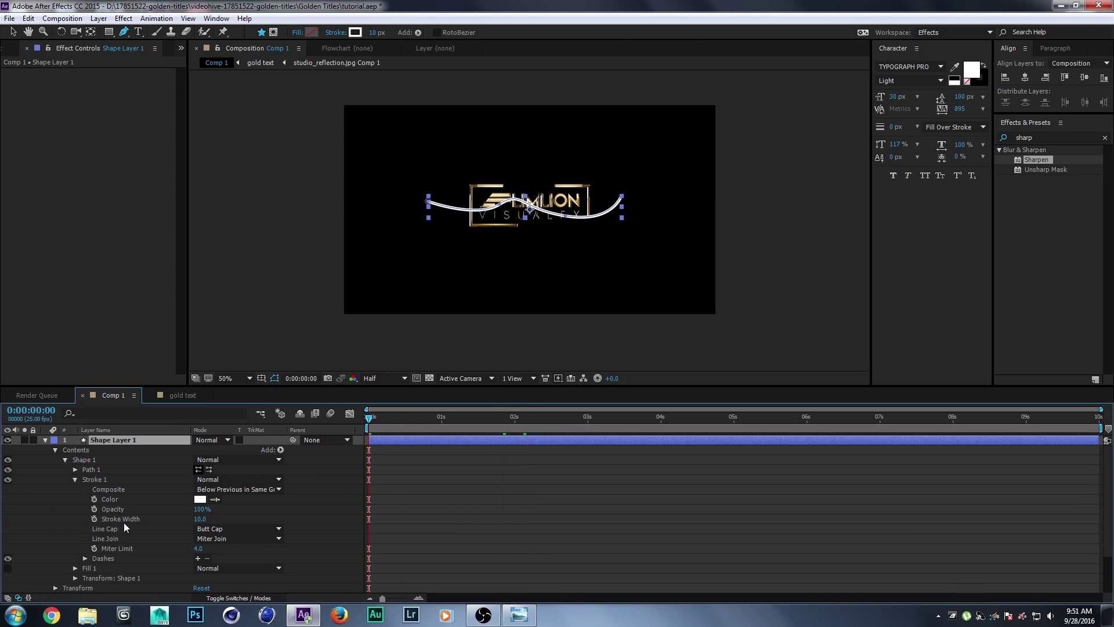
{"action": "left_click", "coordinate": [94, 519]}
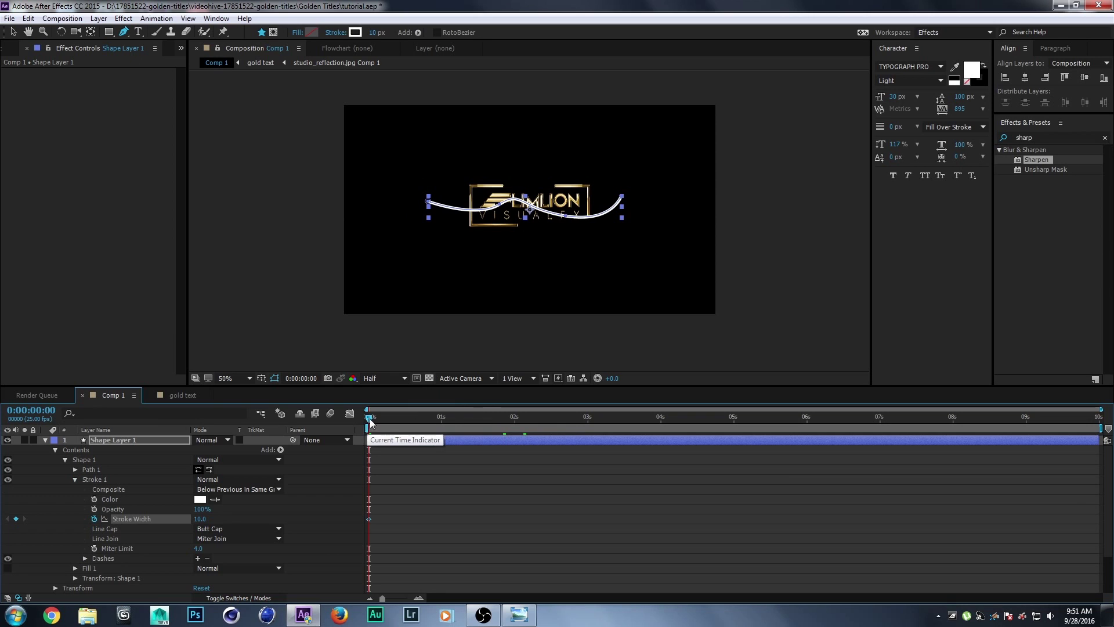
{"action": "left_click_drag", "start_coordinate": [369, 419], "coordinate": [588, 418]}
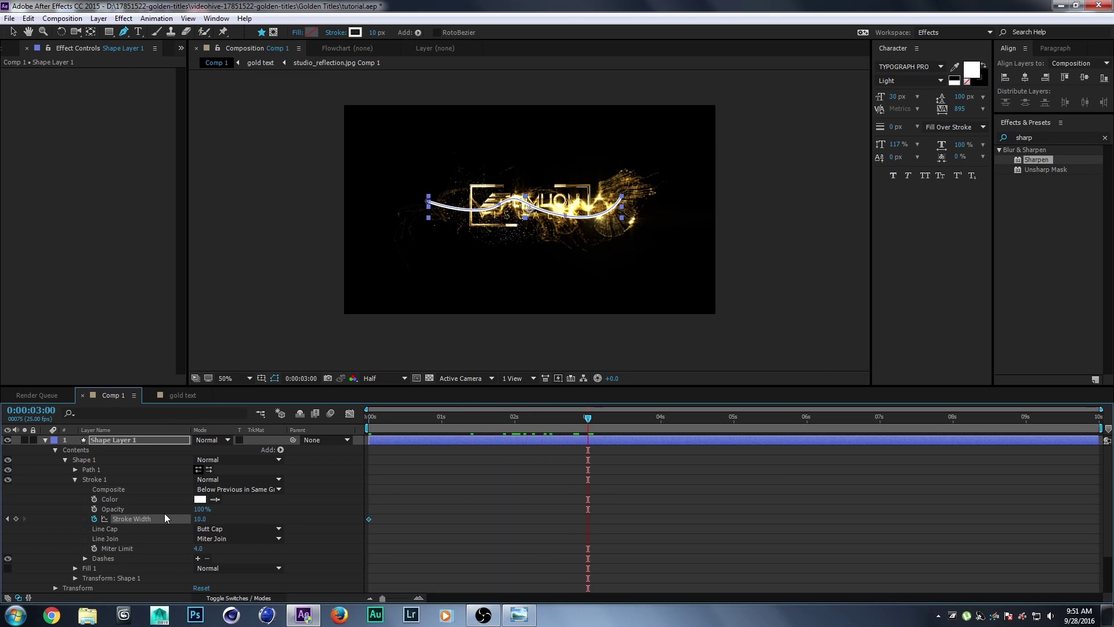
{"action": "left_click_drag", "start_coordinate": [217, 518], "coordinate": [306, 508]}
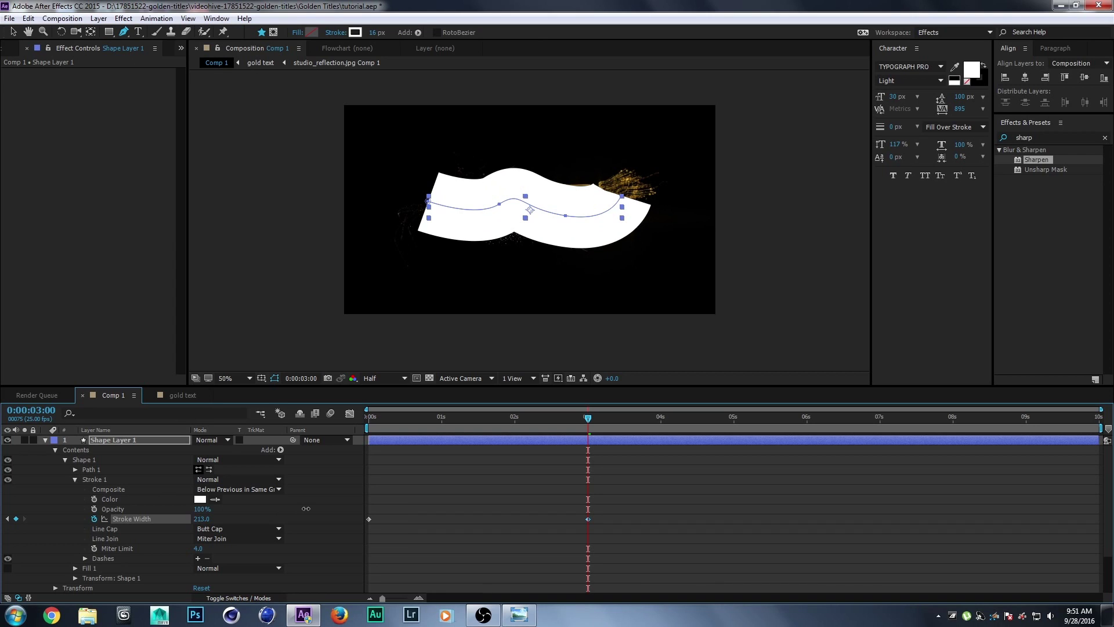
{"action": "left_click", "coordinate": [201, 518]}
{"action": "type", "text": "1"}
{"action": "type", "text": "2"}
{"action": "type", "text": "15"}
{"action": "key", "text": "Return"}
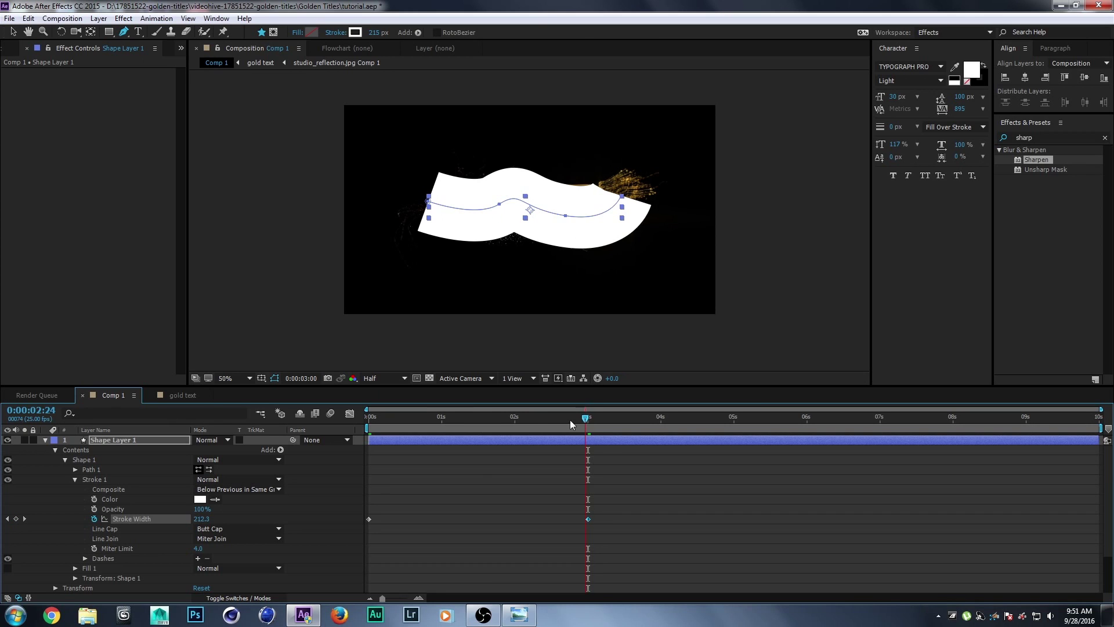
{"action": "mouse_move", "coordinate": [569, 419]}
{"action": "left_mouse_down"}
{"action": "mouse_move", "coordinate": [353, 419]}
{"action": "mouse_move", "coordinate": [587, 420]}
{"action": "left_mouse_up"}
Step: Add Trim Paths to Shape Layer 1 and reveal its properties at the first frame
{"action": "left_click", "coordinate": [280, 450]}
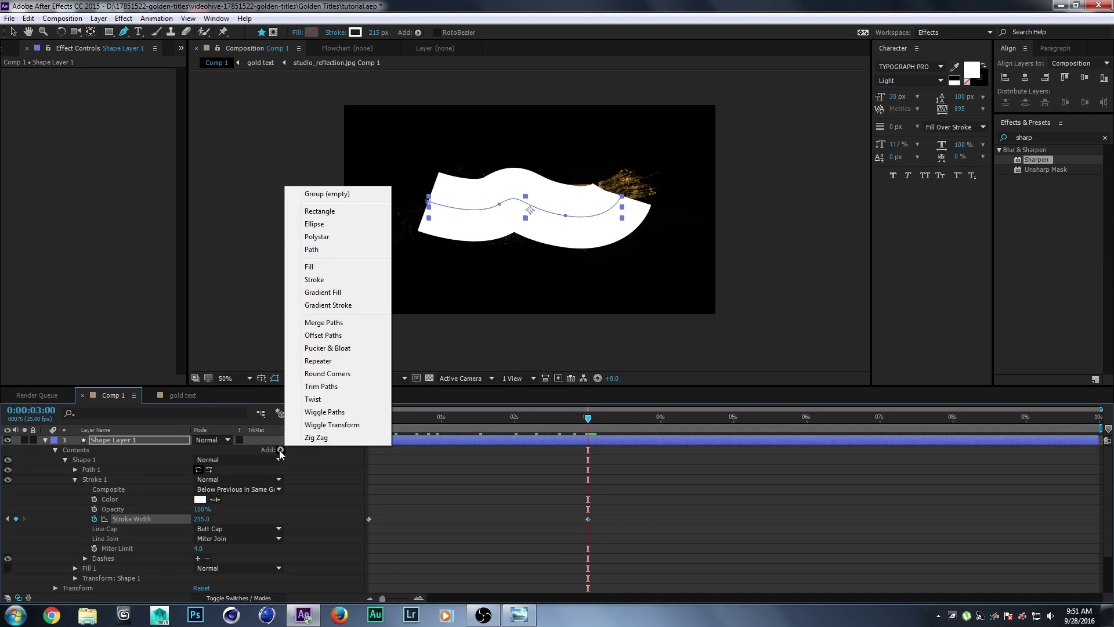
{"action": "left_click", "coordinate": [321, 386]}
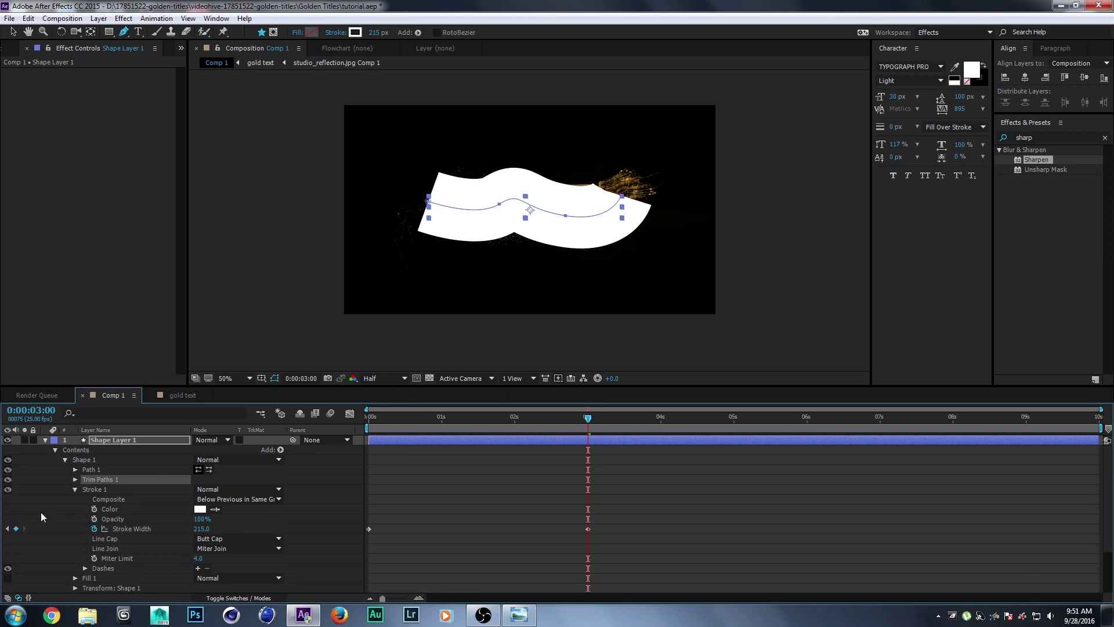
{"action": "left_click", "coordinate": [74, 479]}
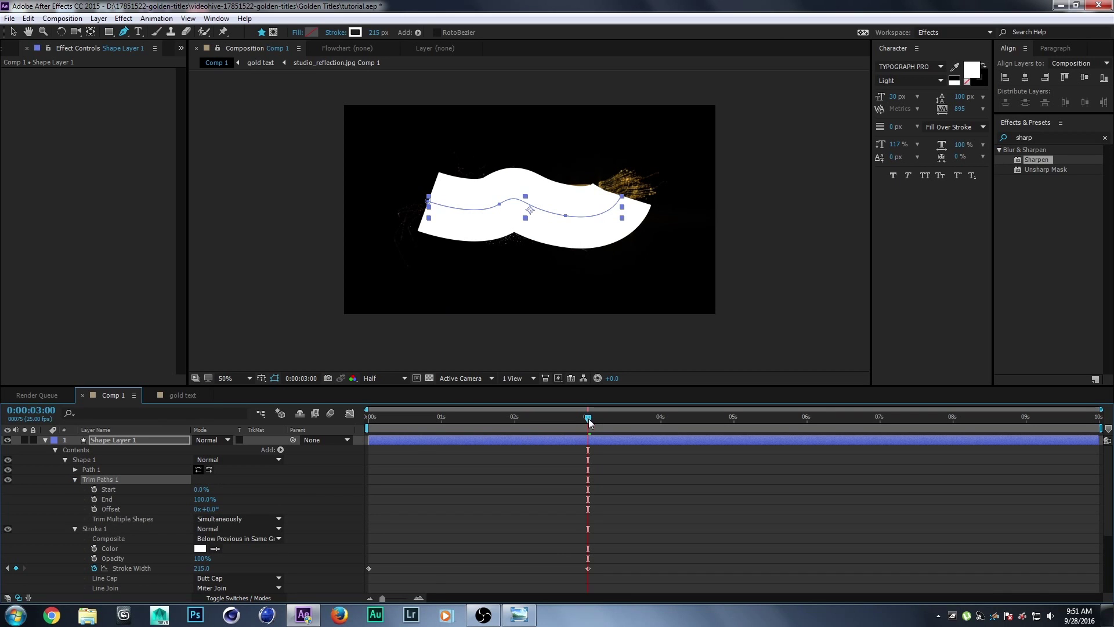
{"action": "left_click_drag", "start_coordinate": [588, 419], "coordinate": [347, 422]}
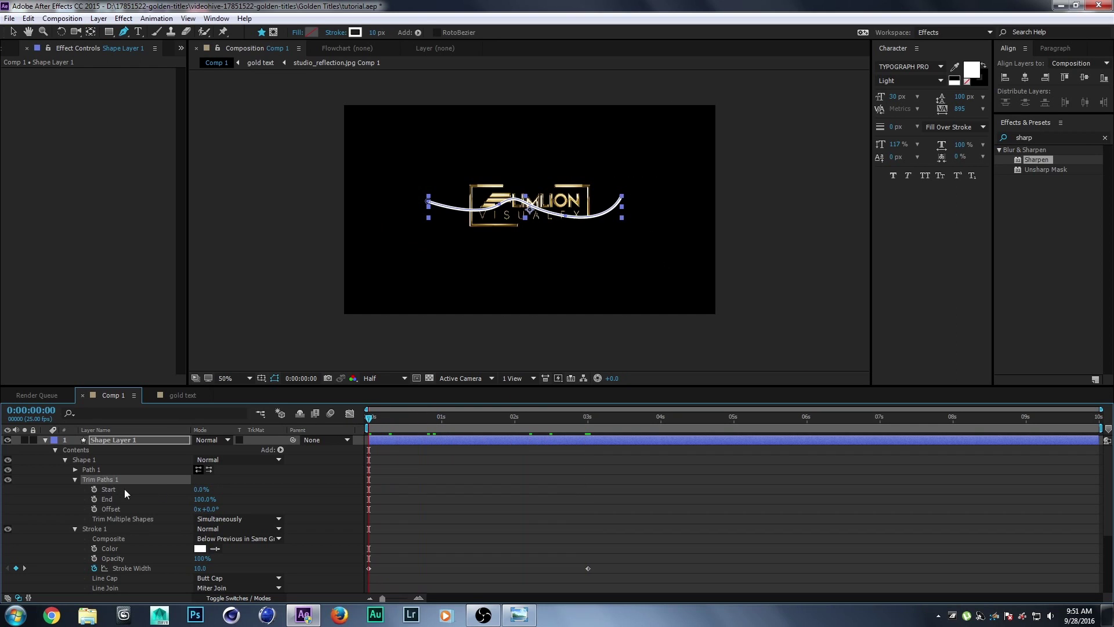
{"action": "left_click_drag", "start_coordinate": [201, 492], "coordinate": [200, 491]}
Step: Keyframe Trim Paths End from 0% at the start to 100% at 3 seconds
{"action": "left_click", "coordinate": [94, 498]}
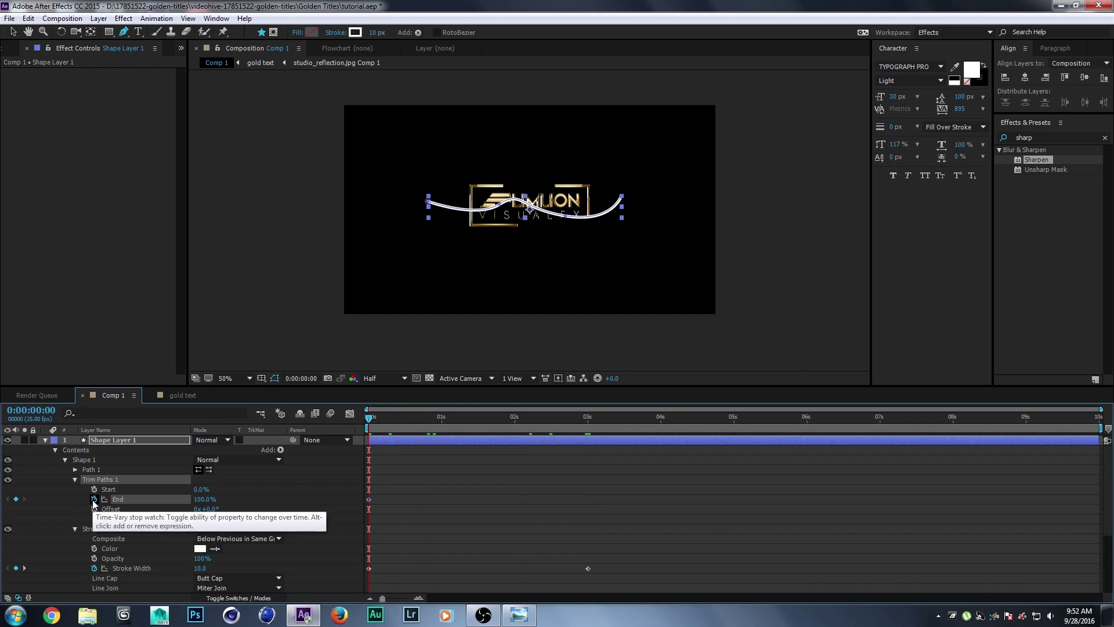
{"action": "left_click", "coordinate": [204, 498]}
{"action": "type", "text": "0"}
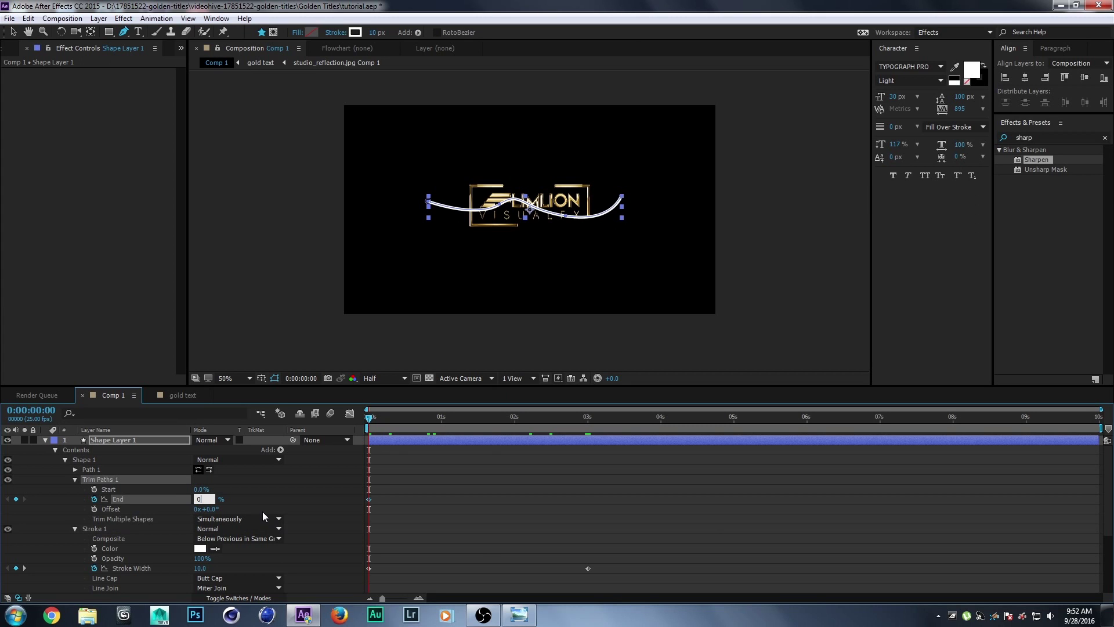
{"action": "key", "text": "Return"}
{"action": "left_click_drag", "start_coordinate": [367, 424], "coordinate": [588, 417]}
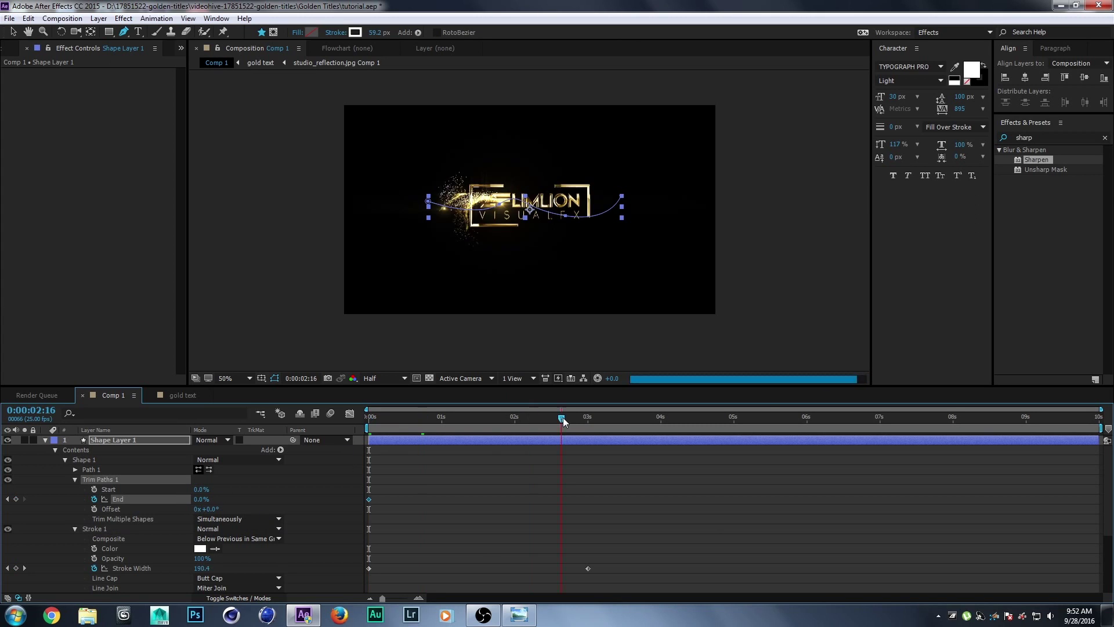
{"action": "left_click", "coordinate": [201, 499]}
{"action": "type", "text": "100"}
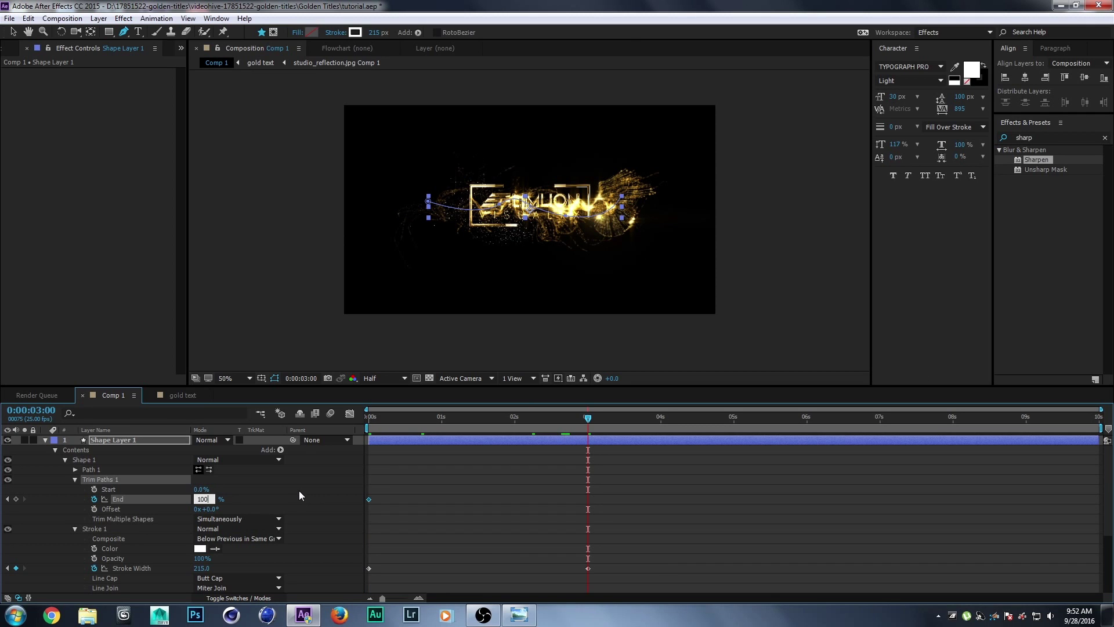
{"action": "key", "text": "Return"}
{"action": "mouse_move", "coordinate": [588, 417]}
{"action": "left_mouse_down"}
{"action": "mouse_move", "coordinate": [408, 419]}
{"action": "mouse_move", "coordinate": [591, 434]}
{"action": "left_mouse_up"}
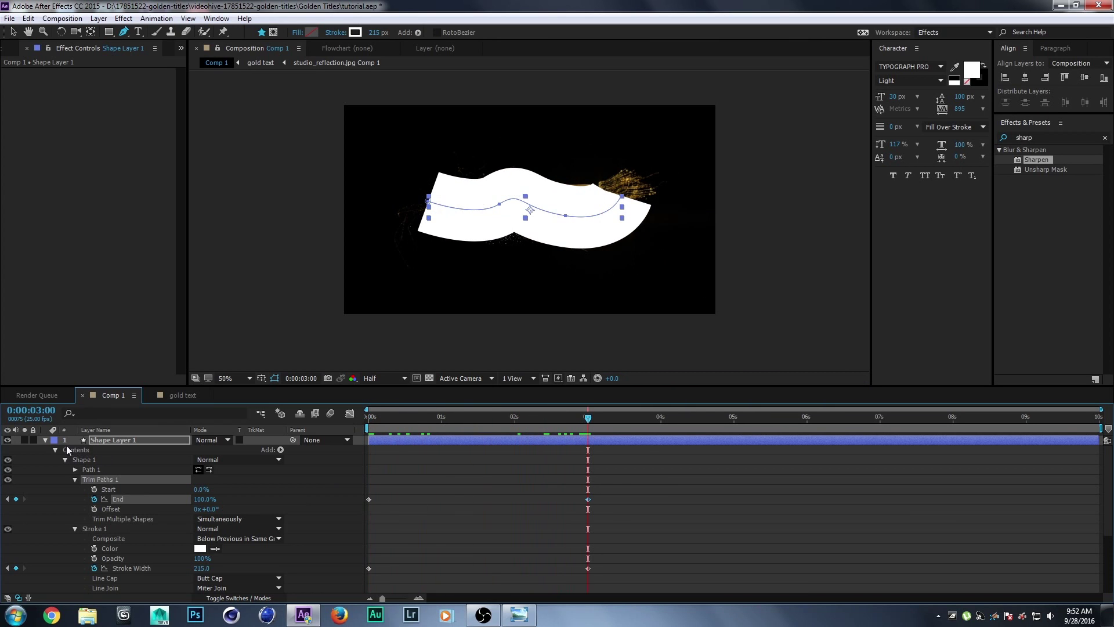
{"action": "left_click", "coordinate": [44, 440]}
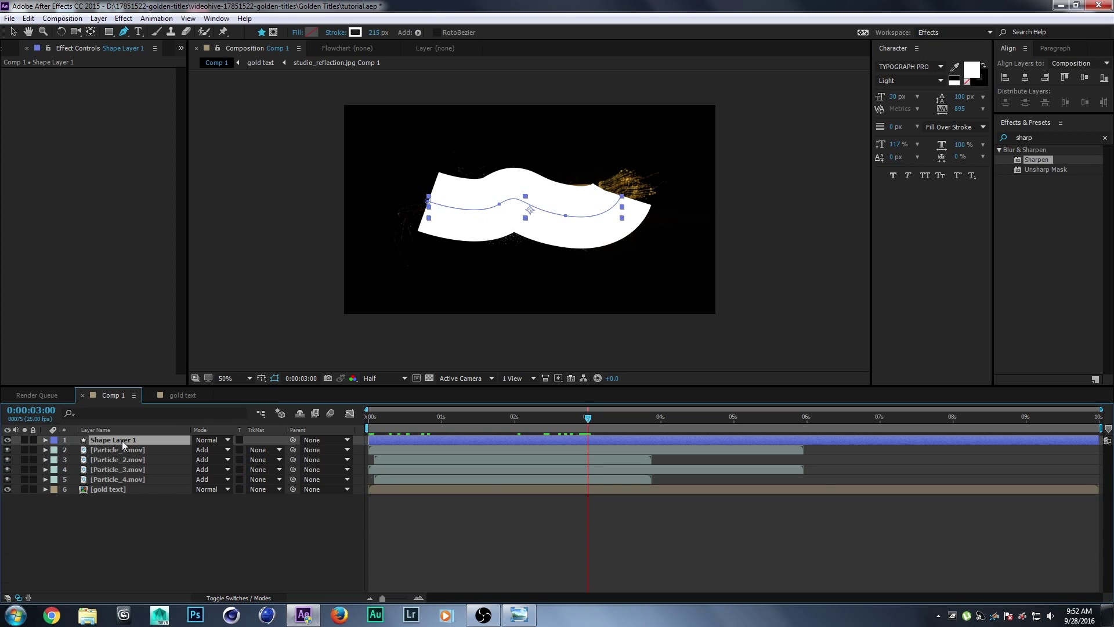
Step: Find Fast Blur by searching 'fast', apply it to Shape Layer 1 with Blurriness 35
{"action": "left_click", "coordinate": [1041, 136]}
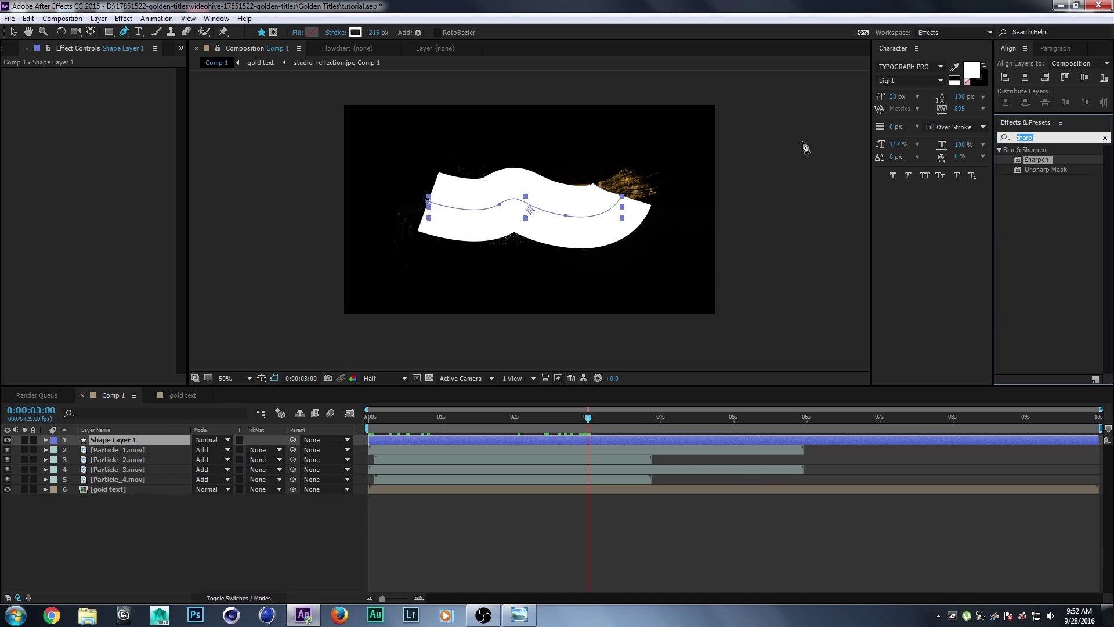
{"action": "type", "text": "d"}
{"action": "key", "text": "BackSpace"}
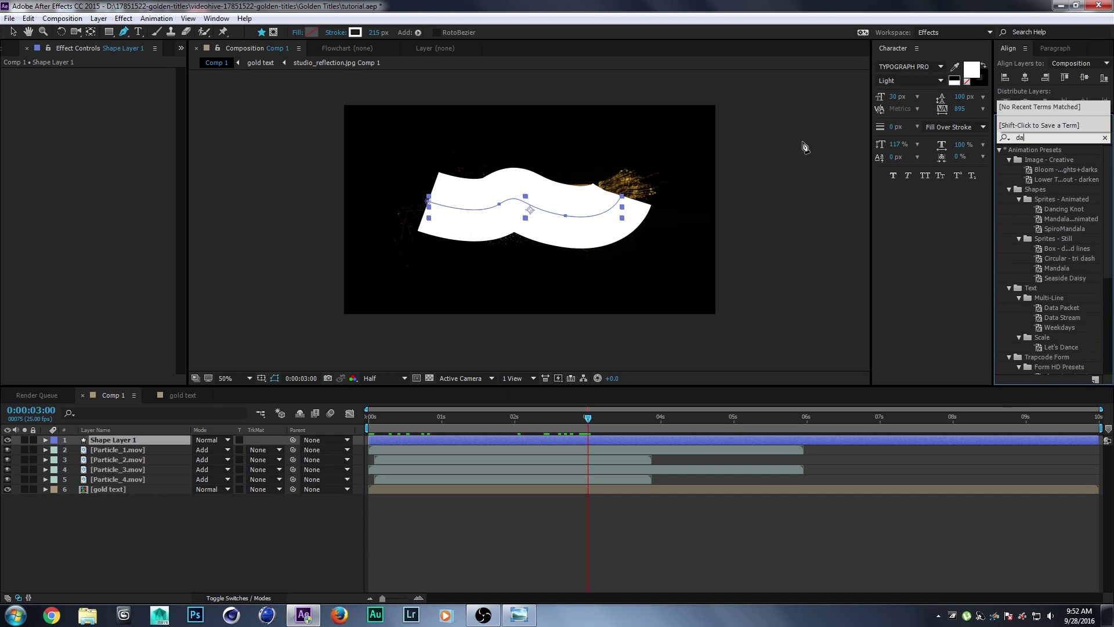
{"action": "type", "text": "fas"}
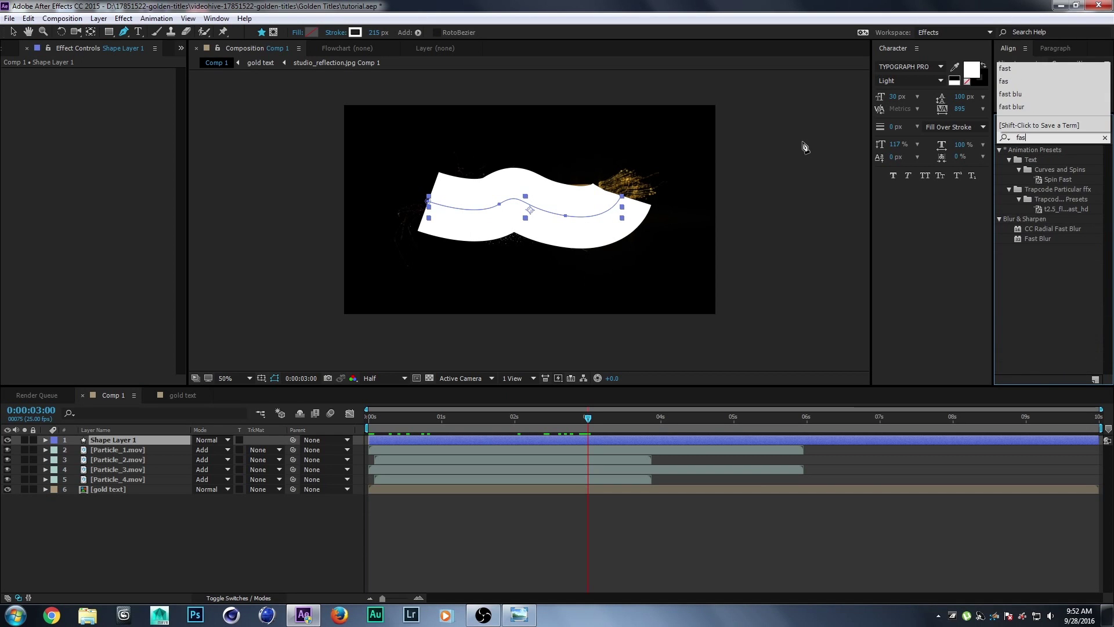
{"action": "type", "text": "t"}
{"action": "mouse_move", "coordinate": [1042, 237]}
{"action": "left_mouse_down"}
{"action": "mouse_move", "coordinate": [87, 428]}
{"action": "mouse_move", "coordinate": [114, 438]}
{"action": "left_mouse_up"}
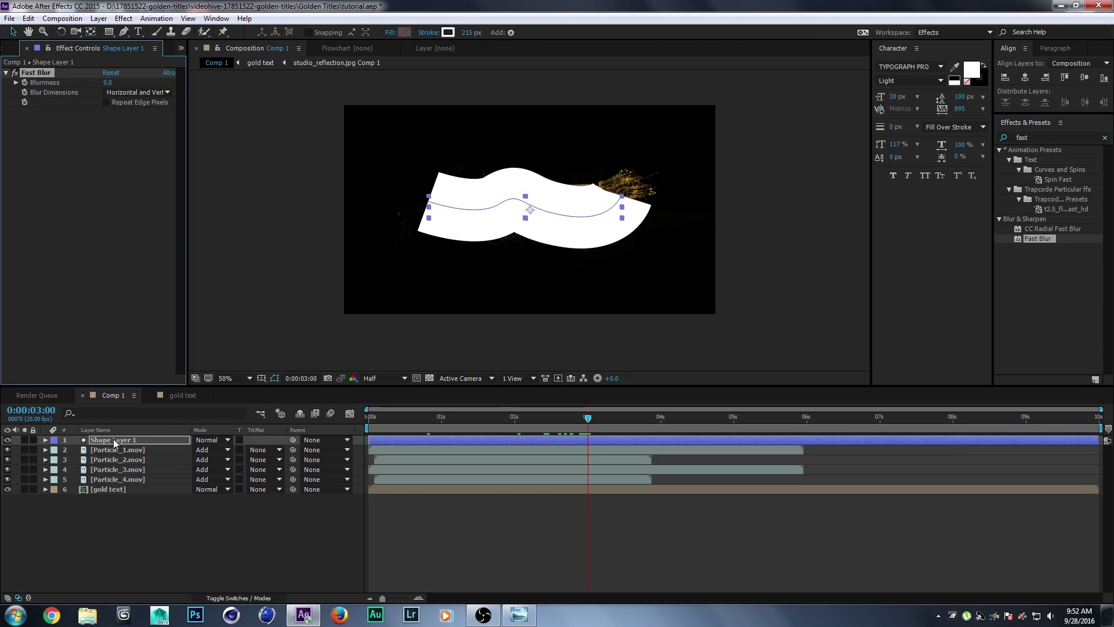
{"action": "mouse_move", "coordinate": [147, 81]}
{"action": "left_mouse_down"}
{"action": "mouse_move", "coordinate": [204, 81]}
{"action": "mouse_move", "coordinate": [133, 85]}
{"action": "left_mouse_up"}
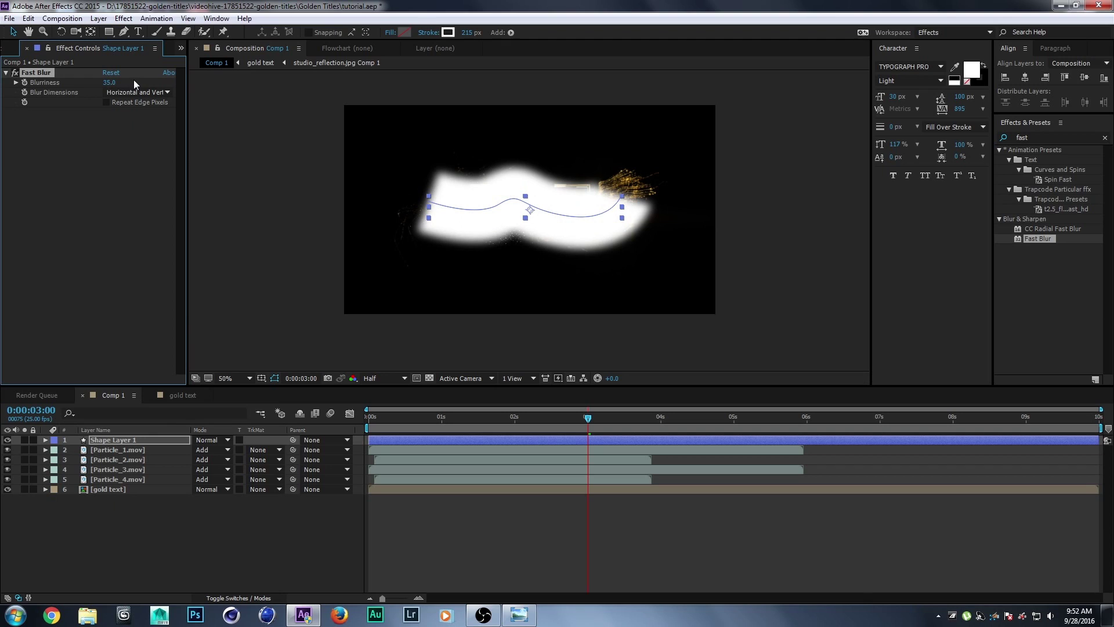
{"action": "left_click", "coordinate": [109, 434]}
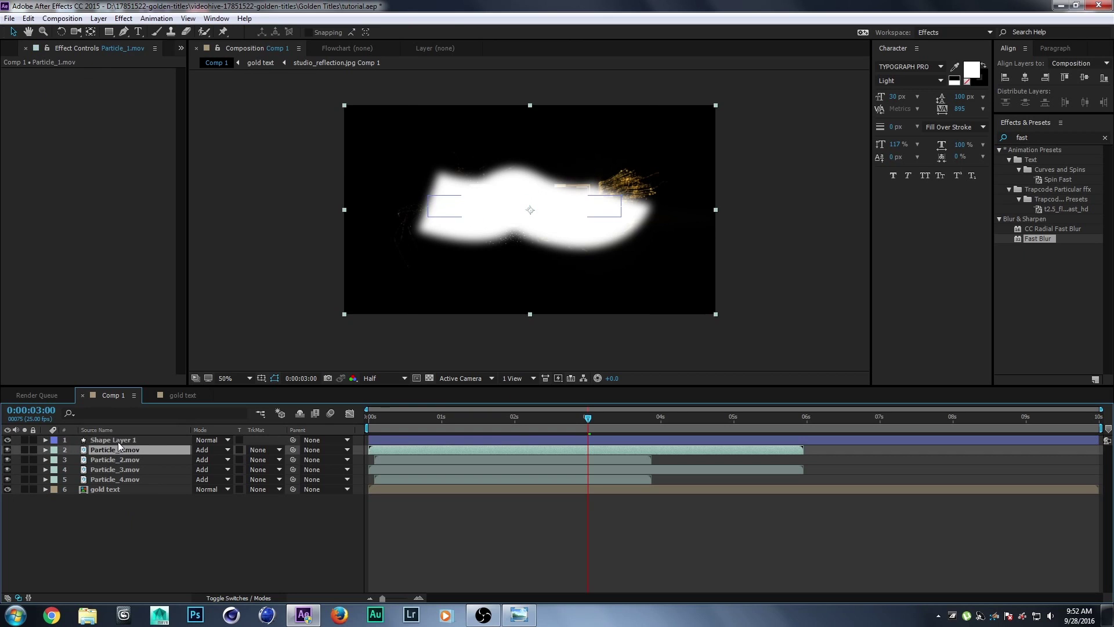
Step: Move Shape Layer 1 above gold text and set gold text's Track Matte to Luma Matte
{"action": "left_click_drag", "start_coordinate": [122, 440], "coordinate": [115, 484]}
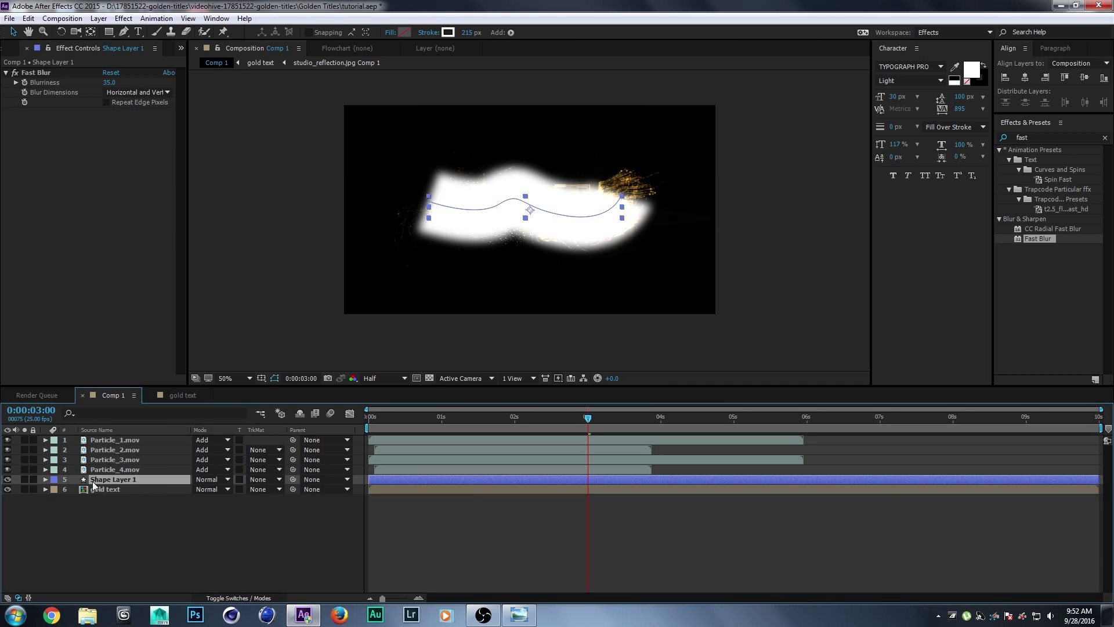
{"action": "left_click", "coordinate": [107, 489]}
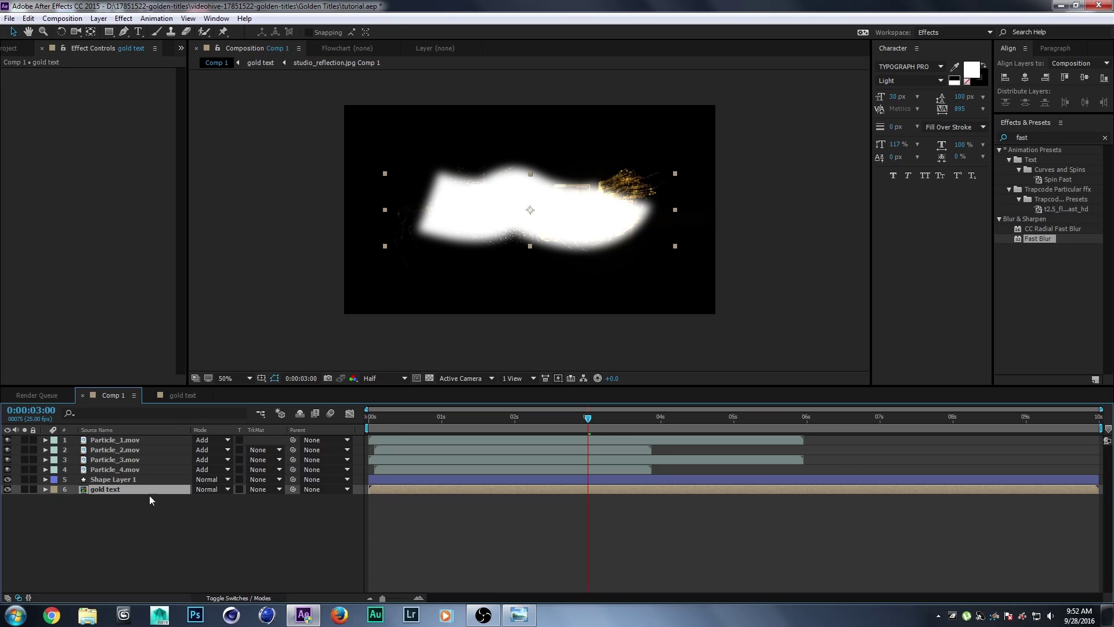
{"action": "left_click", "coordinate": [276, 489]}
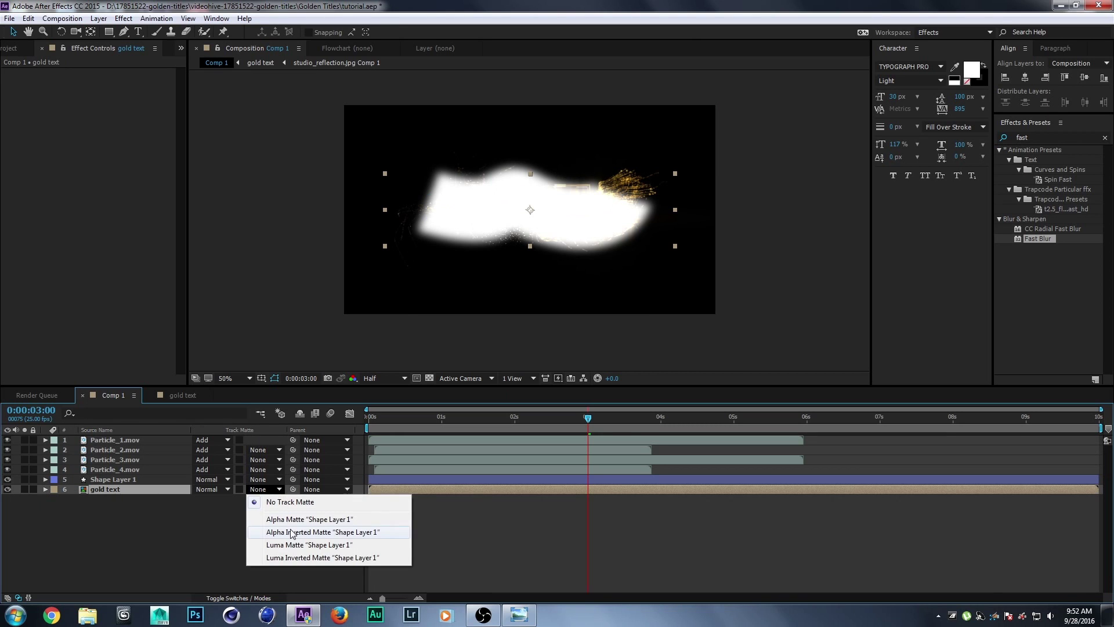
{"action": "left_click", "coordinate": [284, 544]}
{"action": "left_click", "coordinate": [273, 489]}
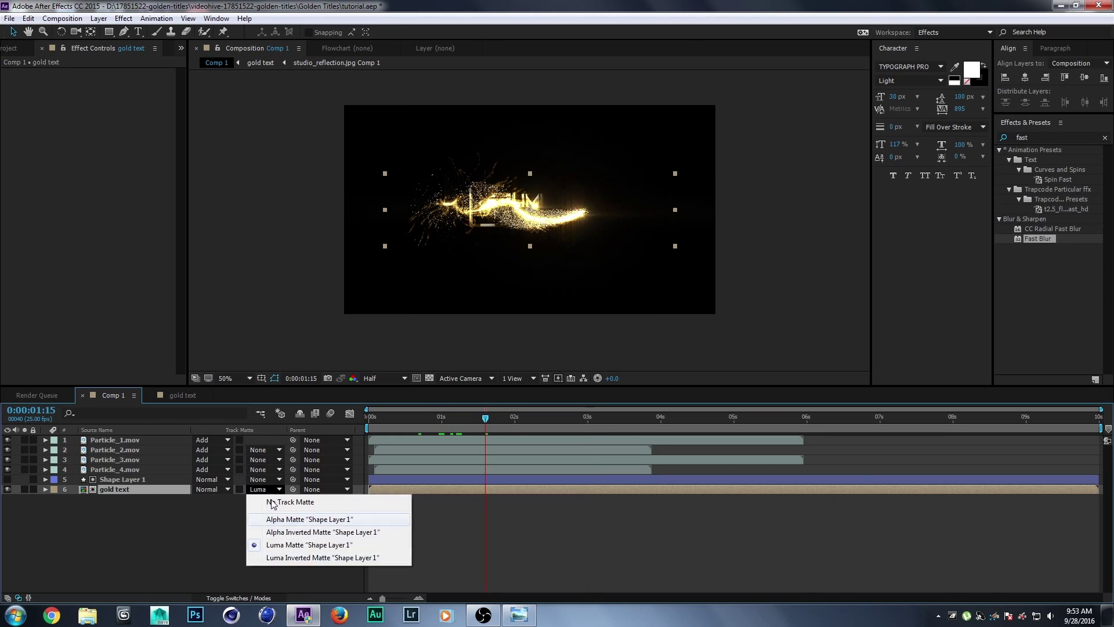
{"action": "left_click", "coordinate": [277, 544]}
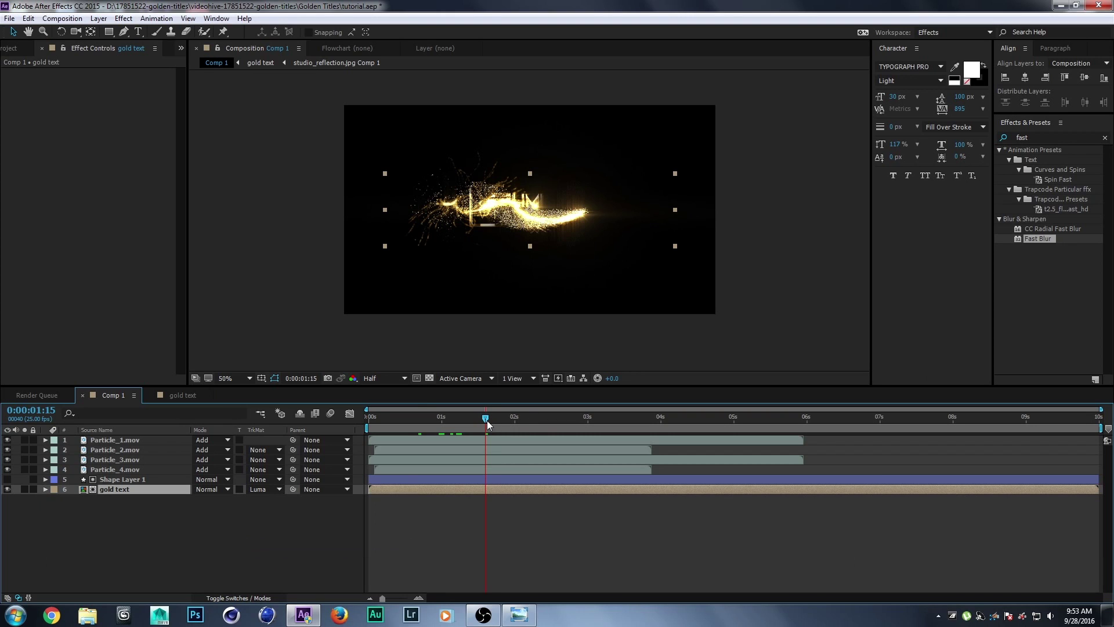
Step: Preview the logo reveal from the start of the animation
{"action": "left_click_drag", "start_coordinate": [486, 418], "coordinate": [308, 381]}
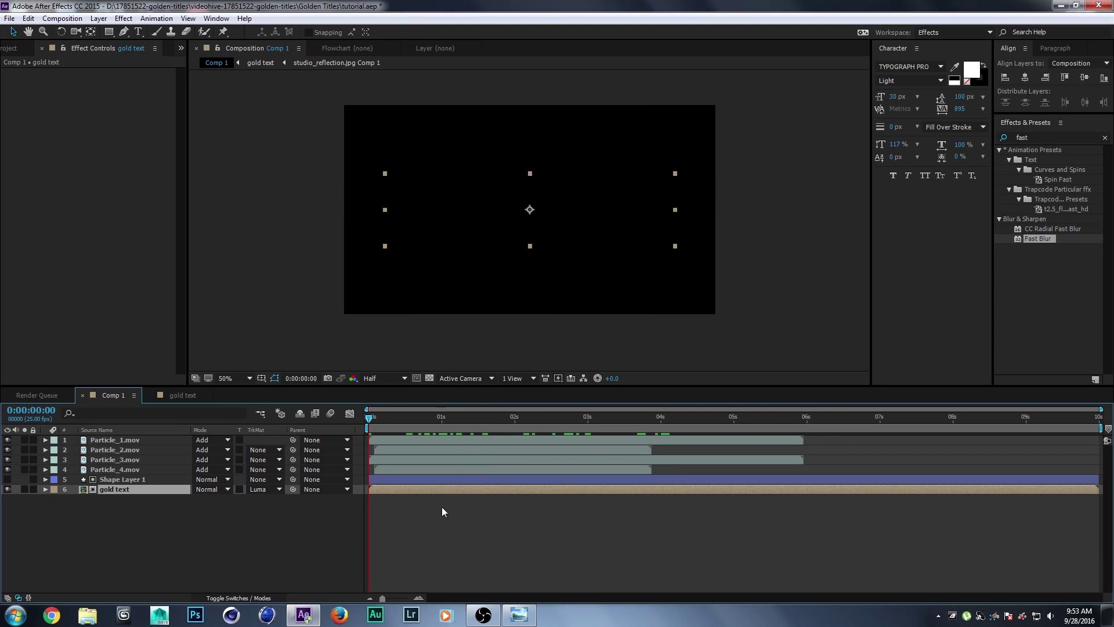
{"action": "left_click", "coordinate": [296, 516]}
{"action": "key", "text": "space"}
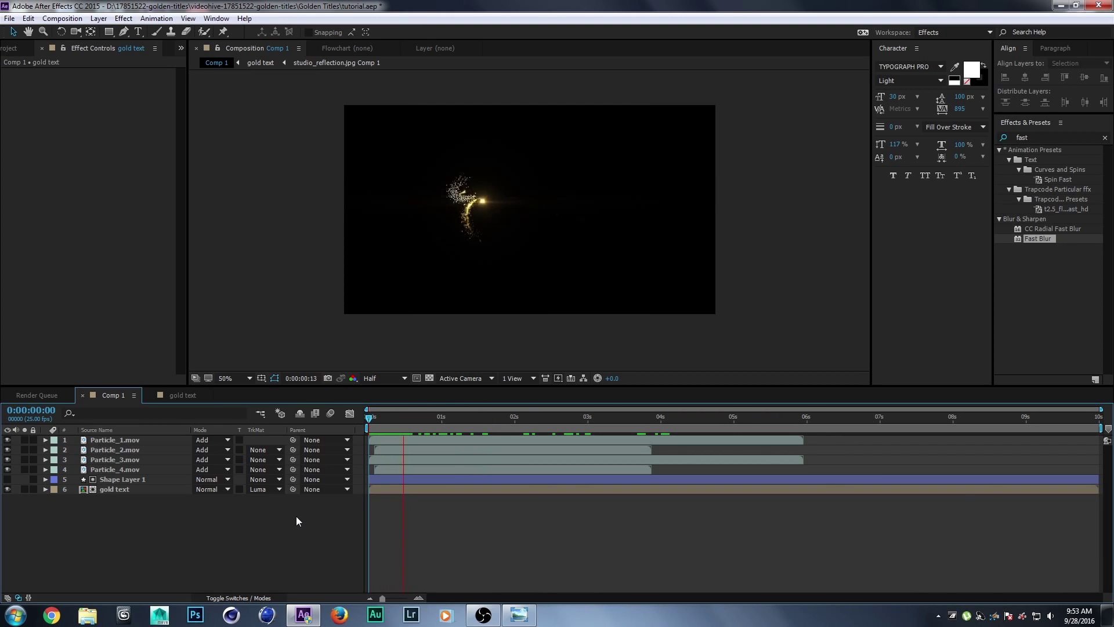
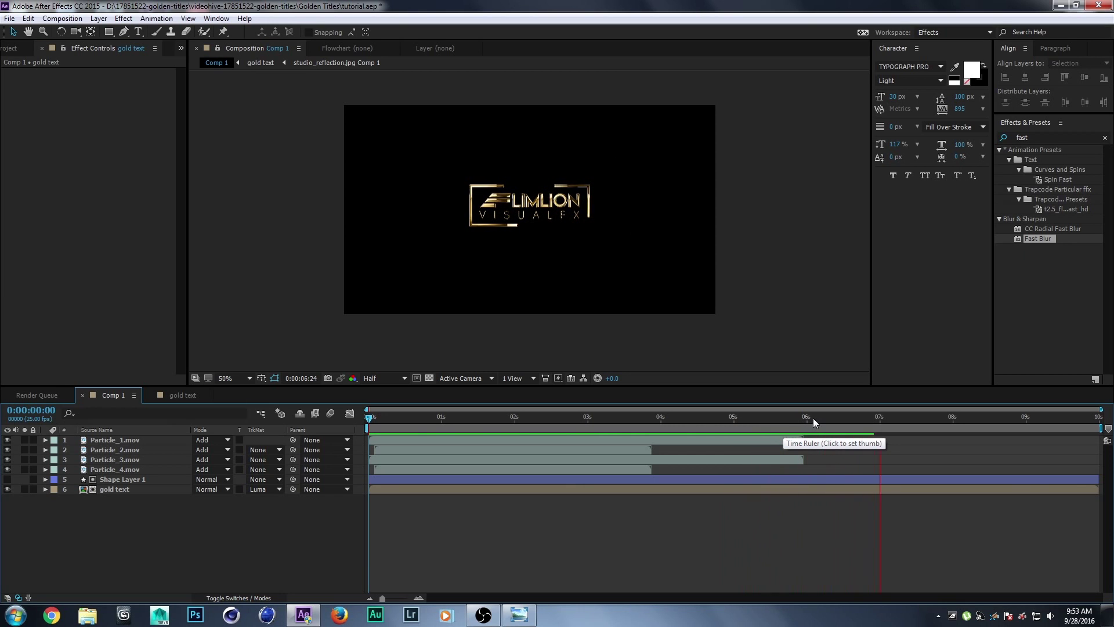
Step: Set a 100% Opacity keyframe on the gold text layer at about 5:24
{"action": "key", "text": "space"}
{"action": "left_click", "coordinate": [116, 488]}
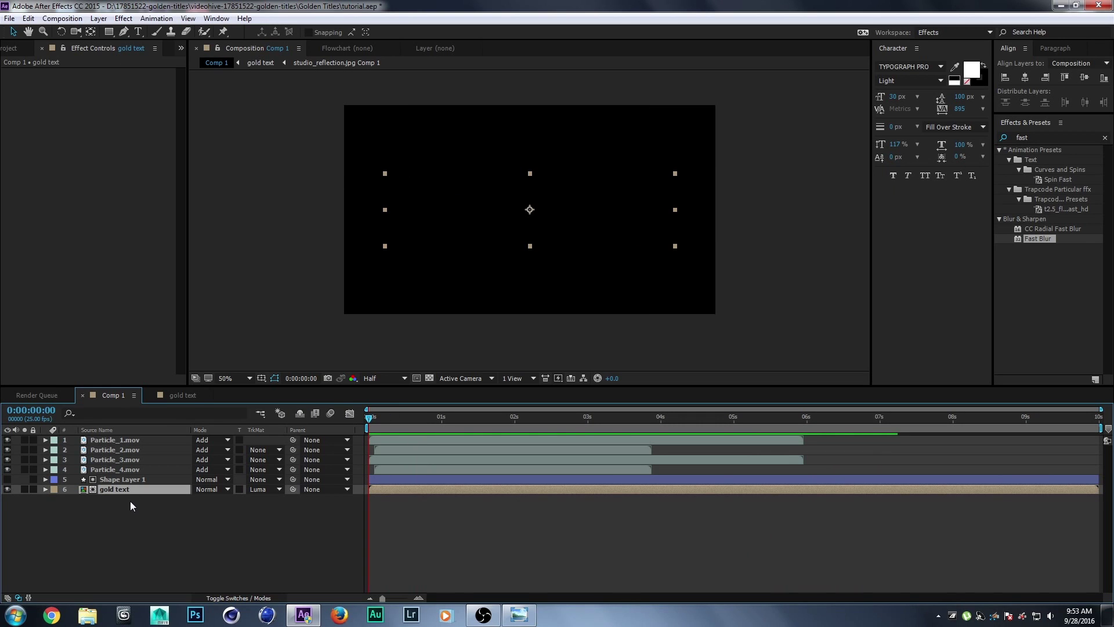
{"action": "key", "text": "t"}
{"action": "left_click_drag", "start_coordinate": [370, 416], "coordinate": [805, 420]}
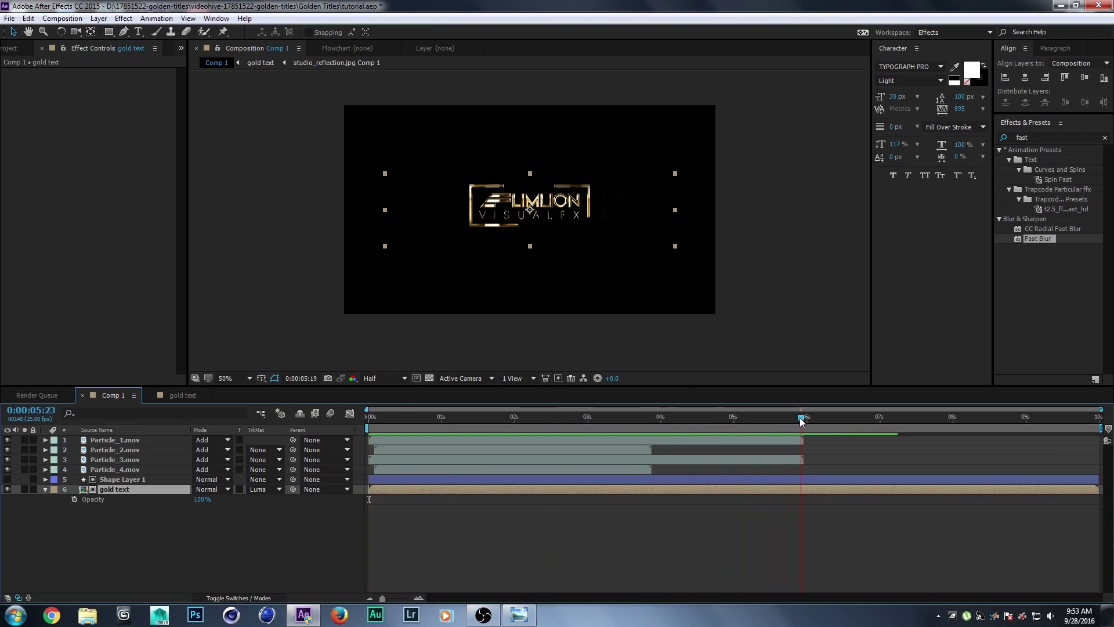
{"action": "left_click", "coordinate": [74, 499]}
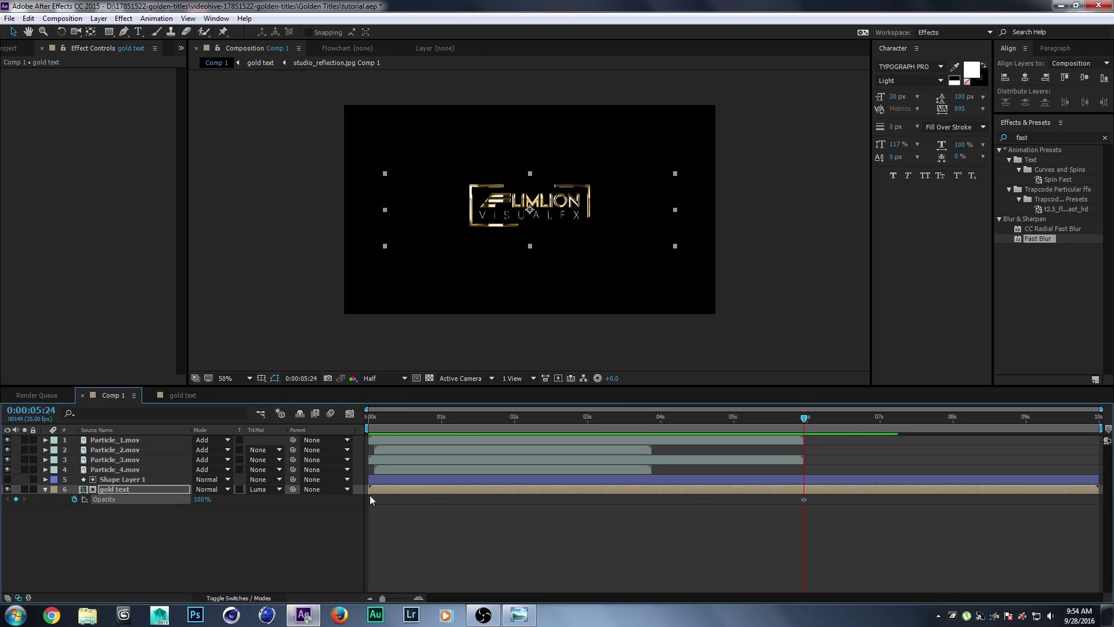
Step: Add a 3% Opacity keyframe at 7:00 and ease both opacity keyframes with F9
{"action": "left_click_drag", "start_coordinate": [811, 418], "coordinate": [880, 419]}
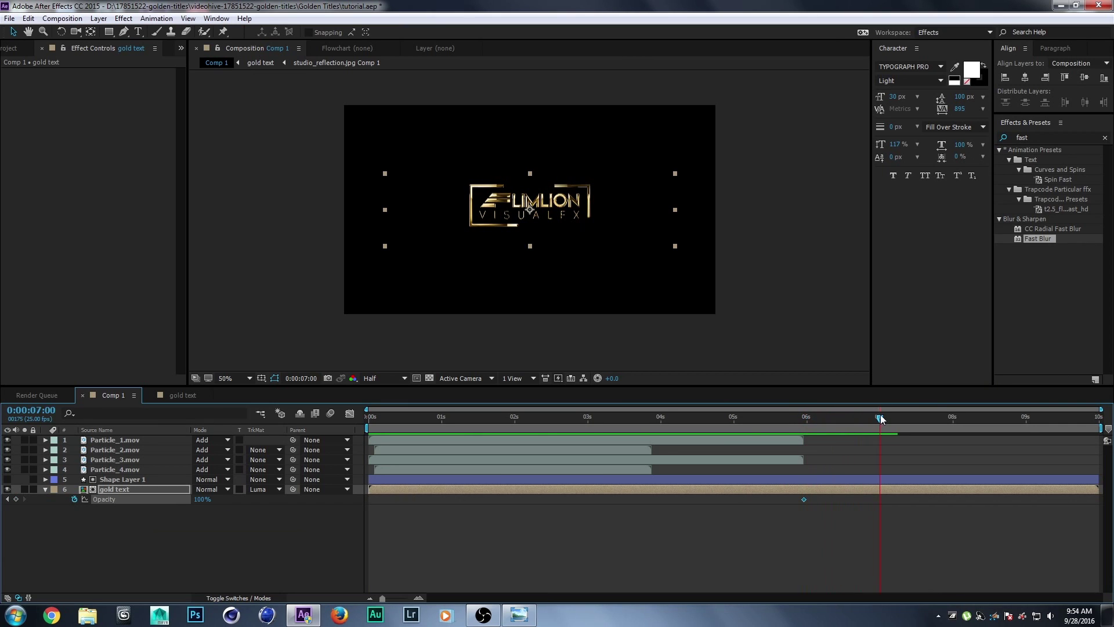
{"action": "left_click", "coordinate": [201, 499]}
{"action": "type", "text": "3"}
{"action": "key", "text": "Return"}
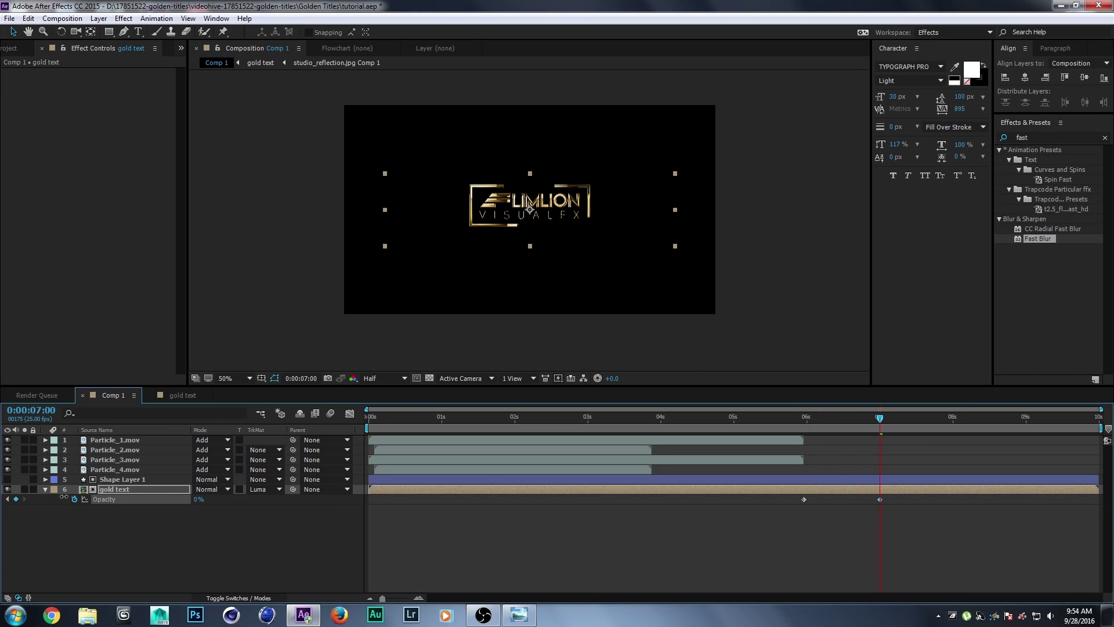
{"action": "mouse_move", "coordinate": [880, 417]}
{"action": "left_mouse_down"}
{"action": "mouse_move", "coordinate": [675, 418]}
{"action": "mouse_move", "coordinate": [735, 403]}
{"action": "mouse_move", "coordinate": [890, 402]}
{"action": "left_mouse_up"}
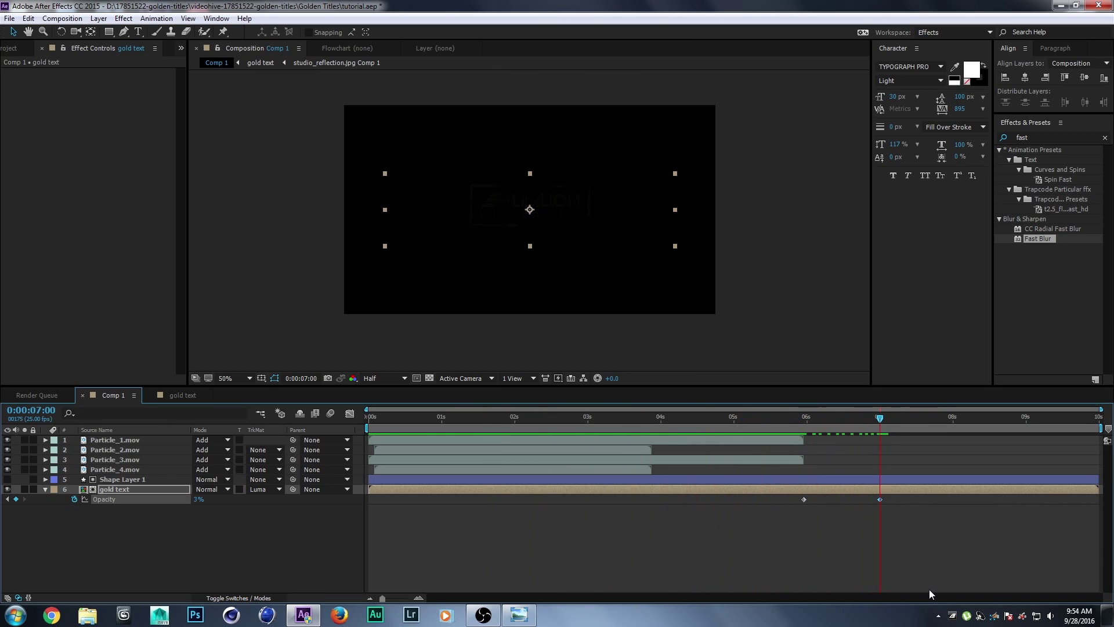
{"action": "mouse_move", "coordinate": [918, 558]}
{"action": "left_mouse_down"}
{"action": "mouse_move", "coordinate": [772, 517]}
{"action": "mouse_move", "coordinate": [774, 496]}
{"action": "left_mouse_up"}
{"action": "key", "text": "F9"}
{"action": "mouse_move", "coordinate": [882, 419]}
{"action": "left_mouse_down"}
{"action": "mouse_move", "coordinate": [434, 395]}
{"action": "mouse_move", "coordinate": [608, 407]}
{"action": "left_mouse_up"}
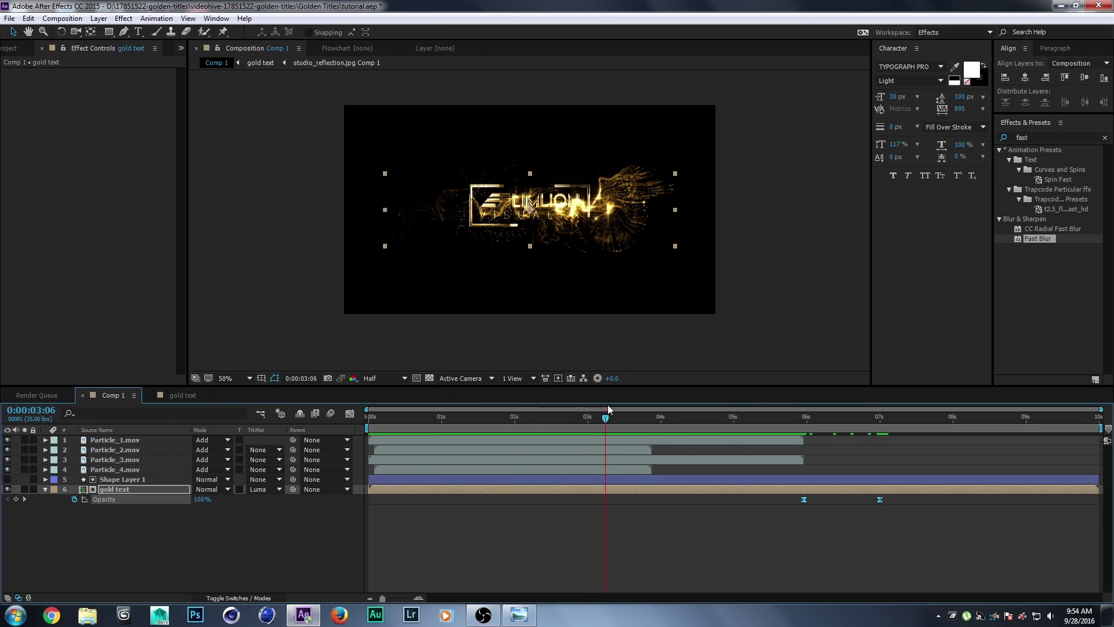
{"action": "left_click", "coordinate": [43, 500]}
Step: Create a black solid named BG and move it to the bottom of the layer stack
{"action": "left_click", "coordinate": [46, 489]}
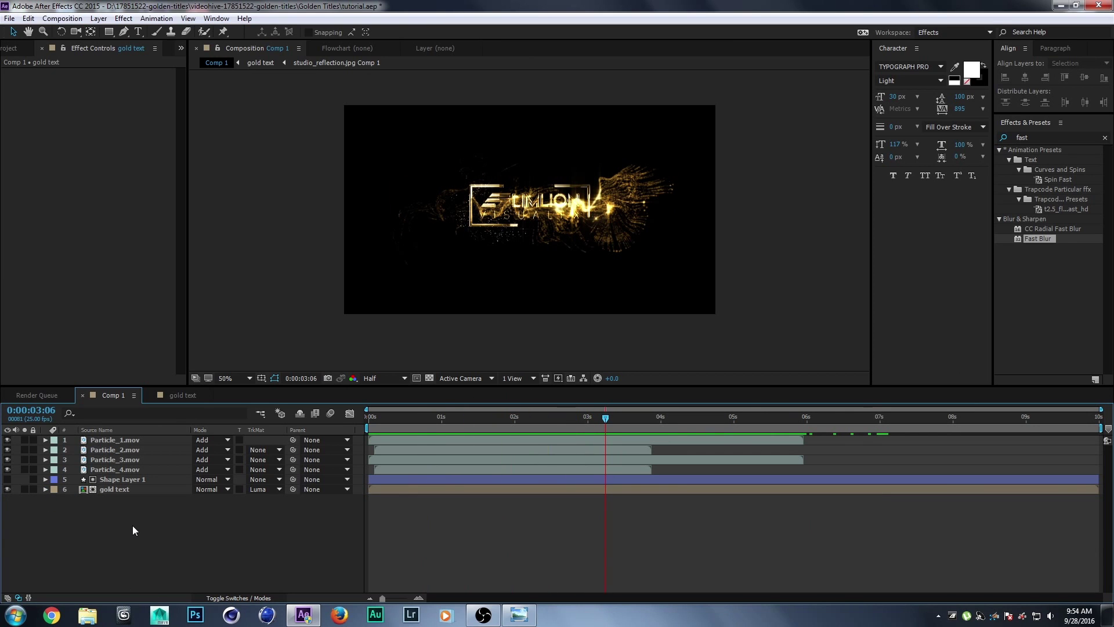
{"action": "mouse_move", "coordinate": [142, 417]}
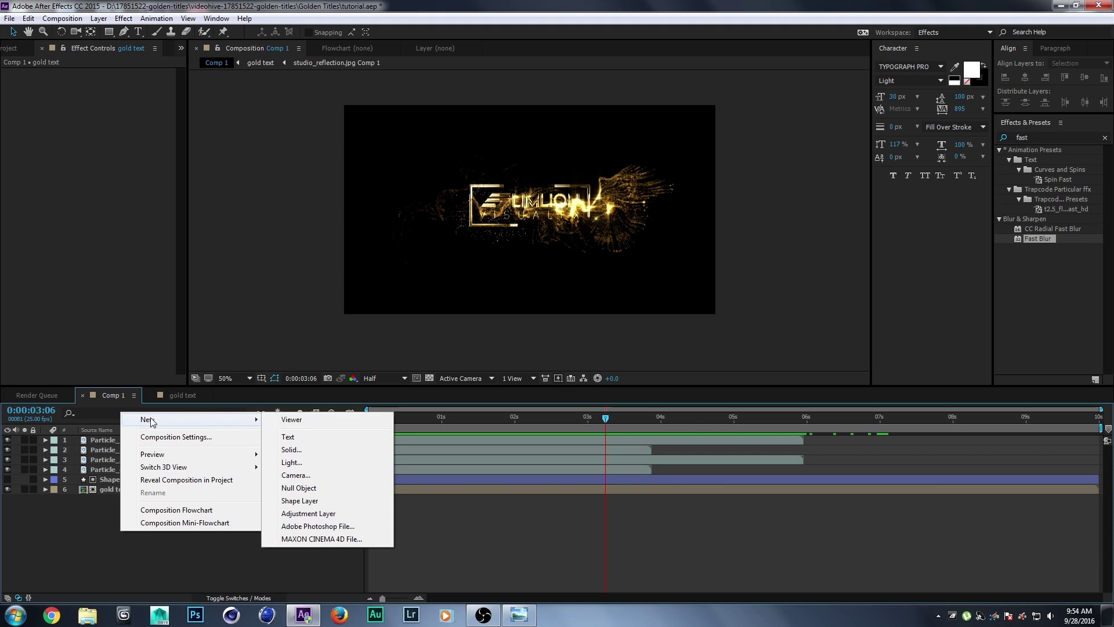
{"action": "left_click", "coordinate": [310, 451]}
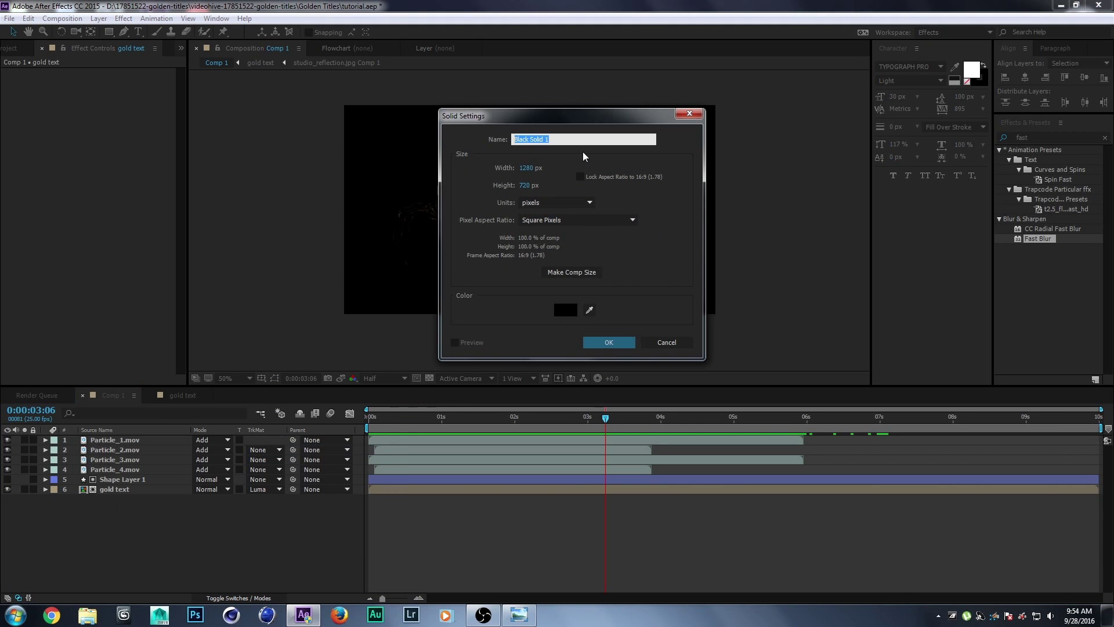
{"action": "type", "text": "BG"}
{"action": "key", "text": "Return"}
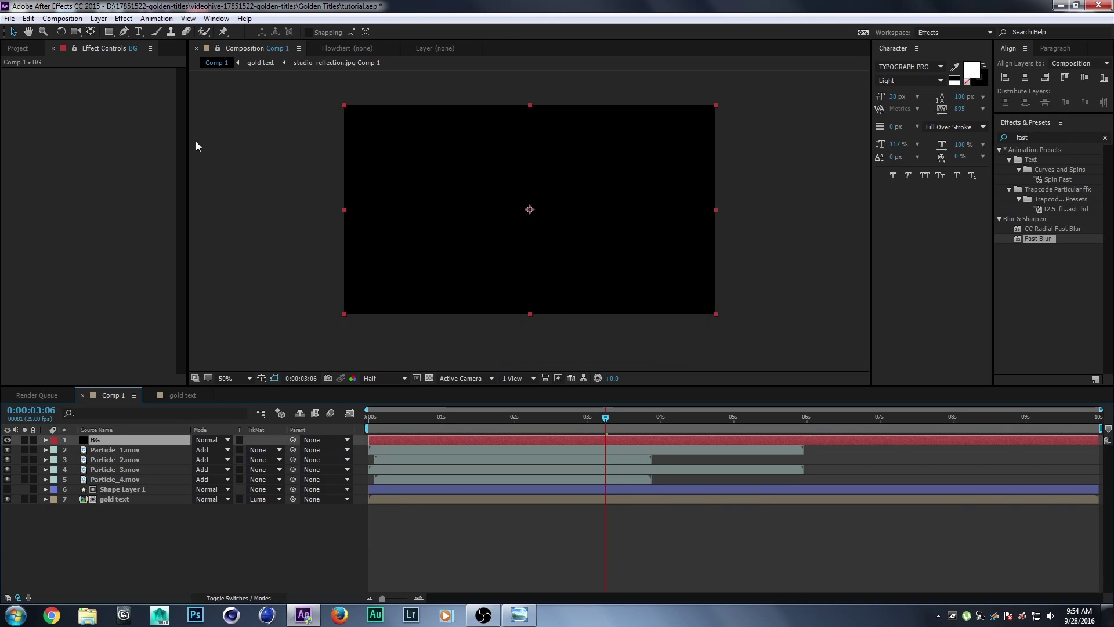
{"action": "left_click_drag", "start_coordinate": [109, 440], "coordinate": [111, 531]}
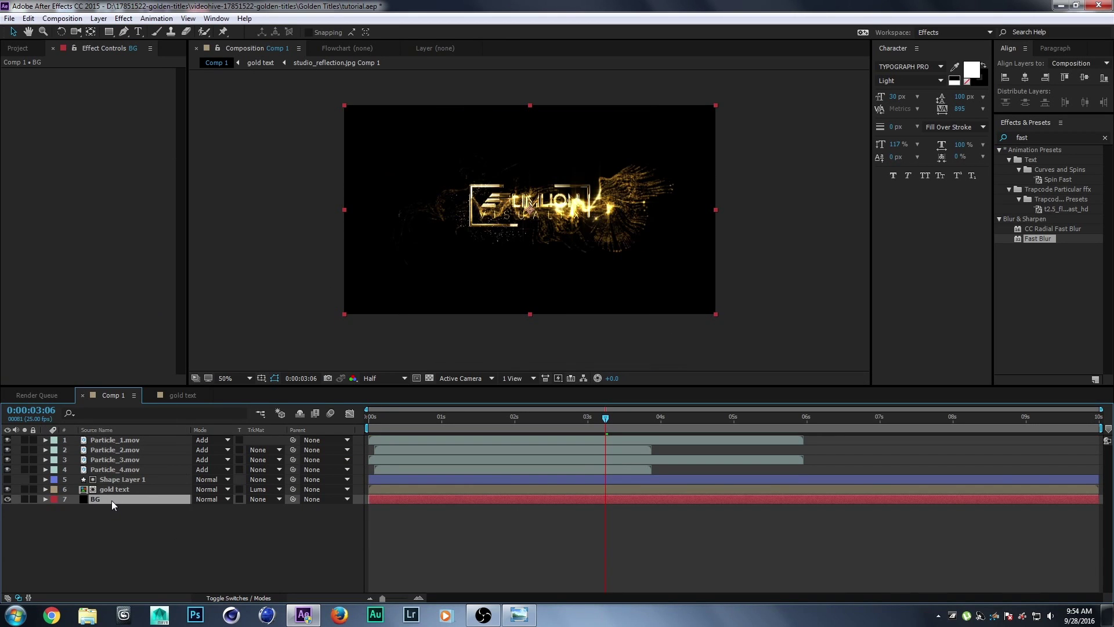
Step: Apply the Optical Flares effect to the BG solid
{"action": "left_click", "coordinate": [1032, 140]}
{"action": "left_click", "coordinate": [1071, 138]}
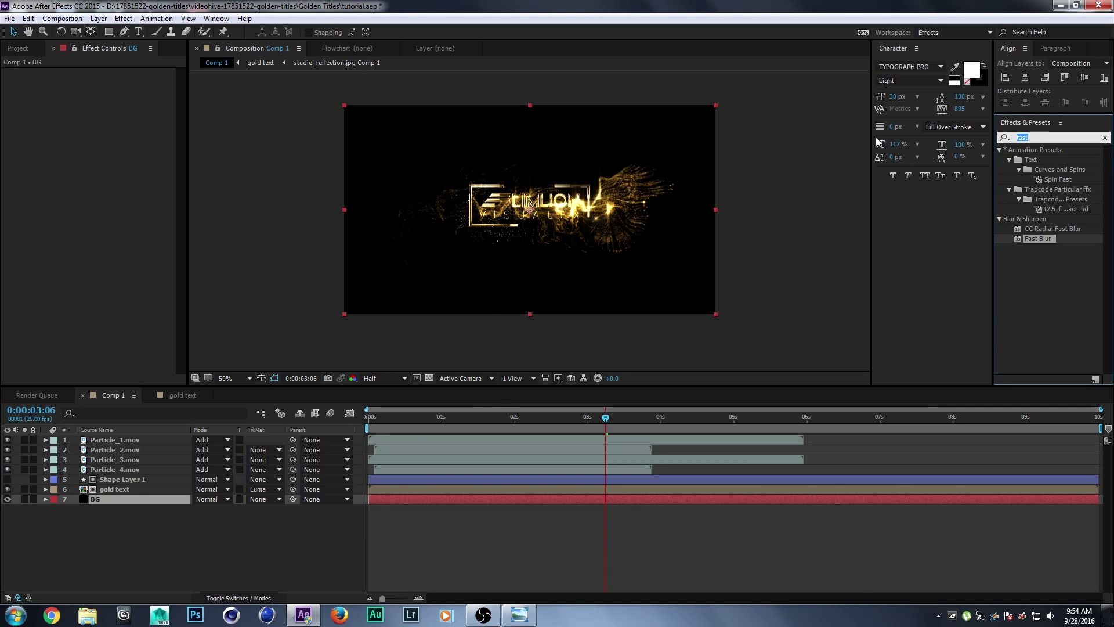
{"action": "type", "text": "opt"}
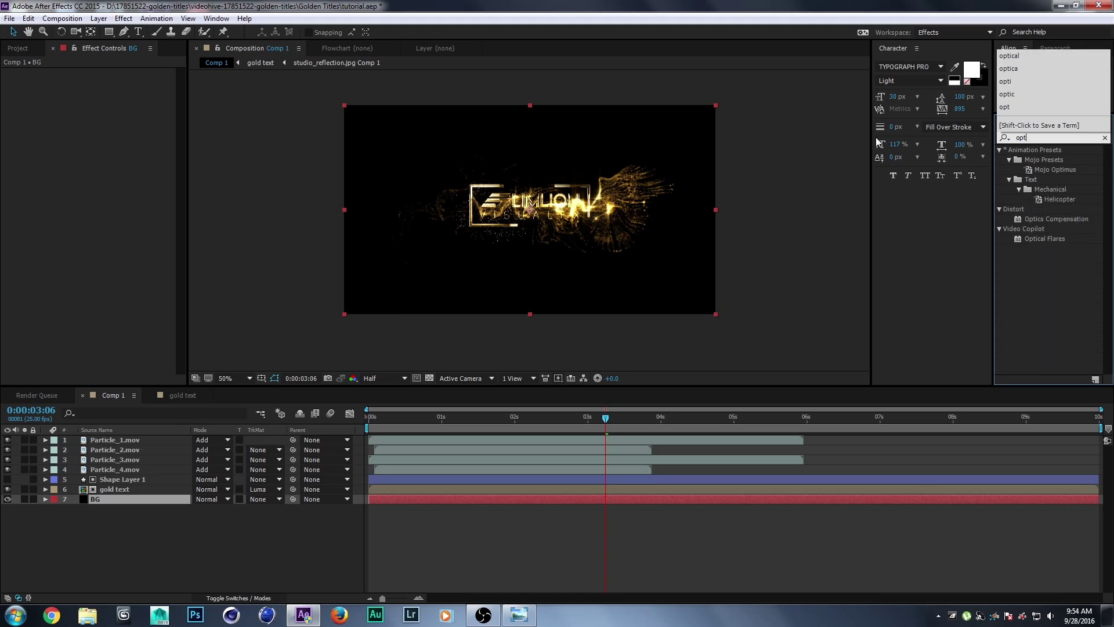
{"action": "type", "text": "ical"}
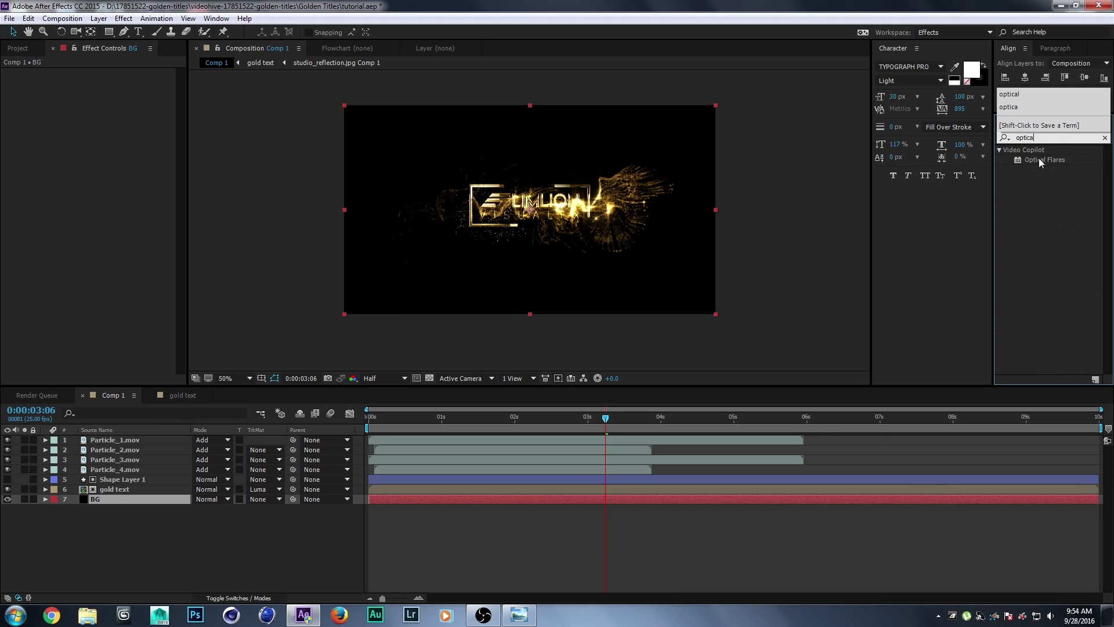
{"action": "left_click_drag", "start_coordinate": [1038, 157], "coordinate": [134, 497]}
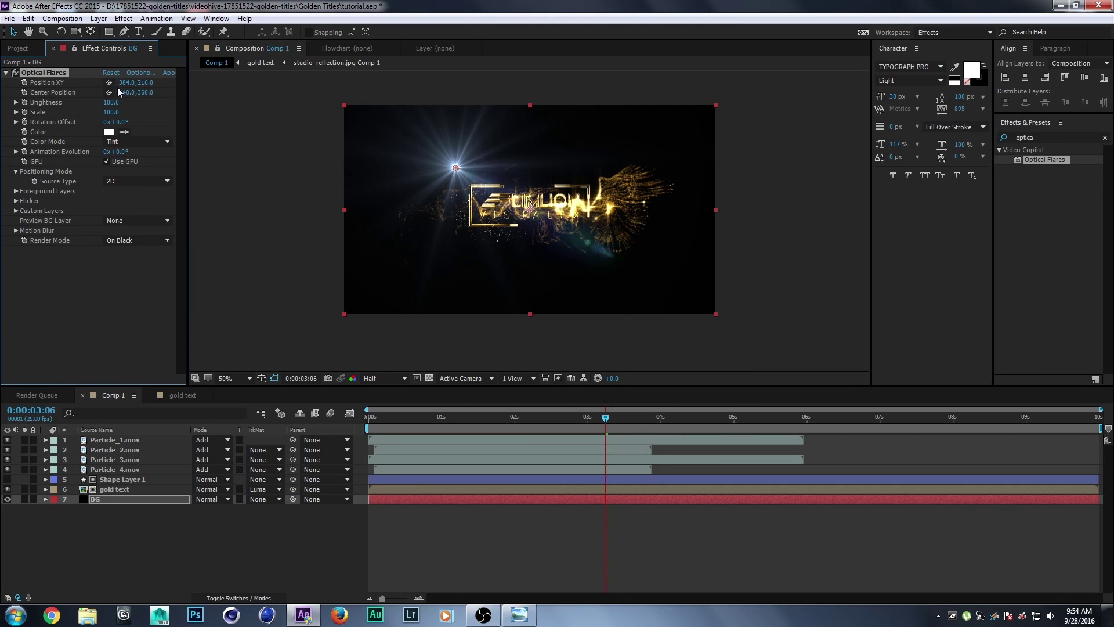
Step: Clear all default flare elements and keep a single centred Glow element
{"action": "left_click", "coordinate": [134, 74]}
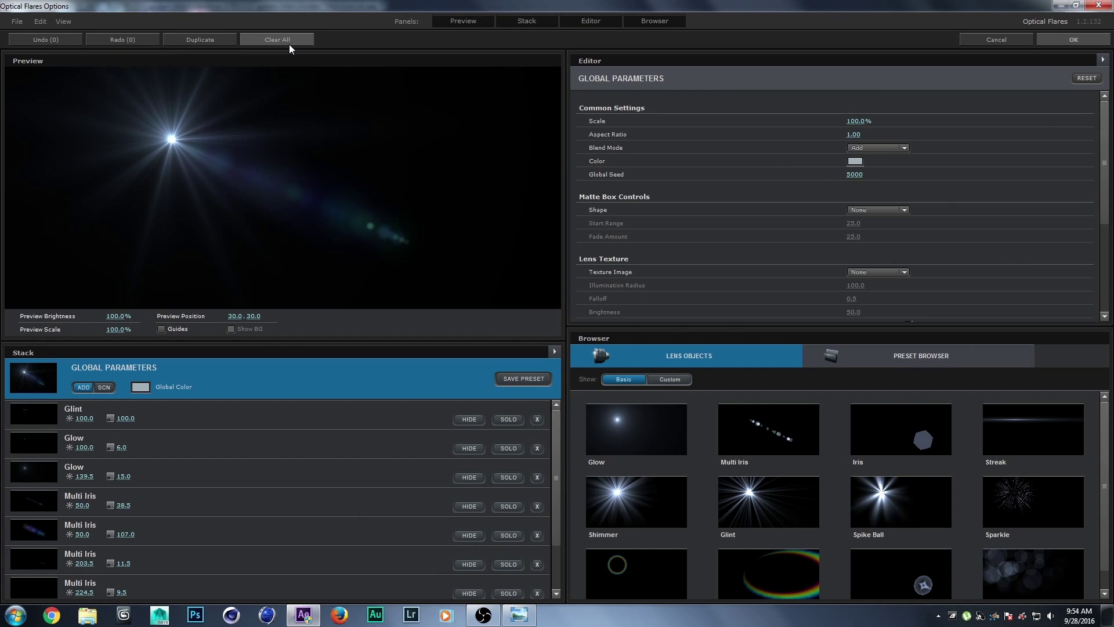
{"action": "left_click", "coordinate": [289, 42]}
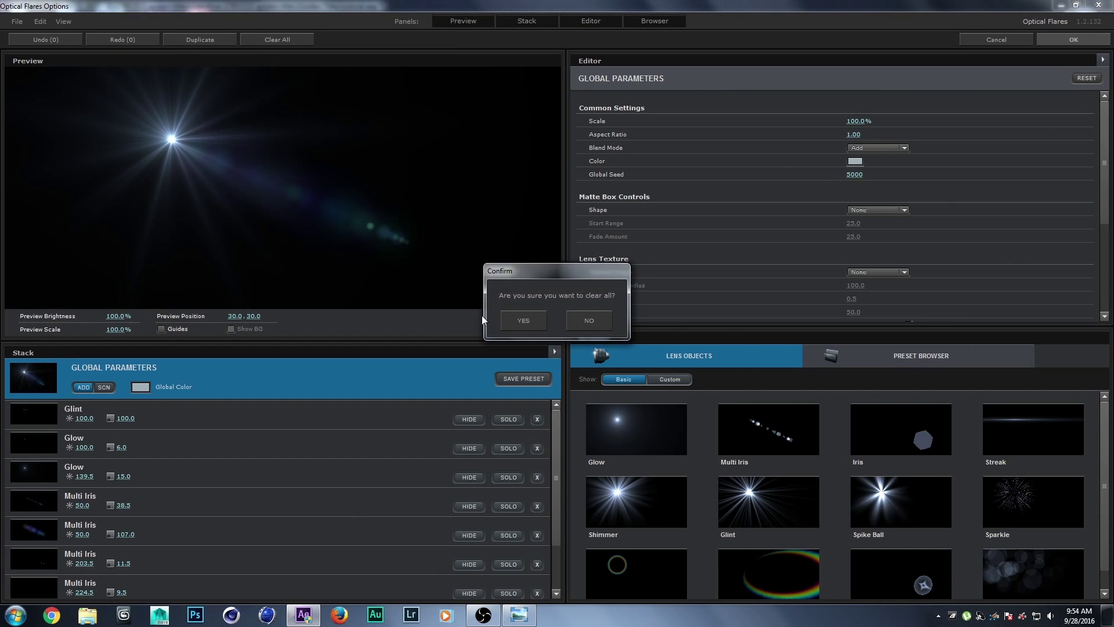
{"action": "left_click", "coordinate": [544, 320]}
{"action": "left_click", "coordinate": [662, 448]}
{"action": "left_click_drag", "start_coordinate": [217, 180], "coordinate": [282, 178]}
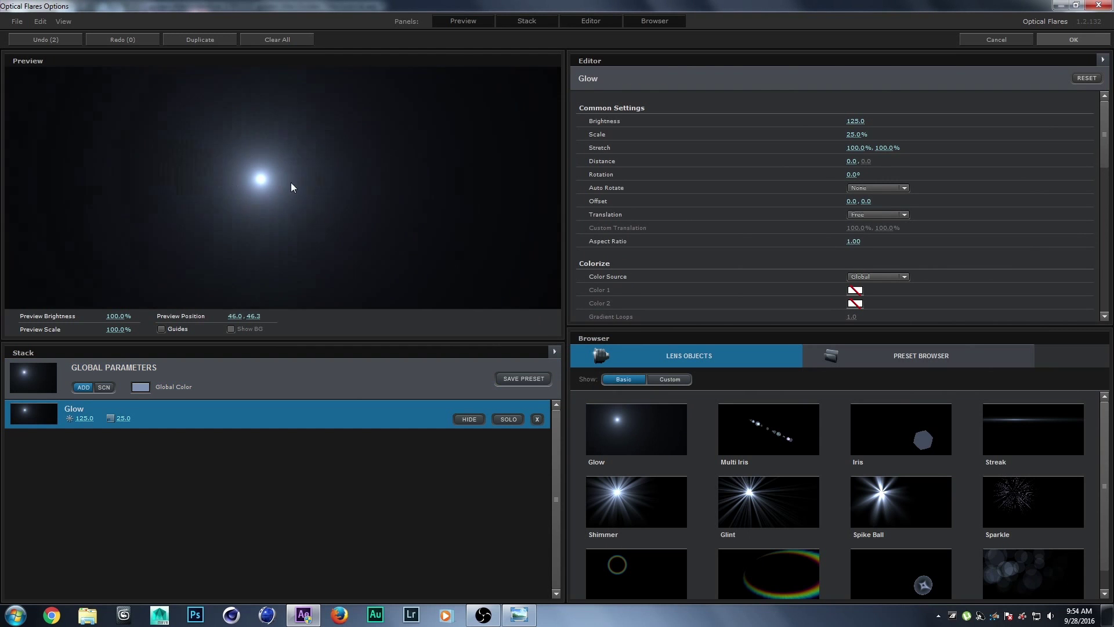
{"action": "left_click", "coordinate": [1073, 39]}
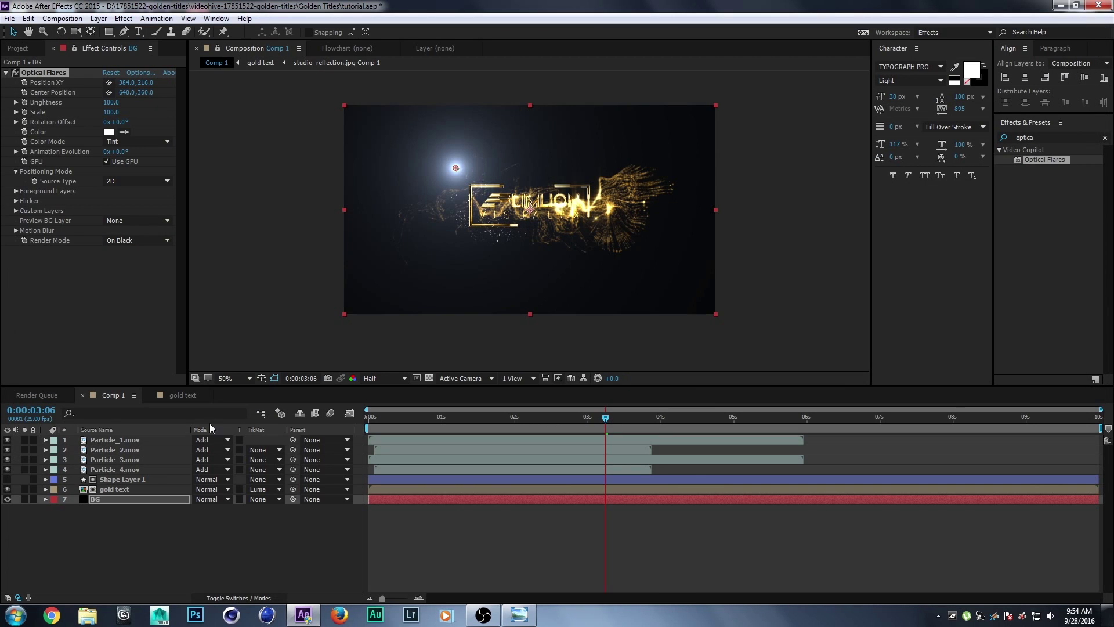
Step: Move the glow flare to the frame's left edge and tint it warm golden yellow
{"action": "left_click", "coordinate": [51, 73]}
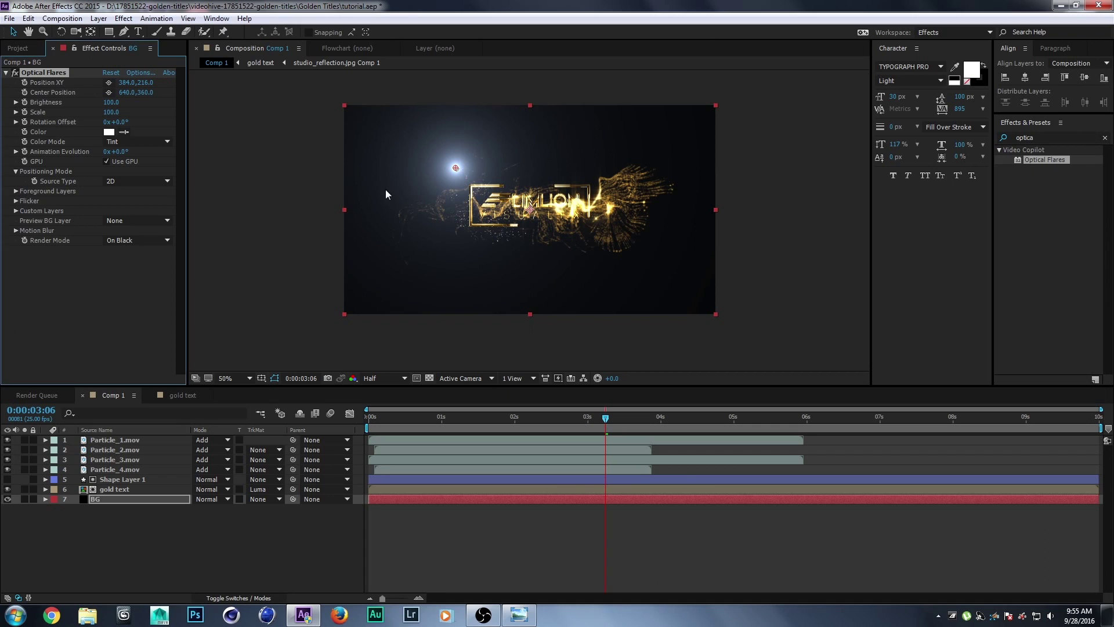
{"action": "left_click_drag", "start_coordinate": [456, 169], "coordinate": [322, 208]}
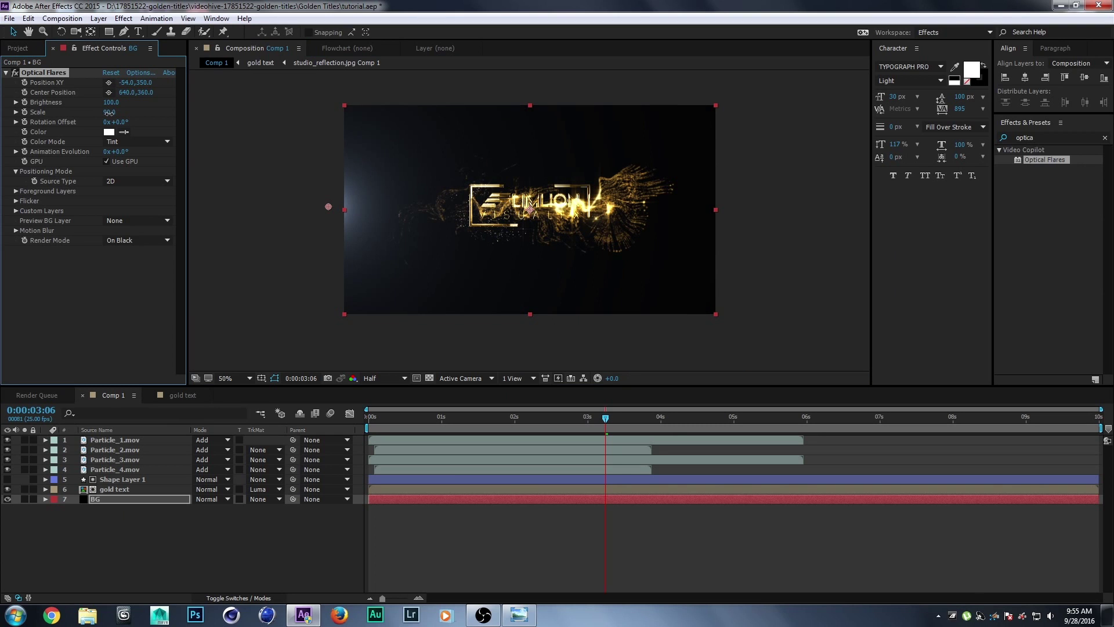
{"action": "left_click", "coordinate": [109, 131]}
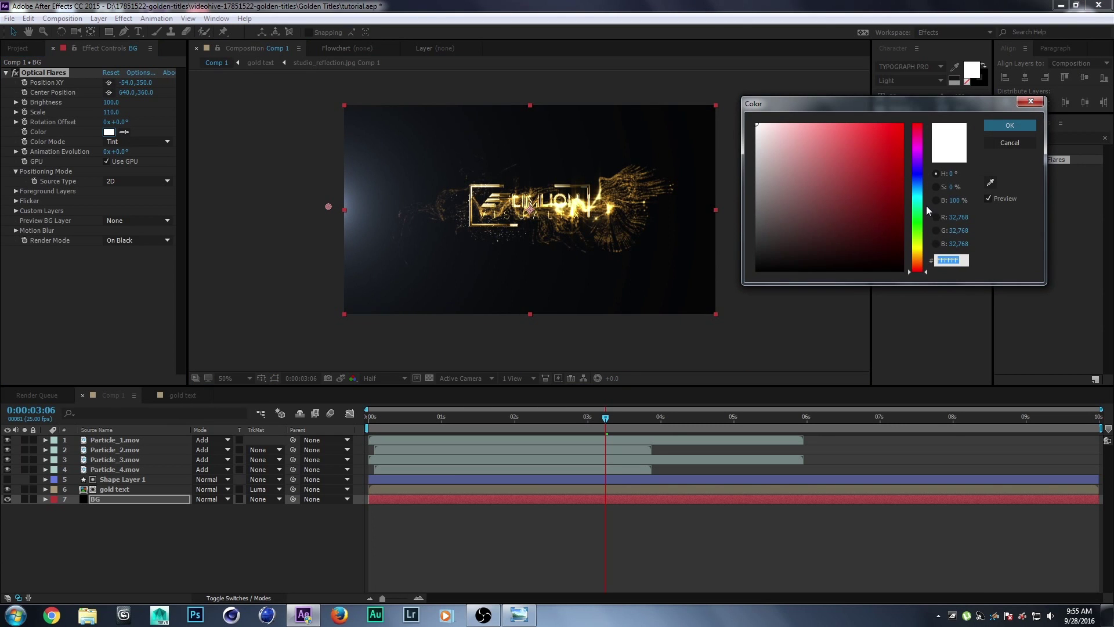
{"action": "left_click_drag", "start_coordinate": [917, 249], "coordinate": [918, 253]}
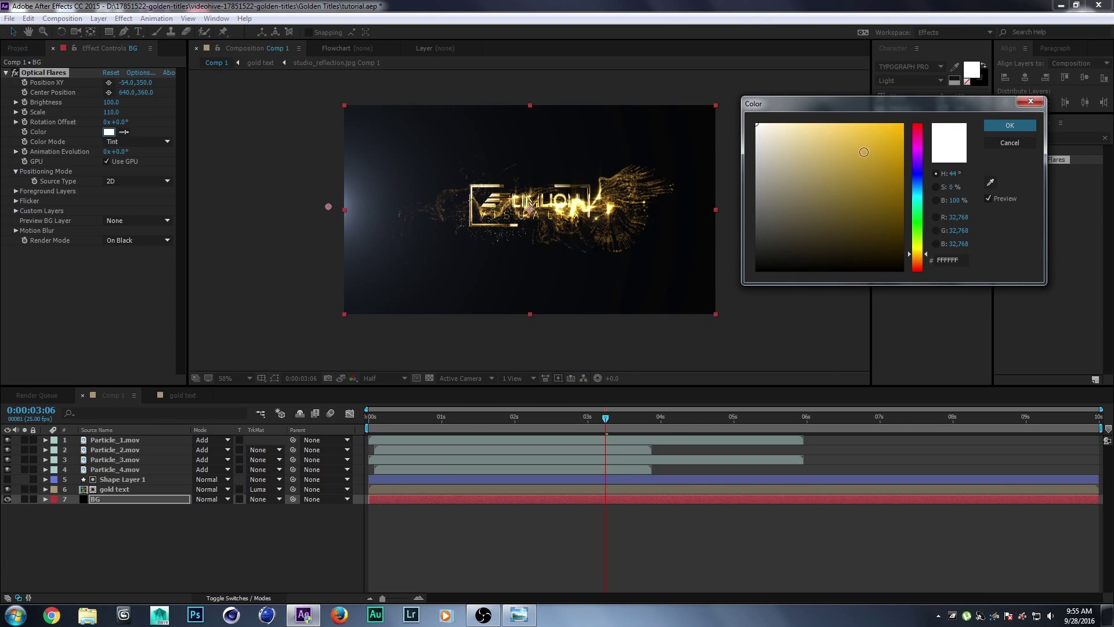
{"action": "left_click_drag", "start_coordinate": [864, 152], "coordinate": [852, 53]}
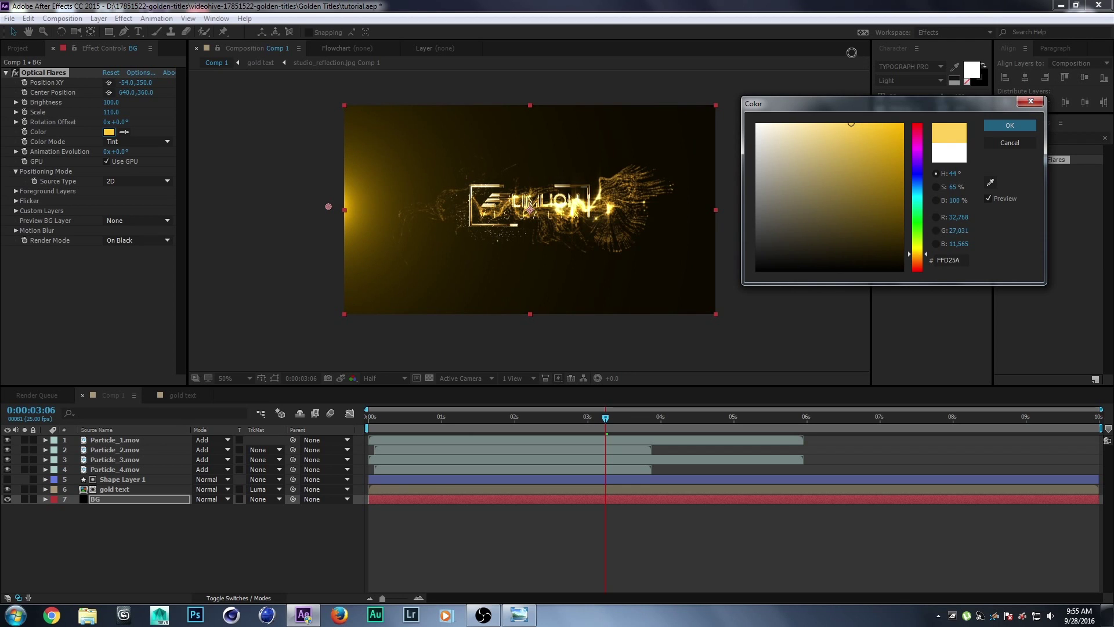
{"action": "left_click_drag", "start_coordinate": [921, 254], "coordinate": [919, 259]}
{"action": "left_click", "coordinate": [1009, 125]}
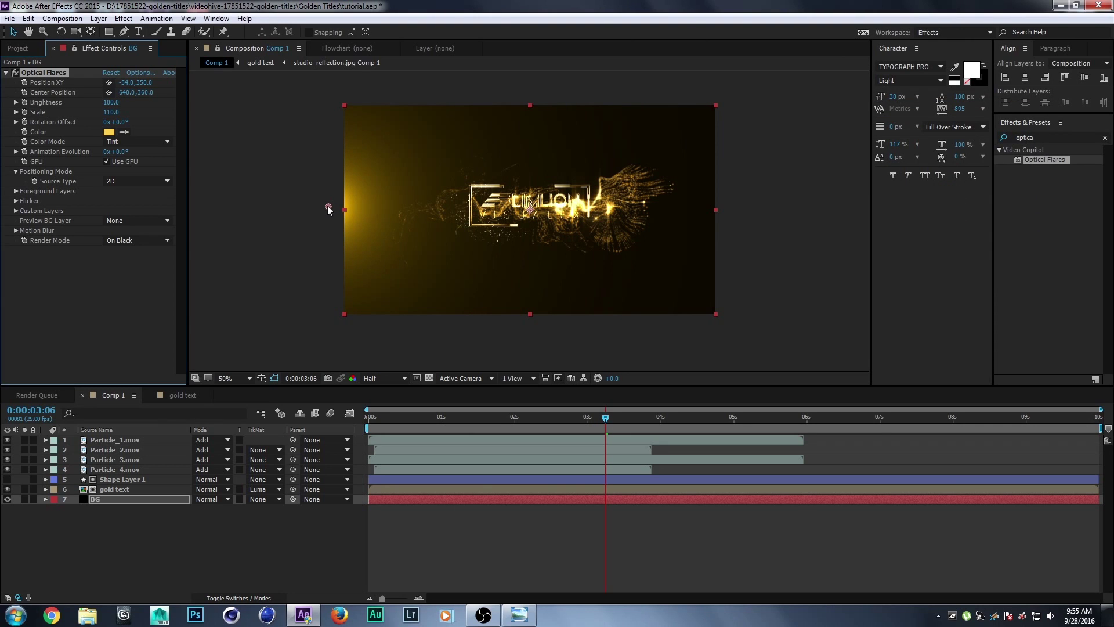
Step: Nudge the flare slightly further left and select the BG layer
{"action": "left_click_drag", "start_coordinate": [328, 207], "coordinate": [326, 207]}
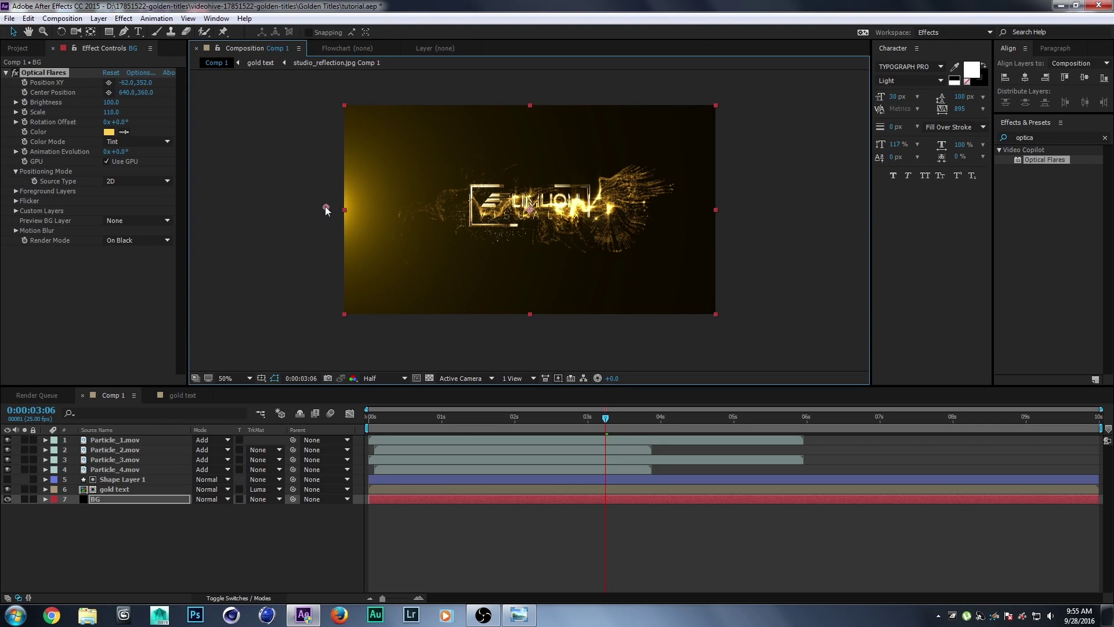
{"action": "left_click", "coordinate": [97, 500]}
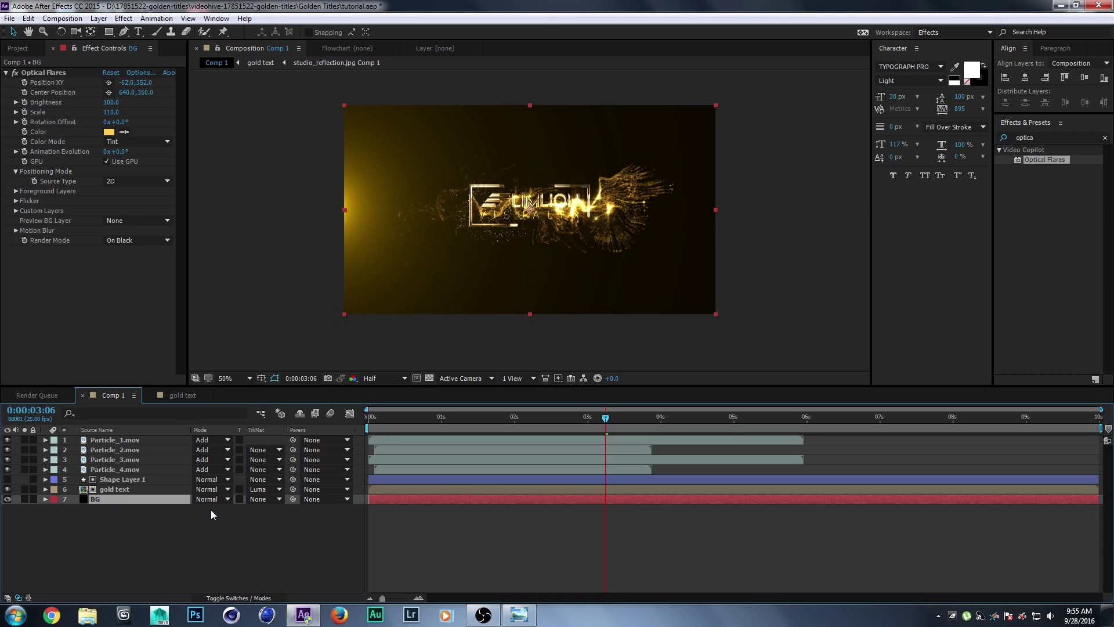
{"action": "left_click", "coordinate": [1055, 137]}
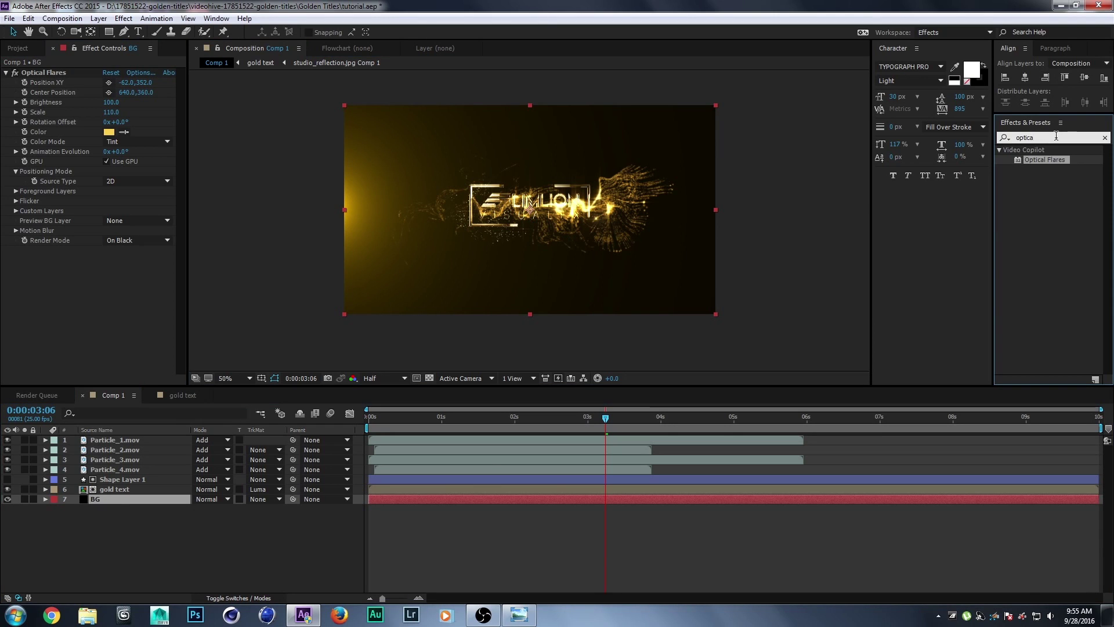
Step: Apply Fast Blur to the BG layer with a Blurriness of 780
{"action": "key", "text": "Return"}
{"action": "type", "text": "fas"}
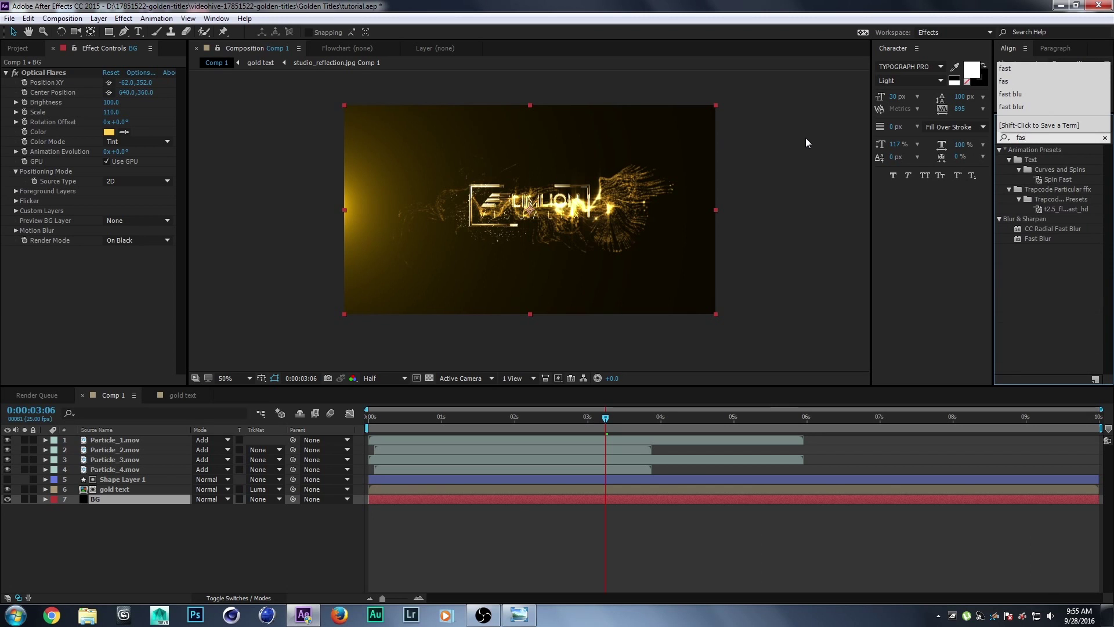
{"action": "type", "text": "t"}
{"action": "left_click_drag", "start_coordinate": [1039, 168], "coordinate": [107, 498]}
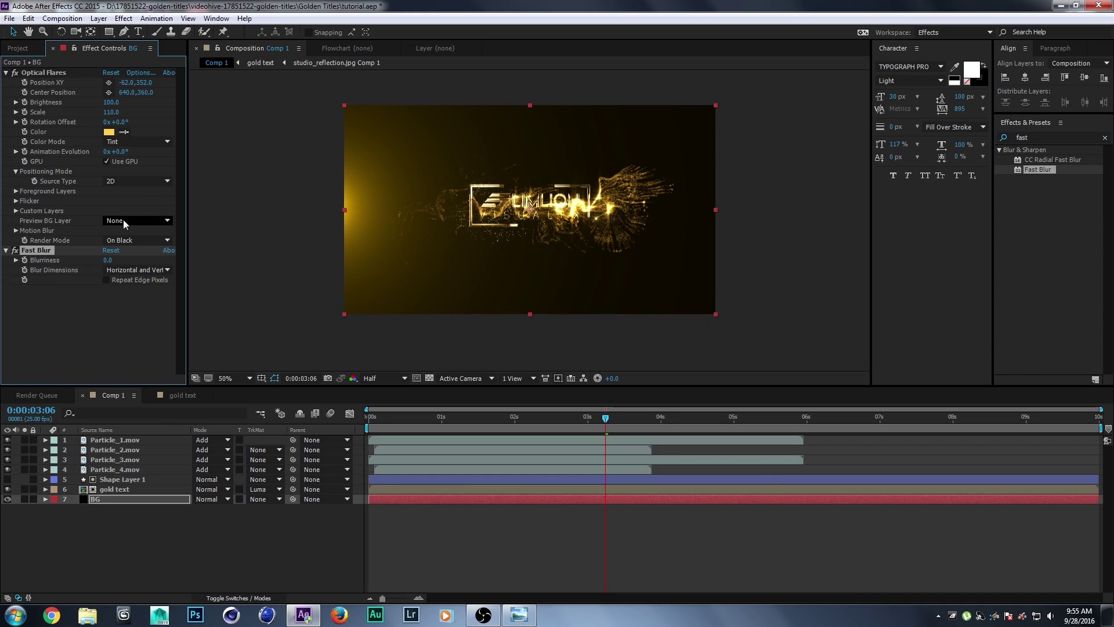
{"action": "left_click_drag", "start_coordinate": [150, 257], "coordinate": [401, 248]}
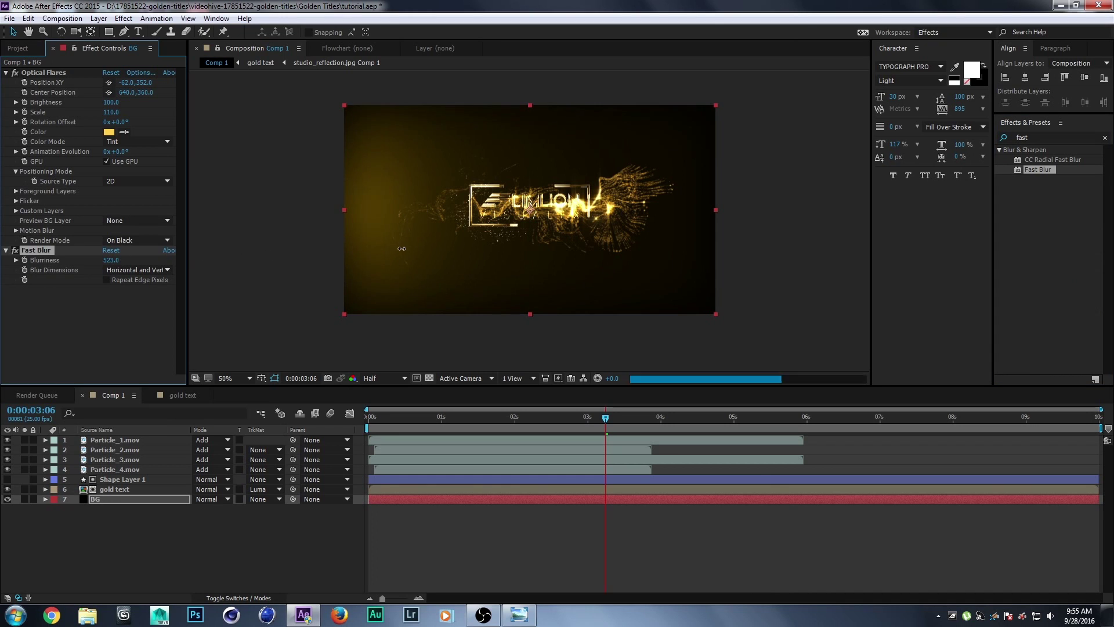
{"action": "left_click_drag", "start_coordinate": [490, 248], "coordinate": [550, 246]}
{"action": "left_click", "coordinate": [111, 260]}
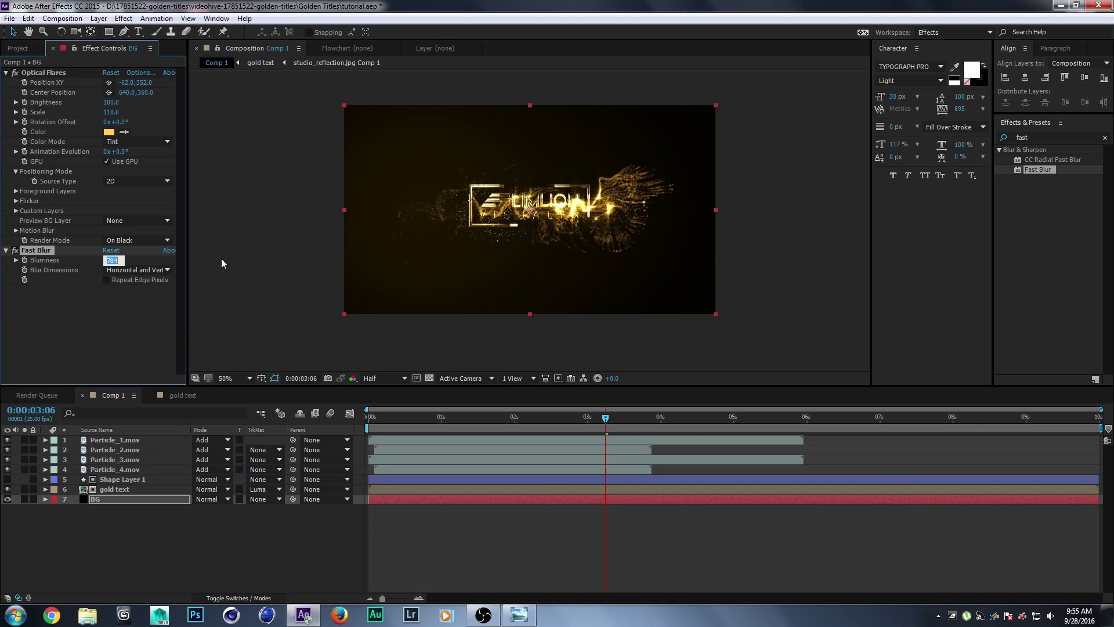
{"action": "type", "text": "1"}
{"action": "key", "text": "BackSpace"}
{"action": "type", "text": "780"}
{"action": "key", "text": "Return"}
Step: Shift the Optical Flares light source further left to -160, 360 and review around 4 seconds
{"action": "left_click", "coordinate": [53, 75]}
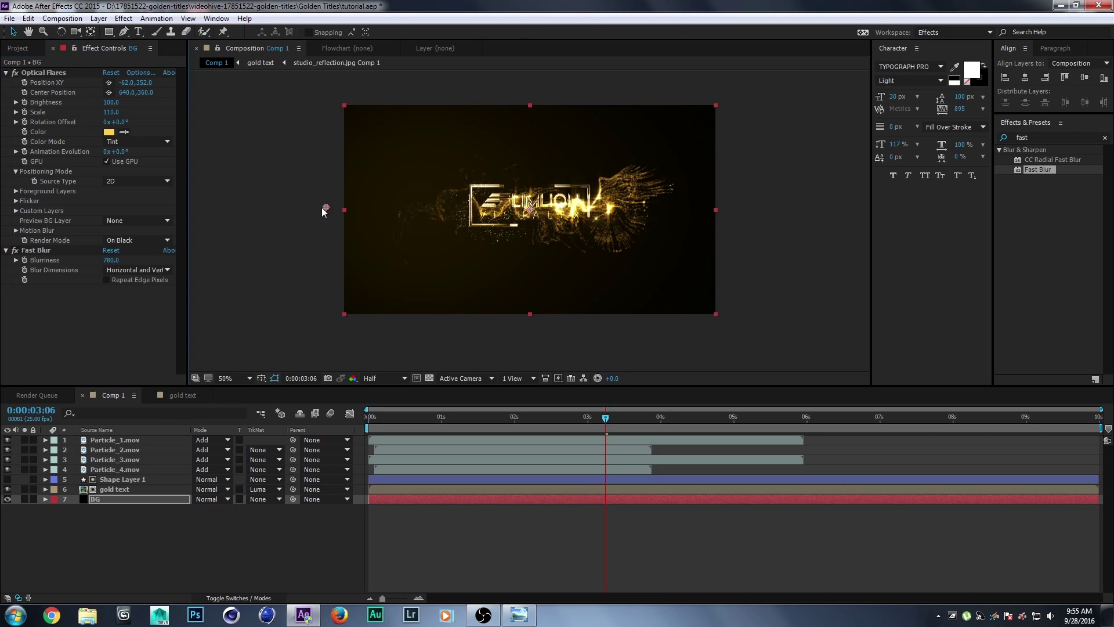
{"action": "mouse_move", "coordinate": [322, 207]}
{"action": "left_mouse_down"}
{"action": "mouse_move", "coordinate": [247, 208]}
{"action": "mouse_move", "coordinate": [318, 214]}
{"action": "mouse_move", "coordinate": [290, 212]}
{"action": "left_mouse_up"}
{"action": "left_click", "coordinate": [63, 75]}
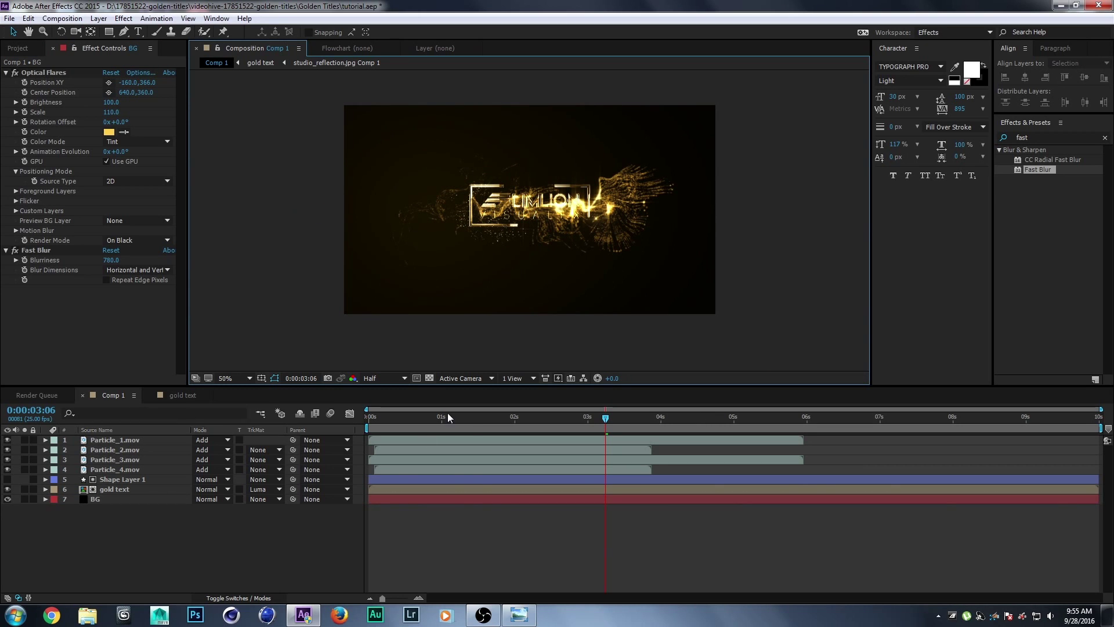
{"action": "mouse_move", "coordinate": [448, 414]}
{"action": "left_mouse_down"}
{"action": "mouse_move", "coordinate": [487, 424]}
{"action": "mouse_move", "coordinate": [678, 385]}
{"action": "left_mouse_up"}
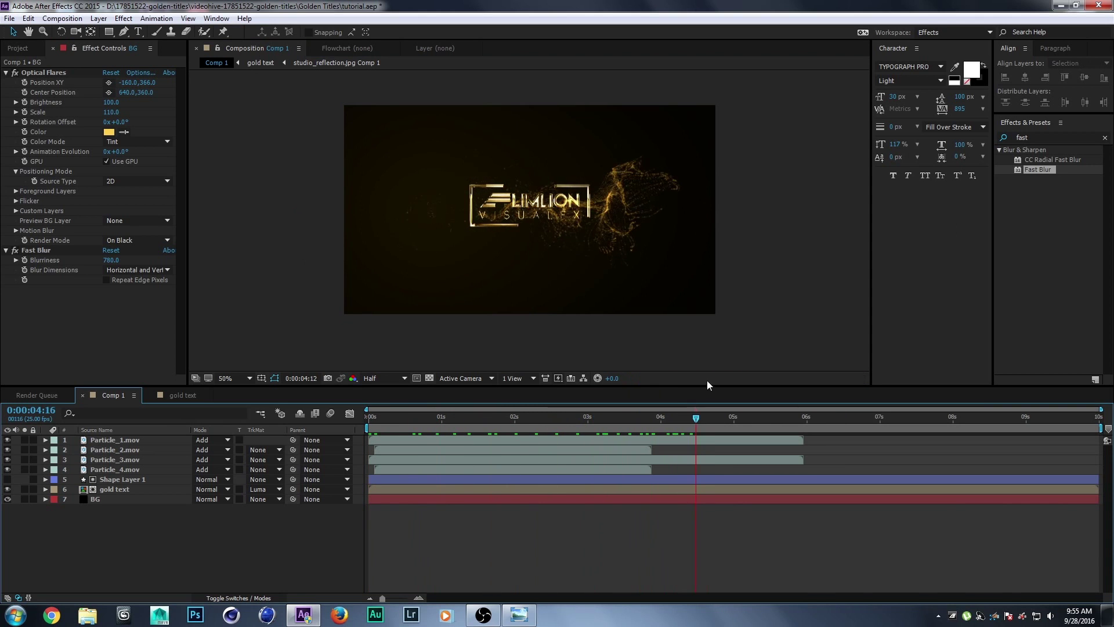
{"action": "left_click_drag", "start_coordinate": [677, 385], "coordinate": [664, 392]}
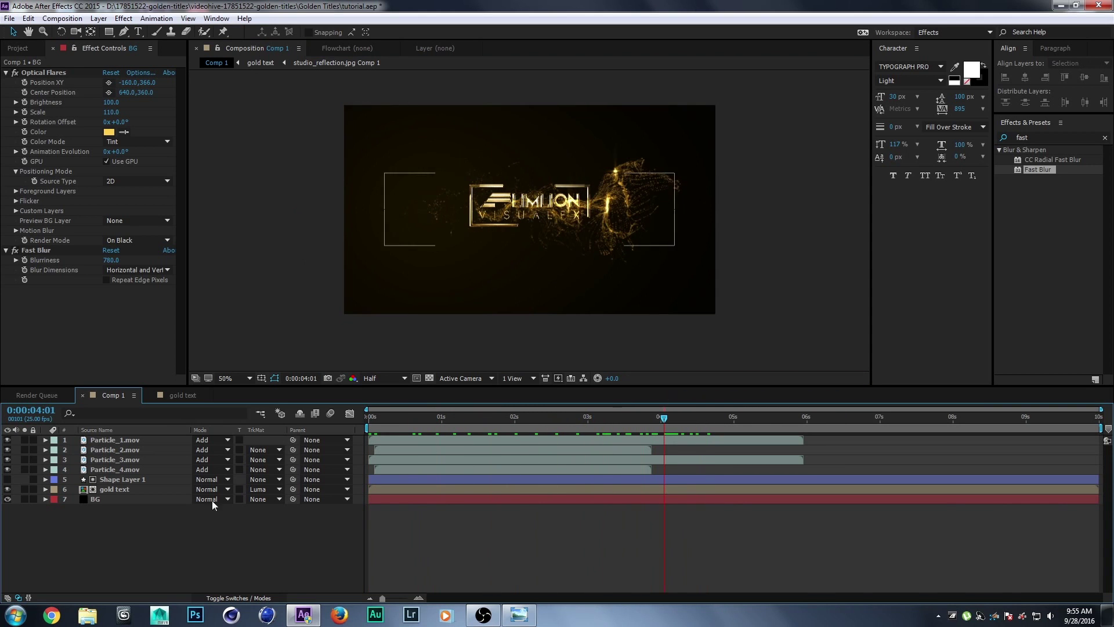
Step: Add a new black solid layer named 'mask' at the top of the stack
{"action": "right_click", "coordinate": [95, 550]}
{"action": "mouse_move", "coordinate": [155, 445]}
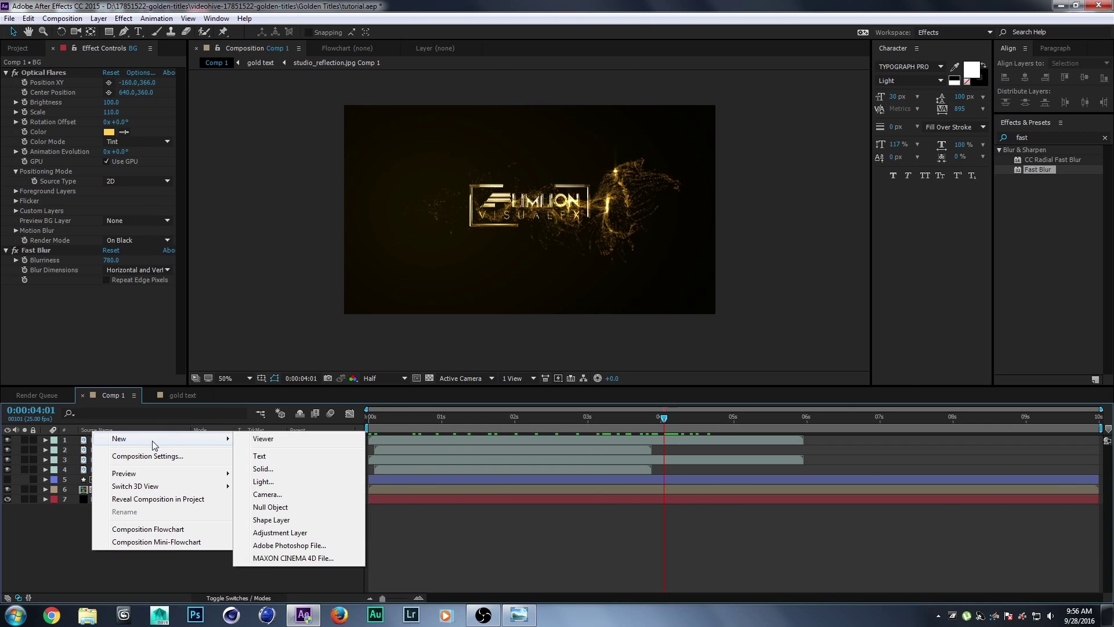
{"action": "left_click", "coordinate": [282, 468]}
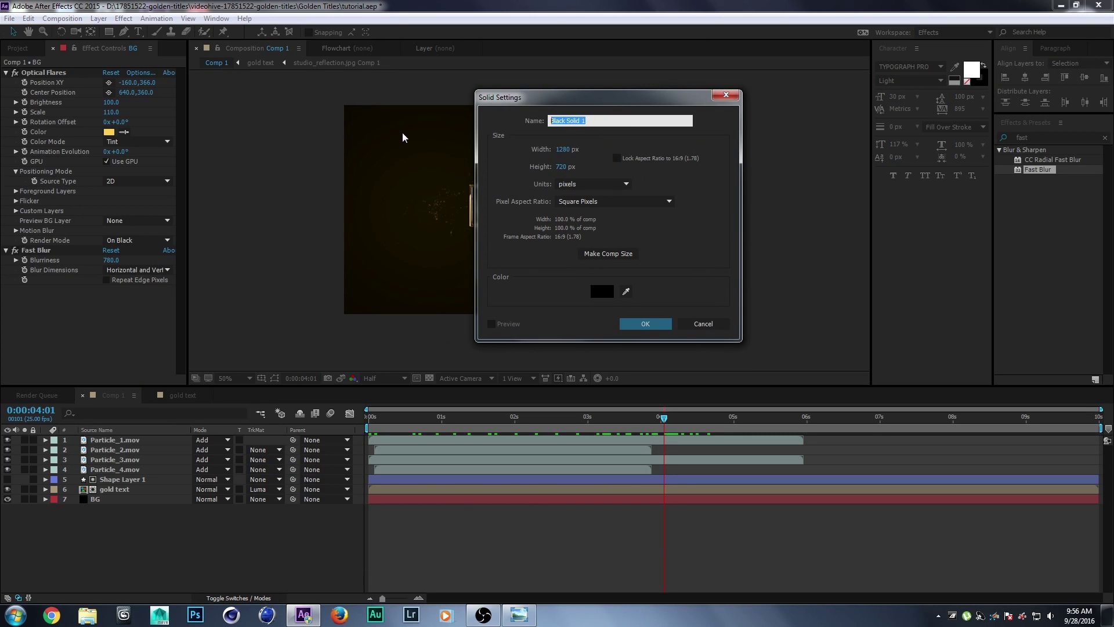
{"action": "type", "text": "mask"}
{"action": "key", "text": "Return"}
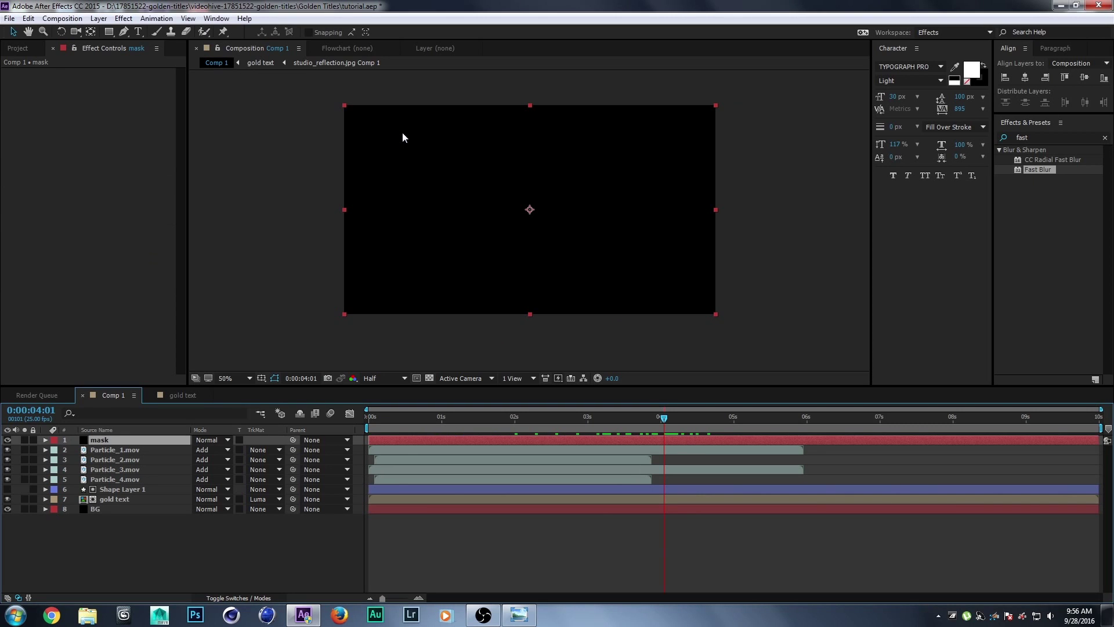
Step: Show the Title/Action Safe guides and select the mask layer
{"action": "left_click", "coordinate": [274, 377]}
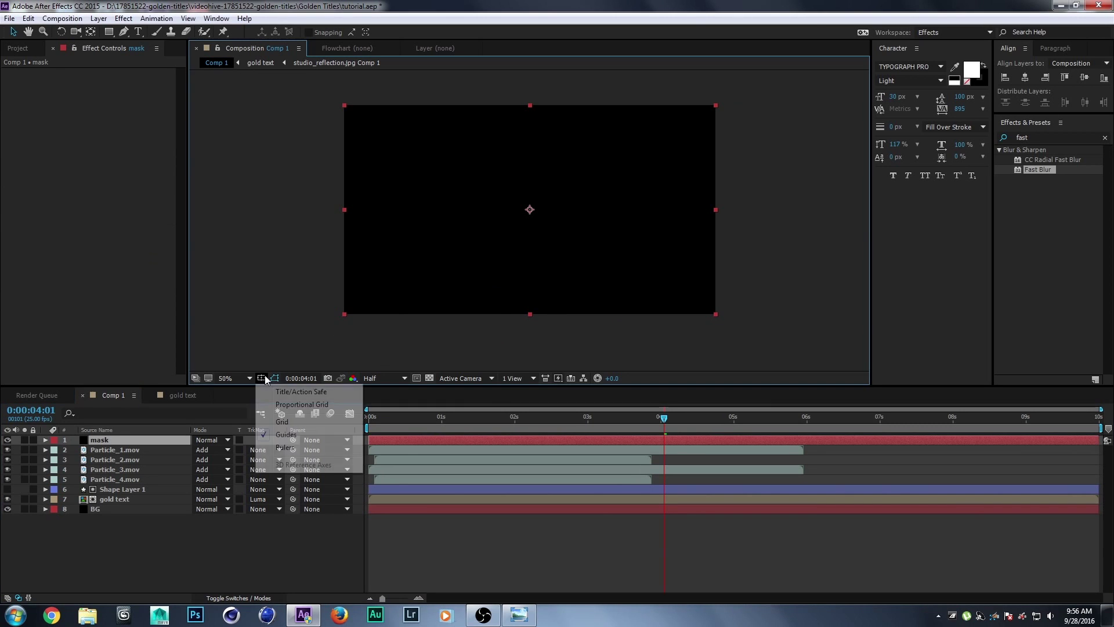
{"action": "left_click", "coordinate": [290, 389]}
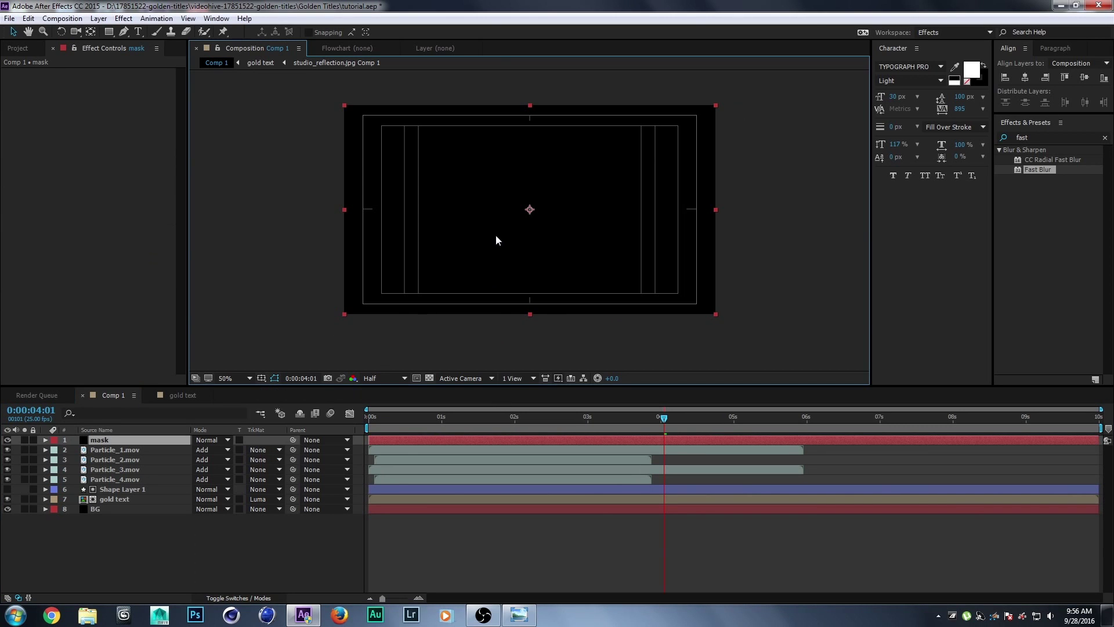
{"action": "left_click", "coordinate": [114, 449]}
{"action": "left_click", "coordinate": [119, 439]}
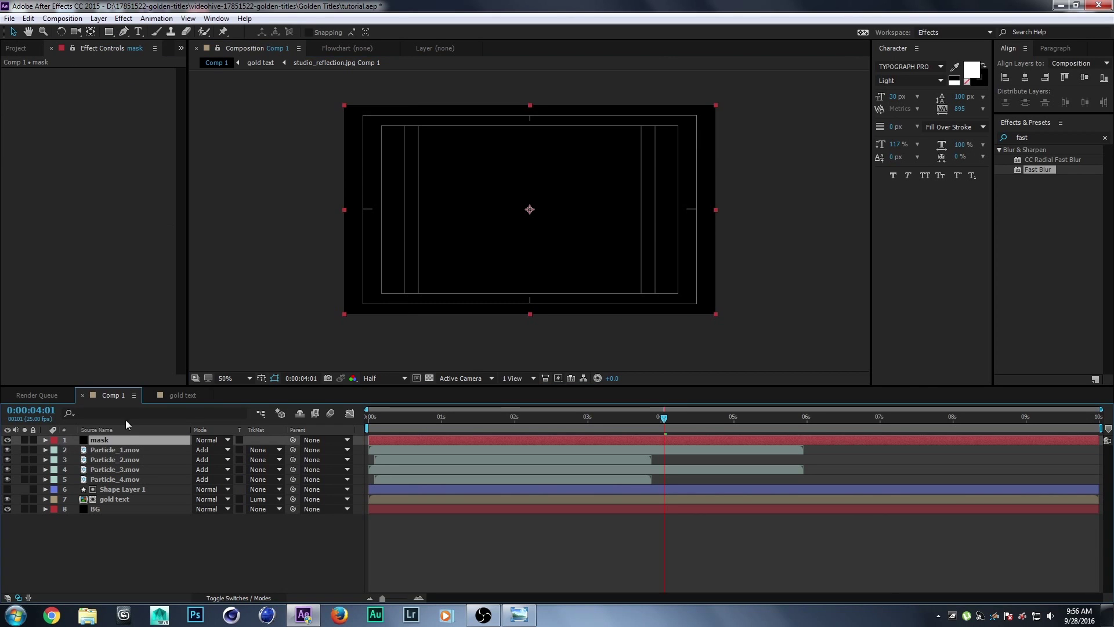
{"action": "left_click", "coordinate": [109, 31]}
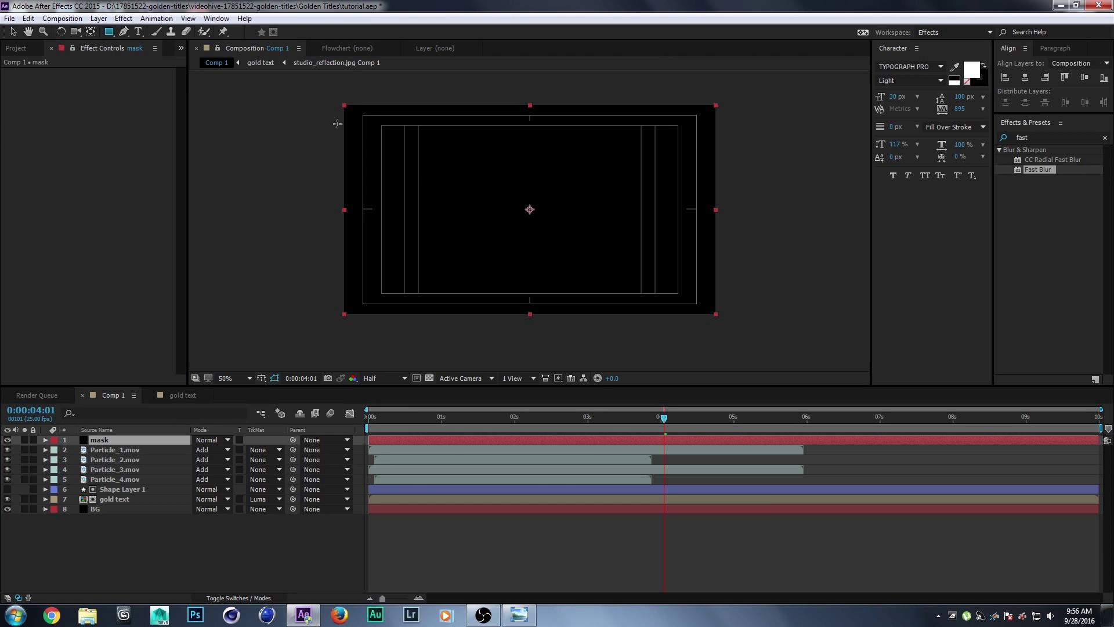
Step: Draw a rectangular mask across the title area, shorten it slightly, and set it to Subtract
{"action": "left_click_drag", "start_coordinate": [337, 123], "coordinate": [721, 296]}
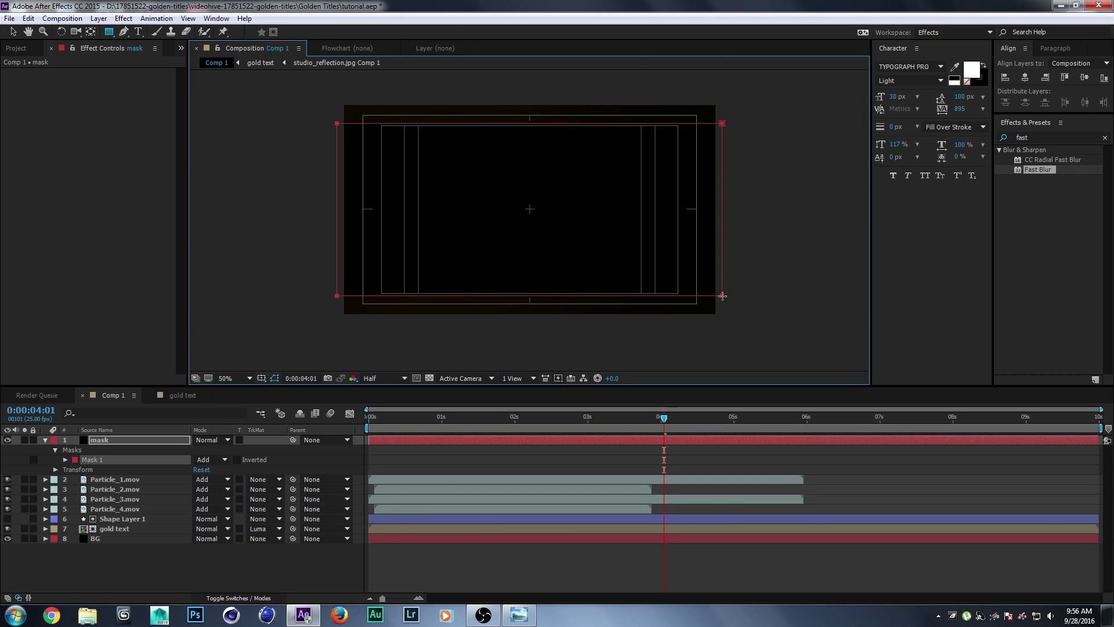
{"action": "key", "text": "v"}
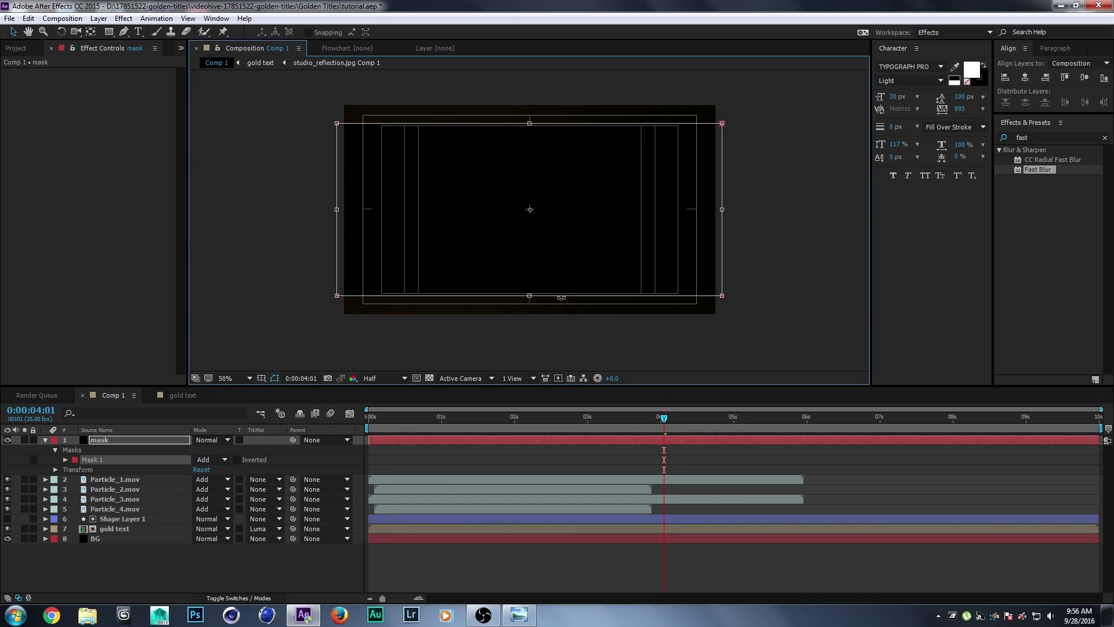
{"action": "left_click_drag", "start_coordinate": [529, 295], "coordinate": [529, 291]}
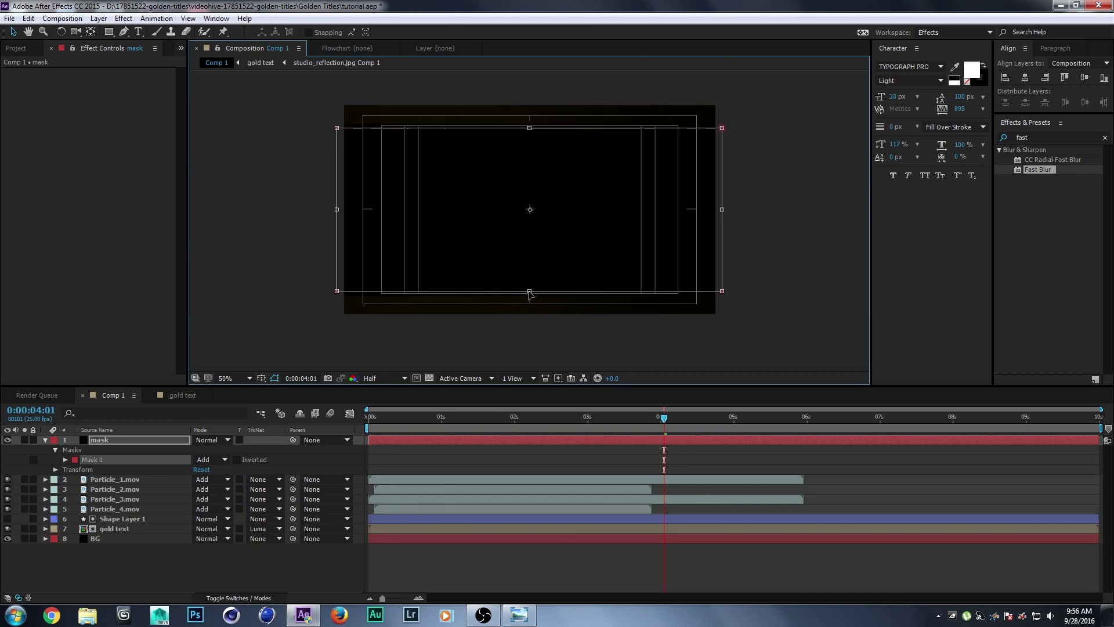
{"action": "left_click", "coordinate": [531, 297]}
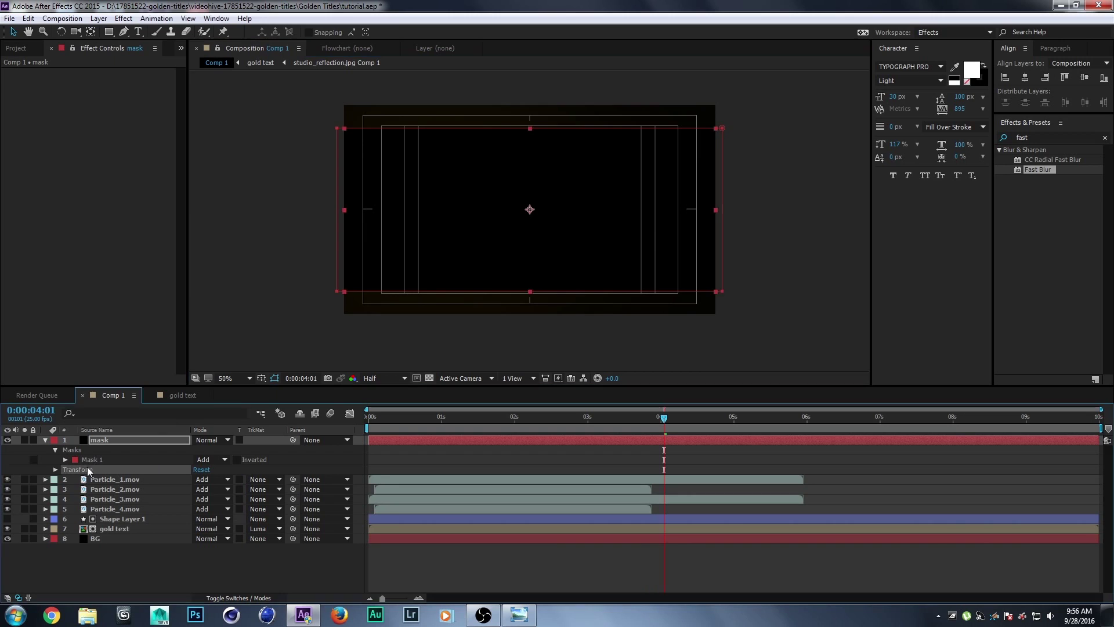
{"action": "left_click", "coordinate": [224, 460]}
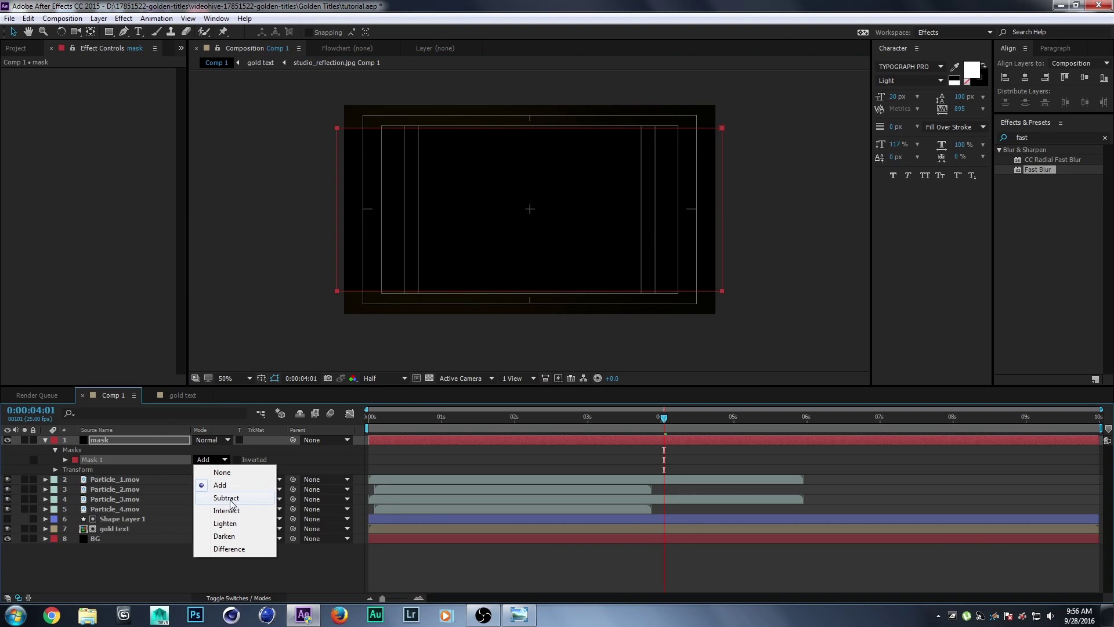
{"action": "left_click", "coordinate": [230, 499]}
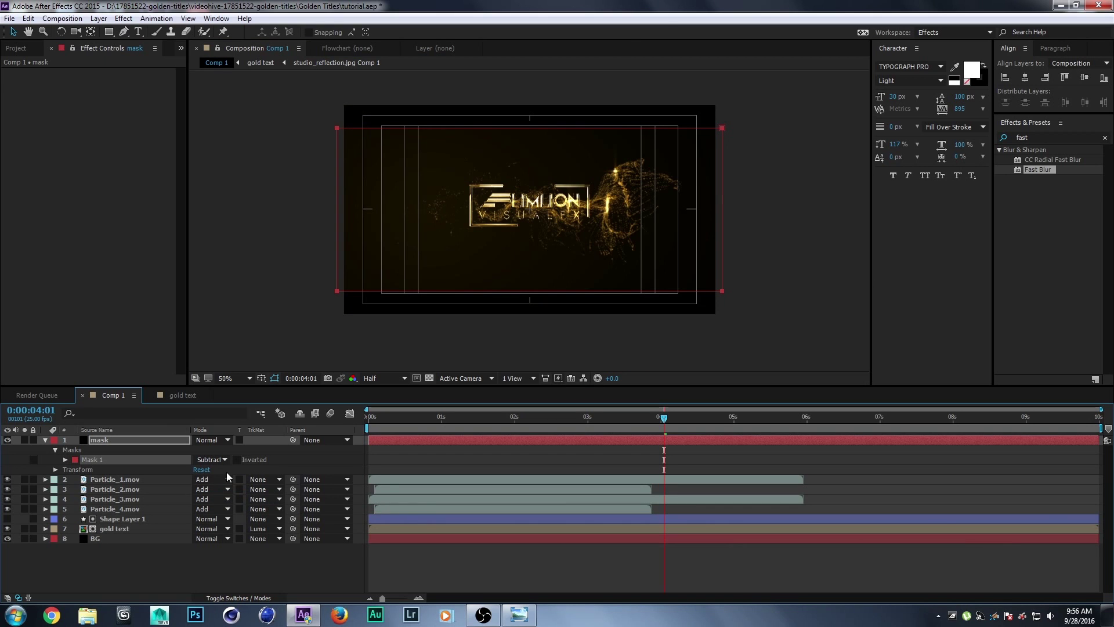
{"action": "left_click", "coordinate": [726, 322]}
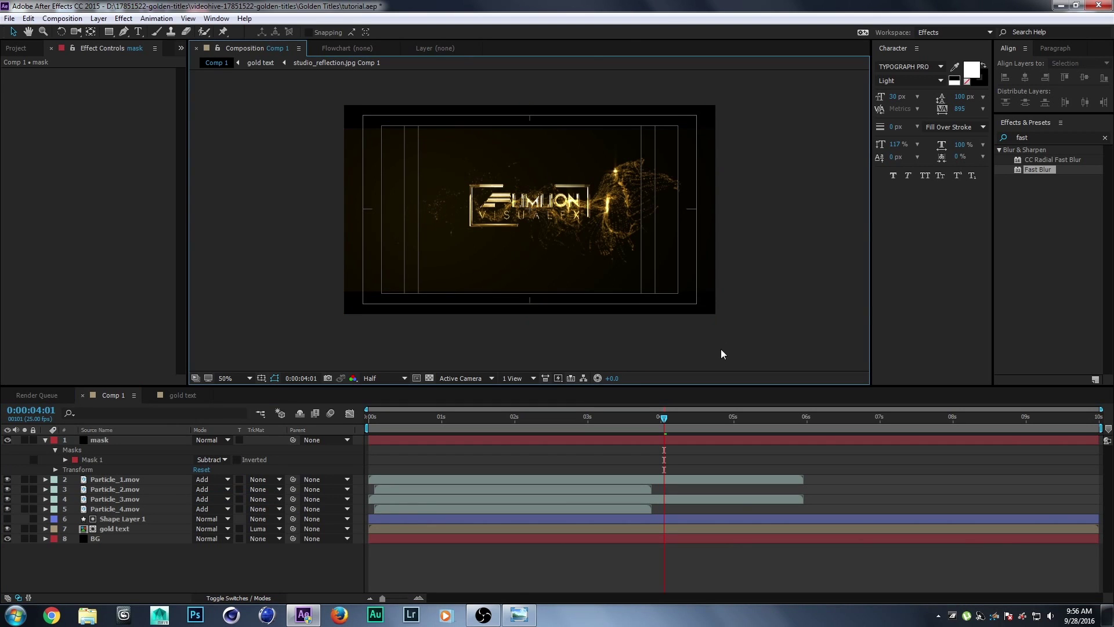
Step: Hide the safe guides, preview at Full resolution, and fit the composition in the viewer
{"action": "left_click", "coordinate": [260, 378]}
{"action": "left_click", "coordinate": [274, 388]}
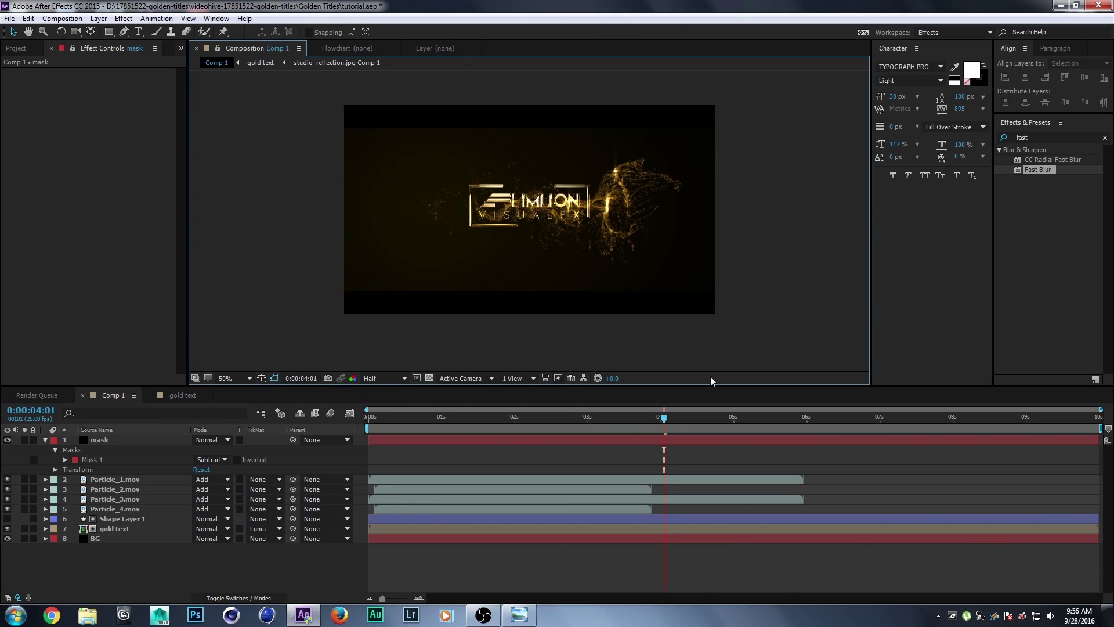
{"action": "scroll", "coordinate": [678, 261], "scroll_direction": "up", "scroll_amount": 2}
{"action": "scroll", "coordinate": [675, 261], "scroll_direction": "down", "scroll_amount": 2}
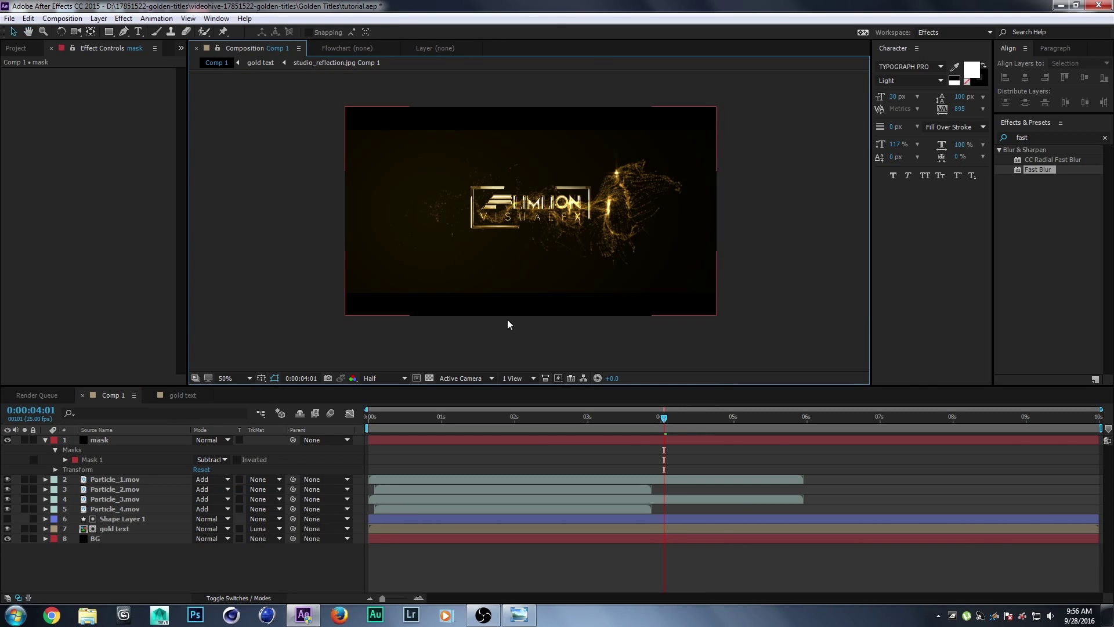
{"action": "left_click", "coordinate": [393, 379]}
{"action": "left_click", "coordinate": [393, 406]}
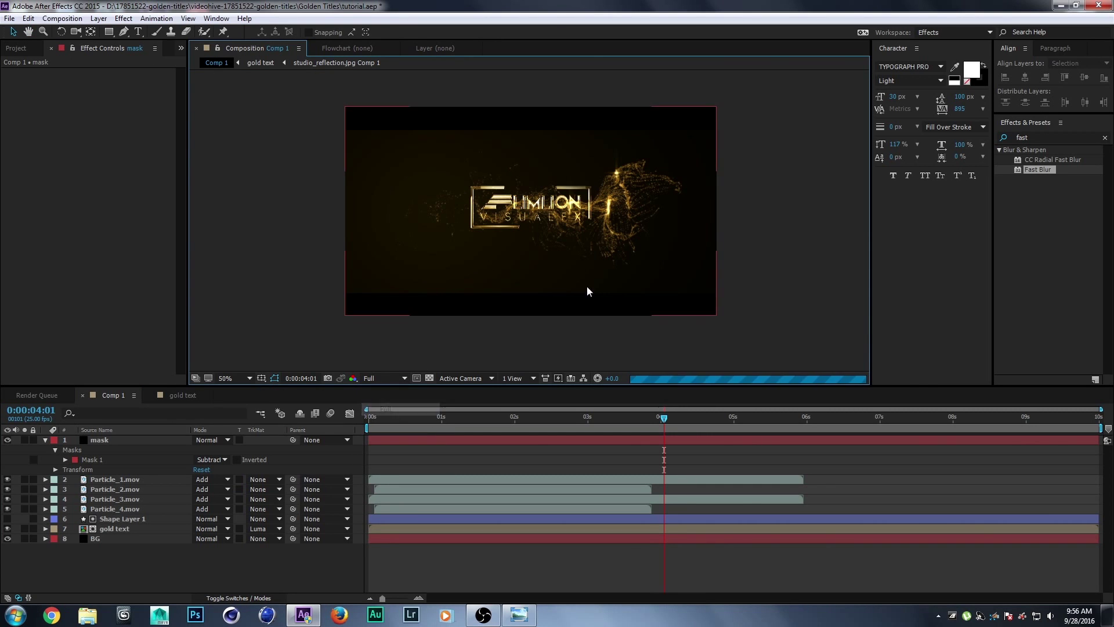
{"action": "left_click", "coordinate": [243, 380]}
{"action": "left_click", "coordinate": [257, 404]}
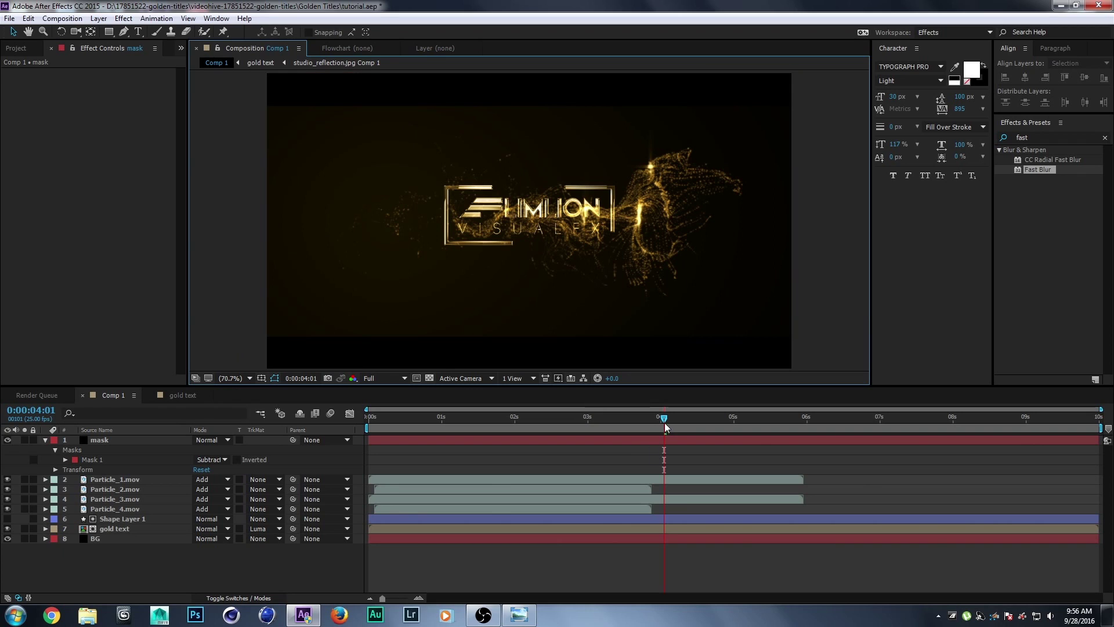
{"action": "left_click_drag", "start_coordinate": [749, 418], "coordinate": [919, 409]}
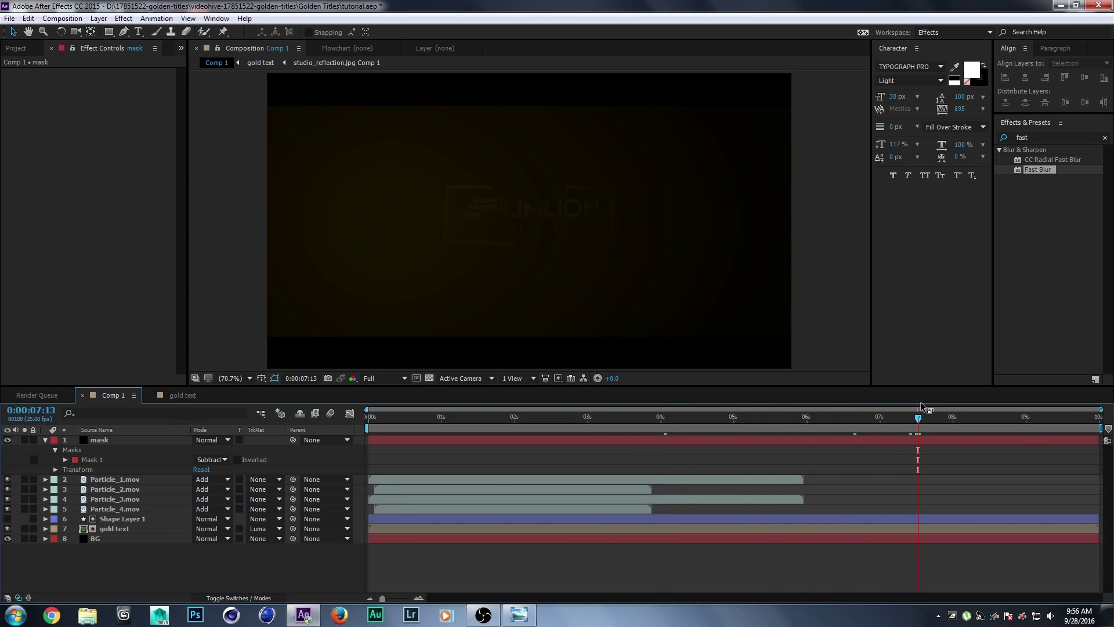
Step: End the work area at 0:00:07:13 with N and play the preview from frame one
{"action": "key", "text": "n"}
{"action": "key", "text": "Home"}
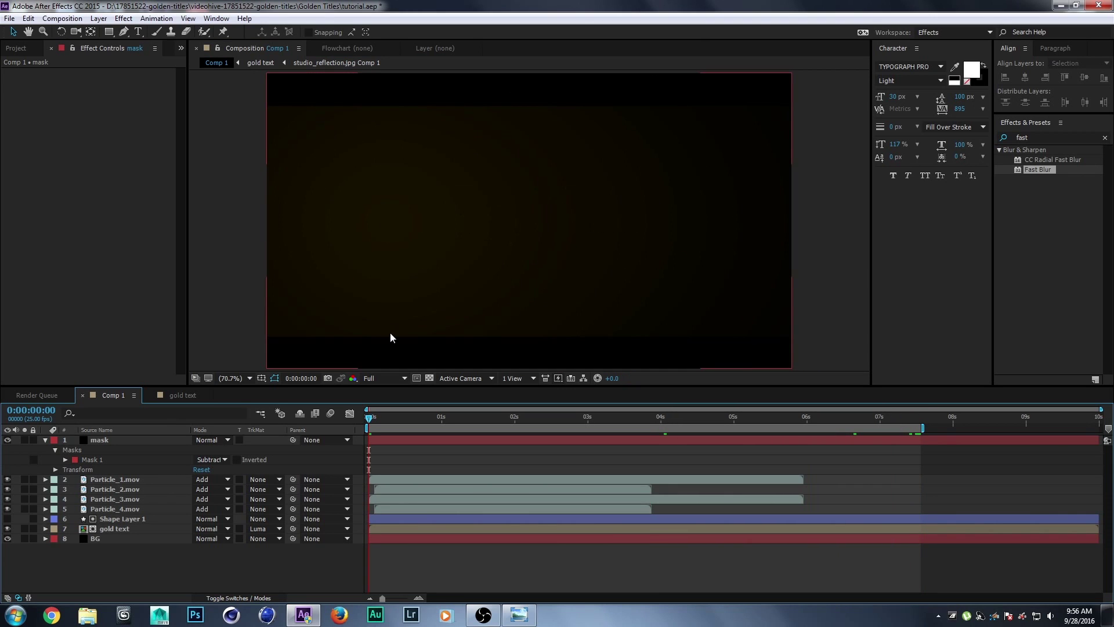
{"action": "key", "text": "space"}
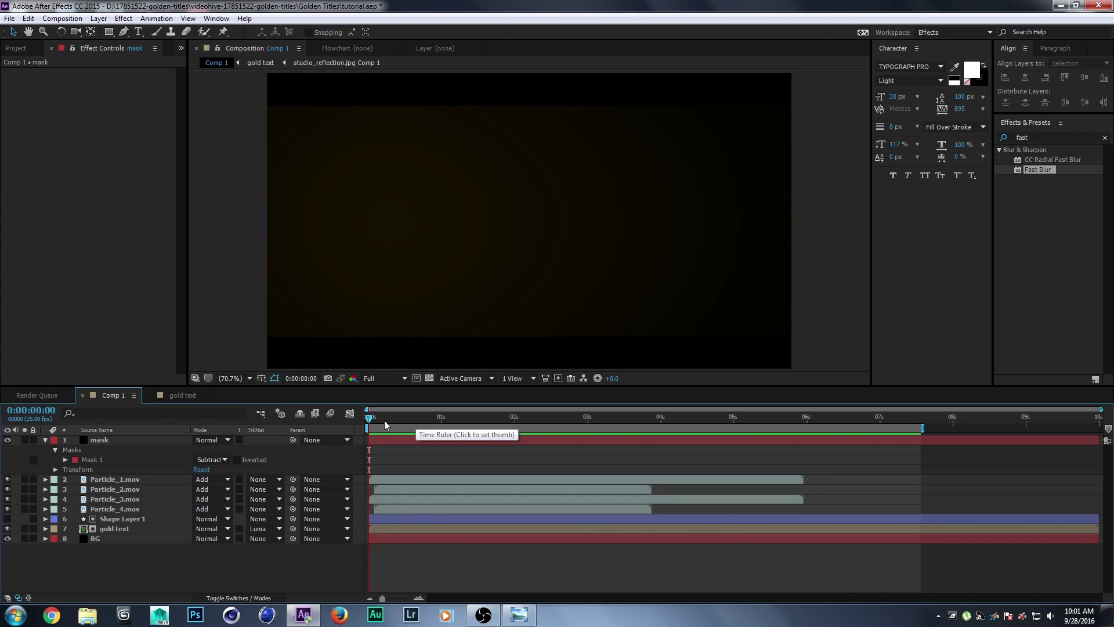
{"action": "key", "text": "space"}
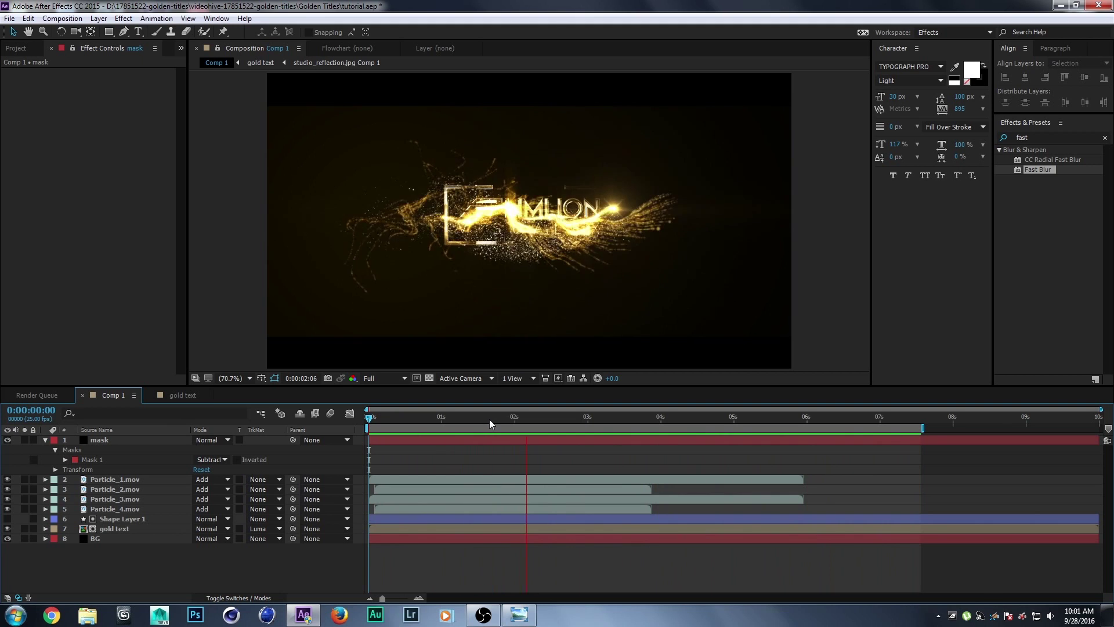
Step: At 3 seconds, set the BG layer's Fast Blur Blurriness to 450
{"action": "left_click", "coordinate": [524, 416]}
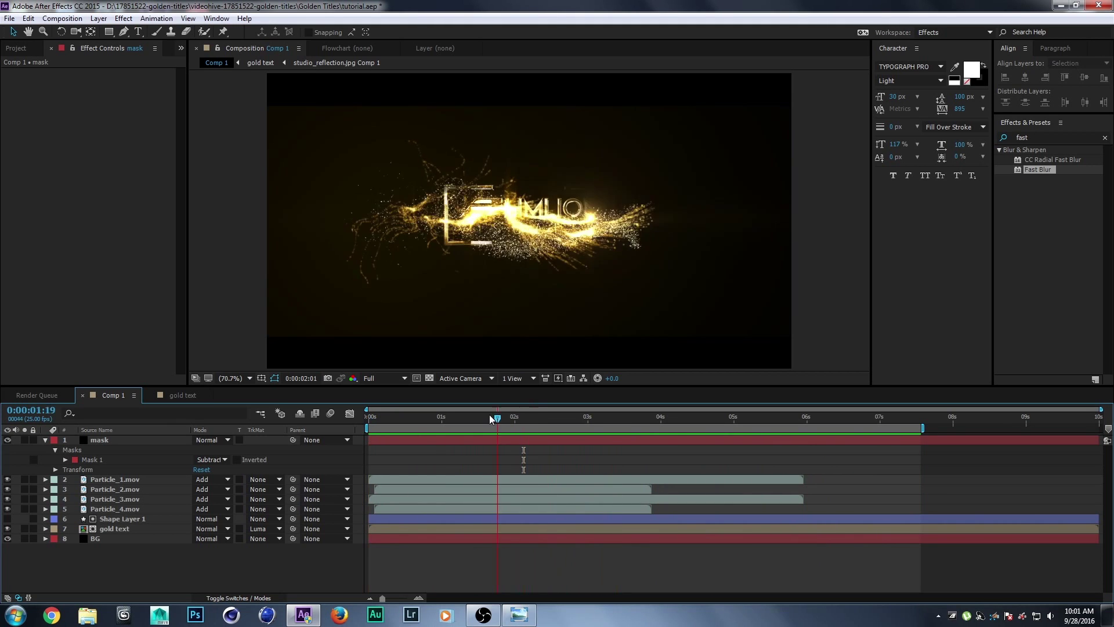
{"action": "left_click_drag", "start_coordinate": [531, 416], "coordinate": [587, 415]}
{"action": "left_click", "coordinate": [116, 538]}
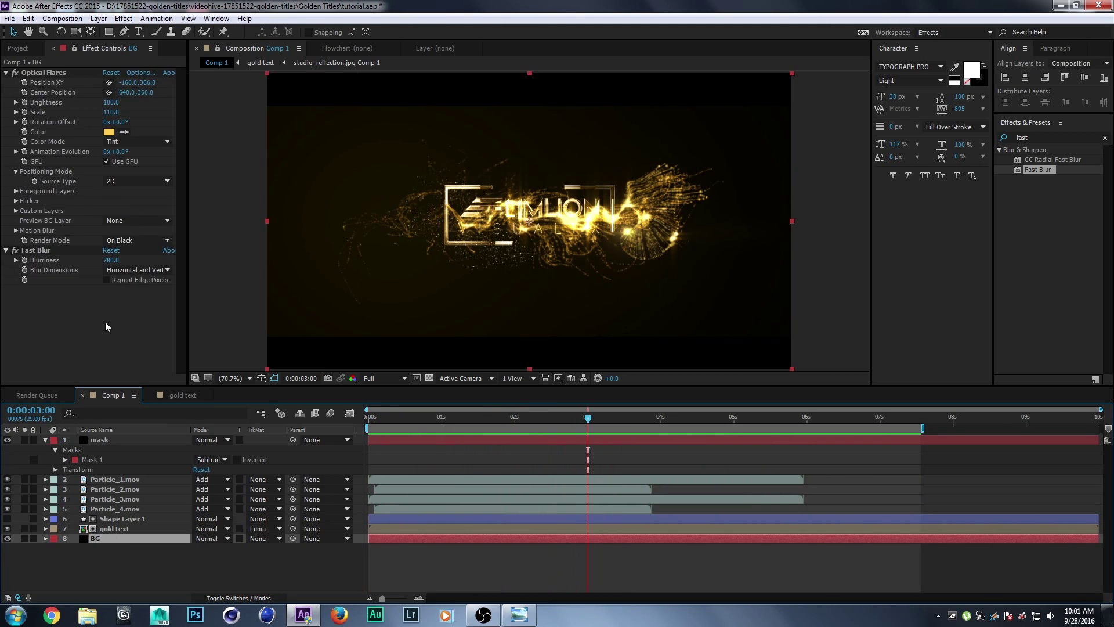
{"action": "left_click", "coordinate": [33, 253]}
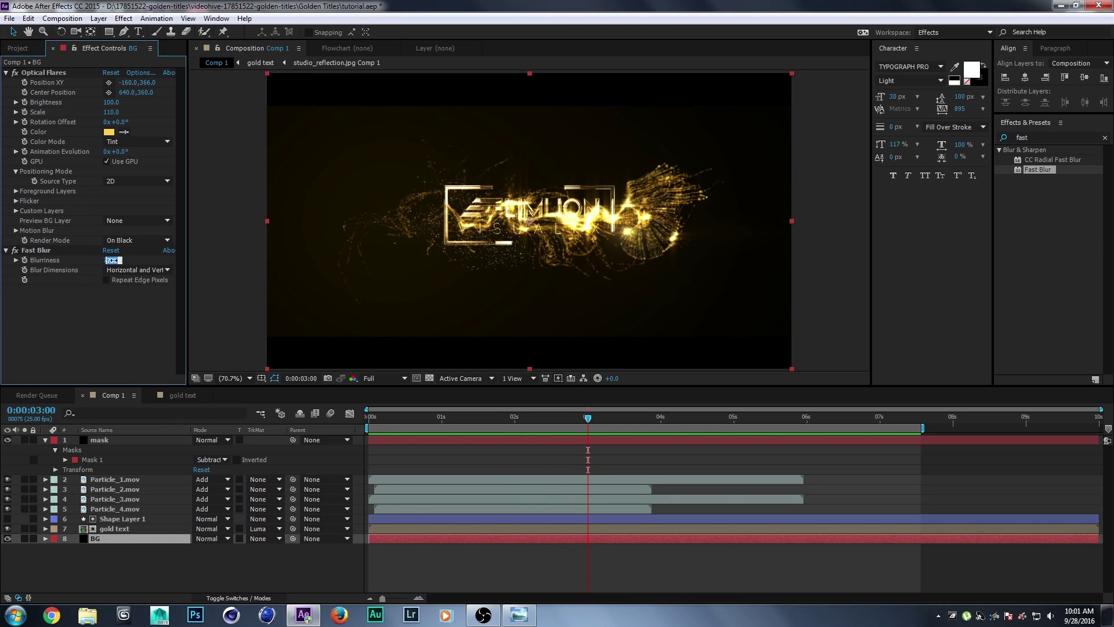
{"action": "type", "text": "4580"}
{"action": "key", "text": "Return"}
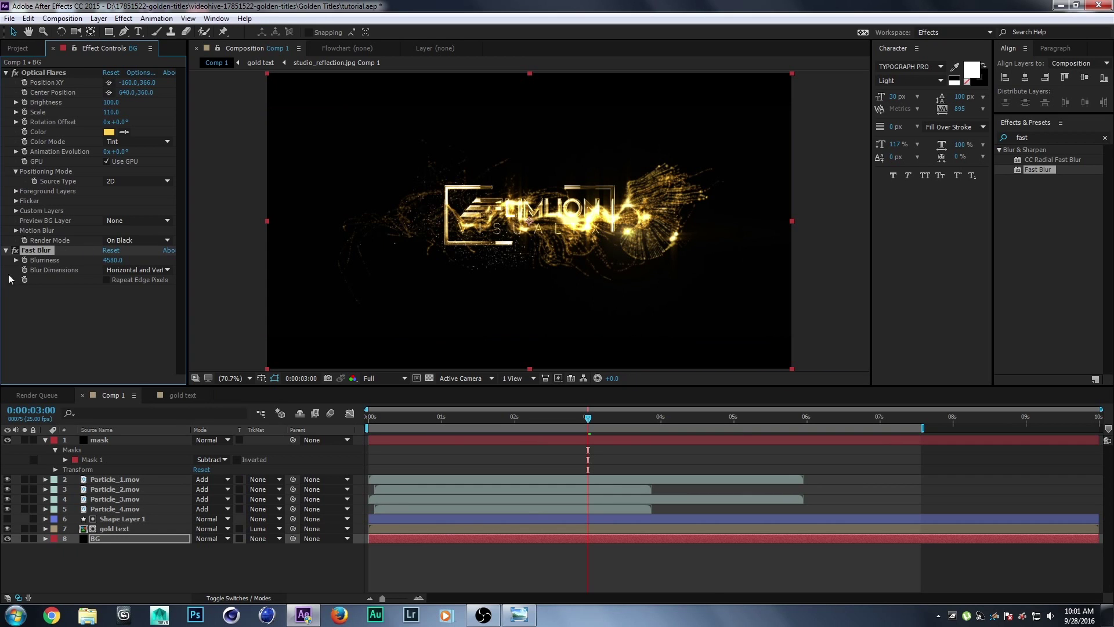
{"action": "left_click", "coordinate": [113, 260]}
{"action": "type", "text": "450"}
{"action": "key", "text": "Return"}
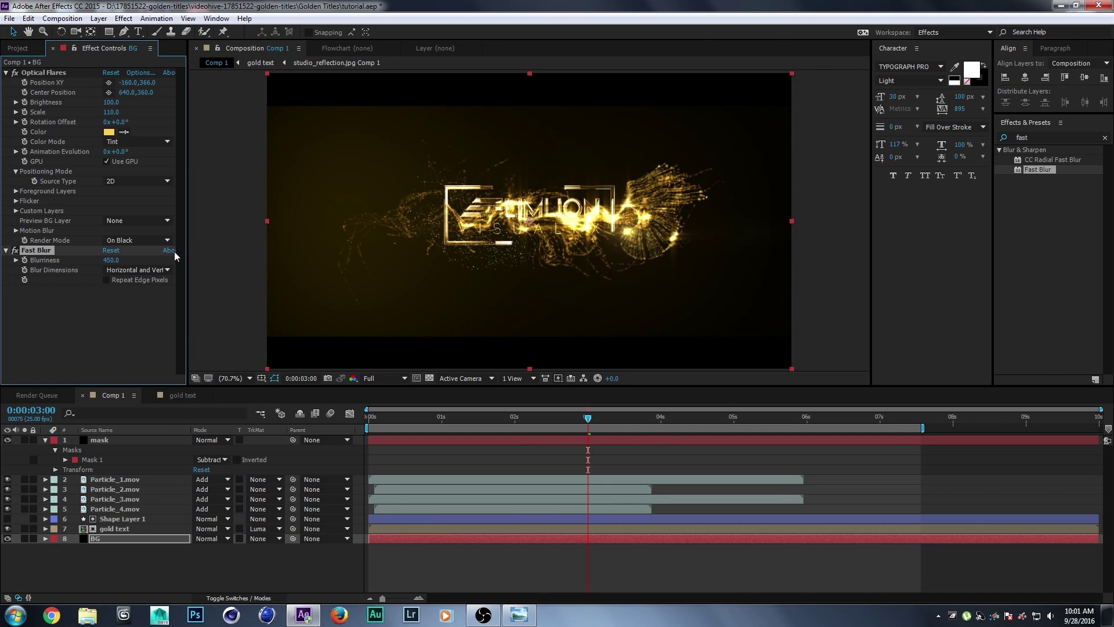
{"action": "left_click", "coordinate": [111, 260]}
{"action": "type", "text": "480"}
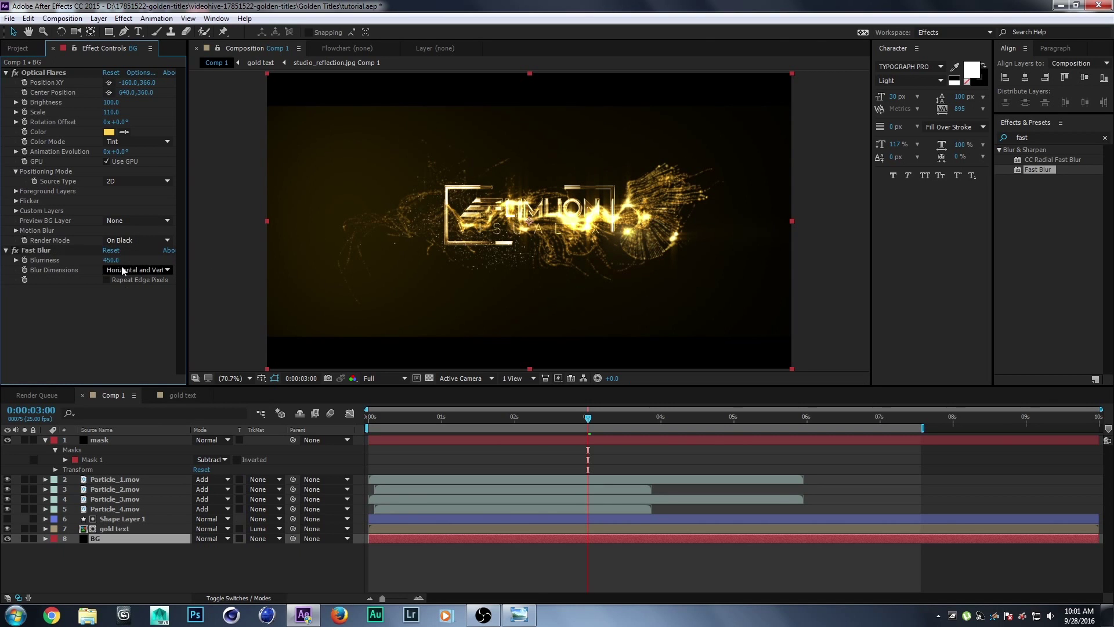
{"action": "key", "text": "Return"}
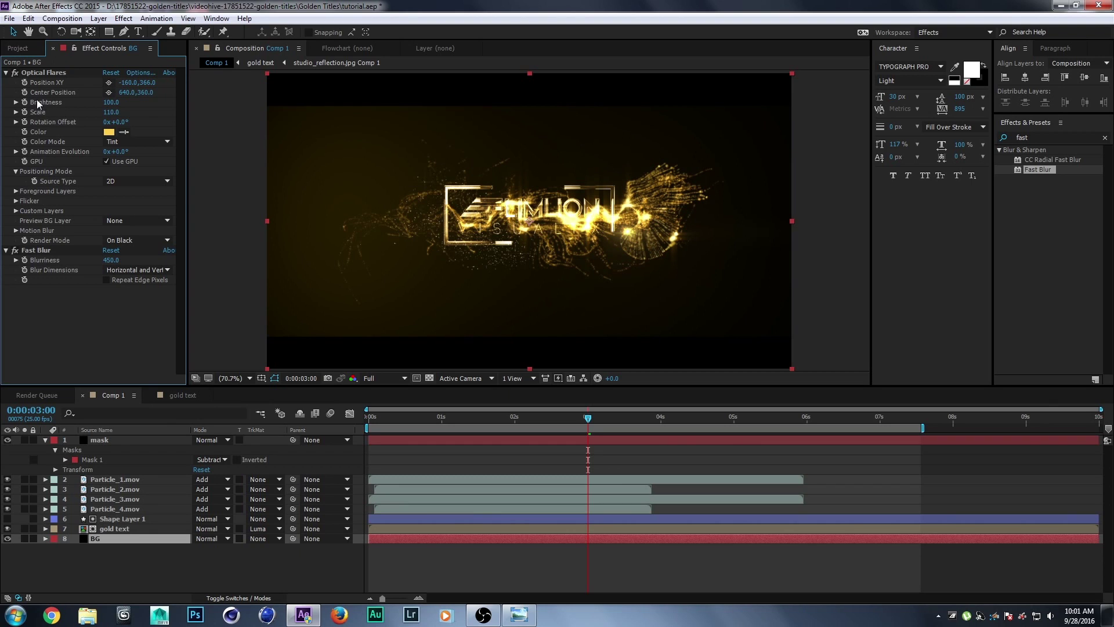
Step: Shrink the Optical Flares Scale to 30 and centre the flare at the left edge (-5.8, 357.5)
{"action": "left_click", "coordinate": [49, 71]}
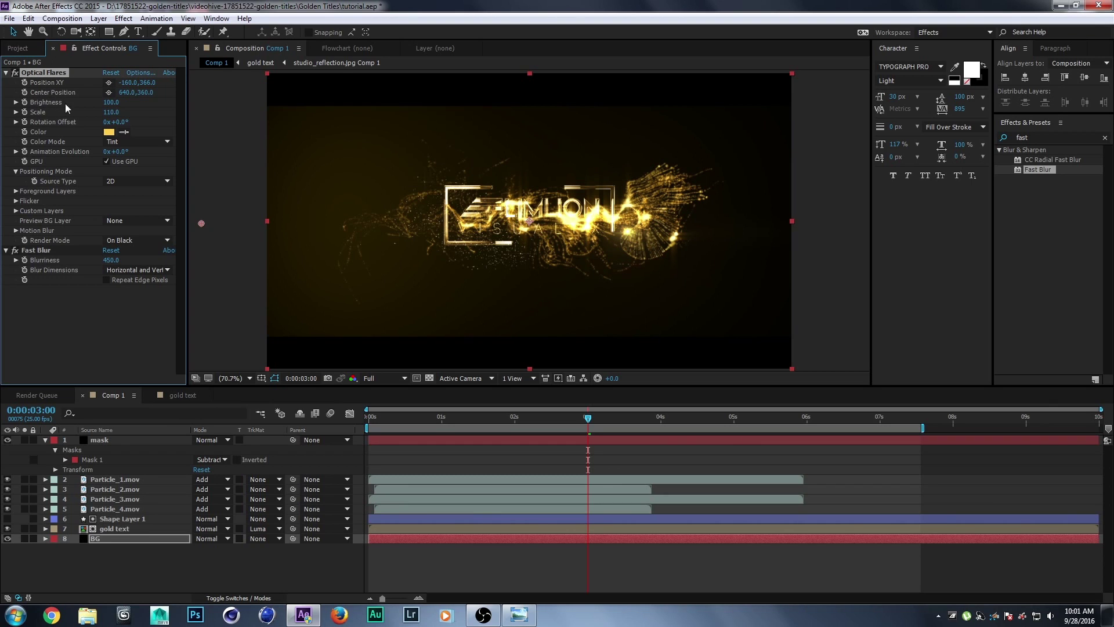
{"action": "left_click", "coordinate": [111, 111]}
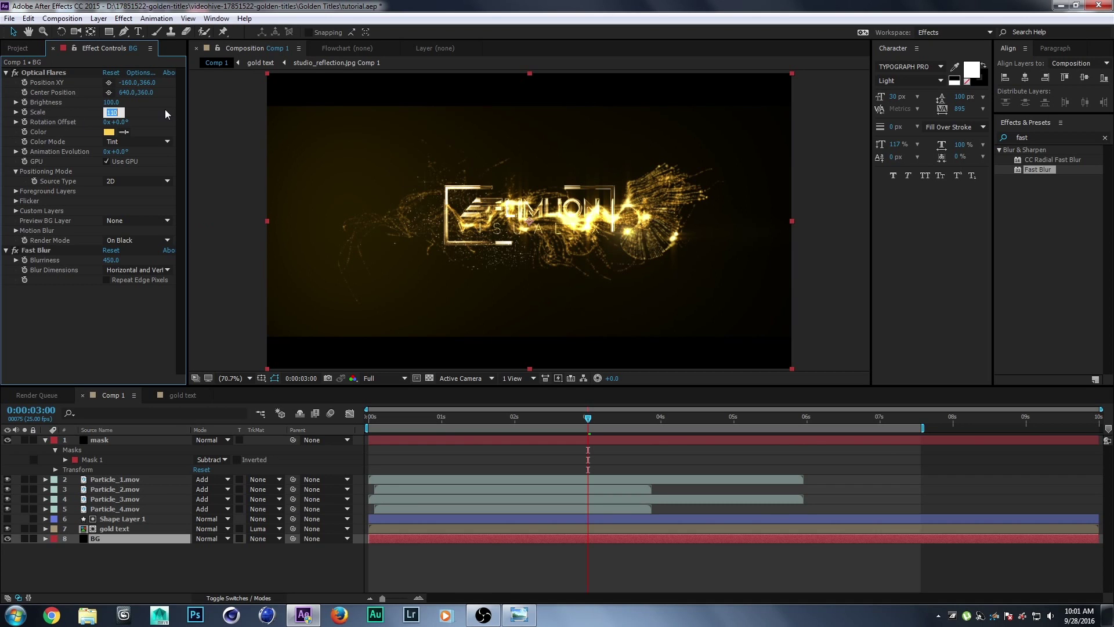
{"action": "type", "text": "50"}
{"action": "key", "text": "Return"}
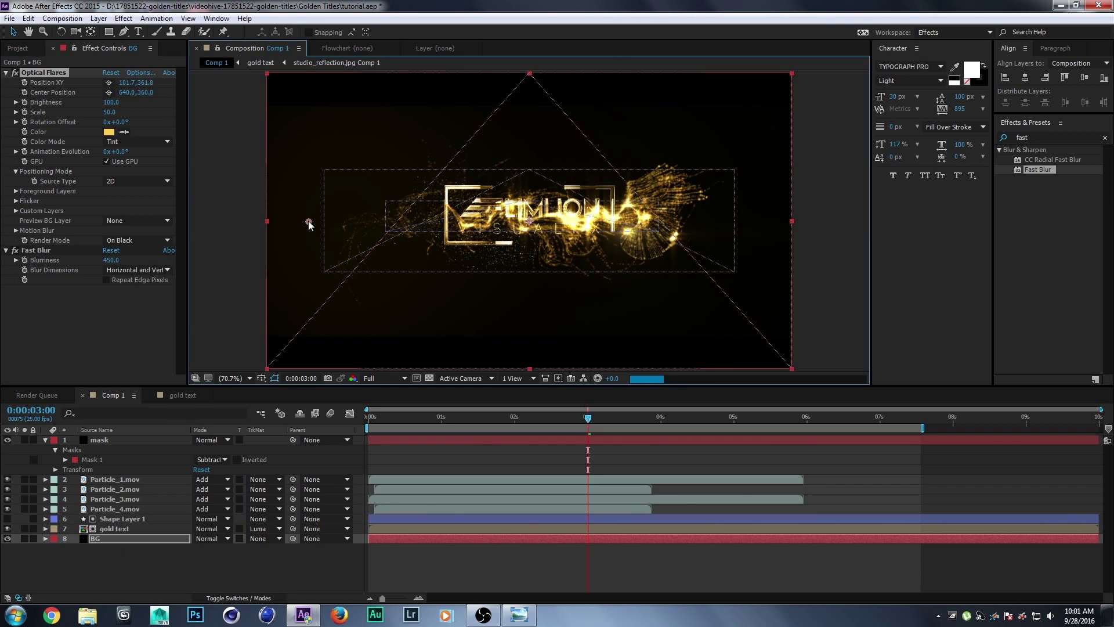
{"action": "left_click_drag", "start_coordinate": [200, 222], "coordinate": [288, 222]}
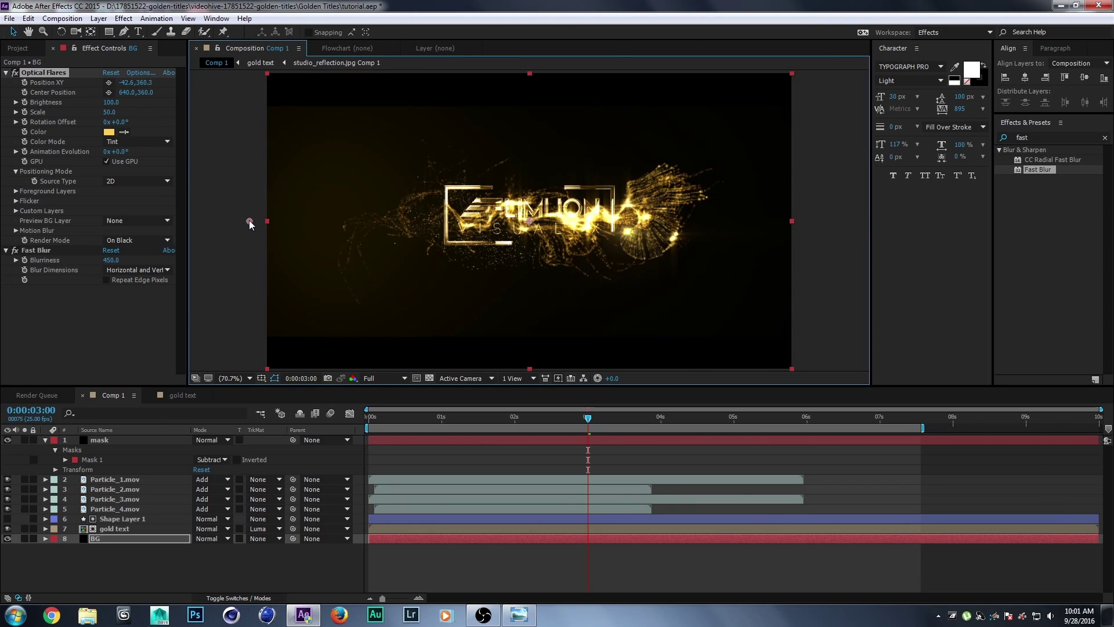
{"action": "left_click_drag", "start_coordinate": [249, 220], "coordinate": [266, 220]}
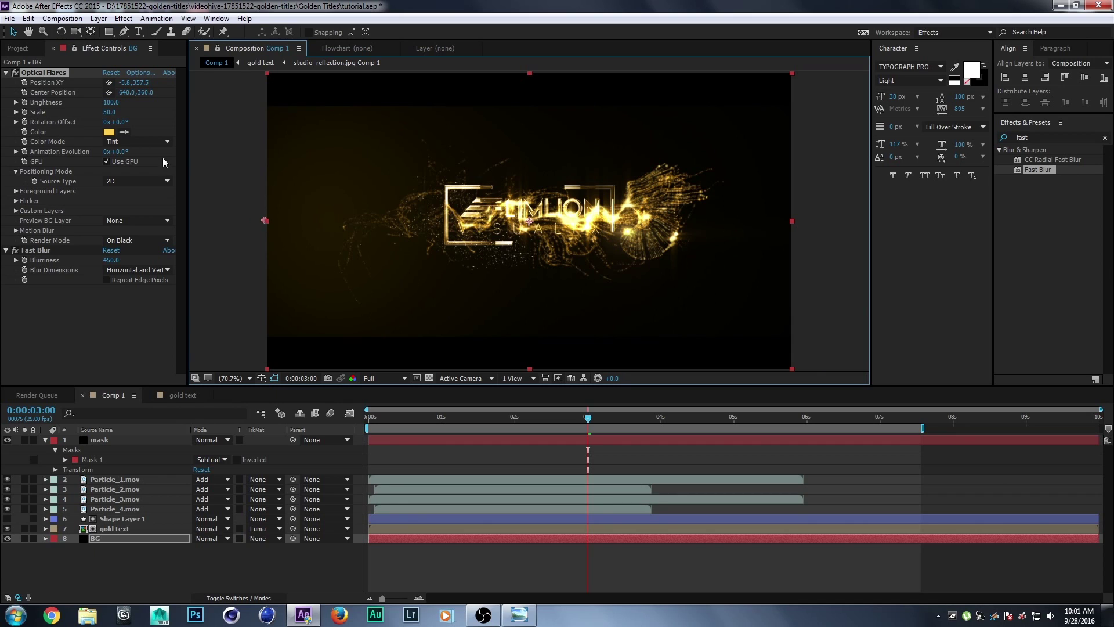
{"action": "left_click", "coordinate": [109, 112]}
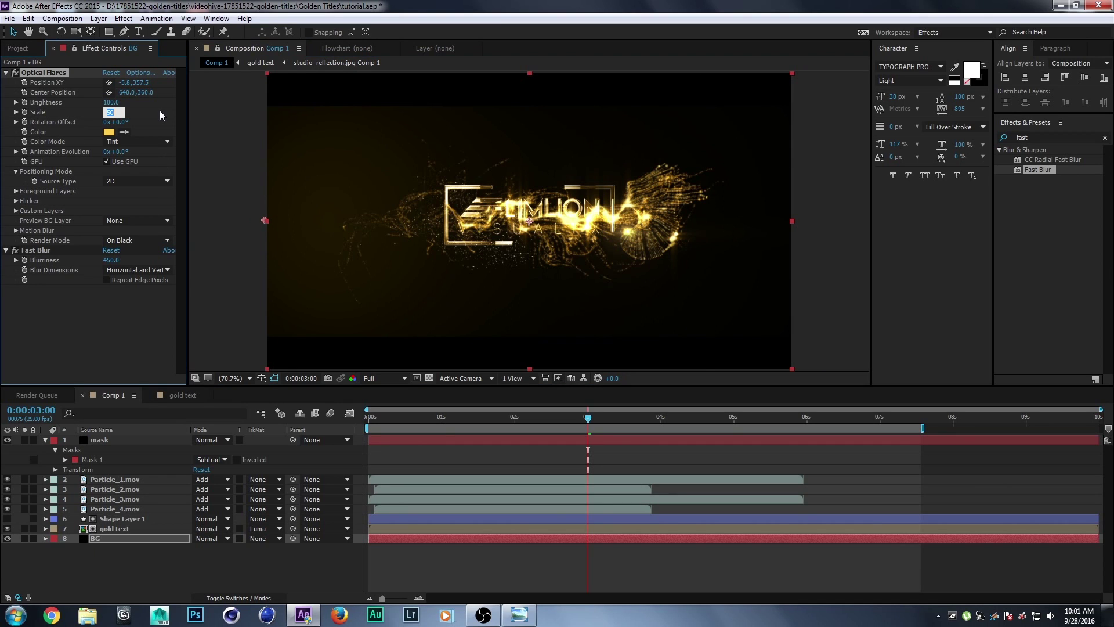
{"action": "type", "text": "30"}
{"action": "key", "text": "Return"}
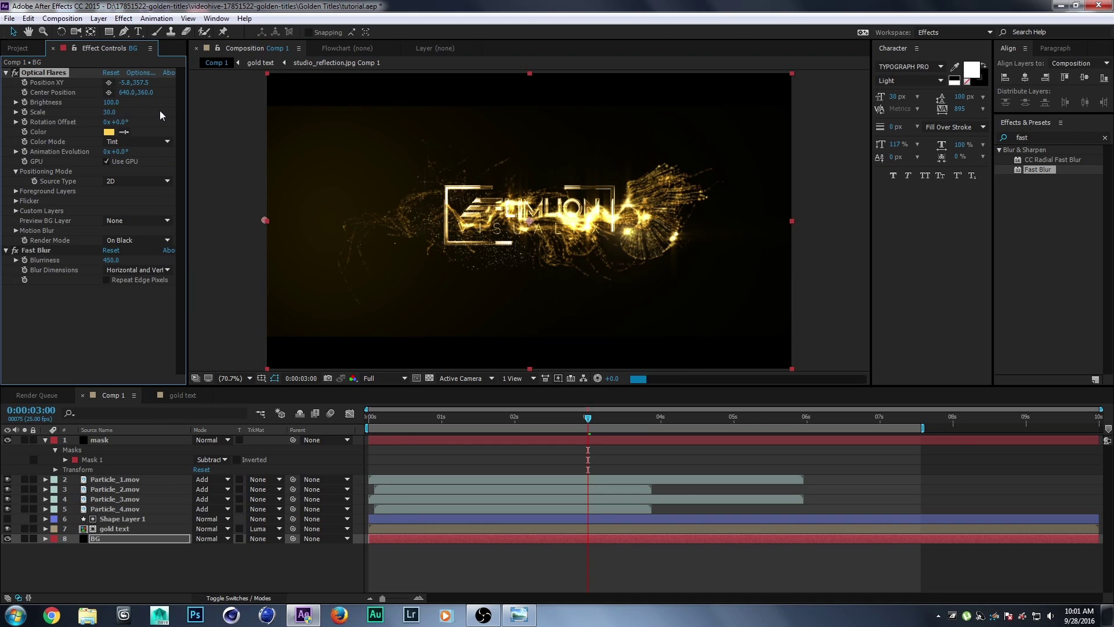
{"action": "left_click", "coordinate": [252, 252]}
Step: Set the viewer preview resolution to Half
{"action": "scroll", "coordinate": [339, 257], "scroll_direction": "down", "scroll_amount": 1}
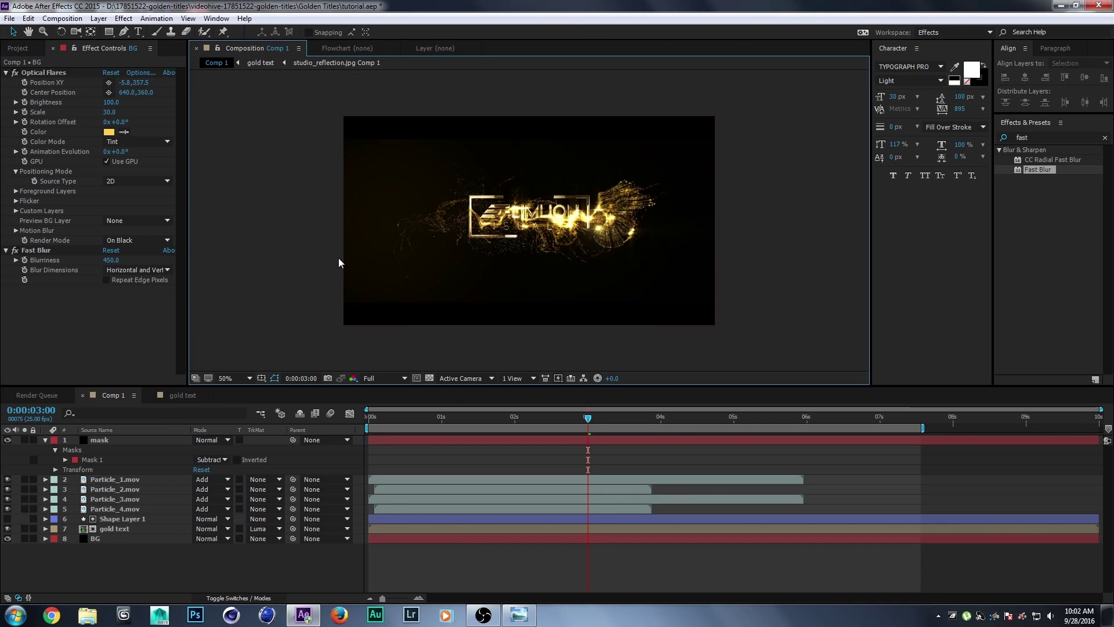
{"action": "scroll", "coordinate": [431, 282], "scroll_direction": "up", "scroll_amount": 2}
{"action": "key", "text": "grave"}
{"action": "scroll", "coordinate": [427, 277], "scroll_direction": "down", "scroll_amount": 1}
{"action": "scroll", "coordinate": [427, 276], "scroll_direction": "up", "scroll_amount": 1}
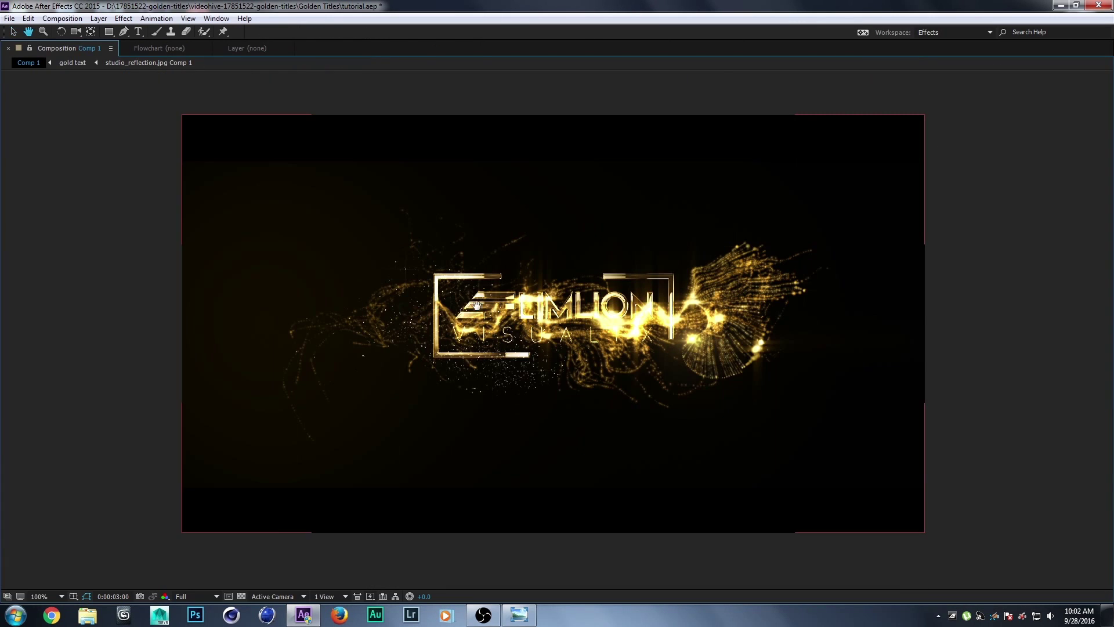
{"action": "key", "text": "grave"}
{"action": "scroll", "coordinate": [520, 308], "scroll_direction": "down", "scroll_amount": 1}
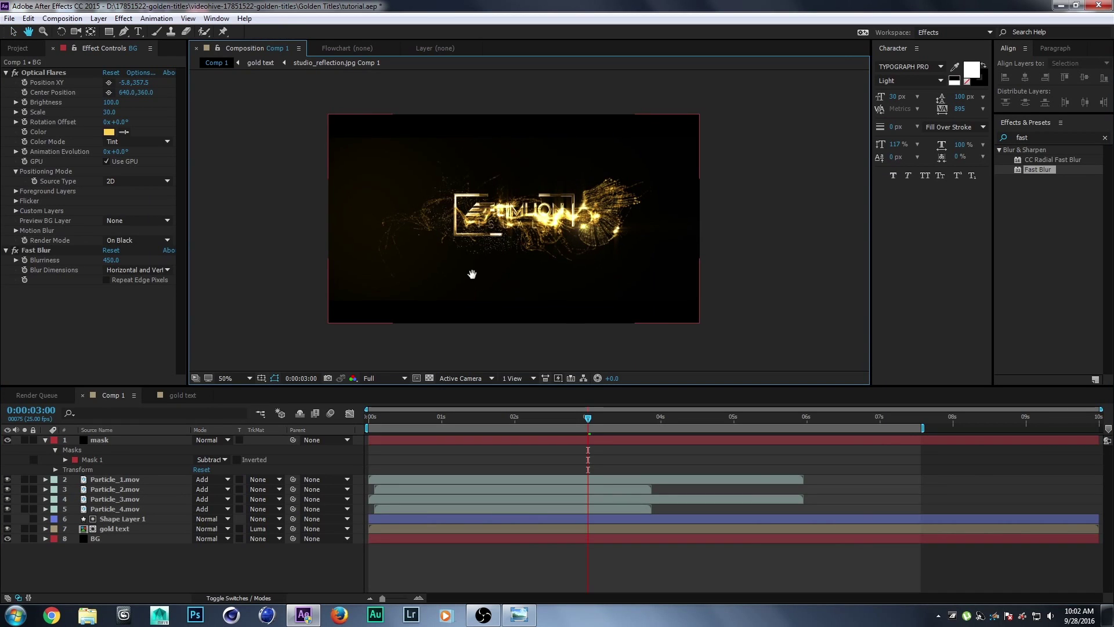
{"action": "scroll", "coordinate": [609, 241], "scroll_direction": "up", "scroll_amount": 1}
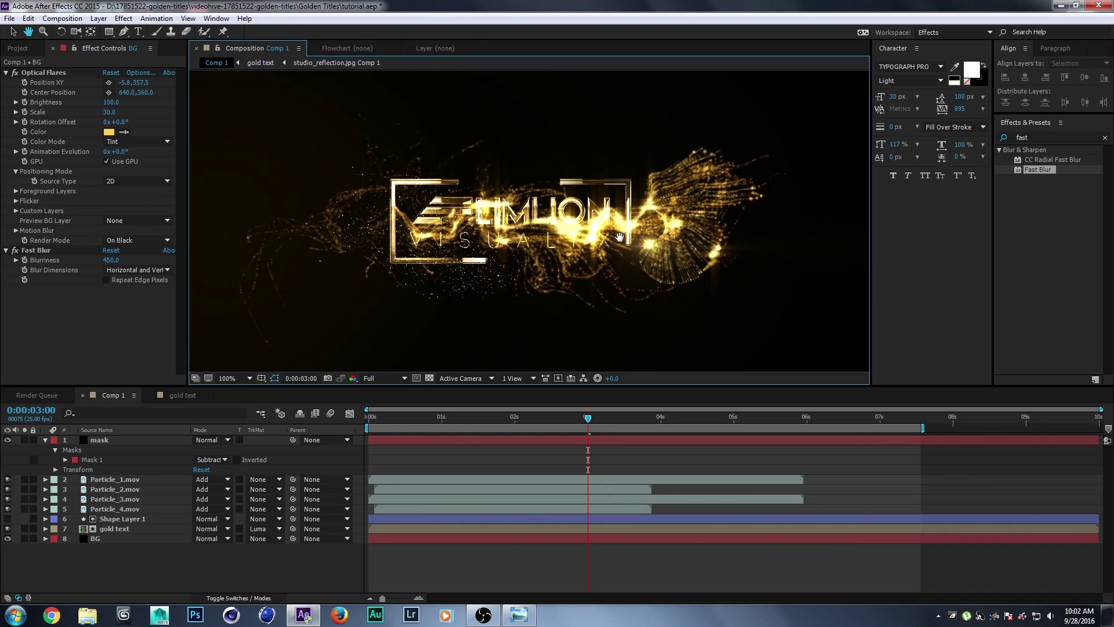
{"action": "scroll", "coordinate": [614, 241], "scroll_direction": "down", "scroll_amount": 1}
{"action": "left_click", "coordinate": [371, 377]}
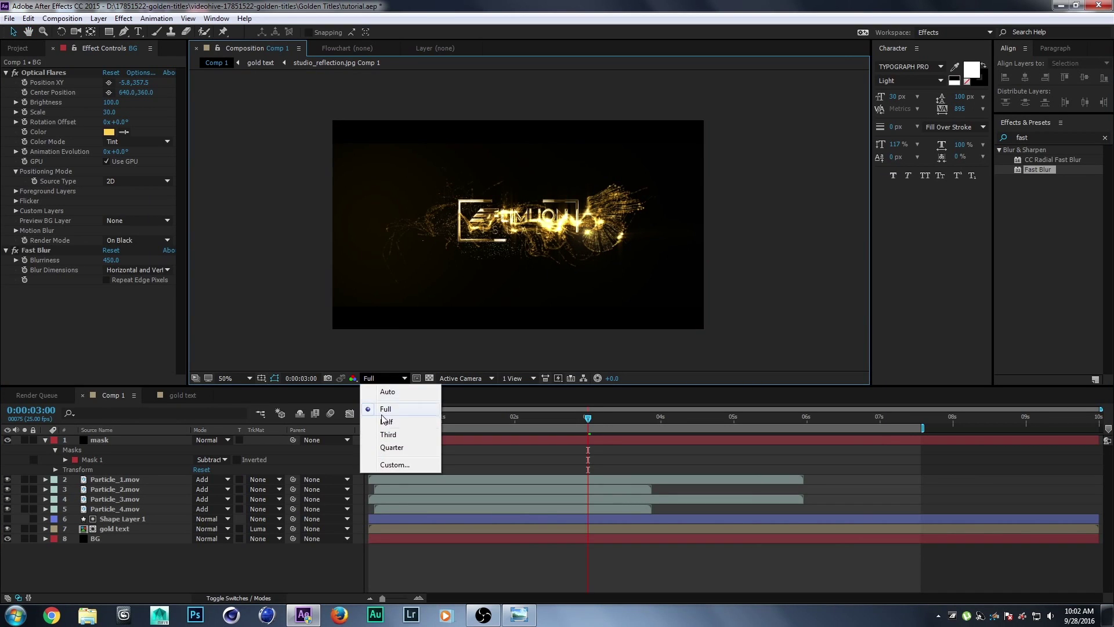
{"action": "left_click", "coordinate": [381, 422]}
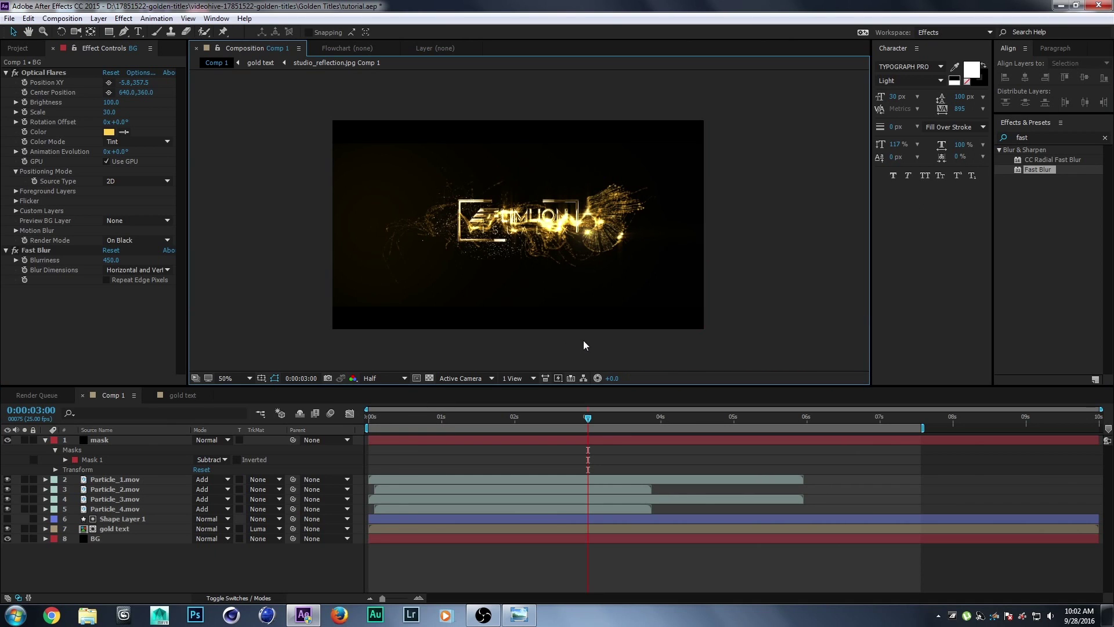
Step: Preview the gold text's opacity fade, then duplicate the BG layer with Ctrl+D
{"action": "scroll", "coordinate": [583, 341], "scroll_direction": "up", "scroll_amount": 1}
{"action": "scroll", "coordinate": [583, 343], "scroll_direction": "down", "scroll_amount": 1}
{"action": "key", "text": "ctrl+Up"}
{"action": "key", "text": "u"}
{"action": "key", "text": "k"}
{"action": "key", "text": "k"}
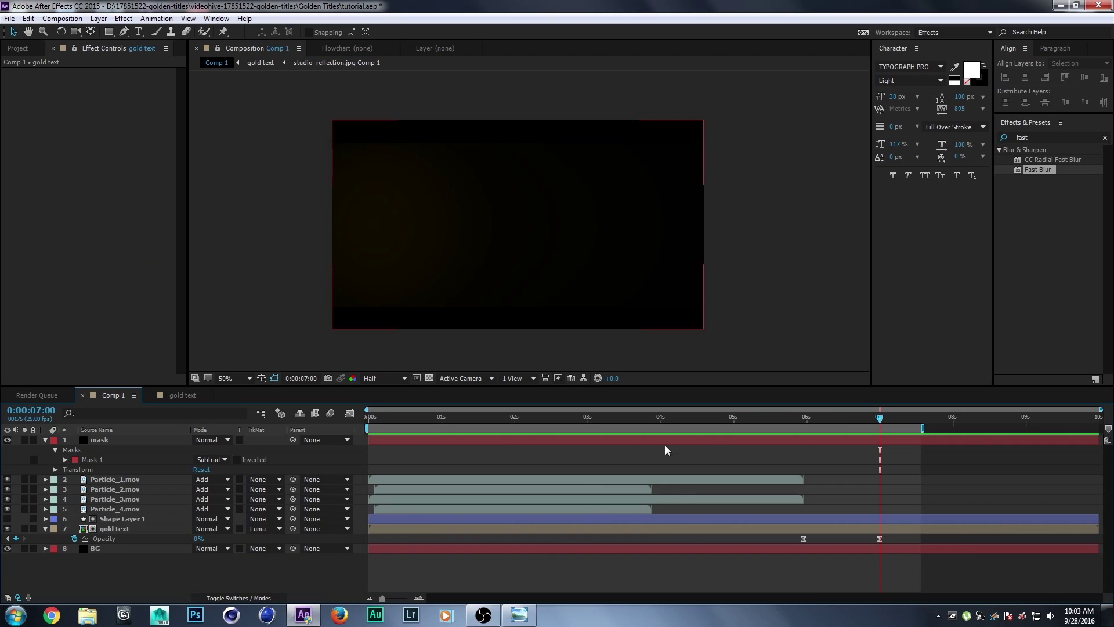
{"action": "key", "text": "space"}
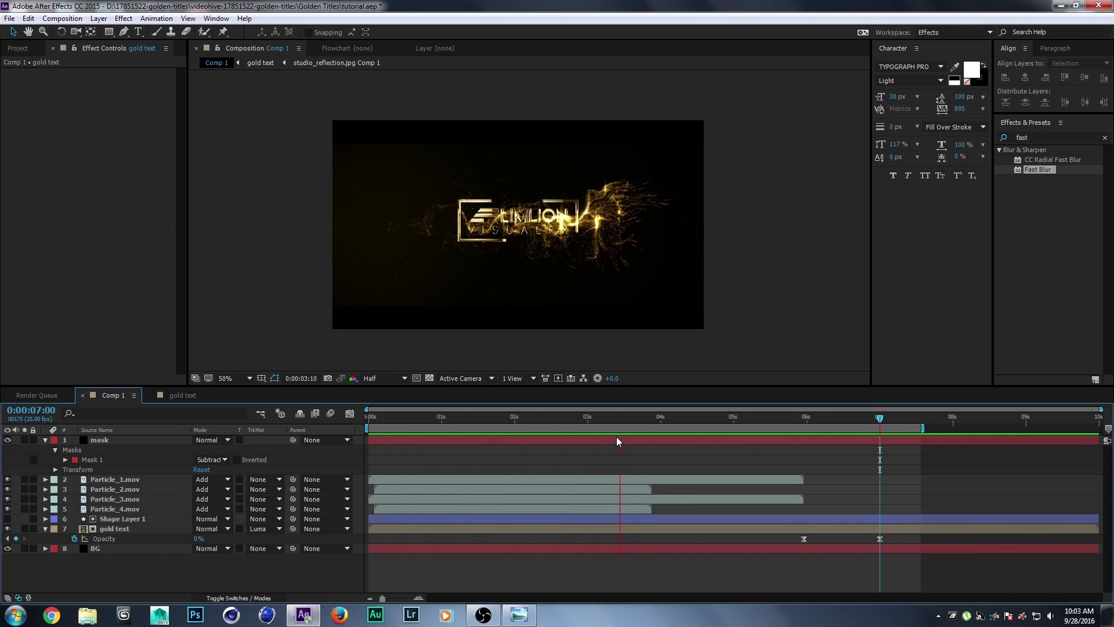
{"action": "left_click", "coordinate": [716, 415]}
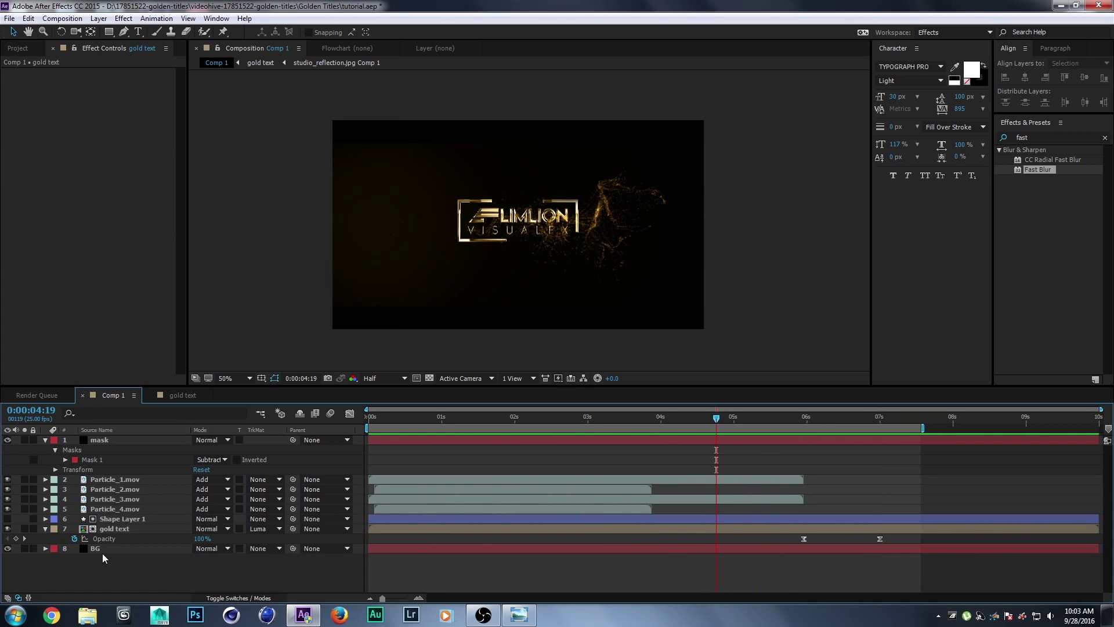
{"action": "left_click", "coordinate": [102, 553]}
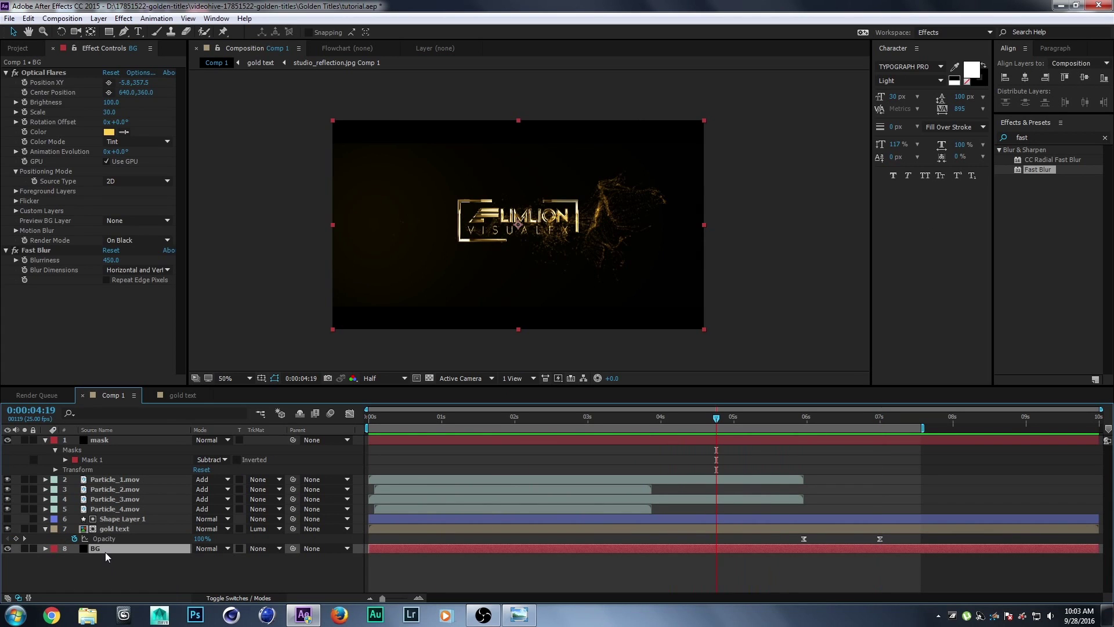
{"action": "key", "text": "ctrl+d"}
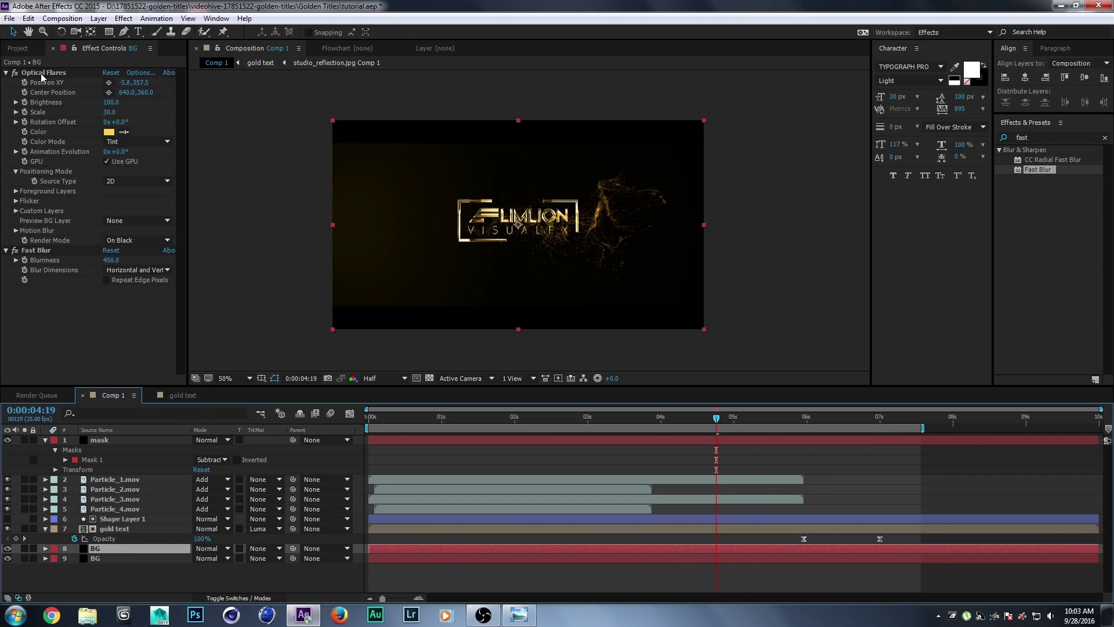
Step: Move the top BG layer's flare right of the title to 1336.2, 371.5 and preview from 2 seconds
{"action": "left_click", "coordinate": [41, 73]}
{"action": "mouse_move", "coordinate": [331, 224]}
{"action": "left_mouse_down"}
{"action": "mouse_move", "coordinate": [756, 222]}
{"action": "mouse_move", "coordinate": [766, 228]}
{"action": "mouse_move", "coordinate": [676, 228]}
{"action": "mouse_move", "coordinate": [743, 227]}
{"action": "mouse_move", "coordinate": [774, 250]}
{"action": "left_mouse_up"}
{"action": "left_click", "coordinate": [768, 245]}
{"action": "scroll", "coordinate": [775, 243], "scroll_direction": "up", "scroll_amount": 2}
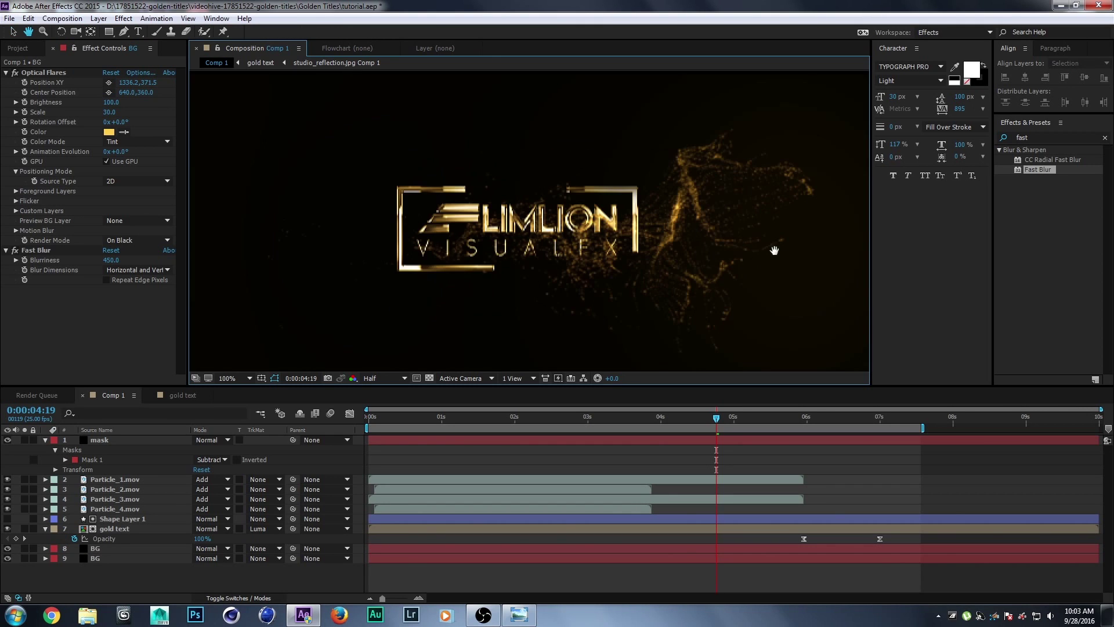
{"action": "scroll", "coordinate": [778, 243], "scroll_direction": "down", "scroll_amount": 2}
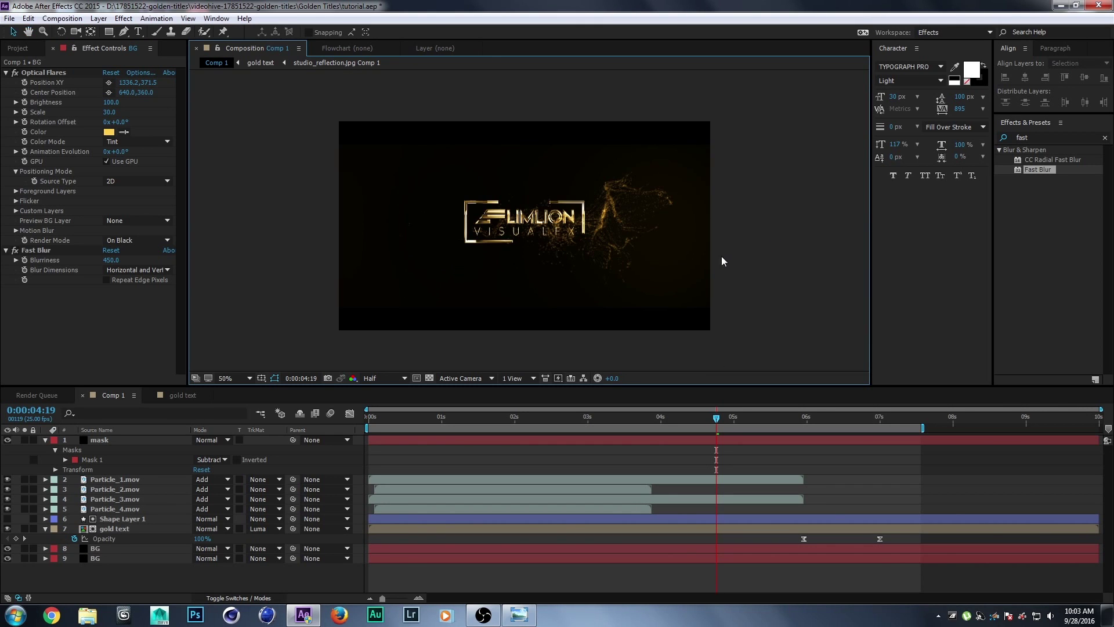
{"action": "left_click_drag", "start_coordinate": [716, 418], "coordinate": [544, 426]}
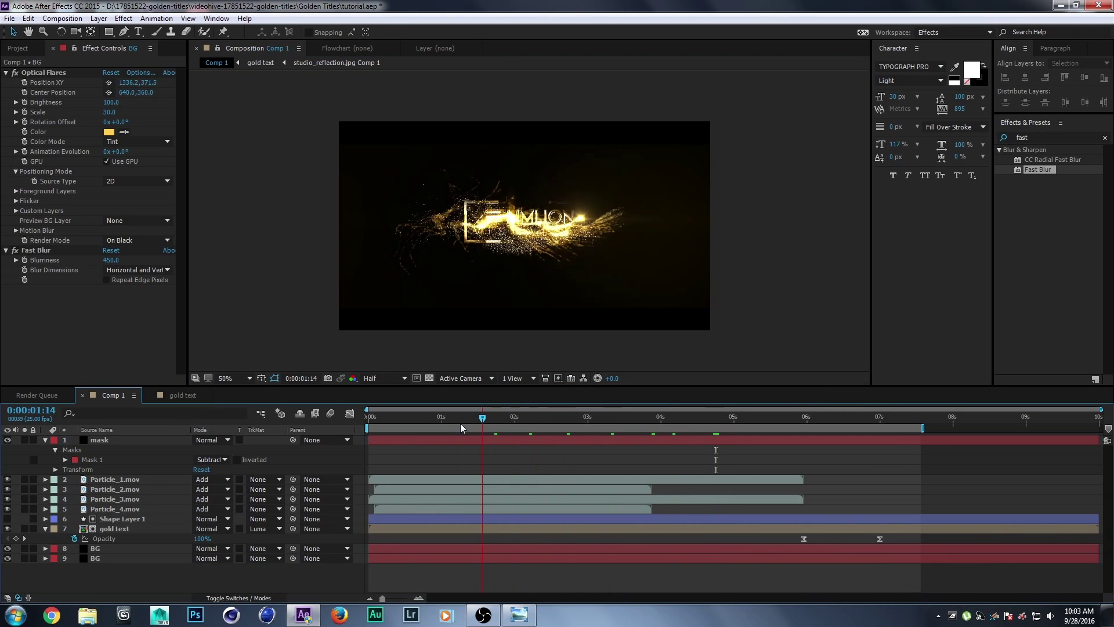
{"action": "key", "text": "space"}
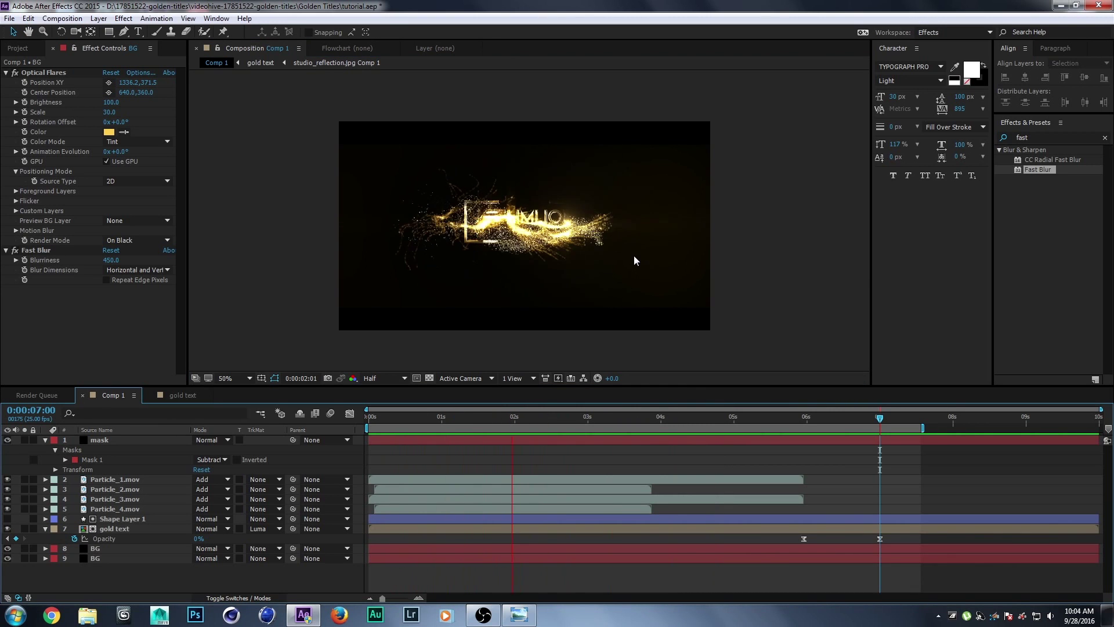